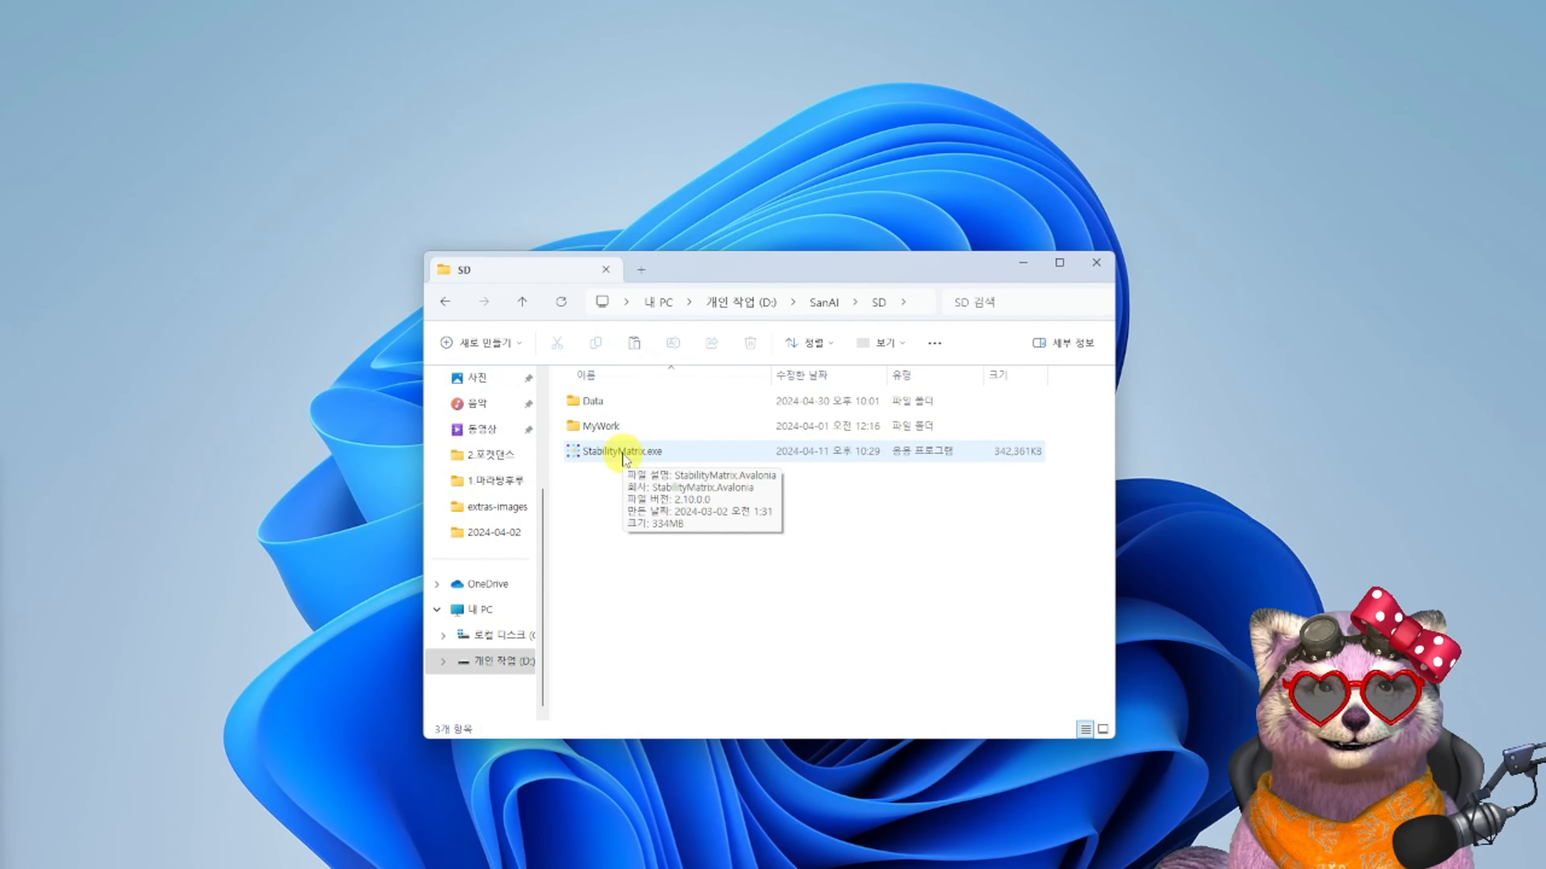
# Start Stability Matrix from the SD folder and launch the Stable Diffusion WebUI Forge package
pyautogui.doubleClick(623, 454)
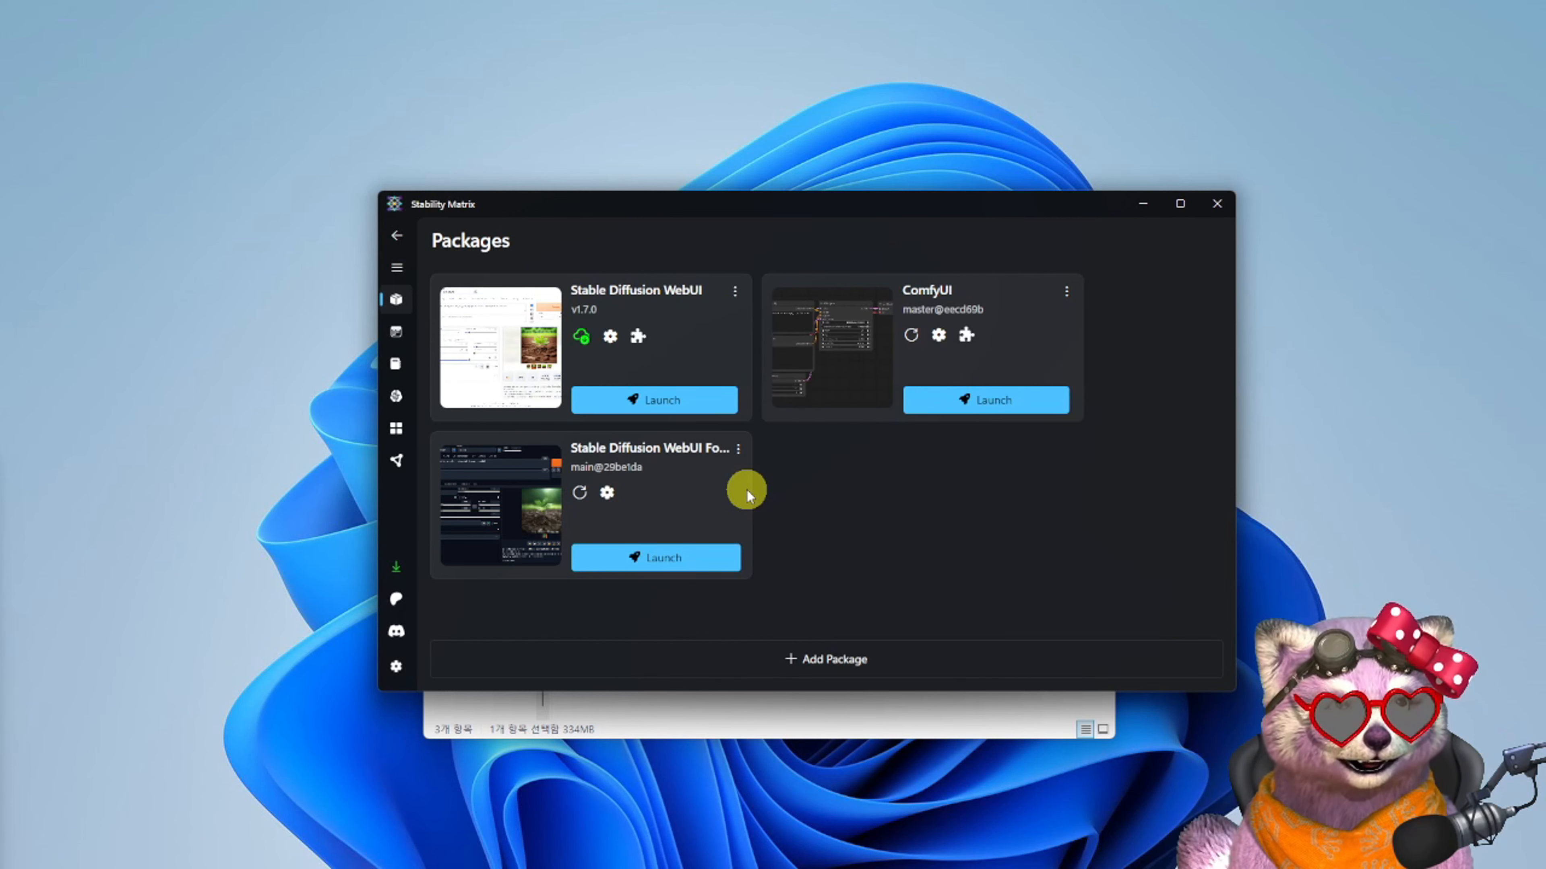
pyautogui.click(661, 562)
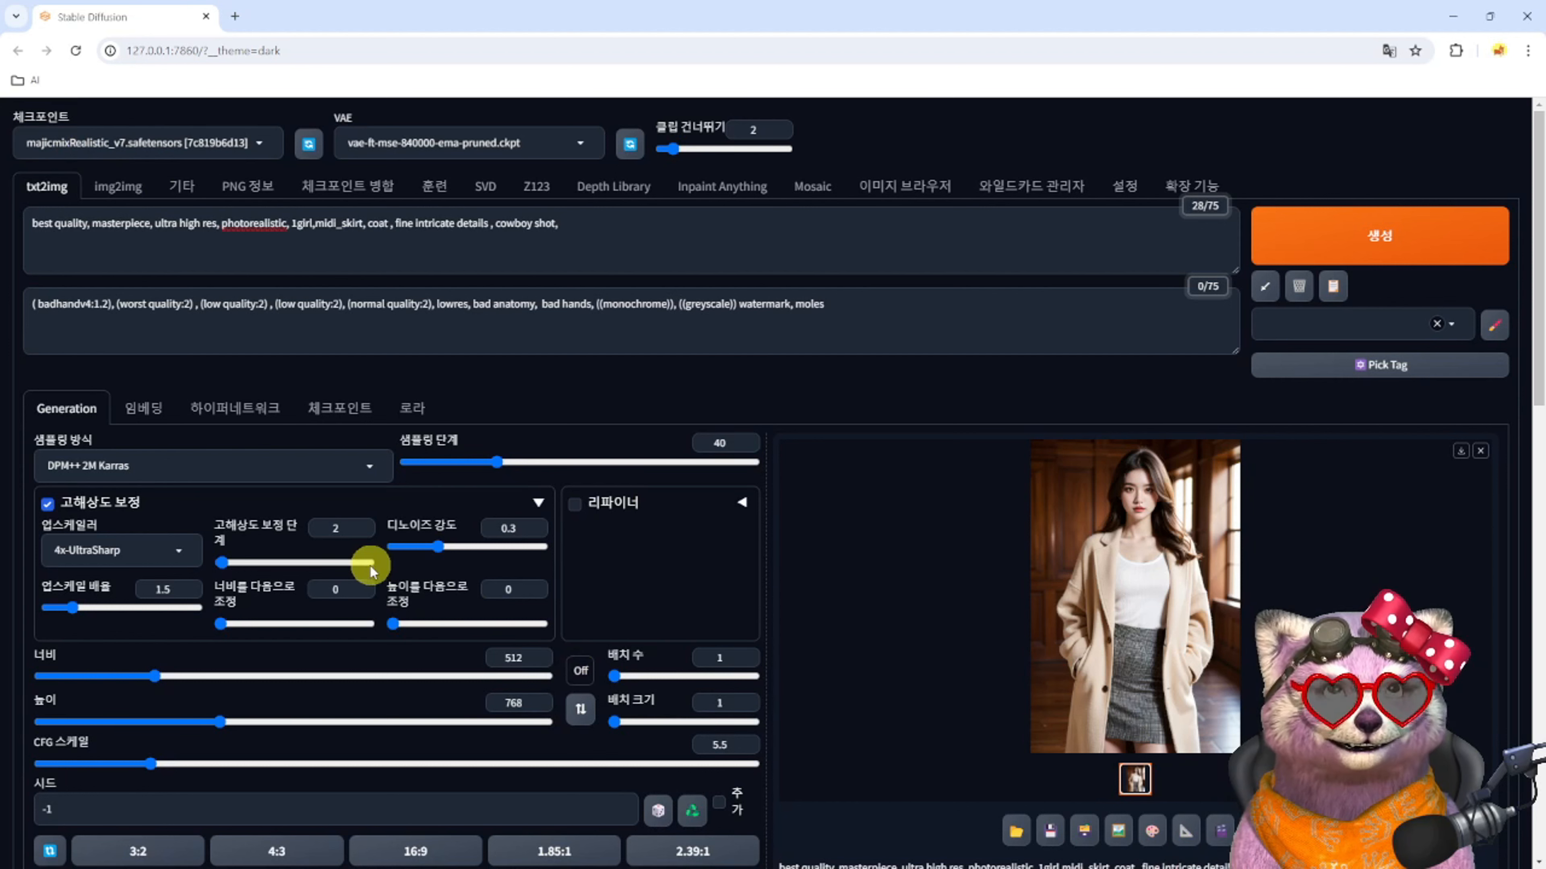
# Look through the txt2img generation settings and the collapsed extension sections, including the A디테일러 section
pyautogui.scroll(-10, 369, 565)
pyautogui.click(192, 199)
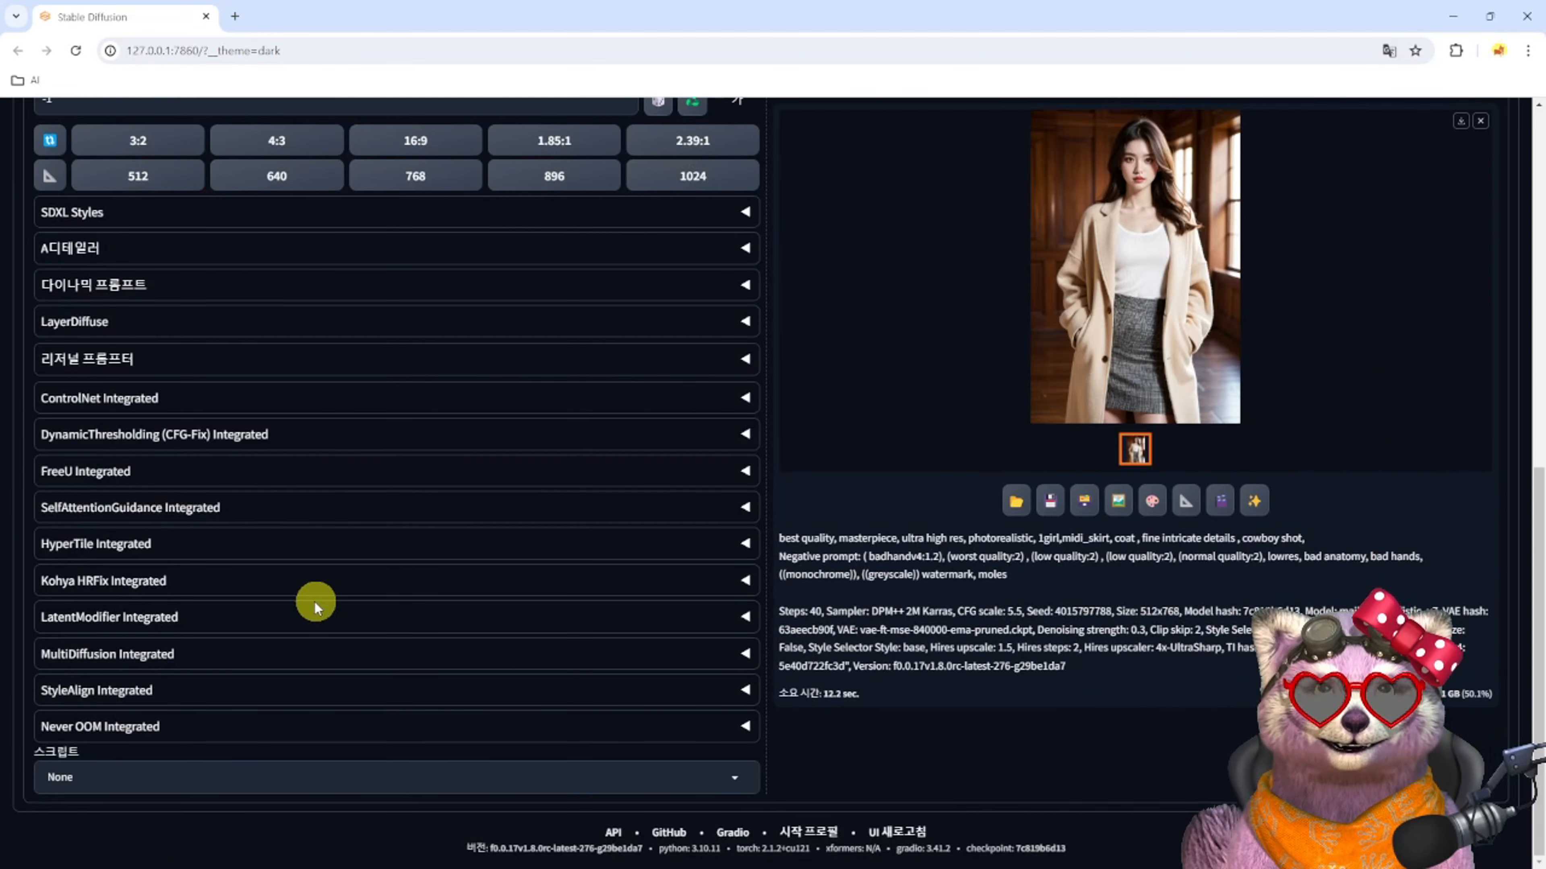
pyautogui.scroll(8, 331, 742)
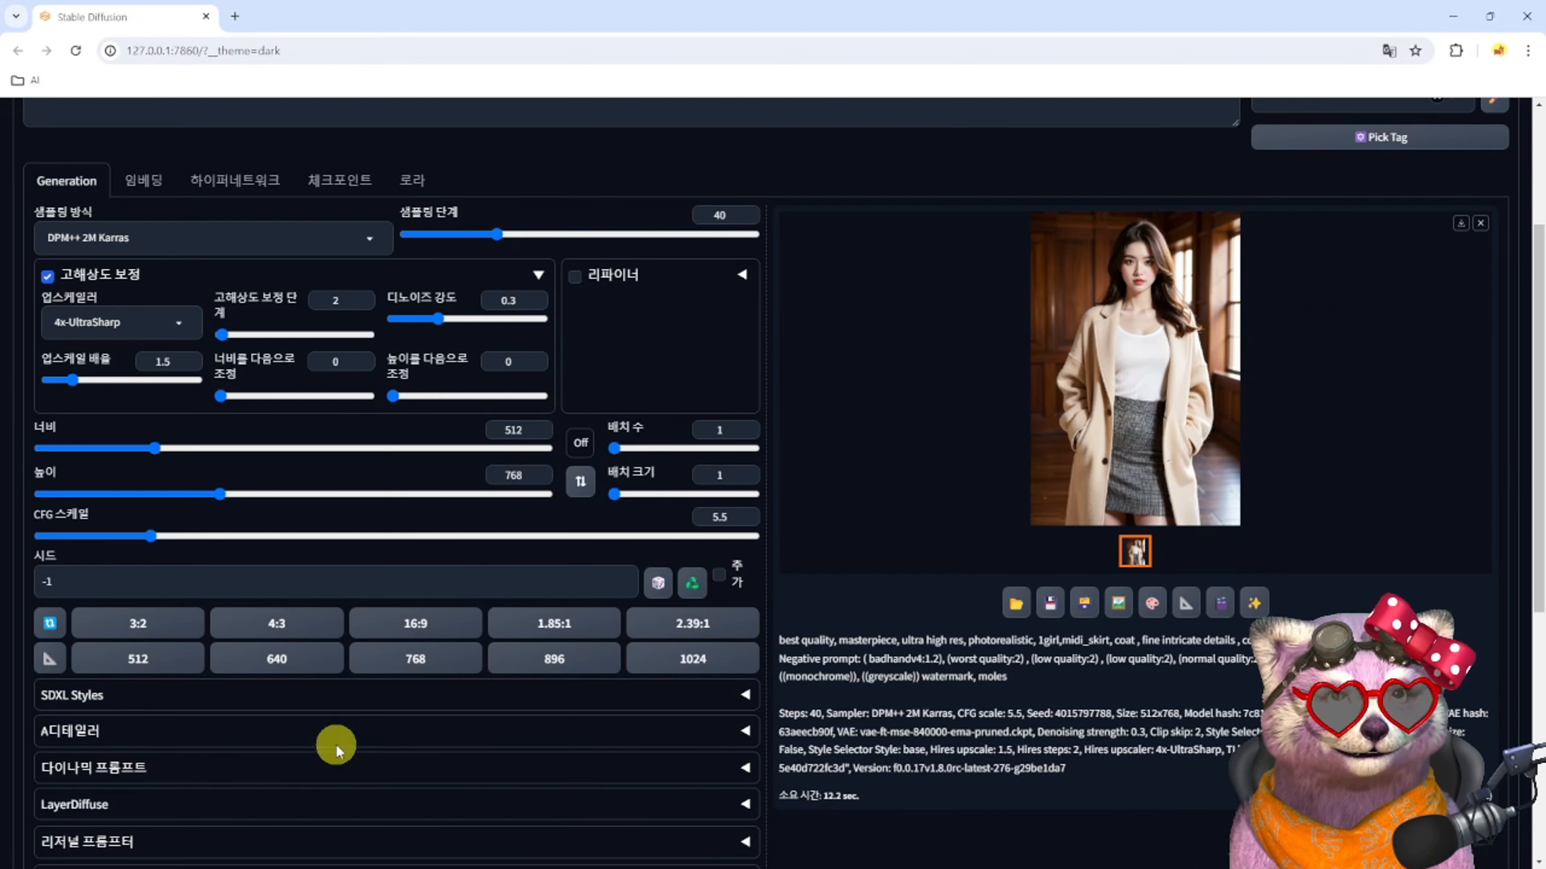
pyautogui.click(197, 734)
pyautogui.click(204, 732)
pyautogui.scroll(2, 866, 712)
pyautogui.scroll(2, 866, 712)
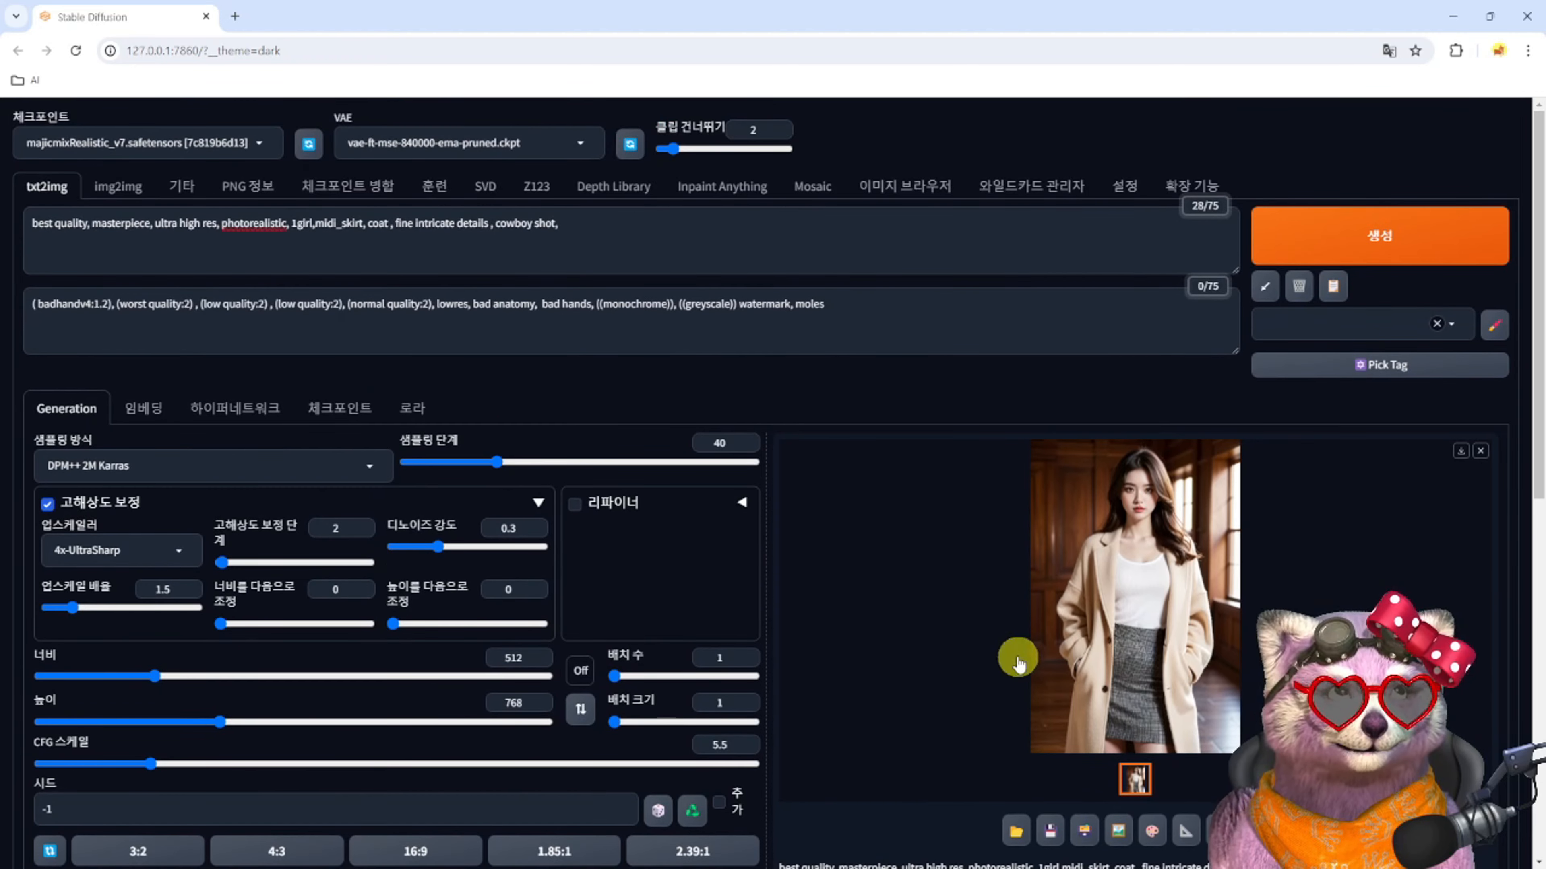
# Send the generated image to img2img inpainting and paint a mask over the beige coat with an enlarged brush
pyautogui.click(1152, 835)
pyautogui.scroll(-3, 294, 586)
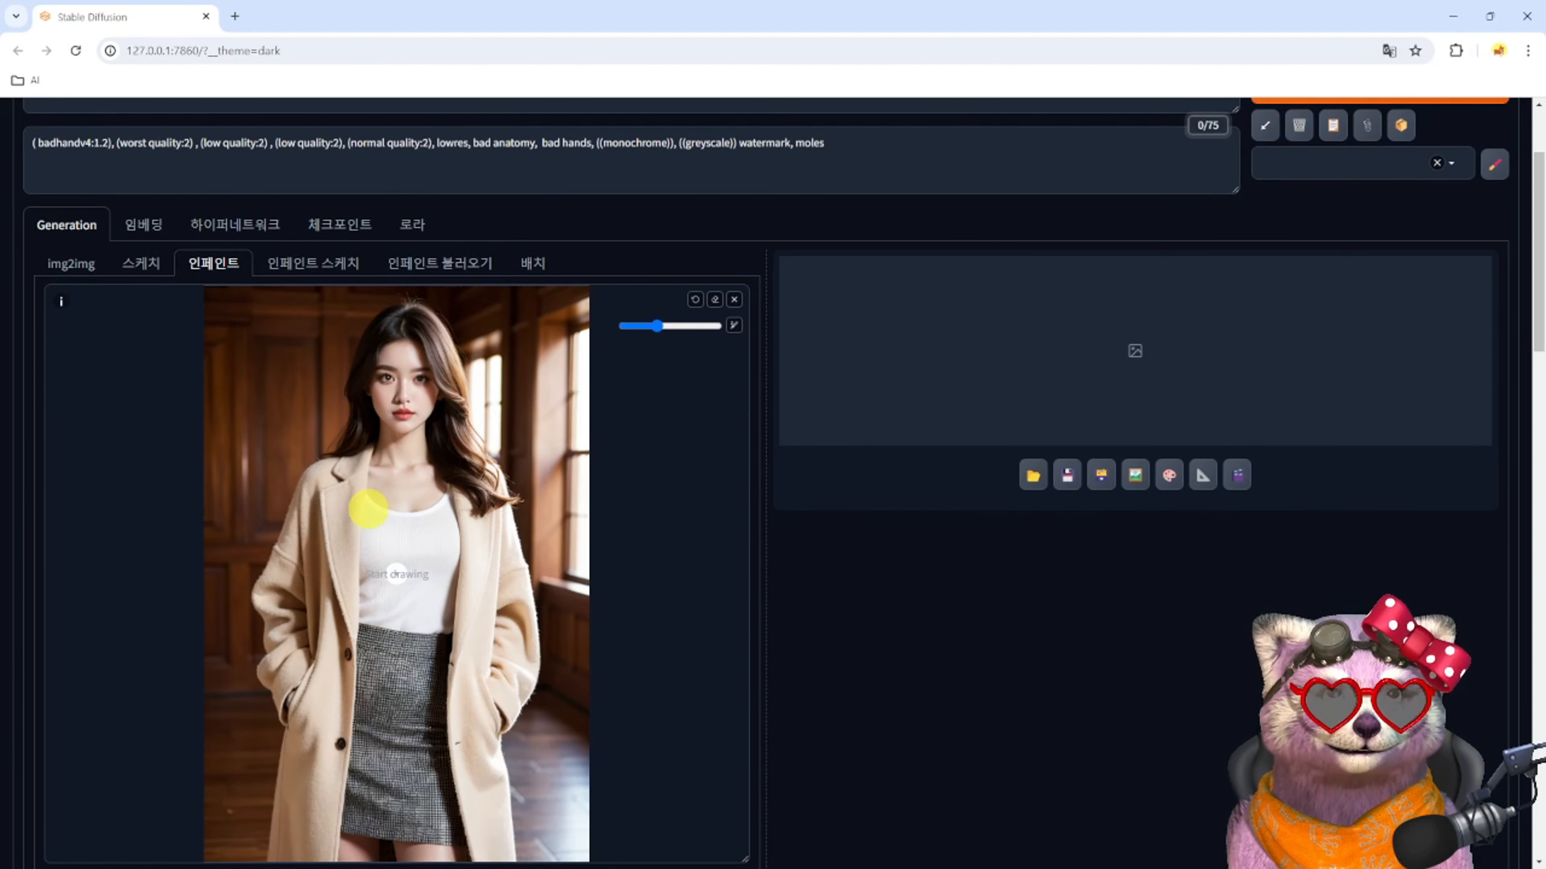
pyautogui.scroll(5, 396, 574)
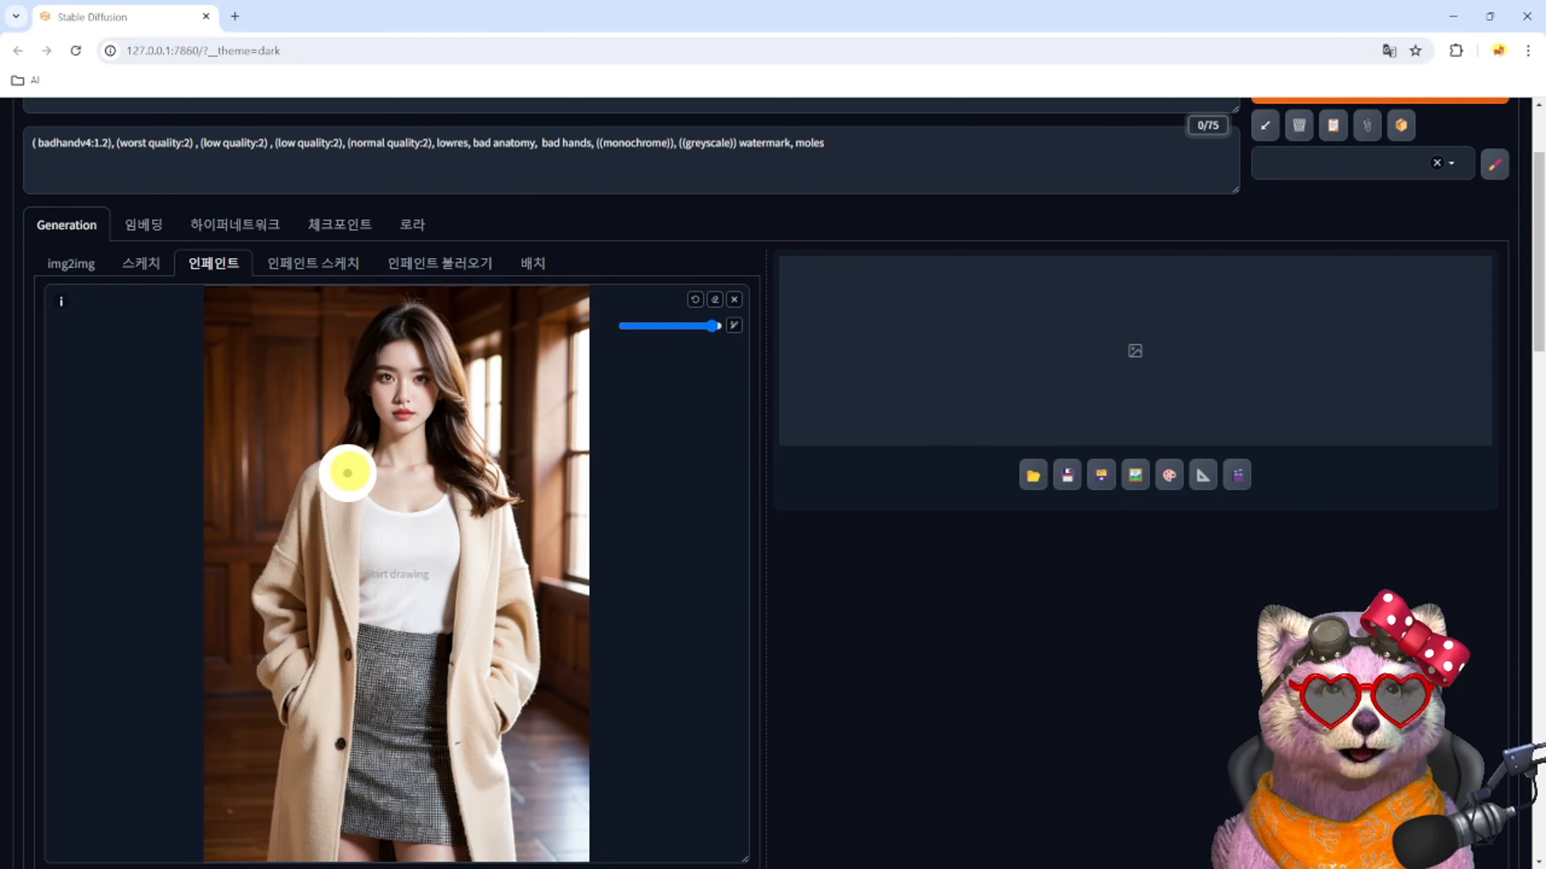
pyautogui.moveTo(347, 473)
pyautogui.mouseDown()
pyautogui.moveTo(283, 780)
pyautogui.moveTo(290, 835)
pyautogui.moveTo(323, 755)
pyautogui.moveTo(337, 531)
pyautogui.mouseUp()
pyautogui.moveTo(325, 638)
pyautogui.mouseDown()
pyautogui.moveTo(317, 707)
pyautogui.moveTo(332, 678)
pyautogui.mouseUp()
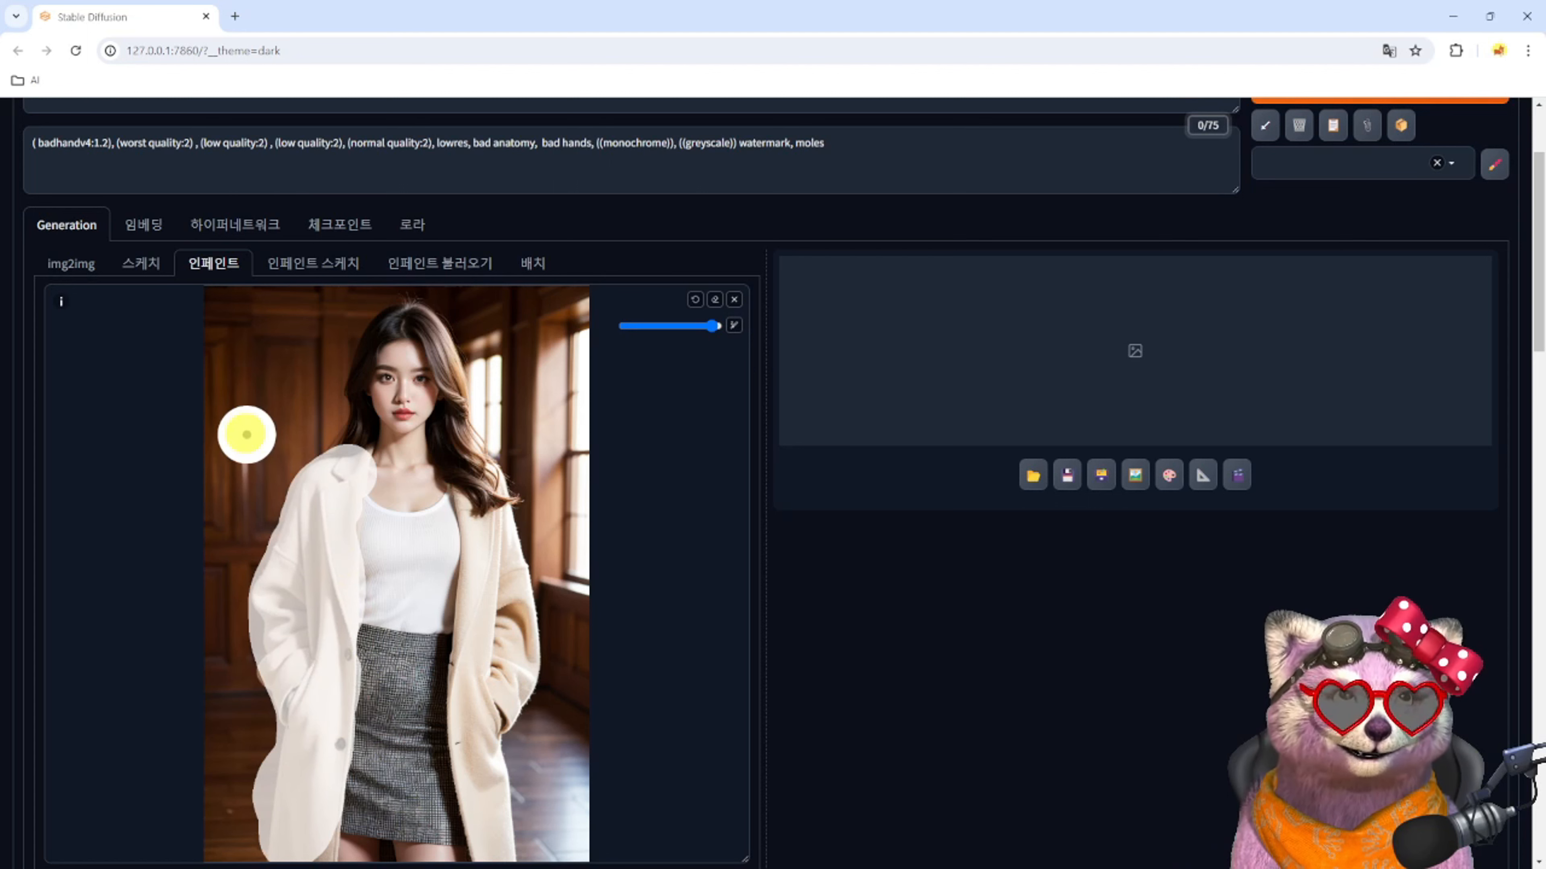
pyautogui.moveTo(475, 487)
pyautogui.mouseDown()
pyautogui.moveTo(470, 786)
pyautogui.moveTo(490, 829)
pyautogui.moveTo(521, 622)
pyautogui.moveTo(500, 538)
pyautogui.mouseUp()
pyautogui.scroll(3, 552, 553)
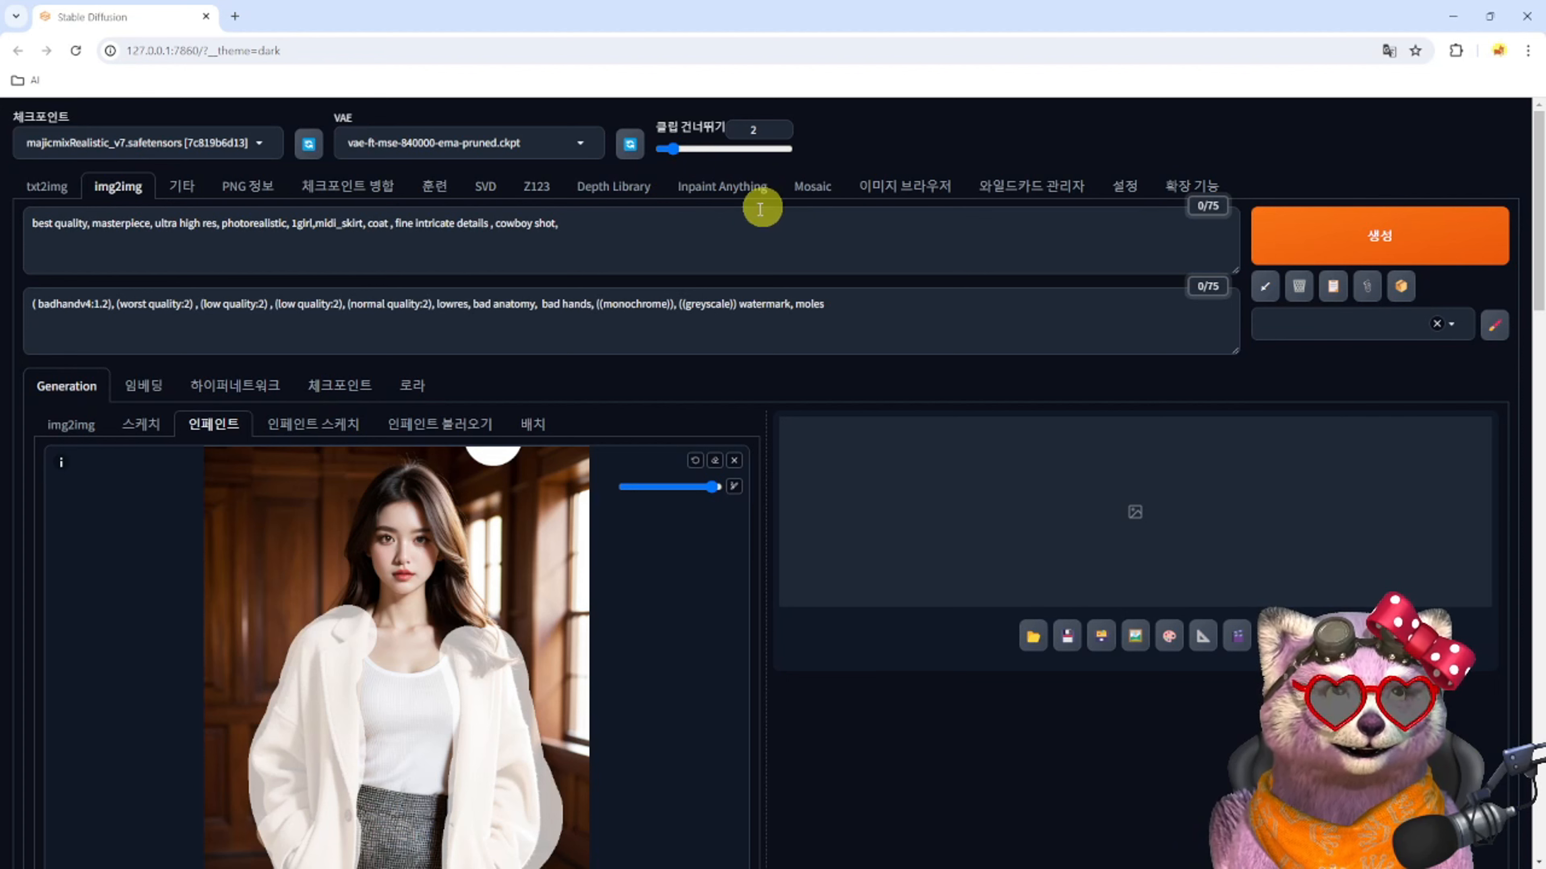
# Search the available extensions for inpaint Anything, and return to the installed extensions to apply them
pyautogui.click(1187, 188)
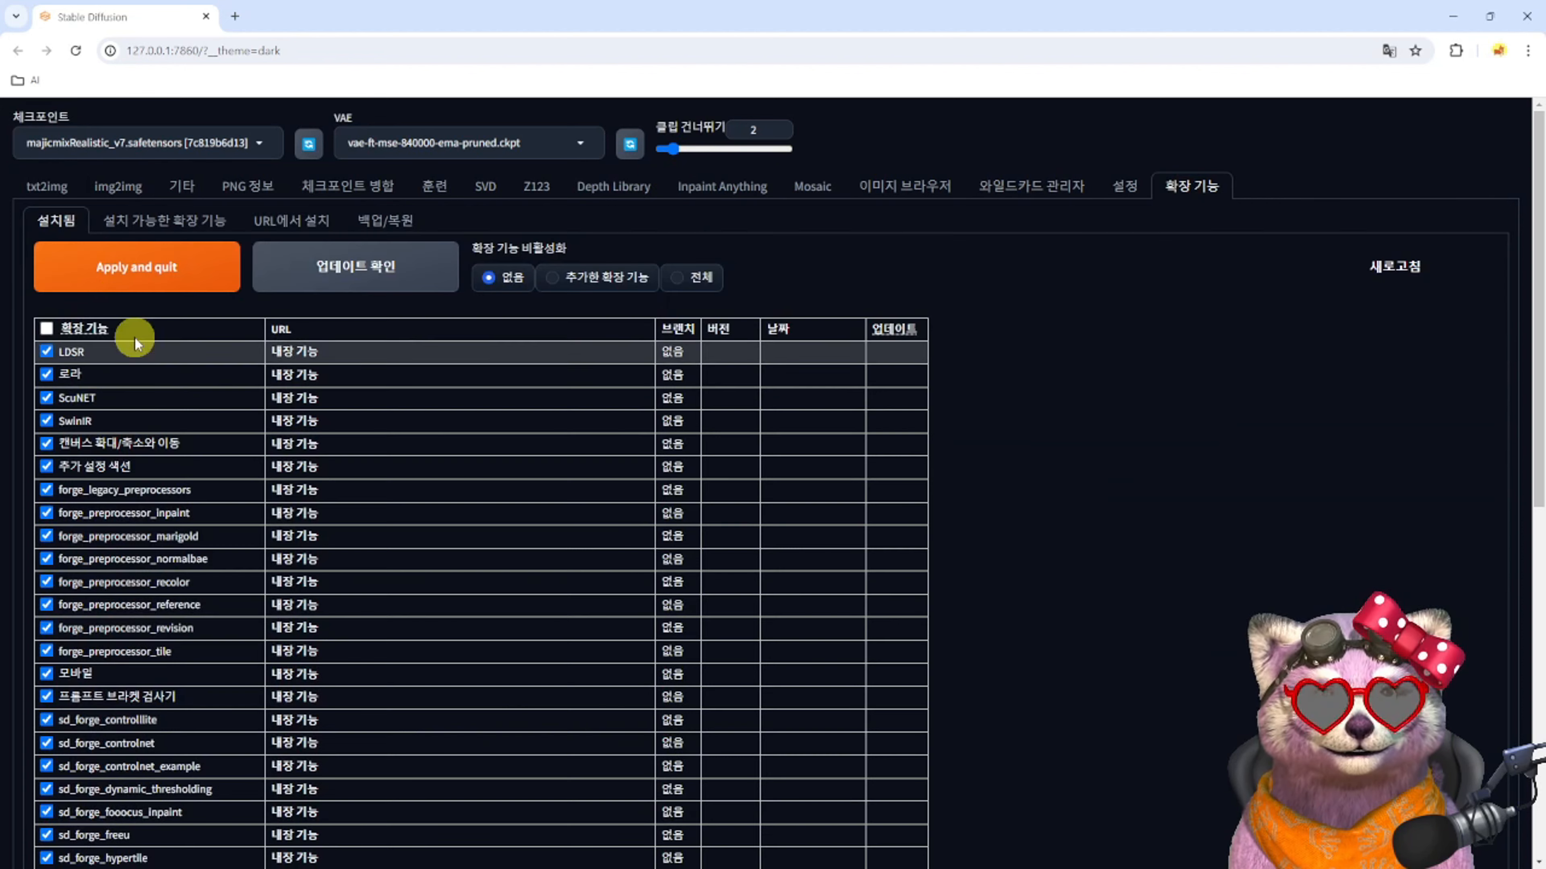
pyautogui.click(165, 225)
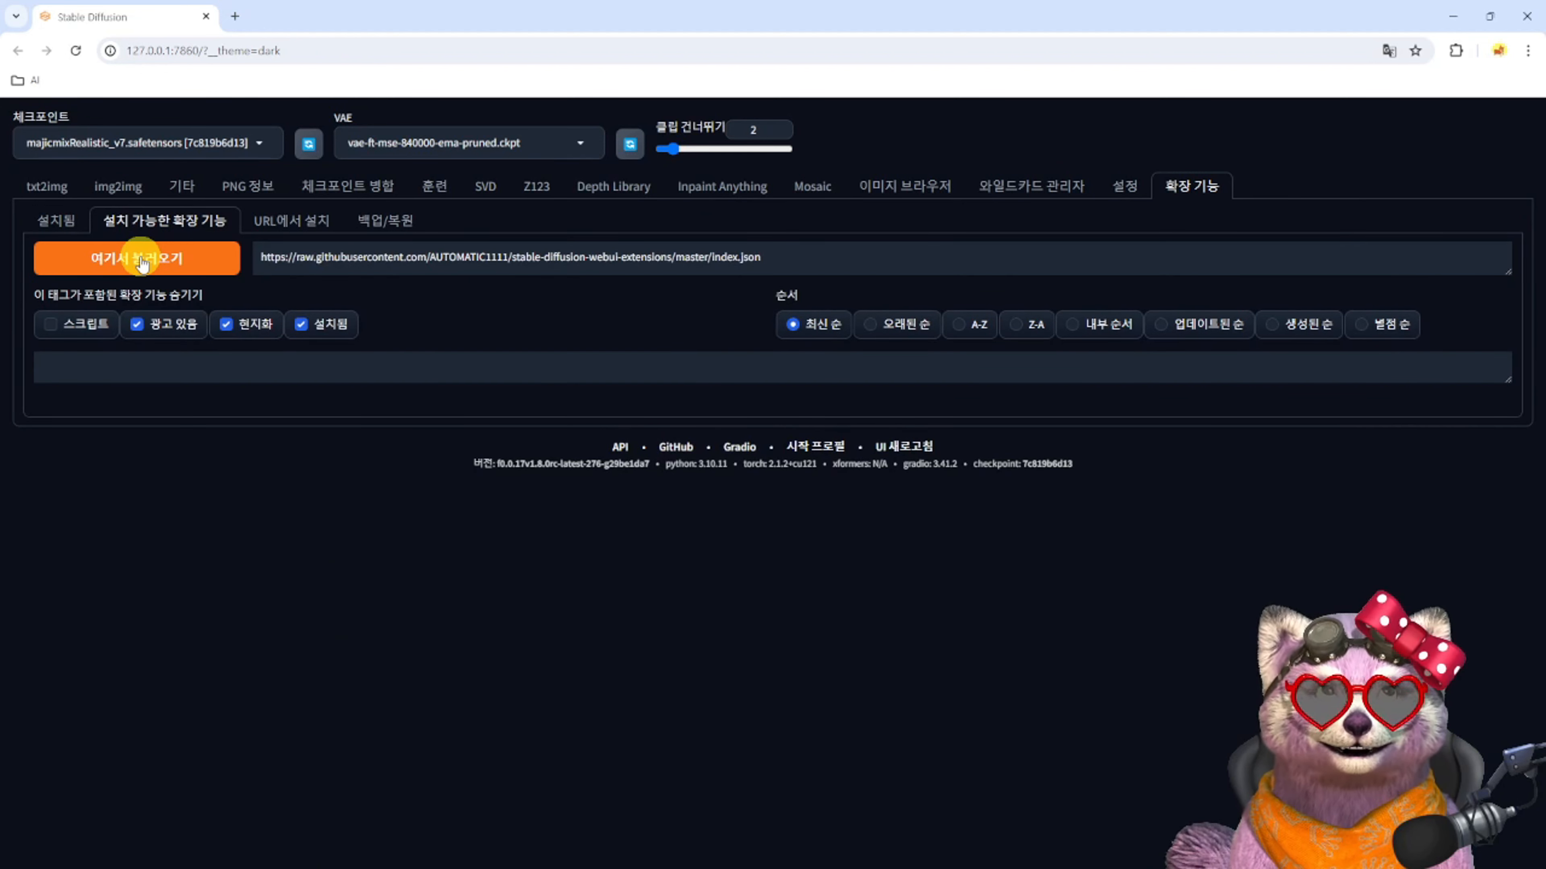
pyautogui.click(142, 263)
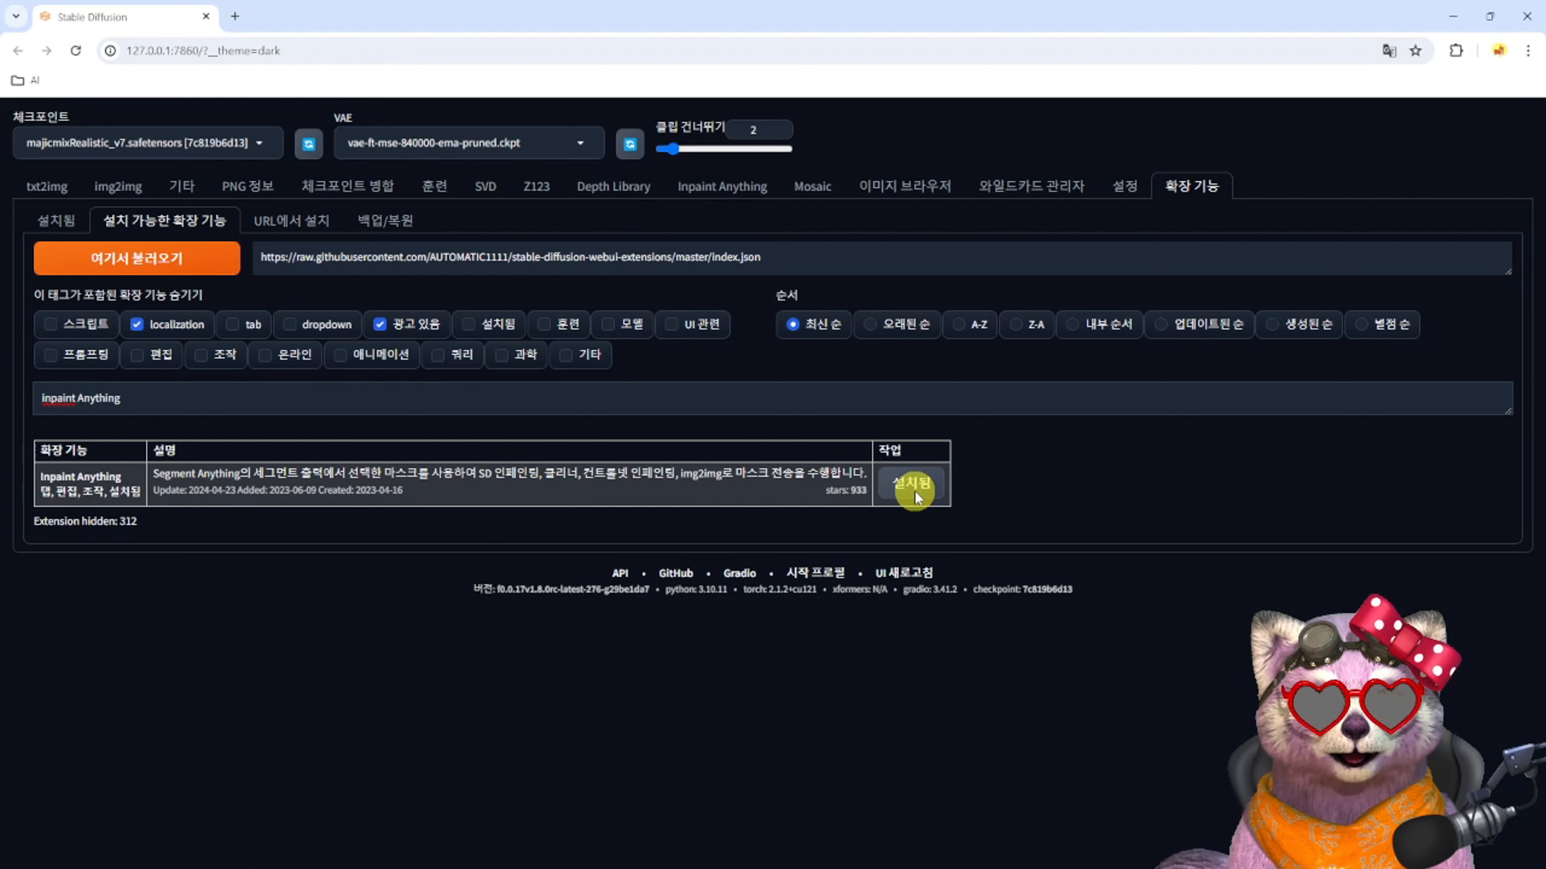
pyautogui.click(56, 223)
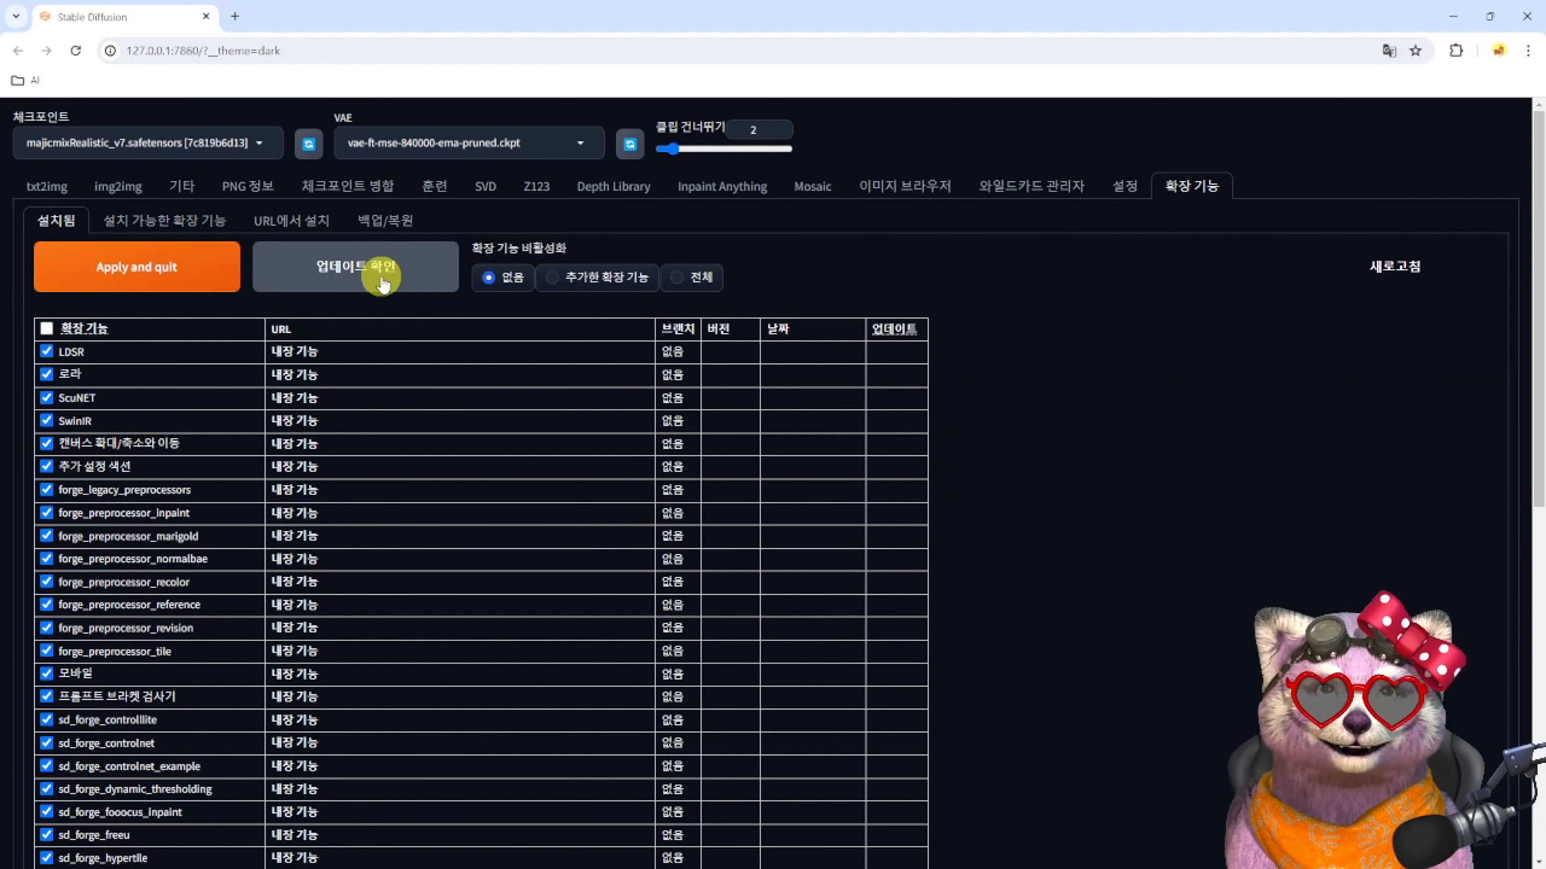
pyautogui.click(167, 283)
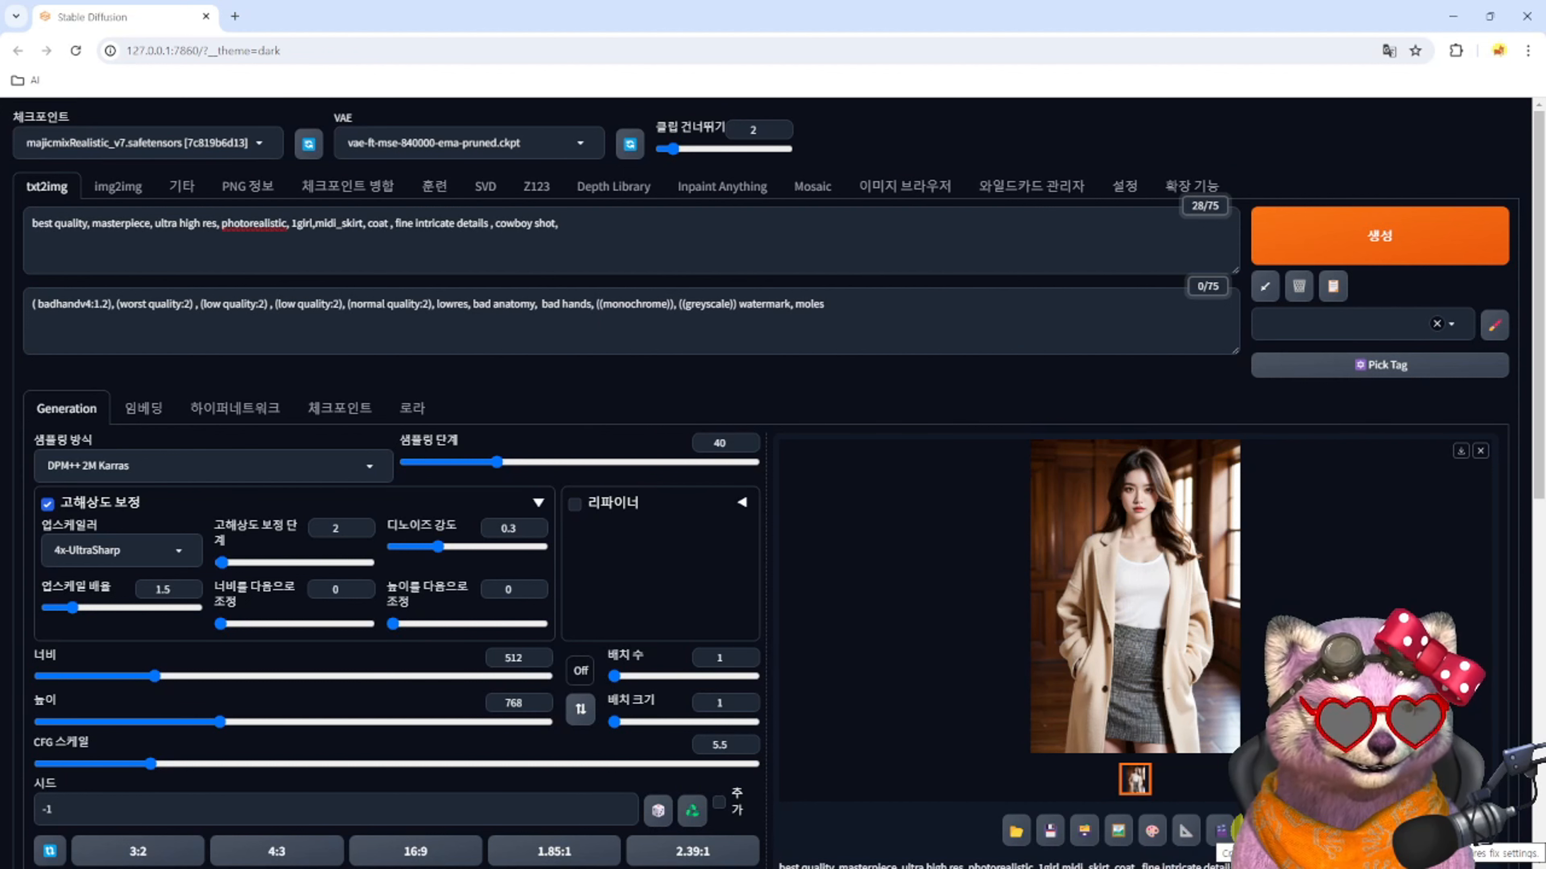
# Copy the generated txt2img image and load it as the input image of Inpaint Anything
pyautogui.rightClick(1135, 580)
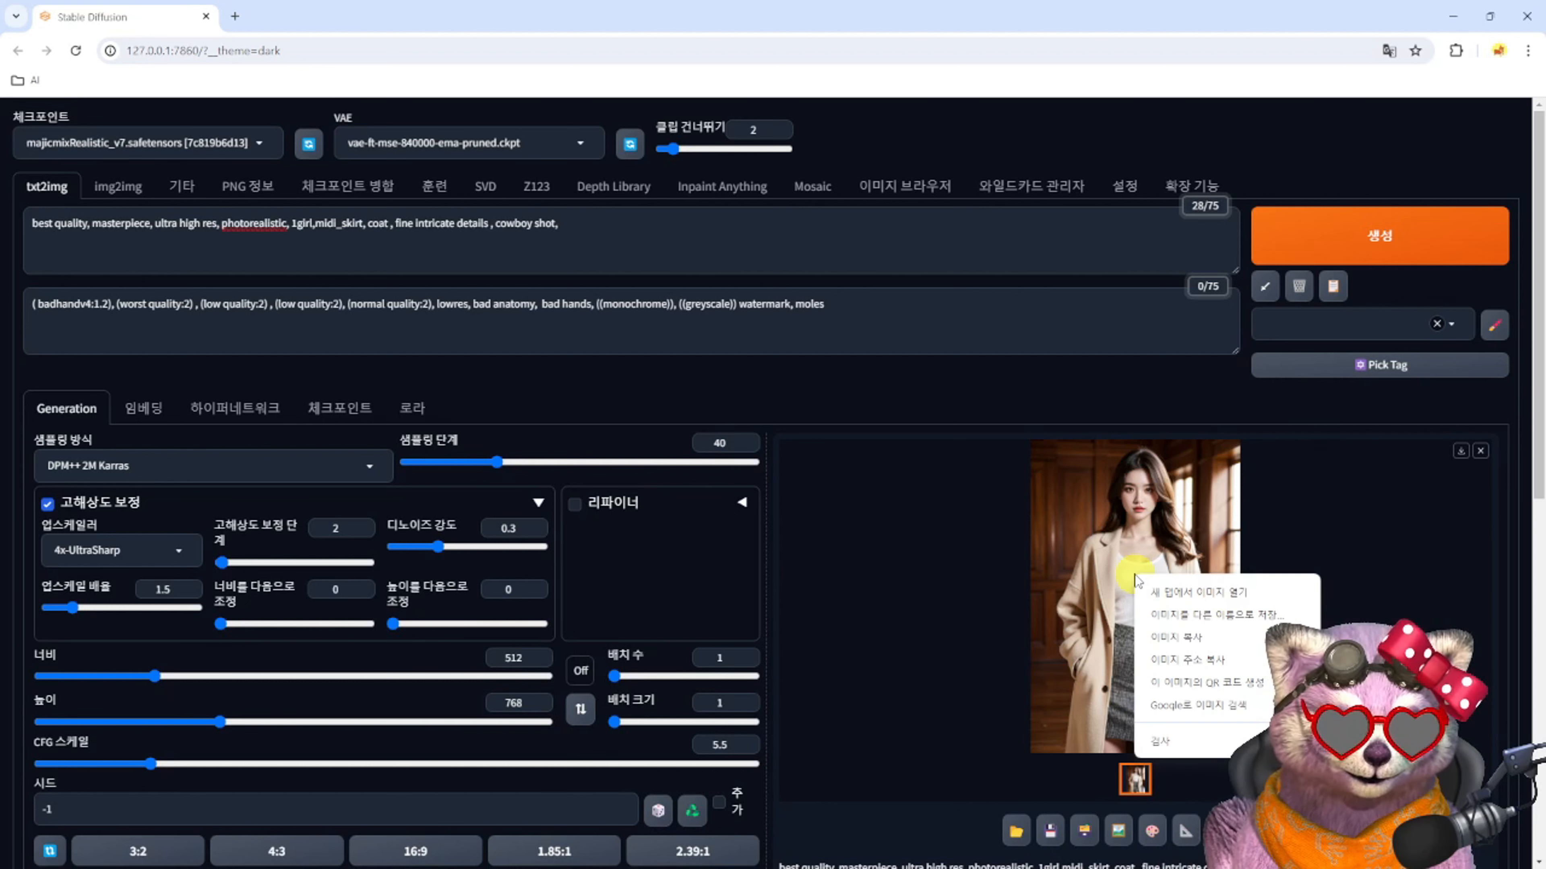
pyautogui.click(1186, 647)
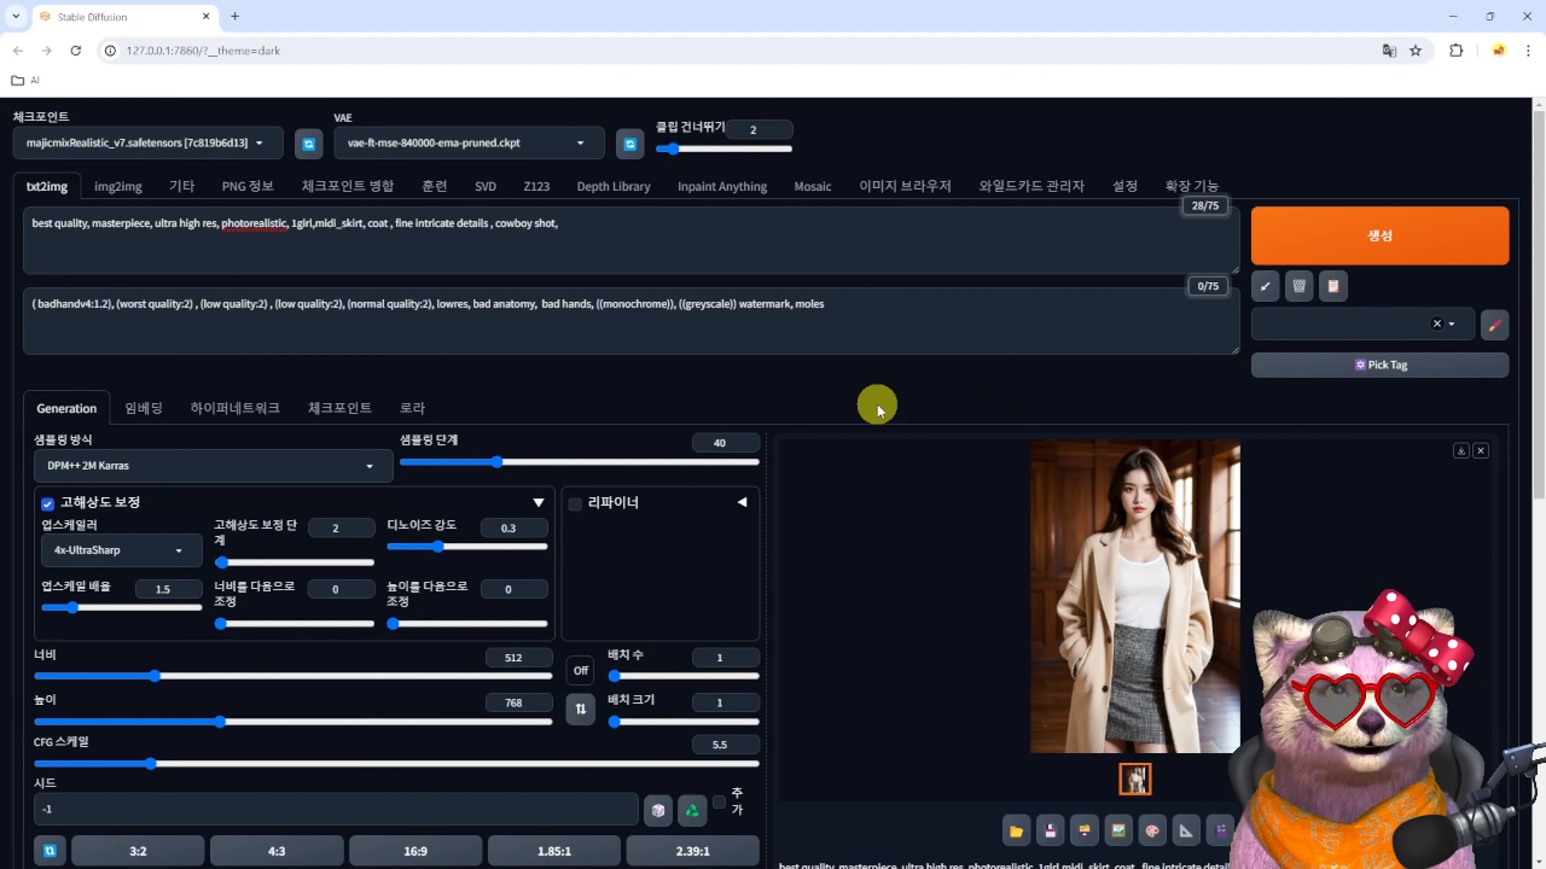
pyautogui.click(711, 188)
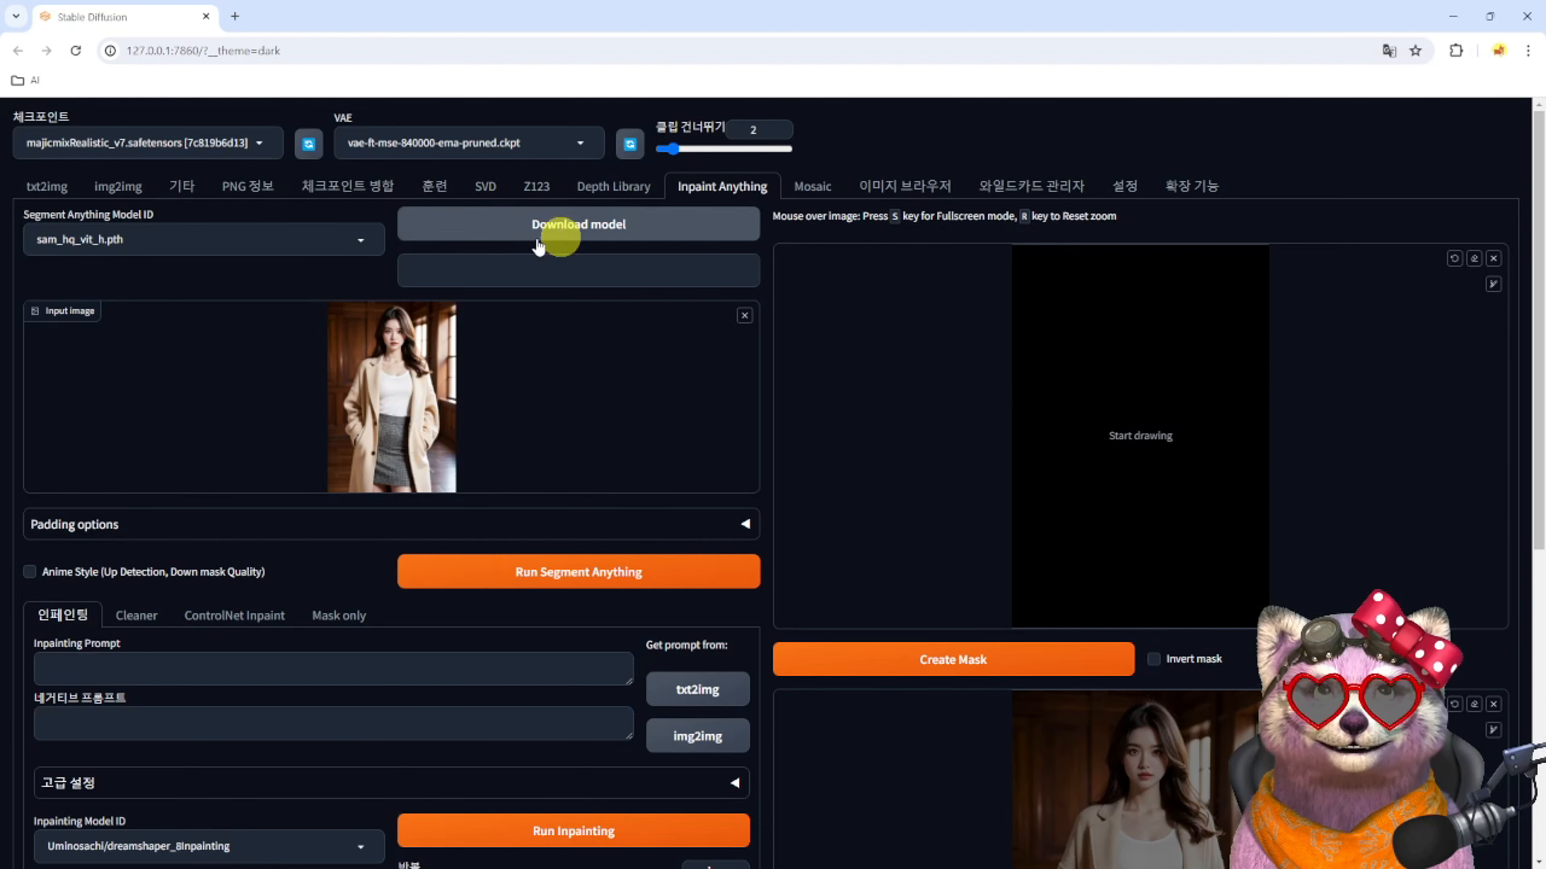
# Set the Segment Anything model to sam_vit_l_0b3195.pth
pyautogui.click(358, 244)
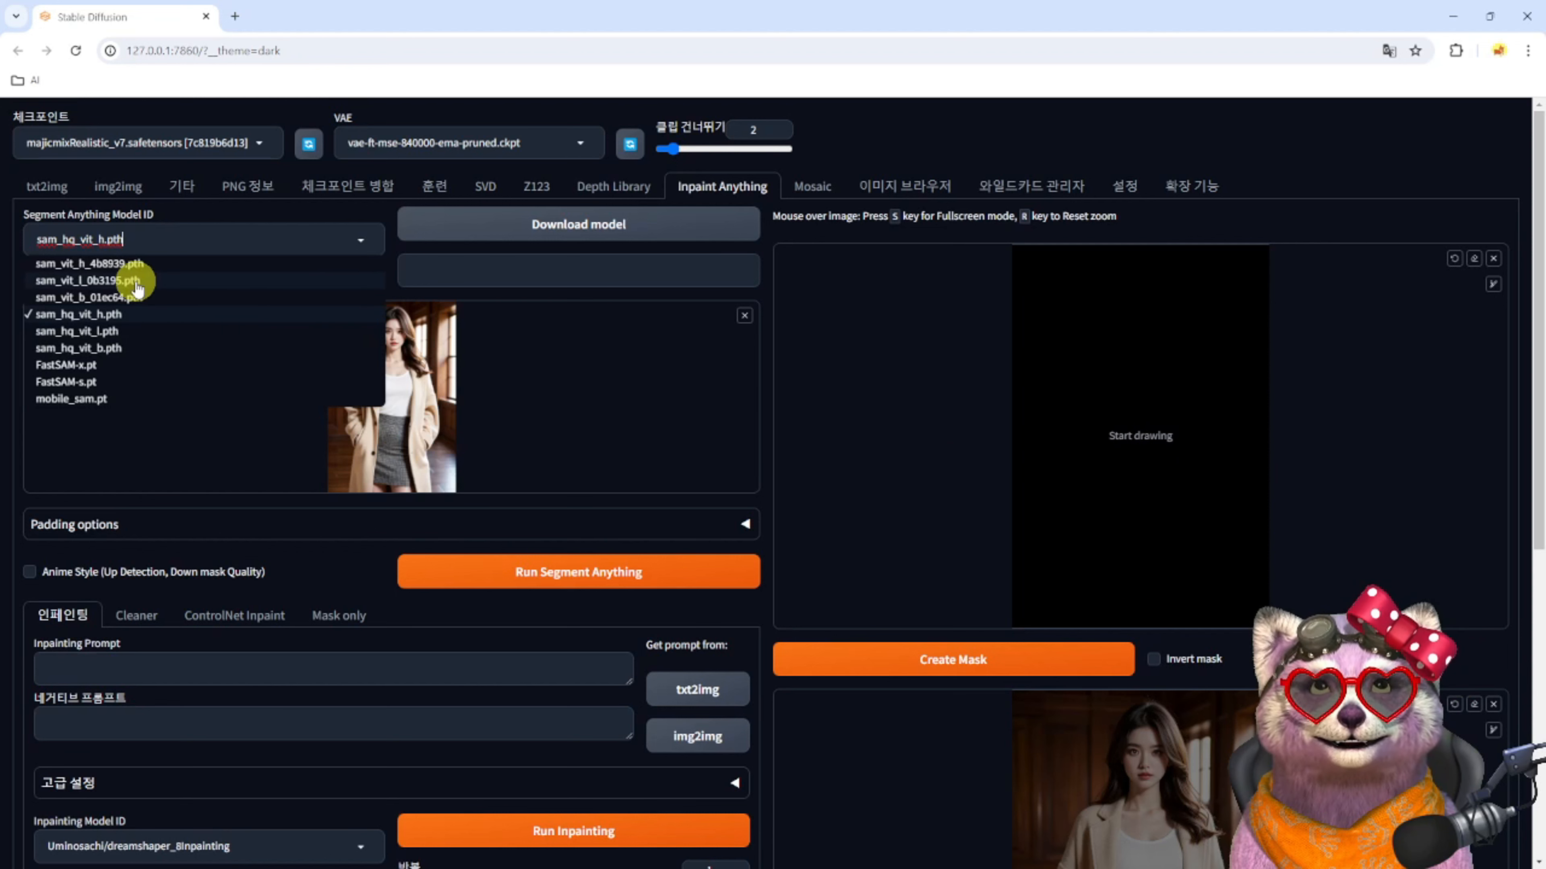
pyautogui.click(82, 297)
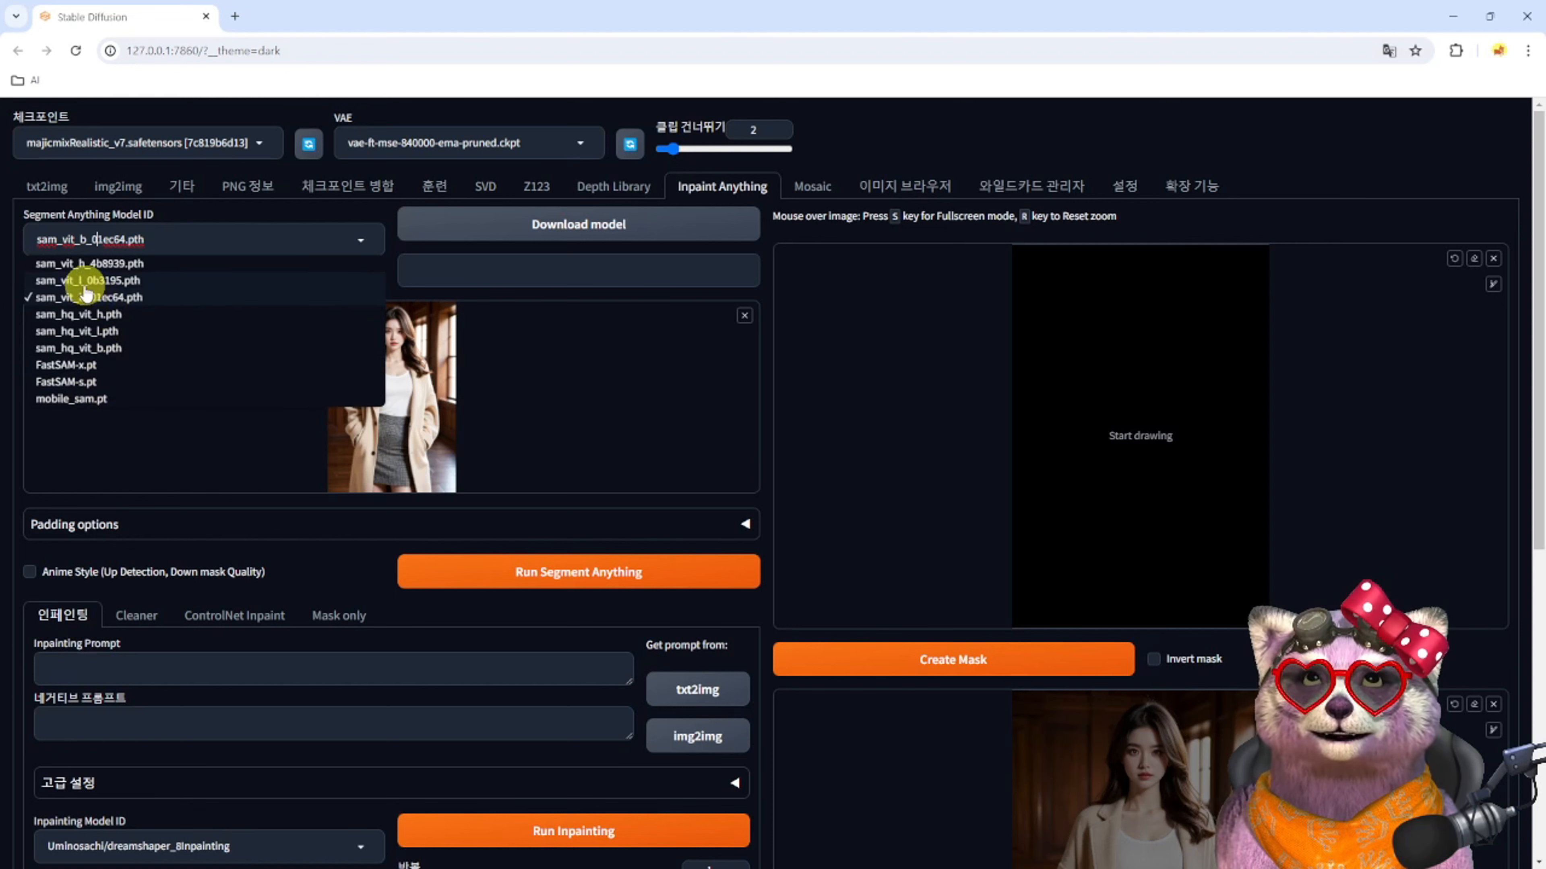
pyautogui.click(99, 283)
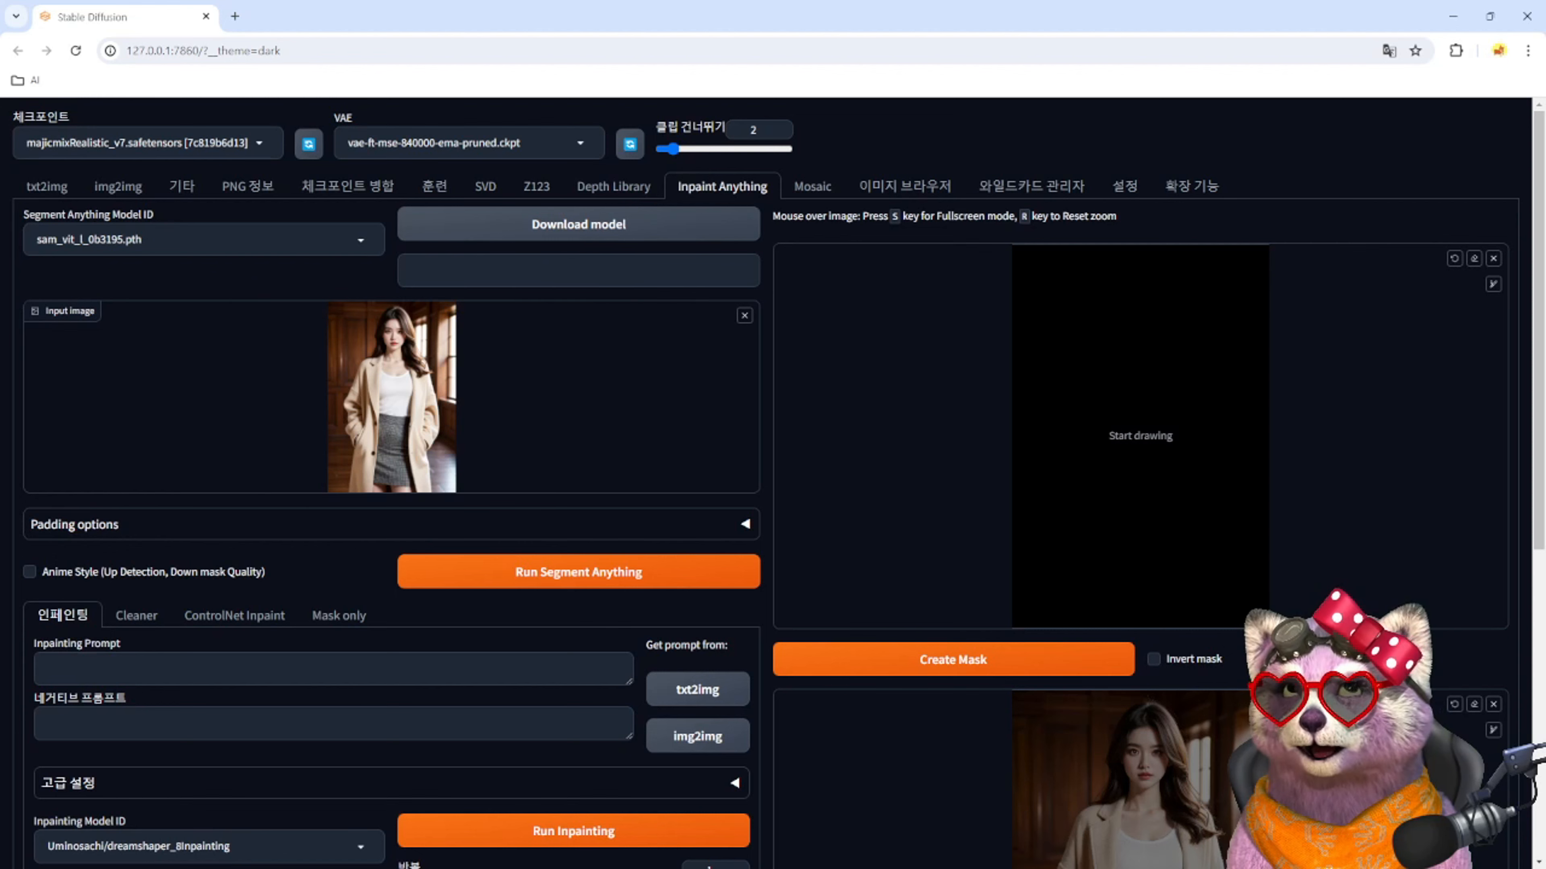
# Run Segment Anything on the input image, checking the Stability Matrix console before and during the run
pyautogui.hotkey('alt', 'Tab')
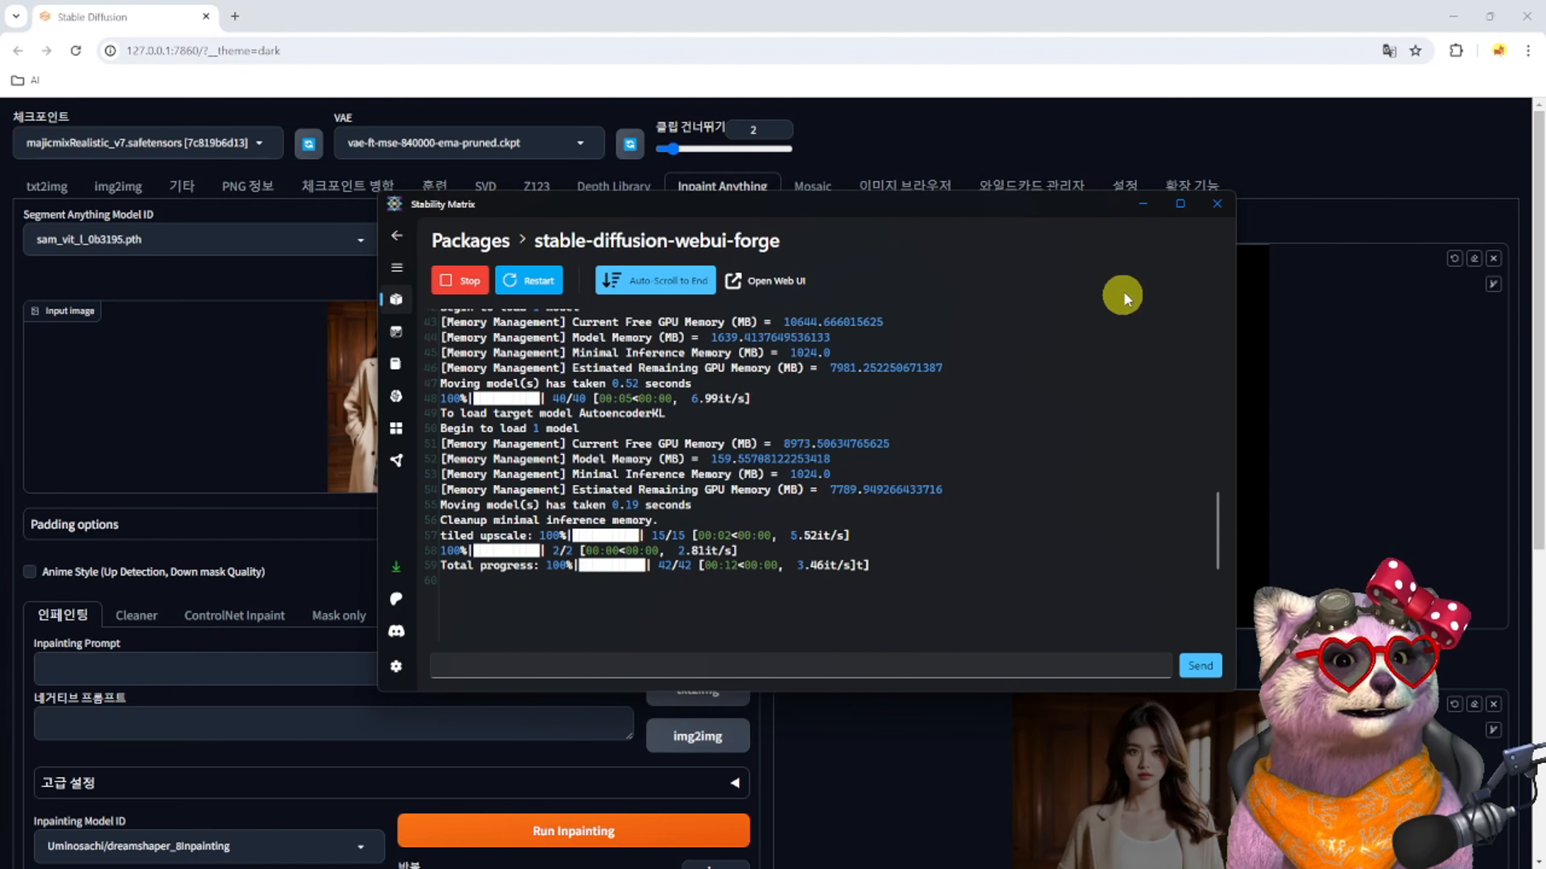
pyautogui.click(1145, 206)
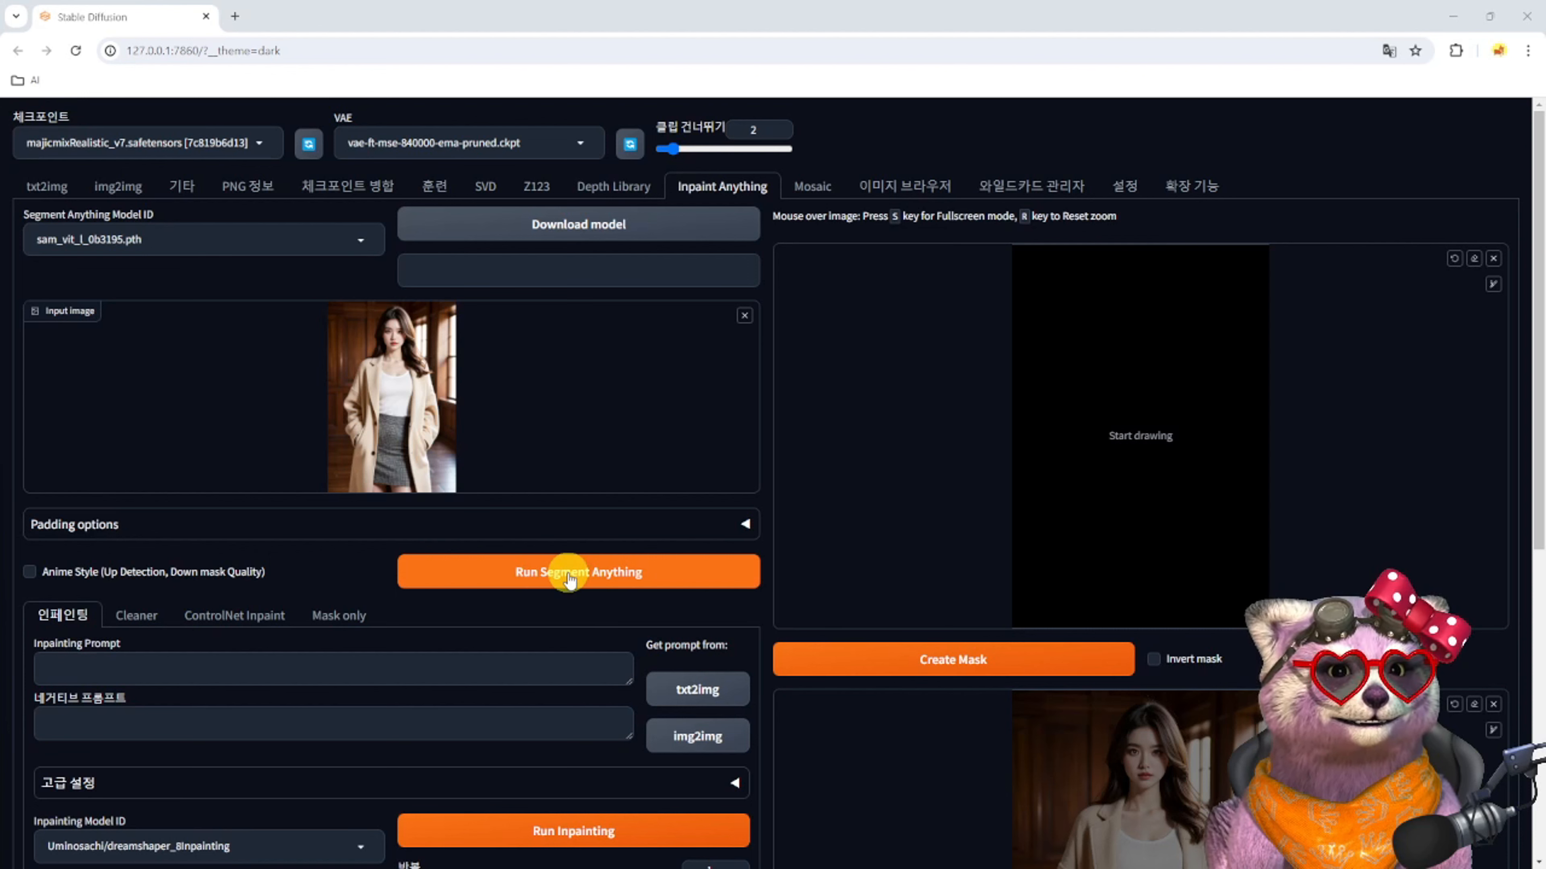
pyautogui.click(568, 577)
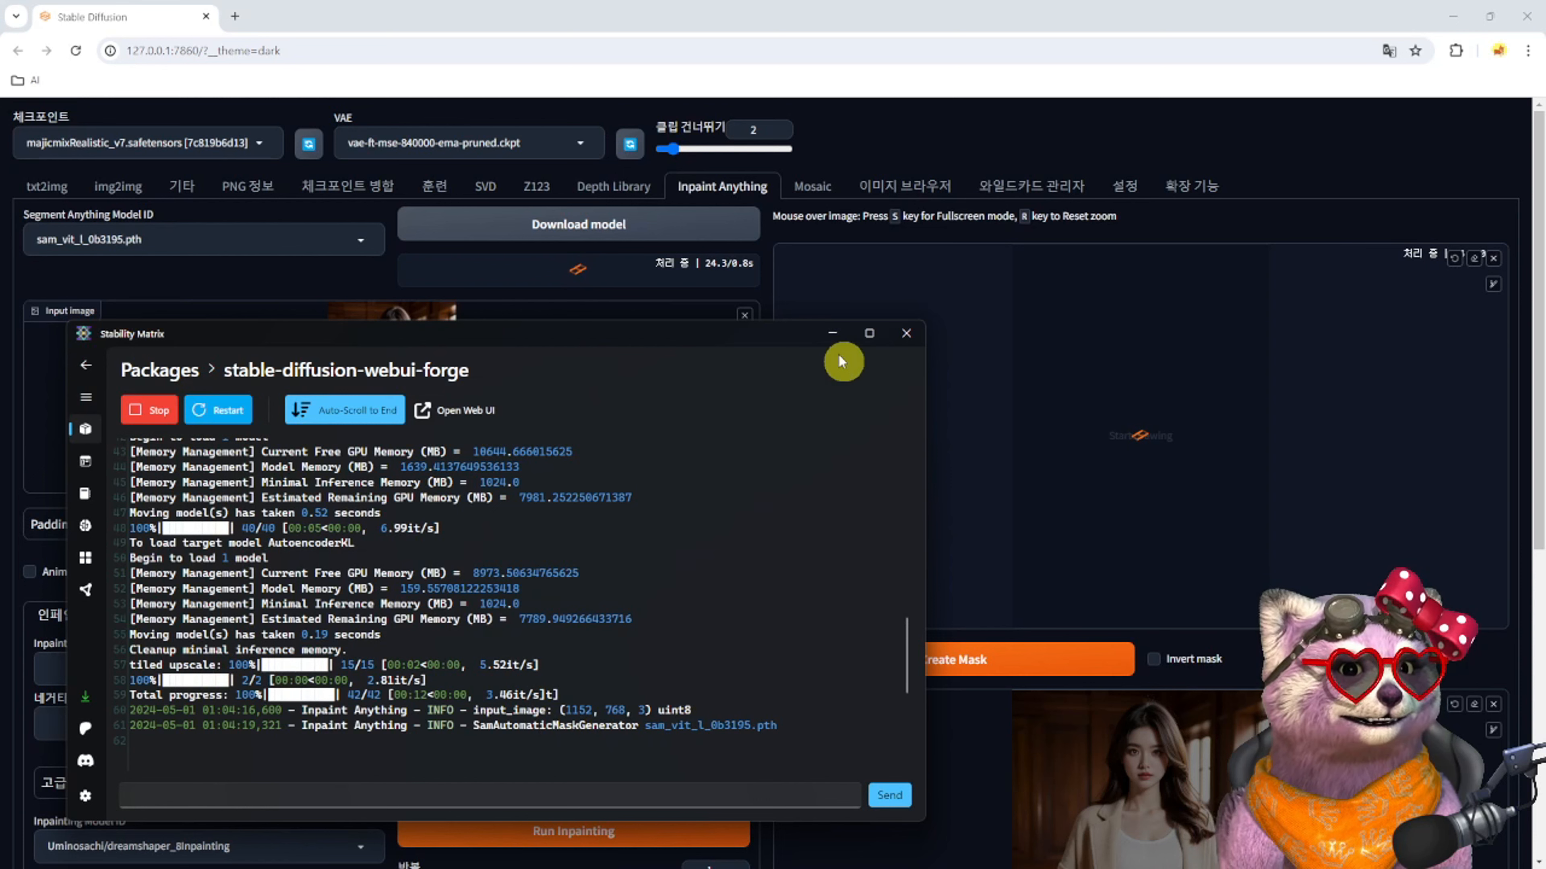
pyautogui.click(832, 334)
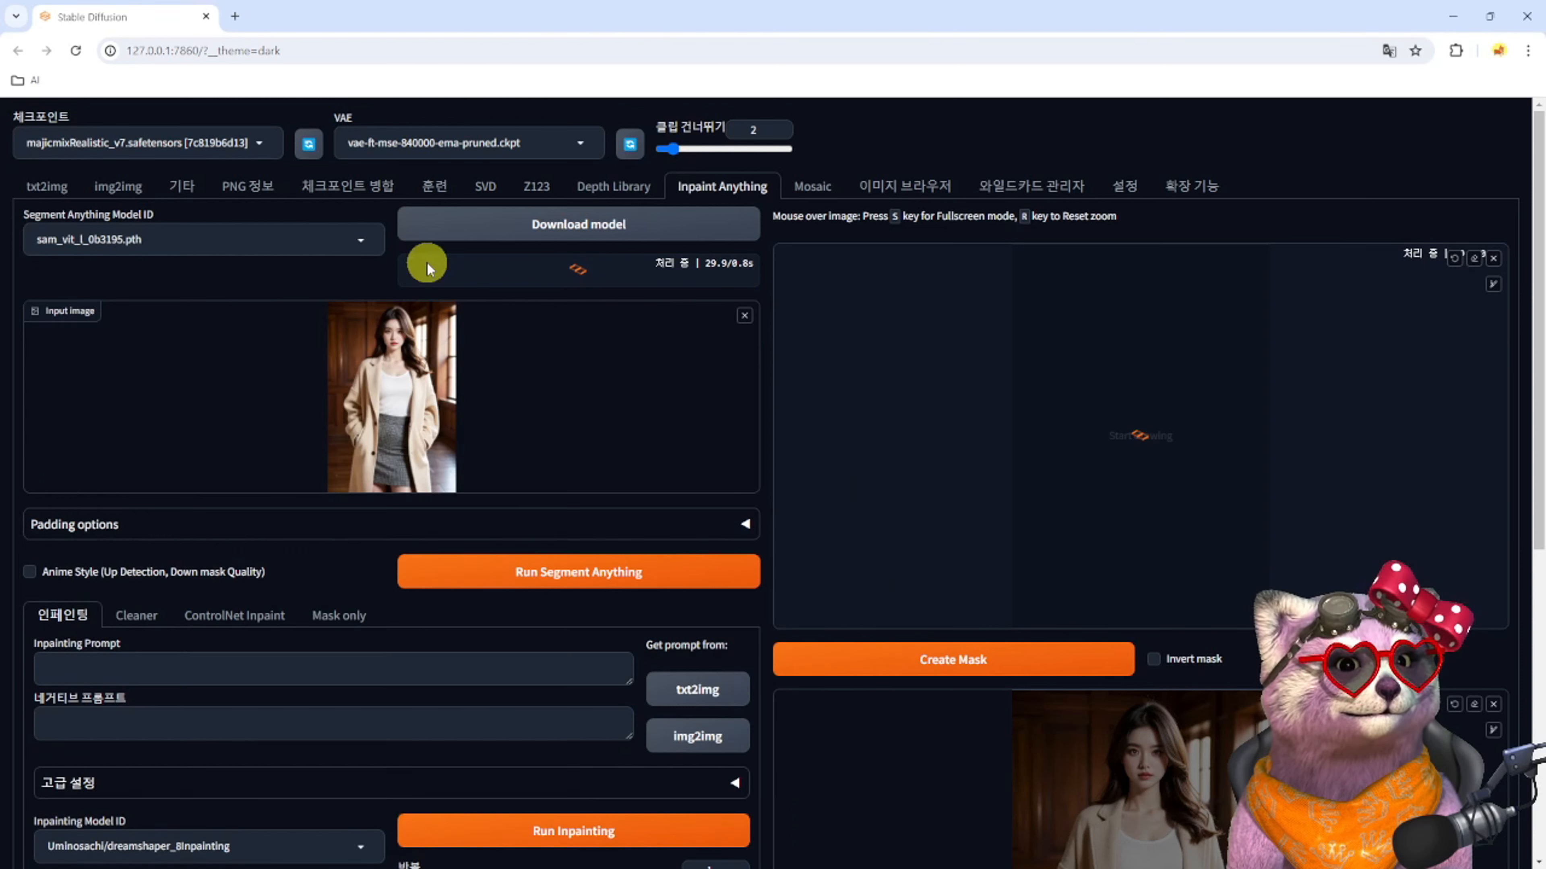
# View the list of Segment Anything models and check the GPU load in Task Manager during processing
pyautogui.click(362, 240)
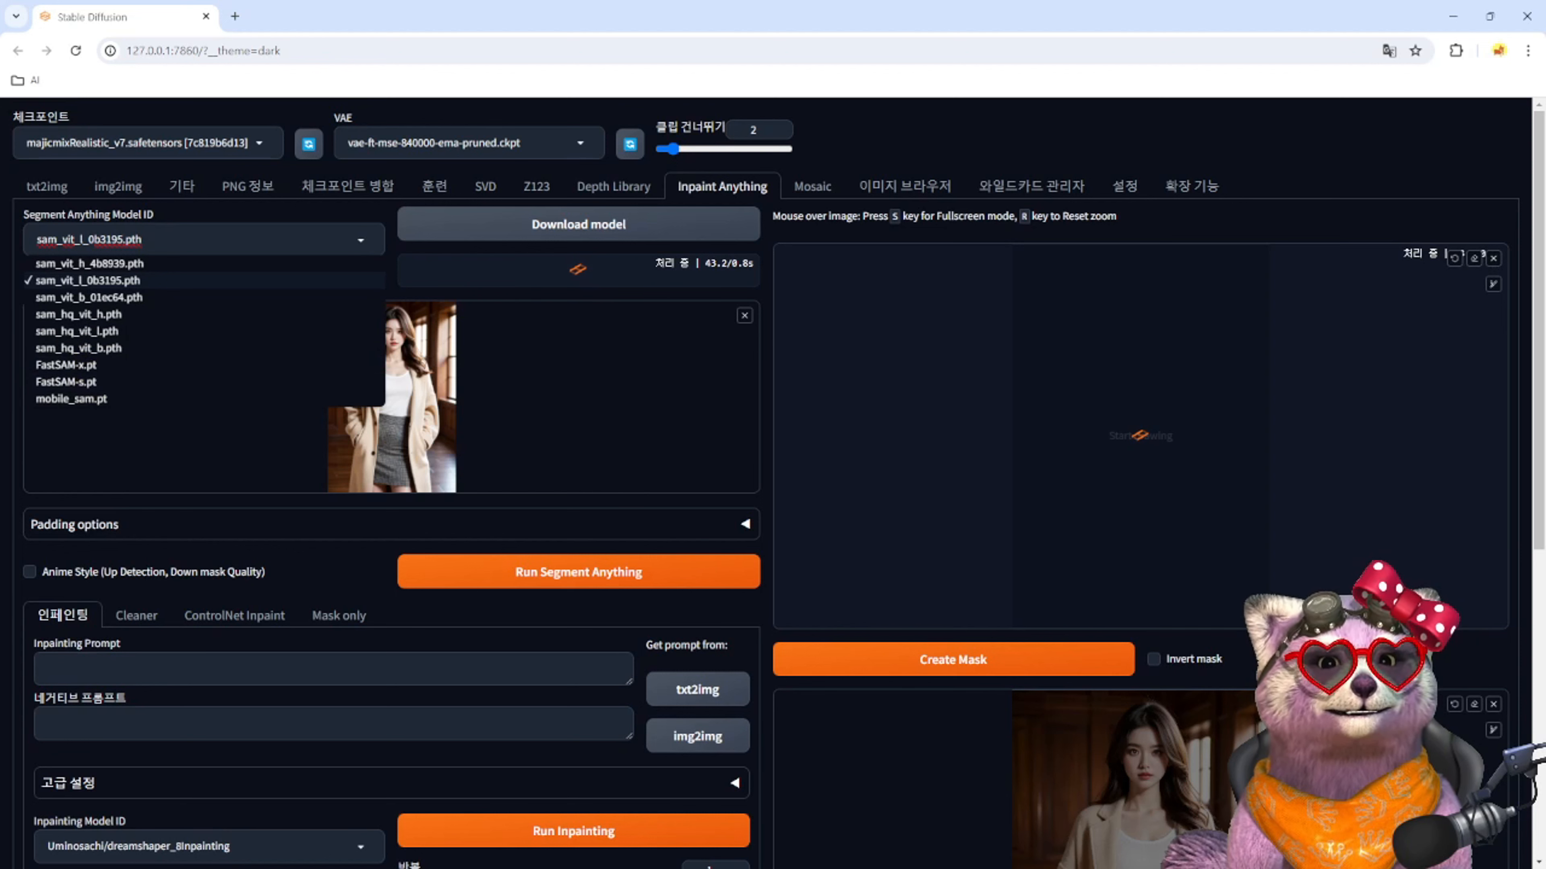
pyautogui.hotkey('alt', 'Tab')
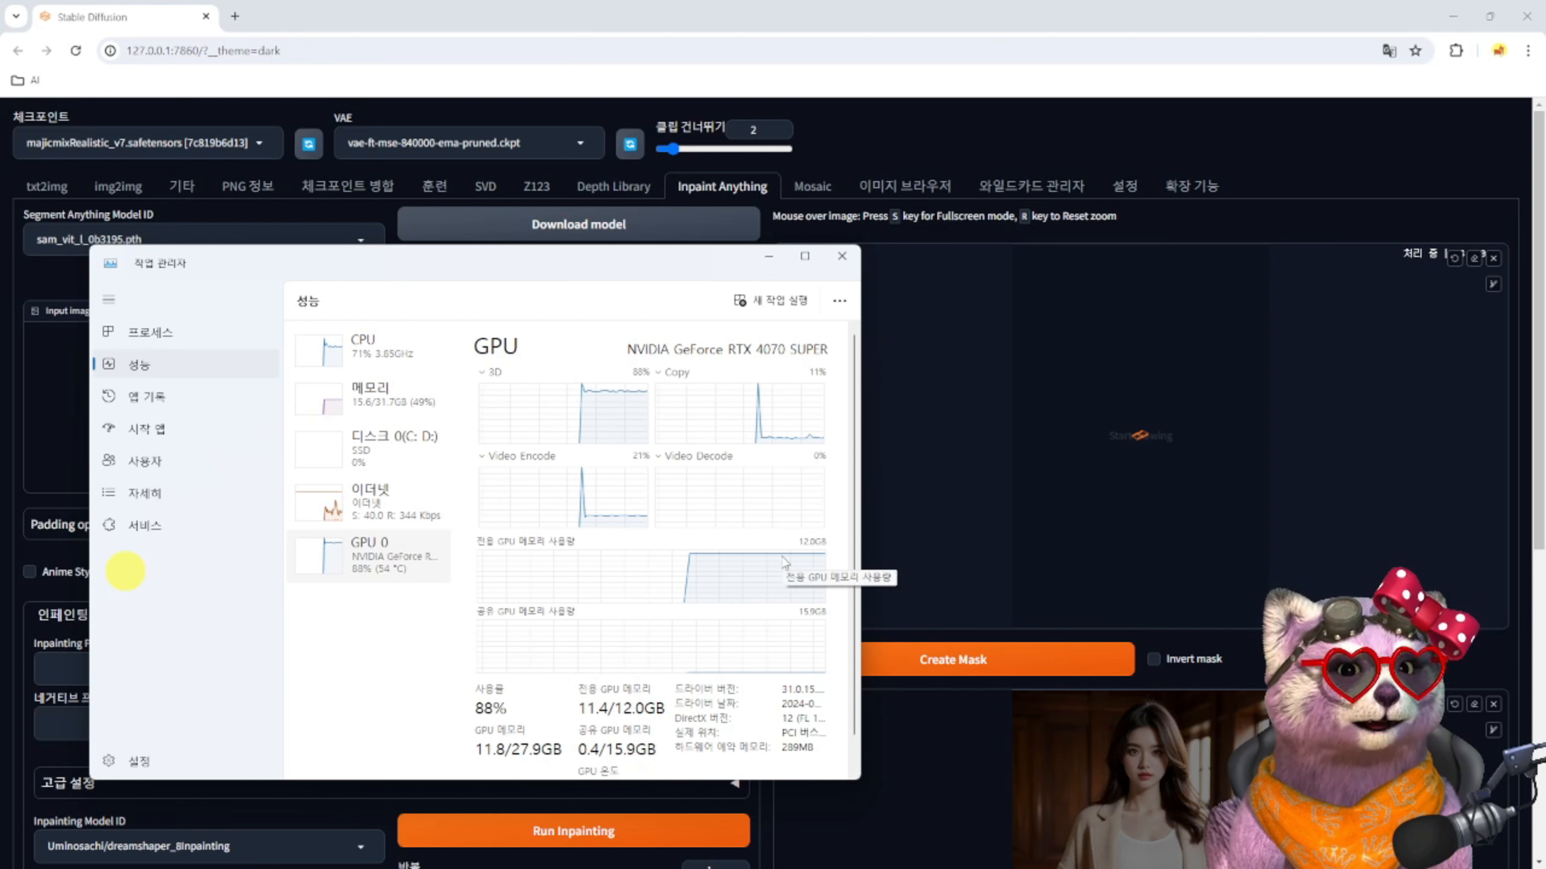
pyautogui.click(842, 256)
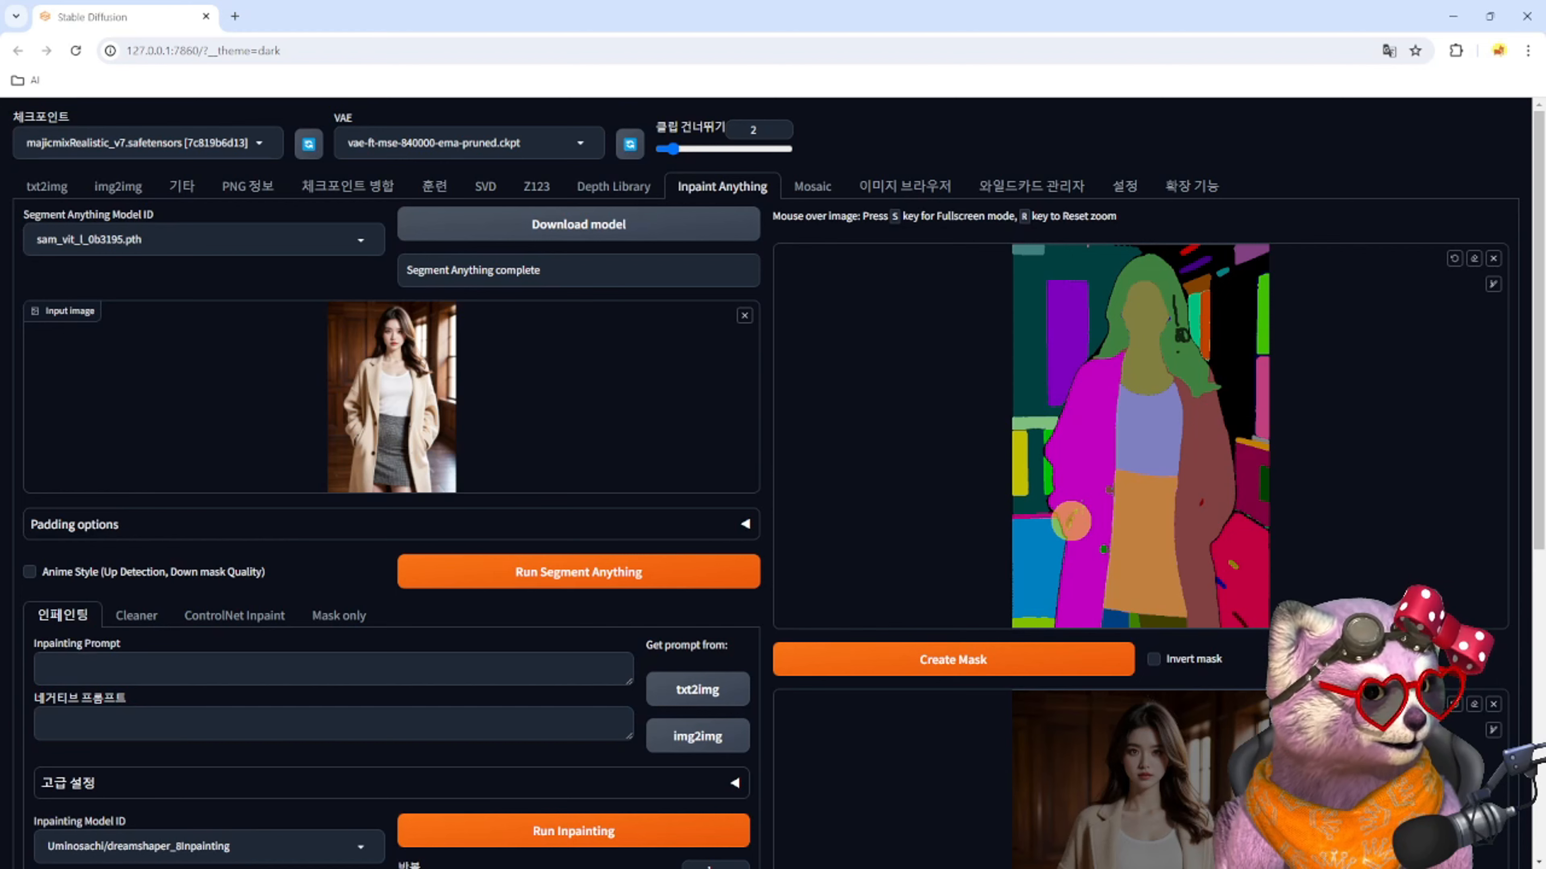
# Examine the colored segmentation map up close and in fullscreen mode
pyautogui.scroll(4, 1148, 422)
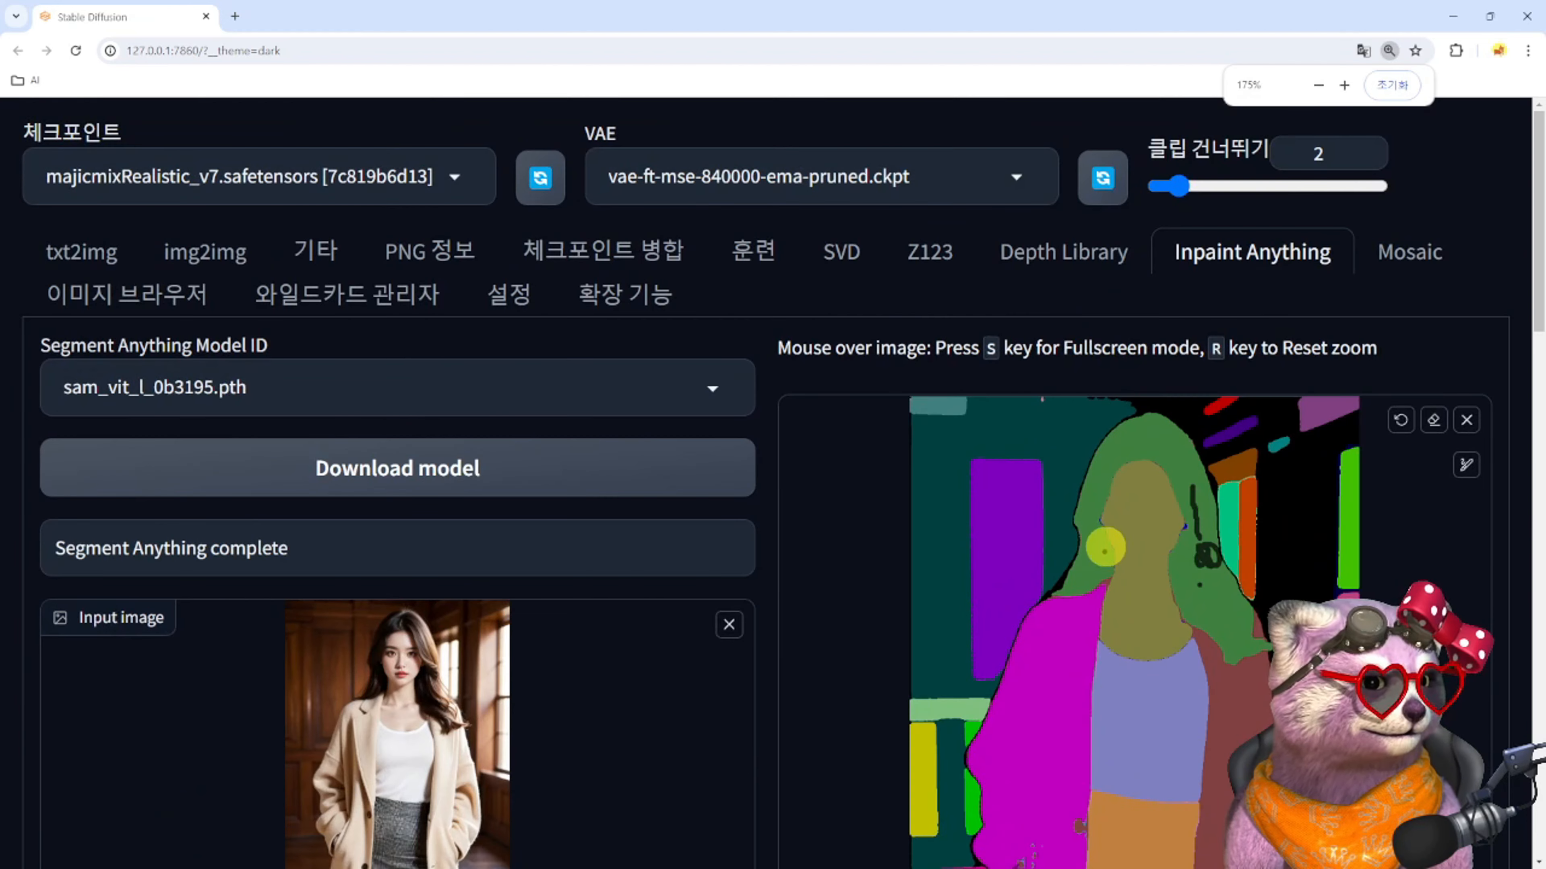
pyautogui.scroll(-3, 1105, 600)
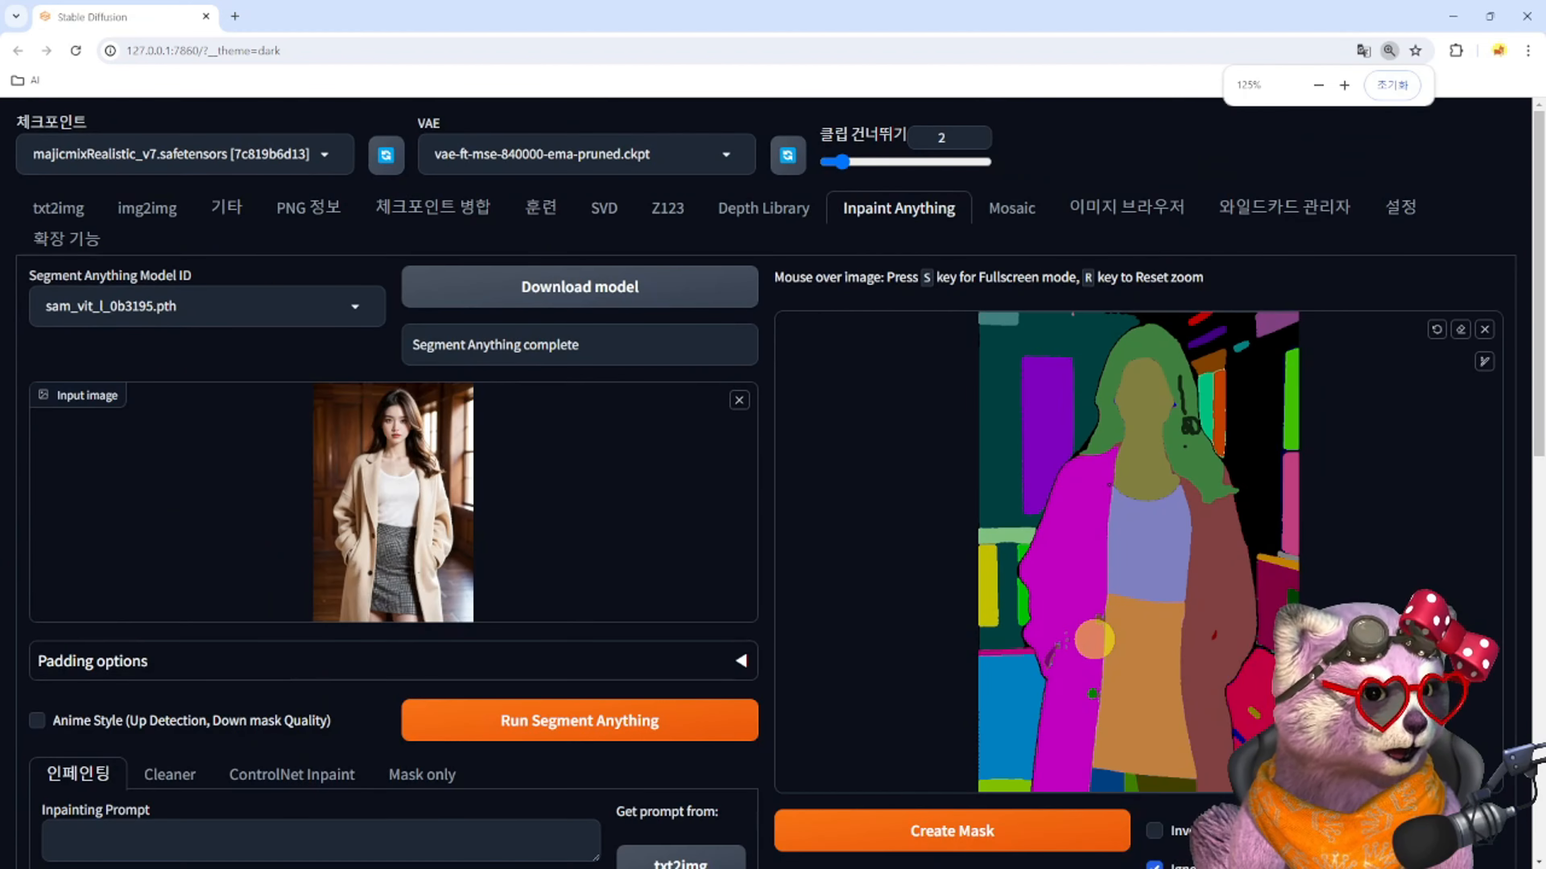
pyautogui.scroll(-1, 1094, 639)
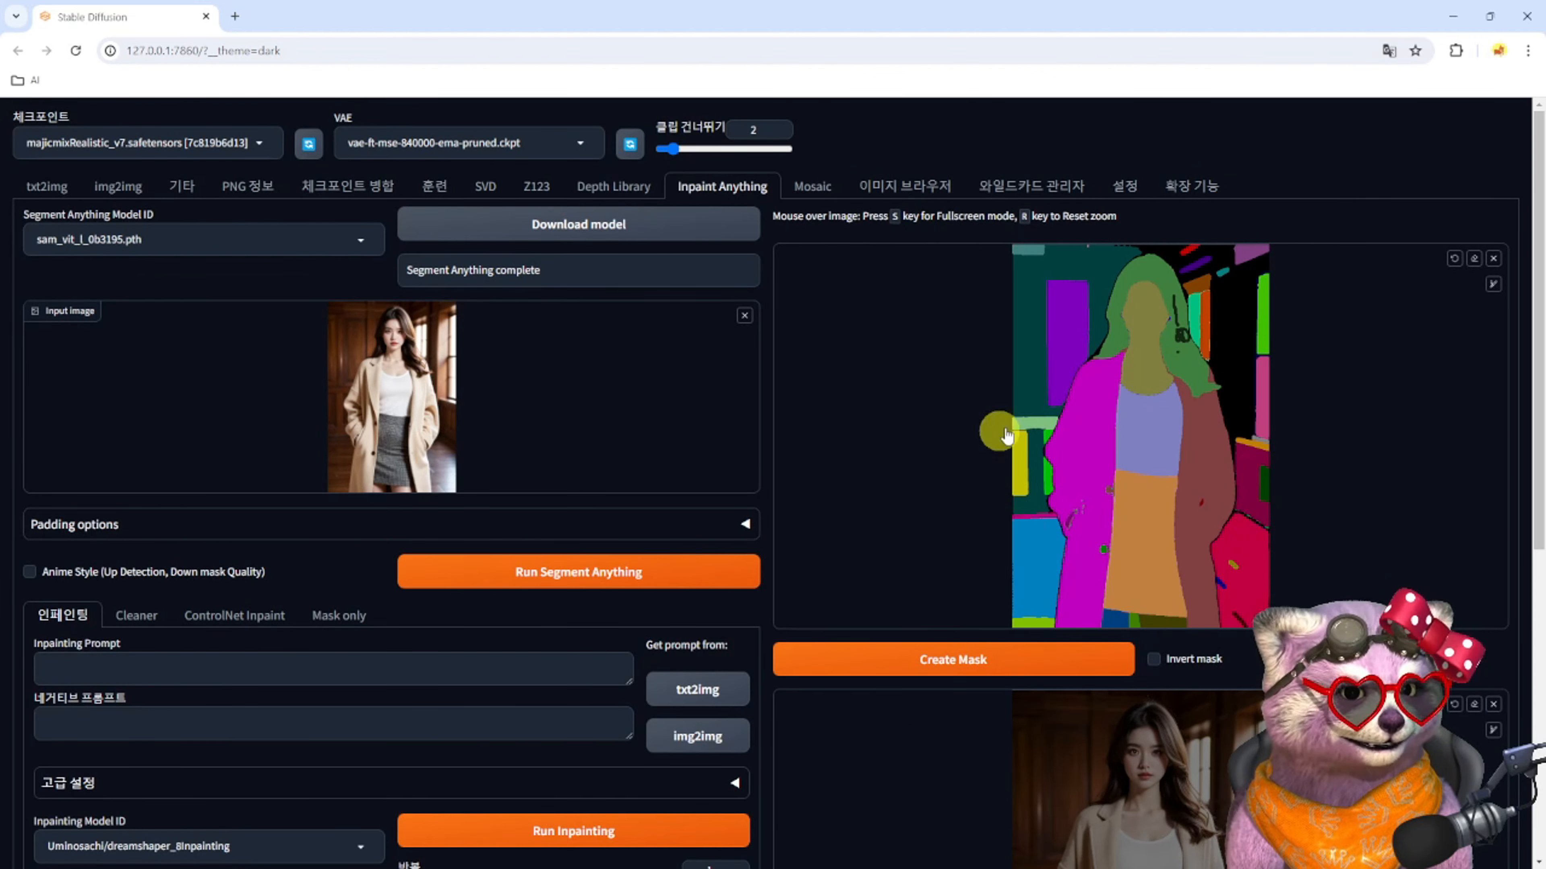
pyautogui.press('s')
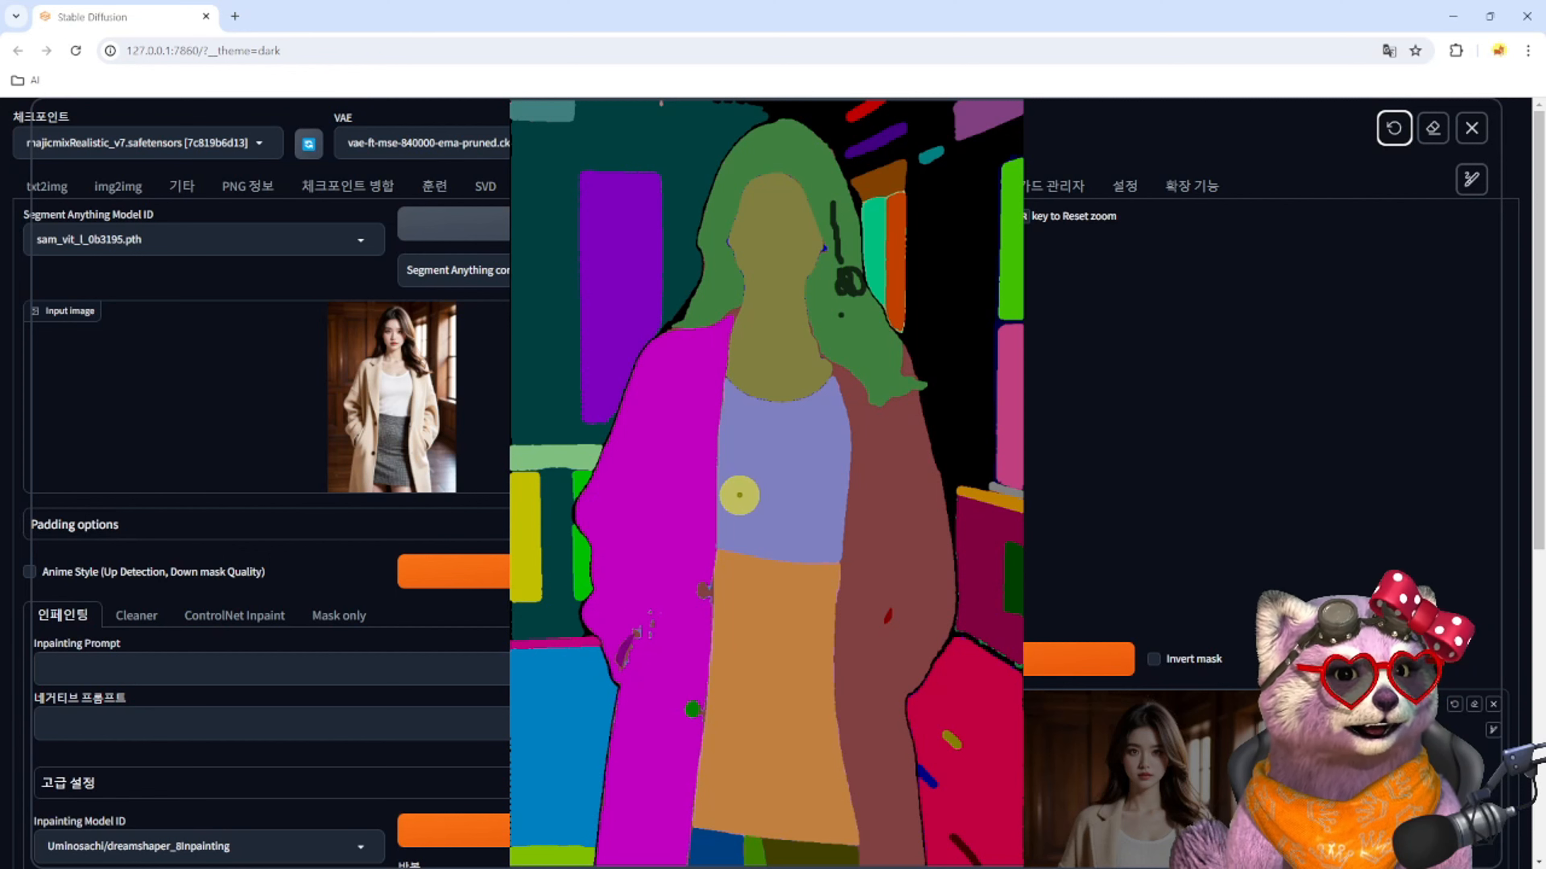
pyautogui.press('s')
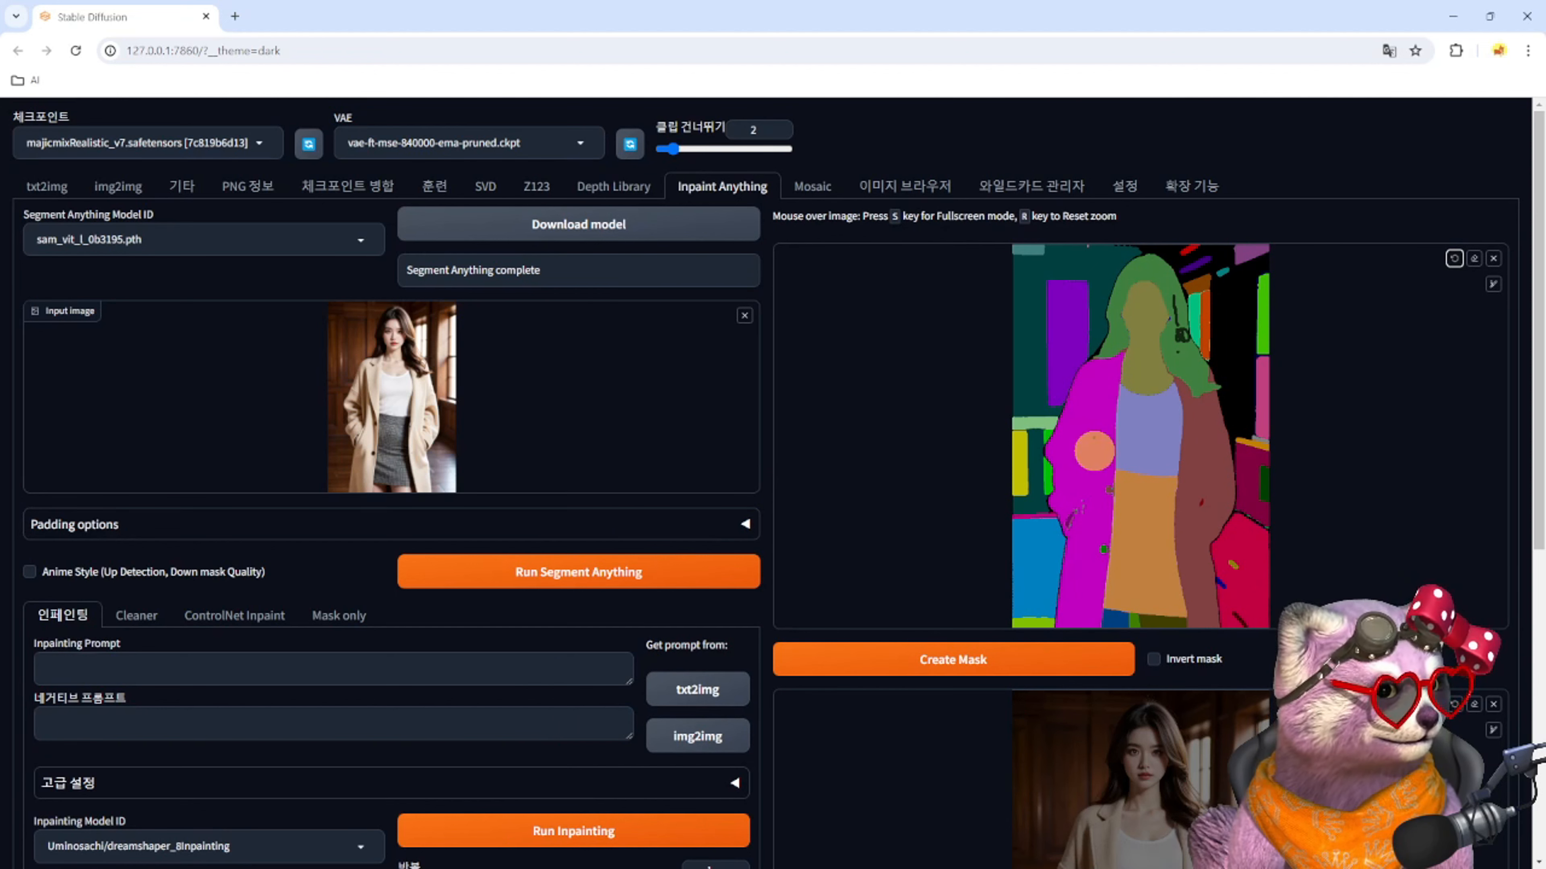
# Create a mask from the marked hair segment and check it on the preview image
pyautogui.click(964, 668)
pyautogui.scroll(-4, 1080, 588)
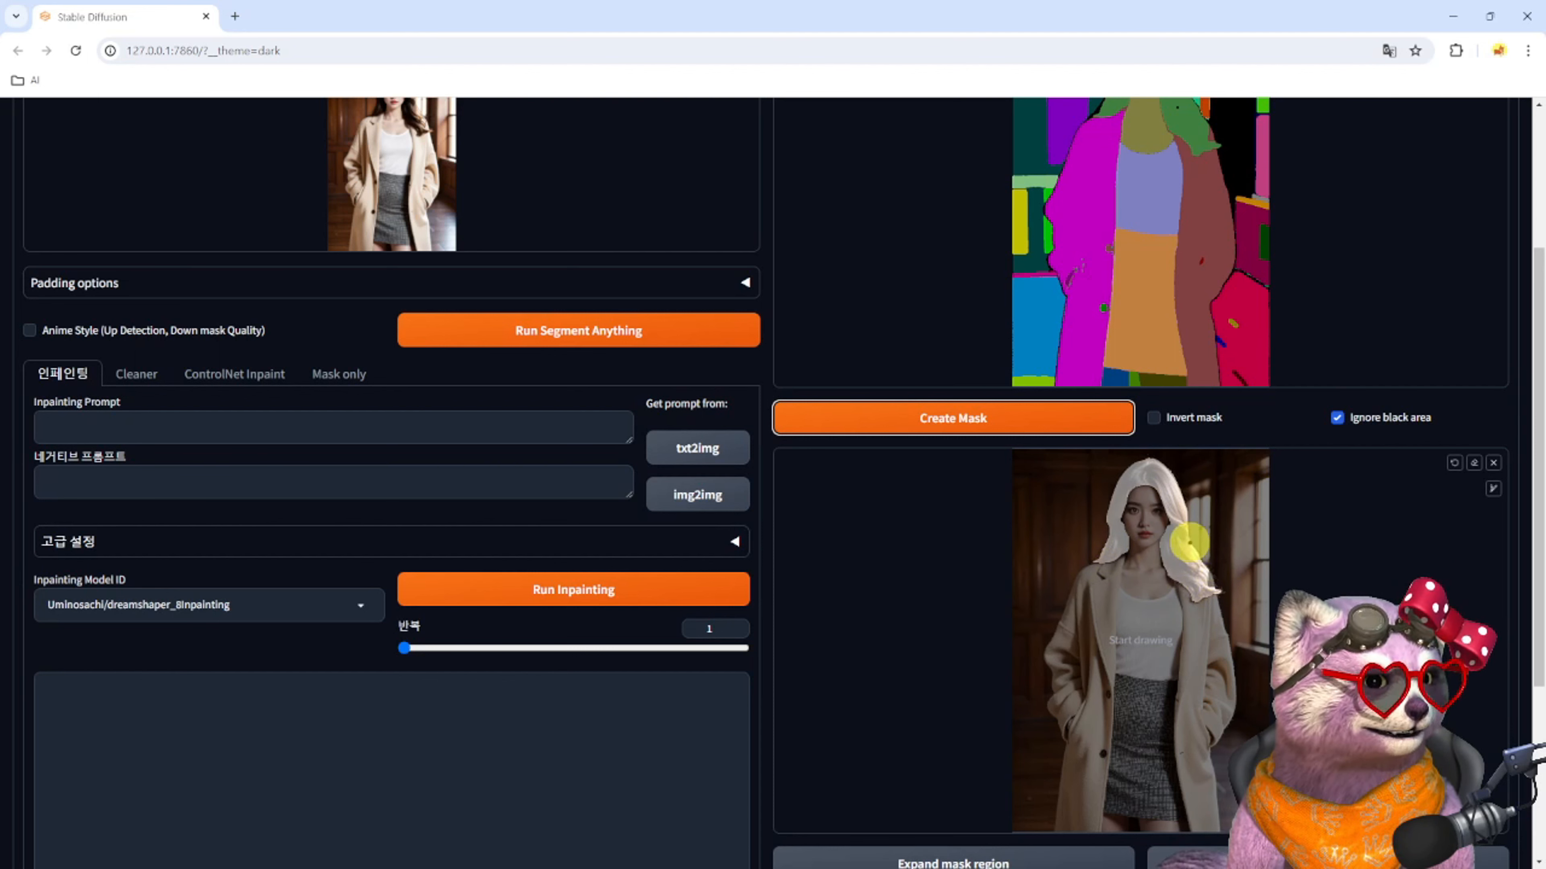
pyautogui.scroll(4, 1041, 548)
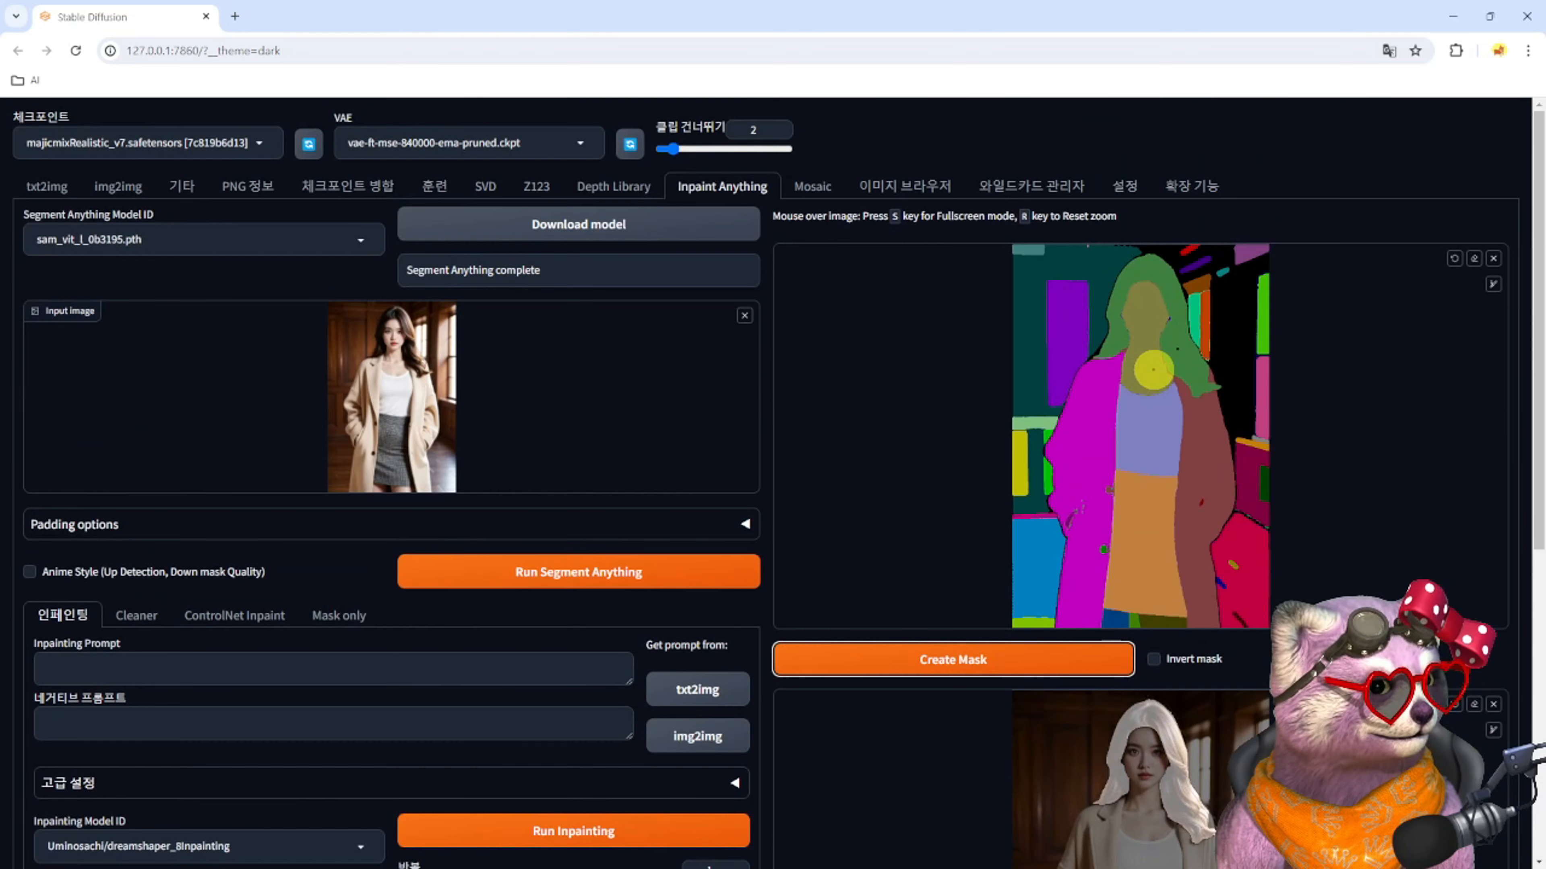
# Examine the segmentation map in fullscreen, the hair mask preview and the mask expansion options
pyautogui.press('s')
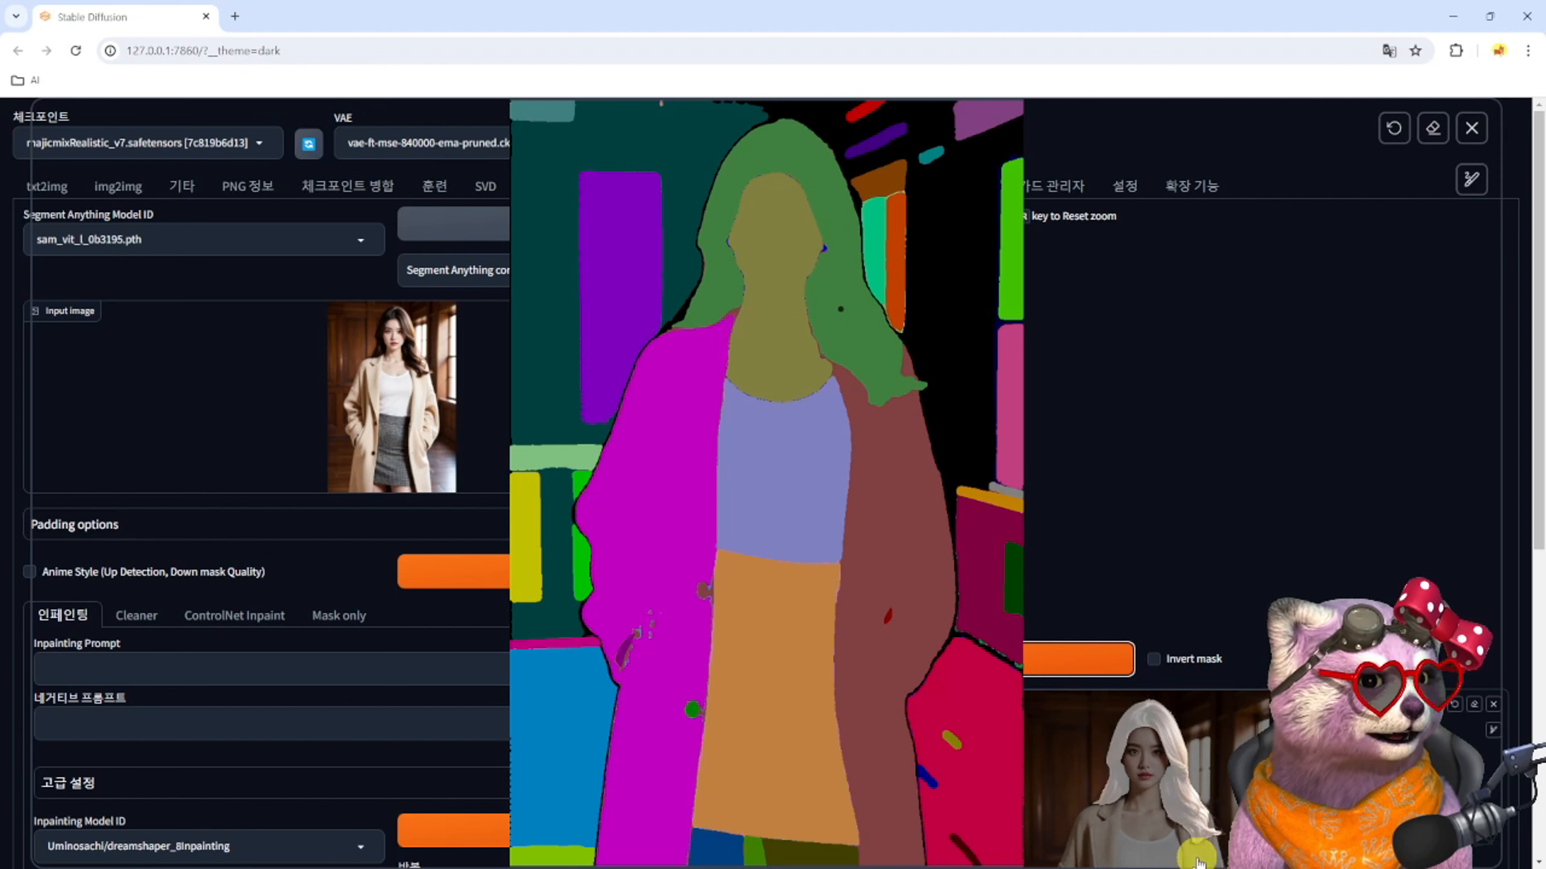
pyautogui.press('r')
pyautogui.scroll(-4, 1189, 846)
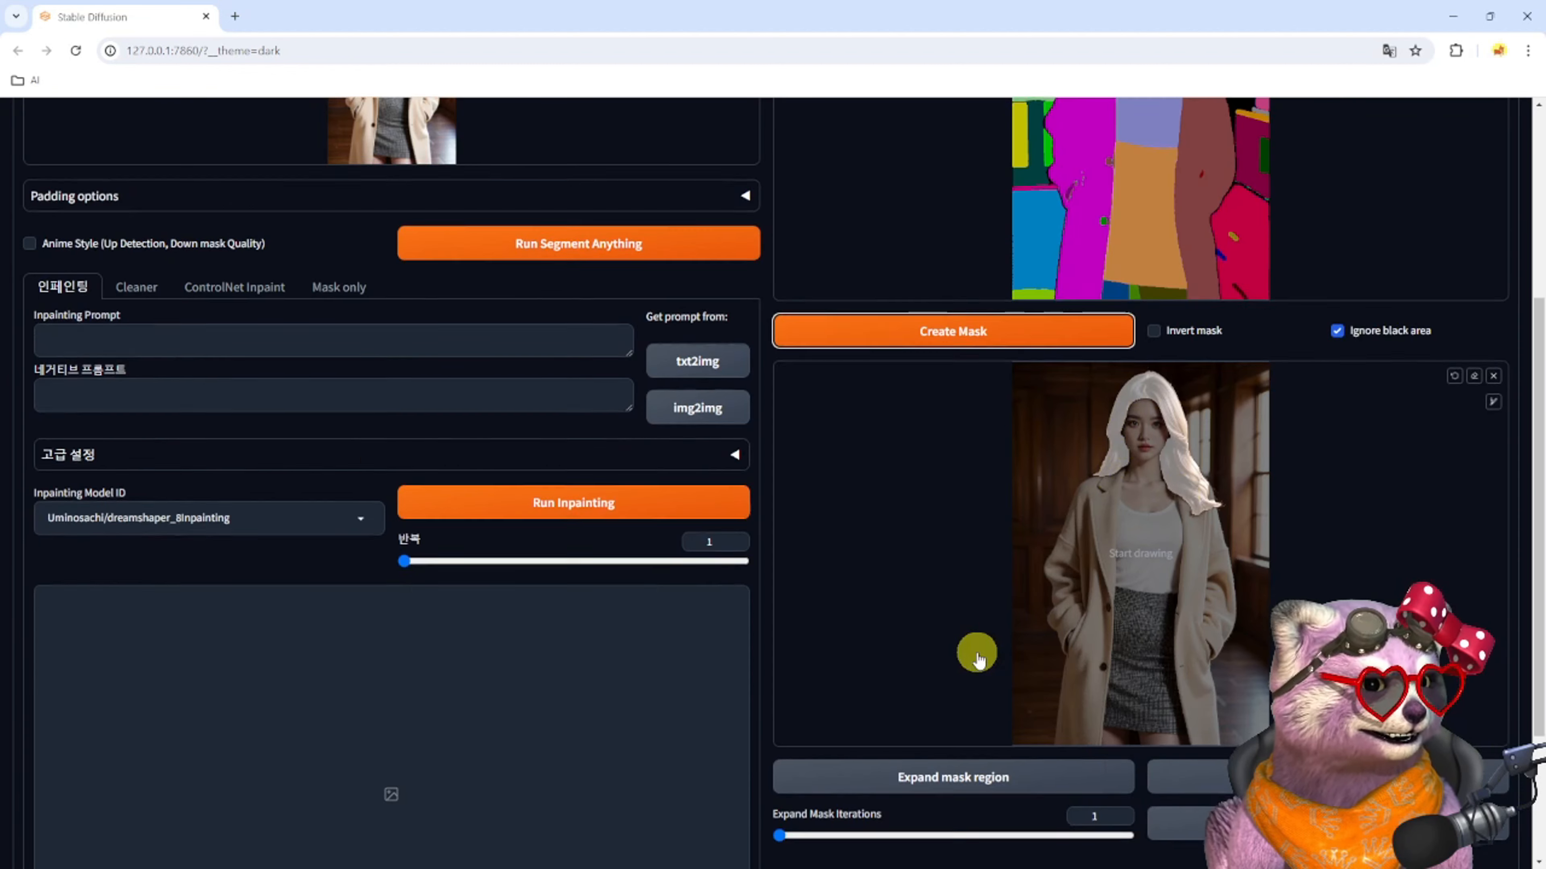
pyautogui.scroll(-1, 976, 652)
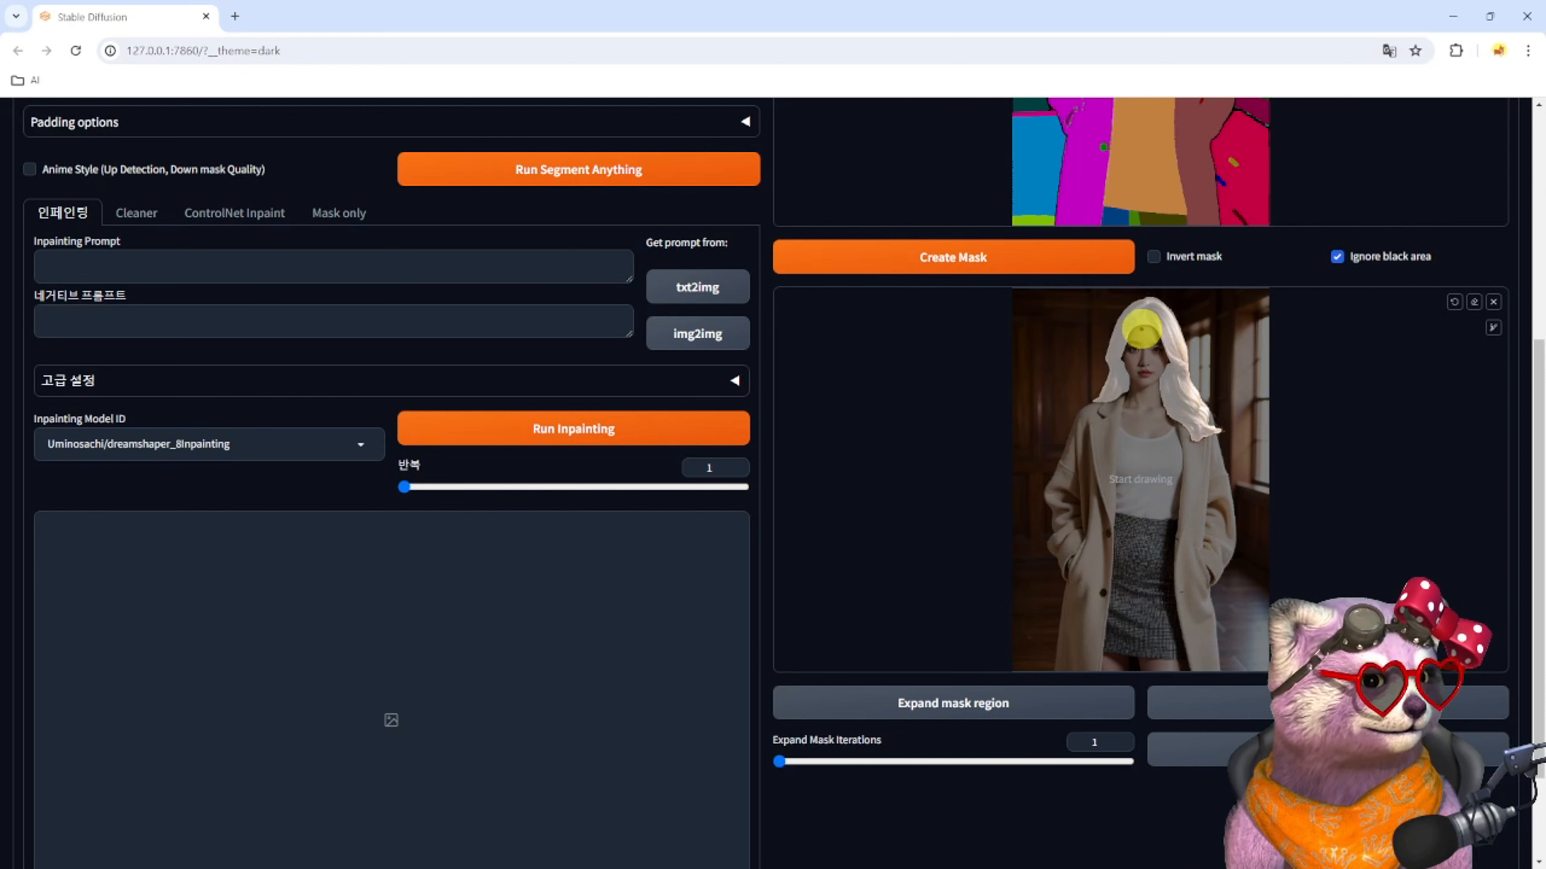
pyautogui.click(981, 705)
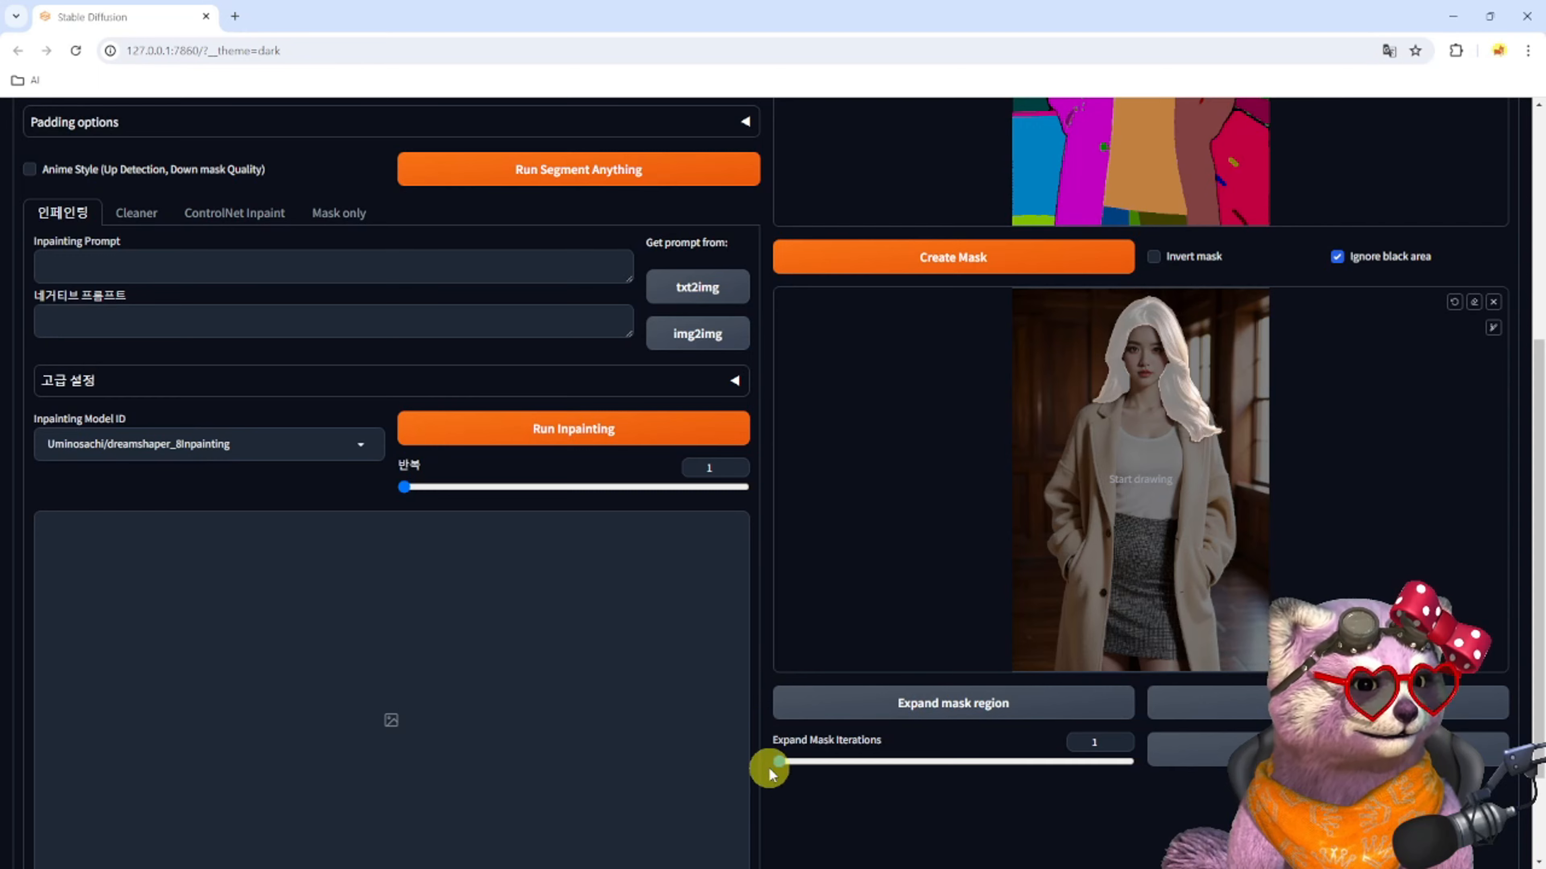
pyautogui.scroll(5, 776, 768)
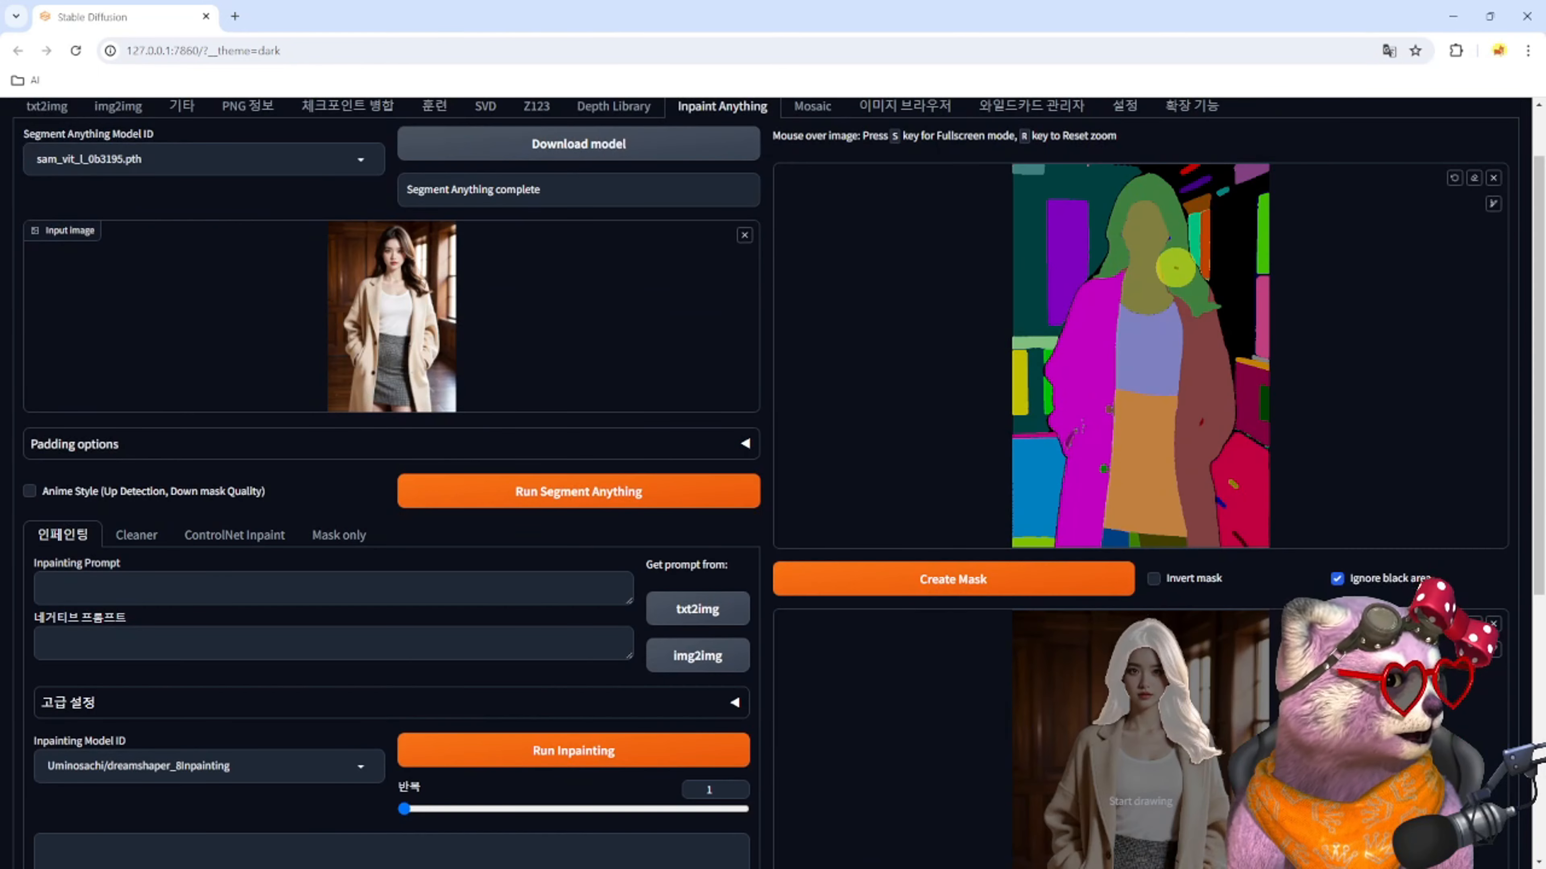
pyautogui.scroll(-5, 1190, 669)
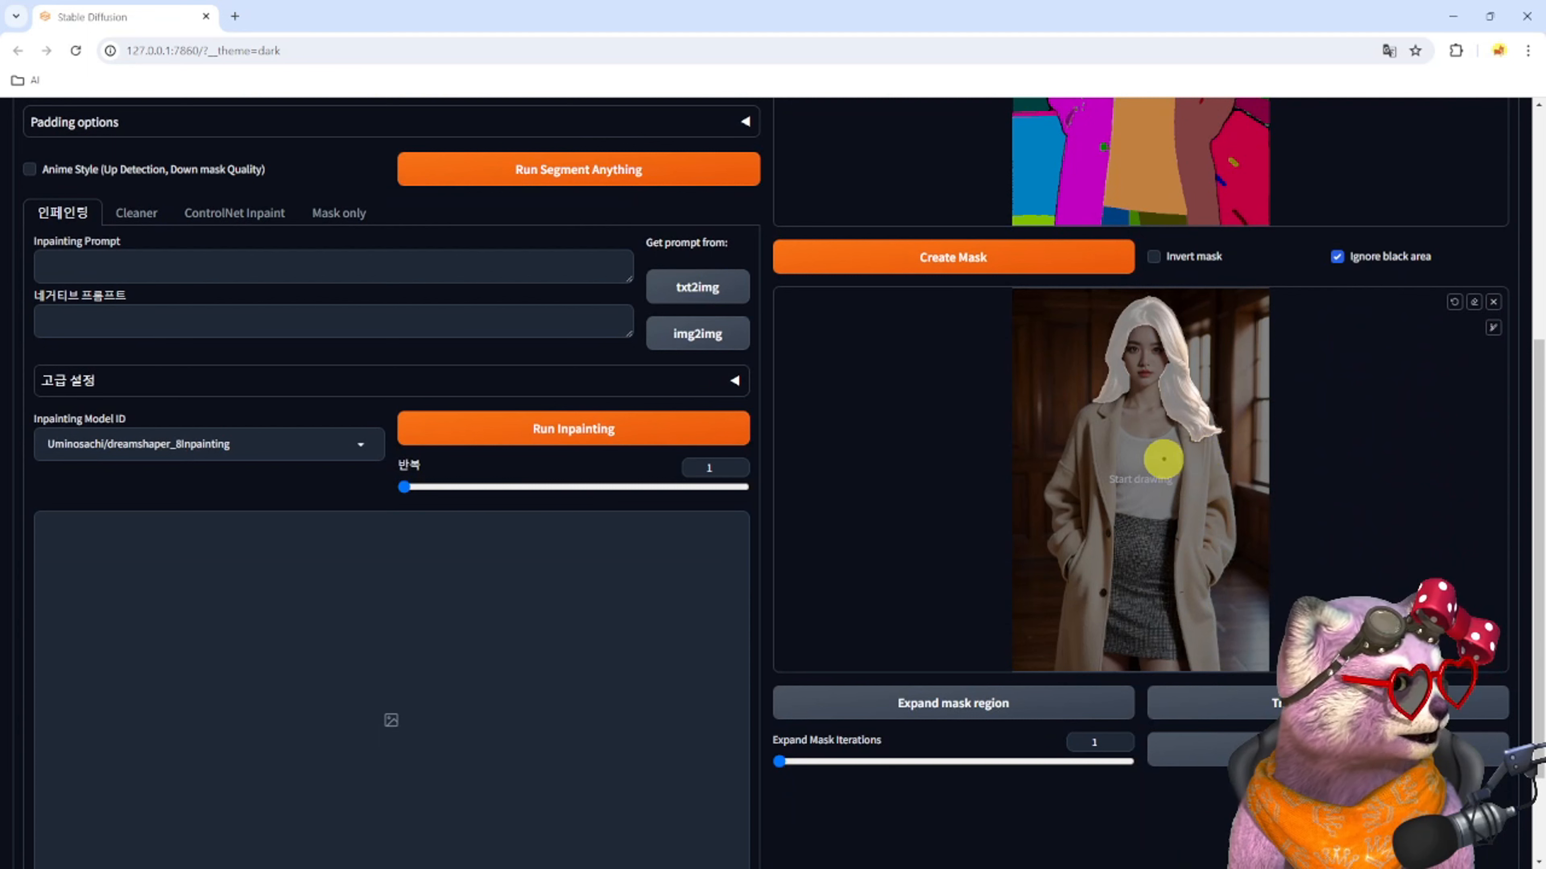
# Scribble a small mark over the white shirt in the mask preview
pyautogui.moveTo(1163, 459); pyautogui.dragTo(1144, 457)
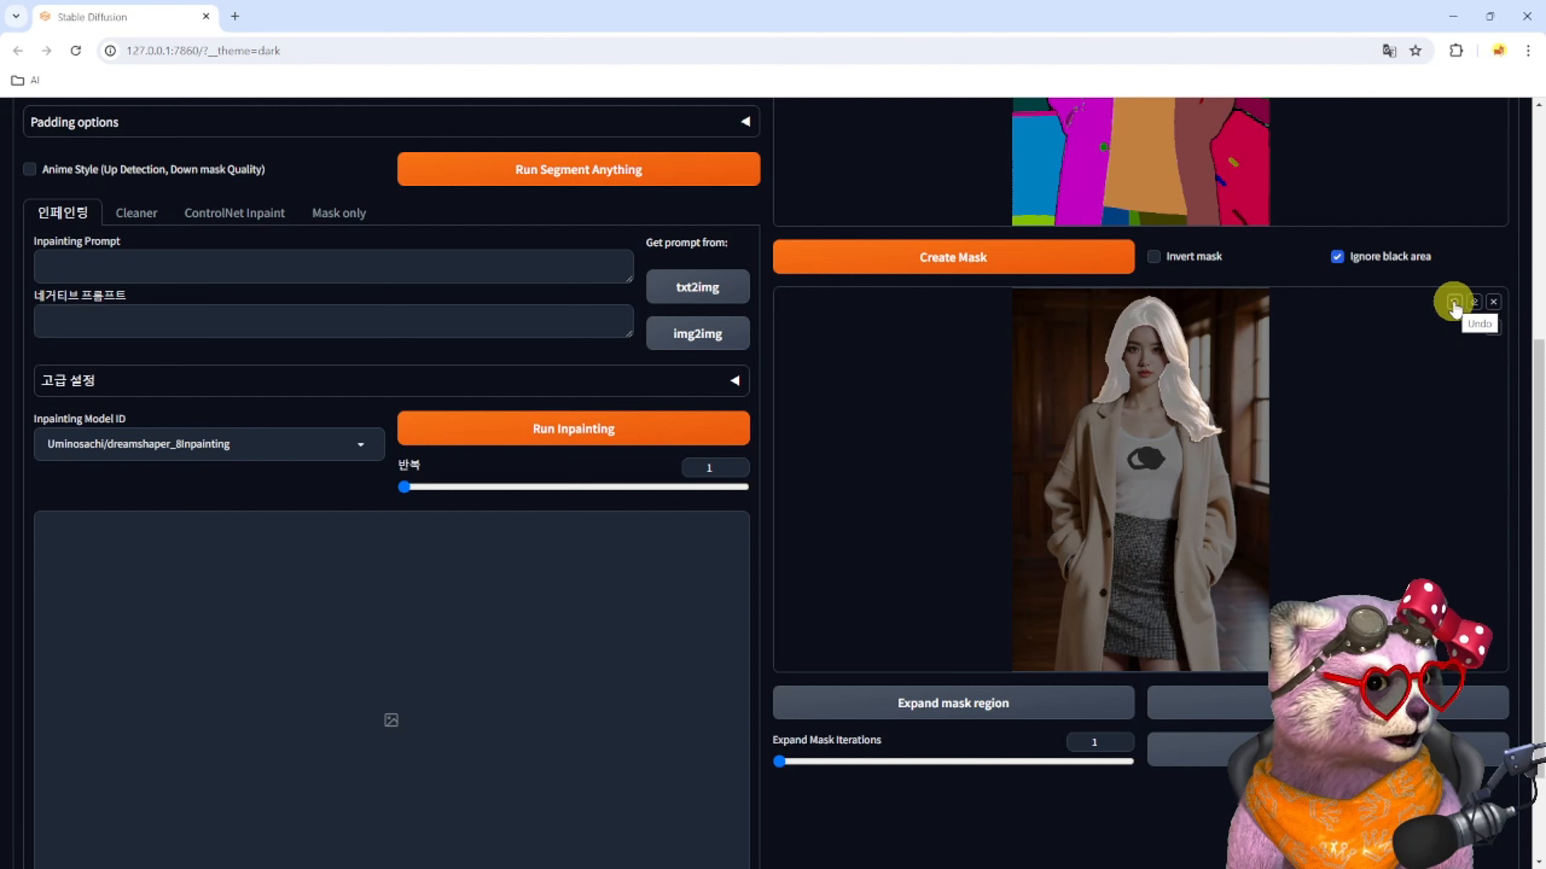
pyautogui.scroll(1, 276, 390)
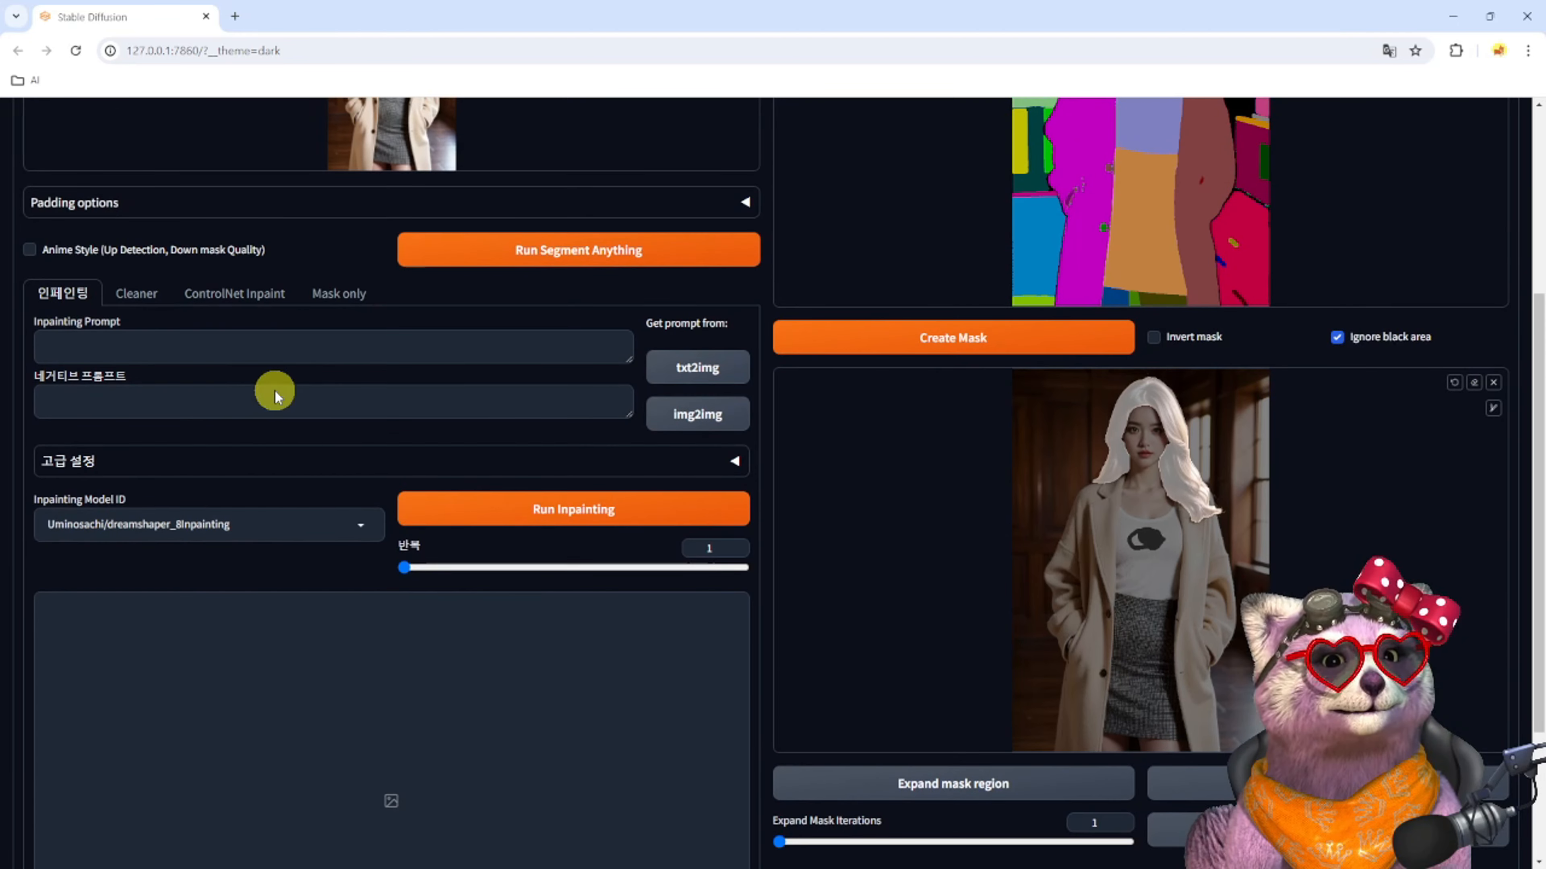
# Look over the inpainting prompt, negative prompt and advanced settings in the inpainting section
pyautogui.click(200, 347)
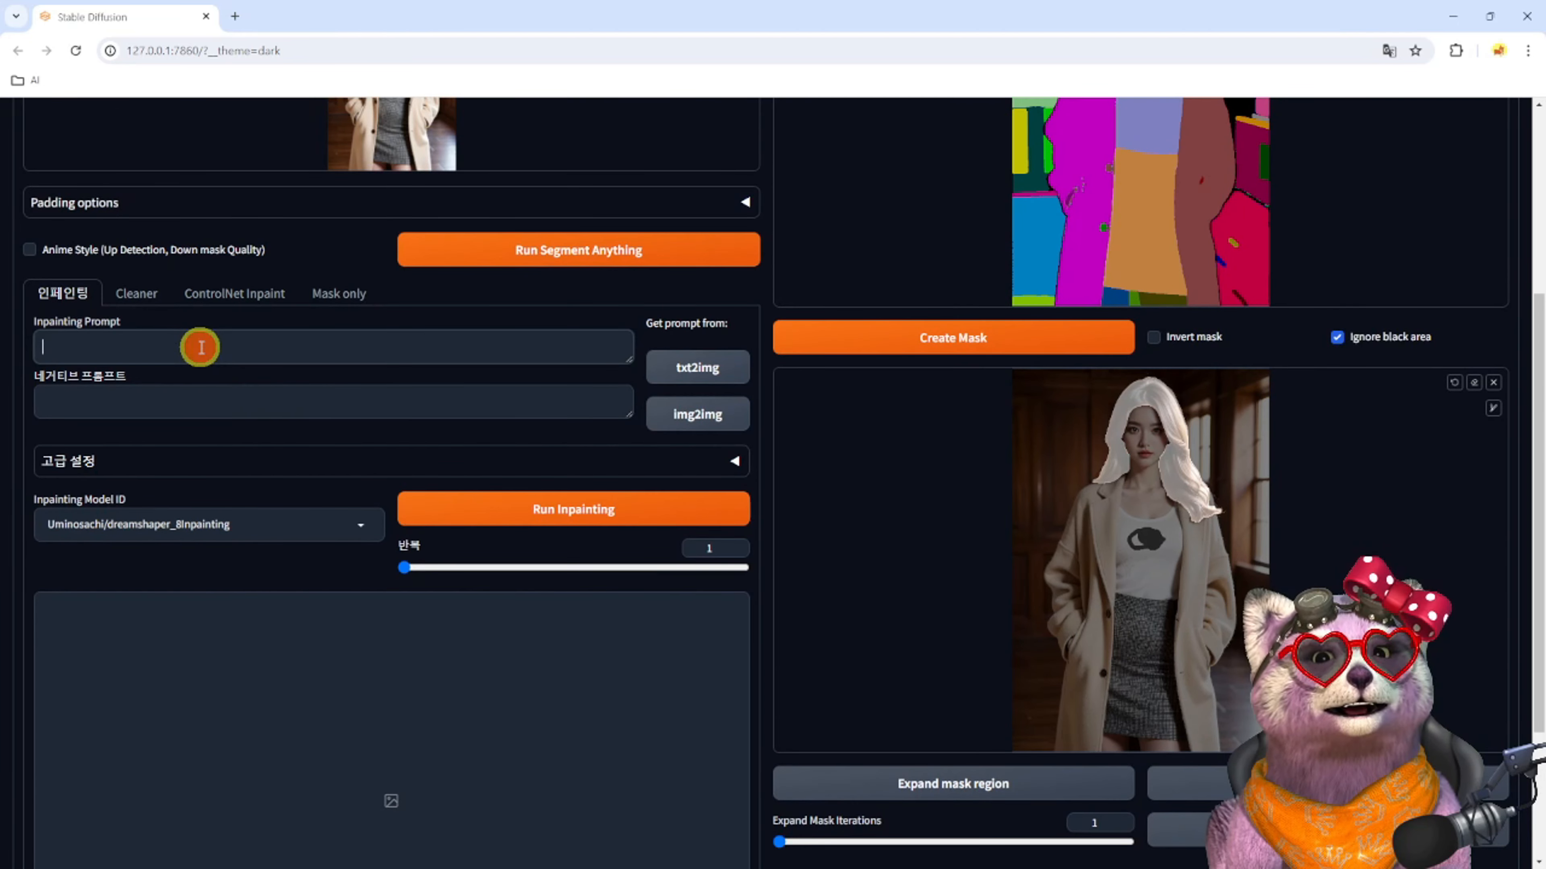
pyautogui.click(167, 399)
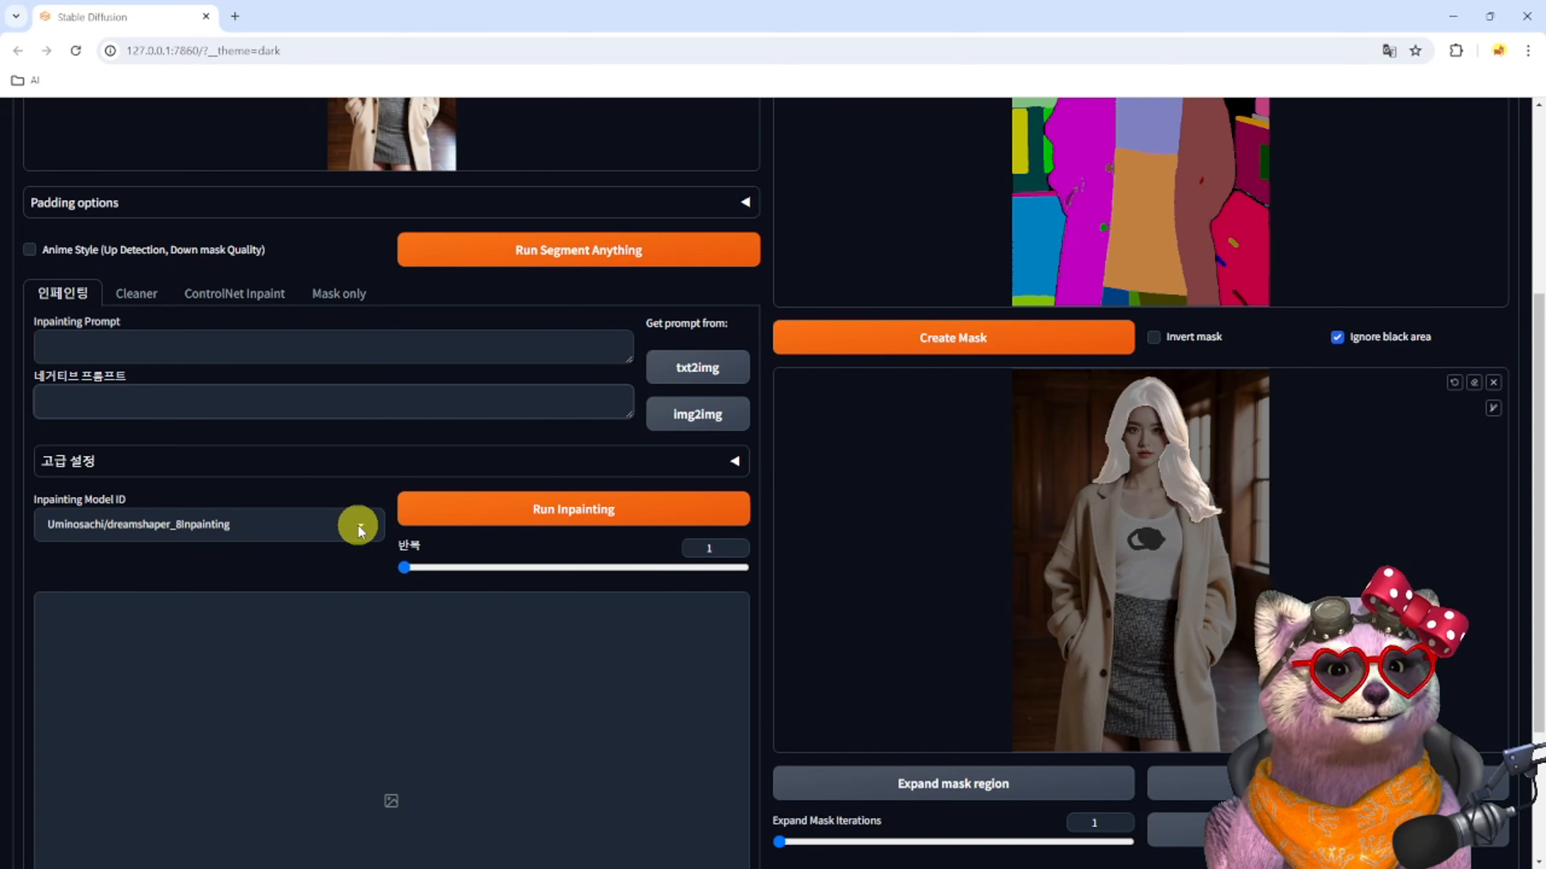
pyautogui.click(739, 466)
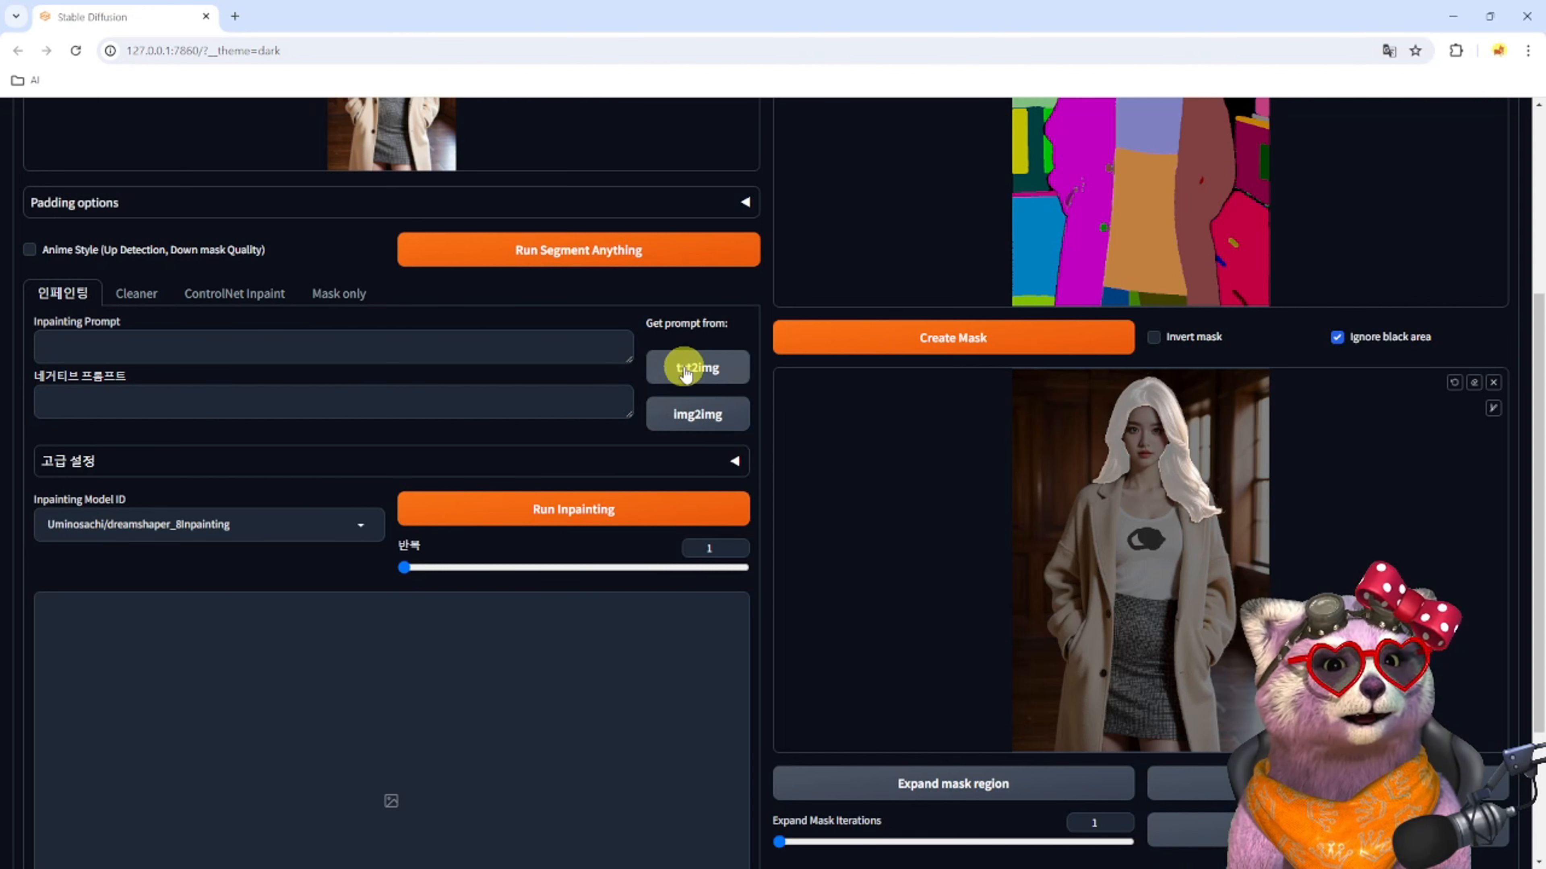
# Use the Mask only mode to get the hair mask image and the hair cut-out as an alpha channel image
pyautogui.click(329, 295)
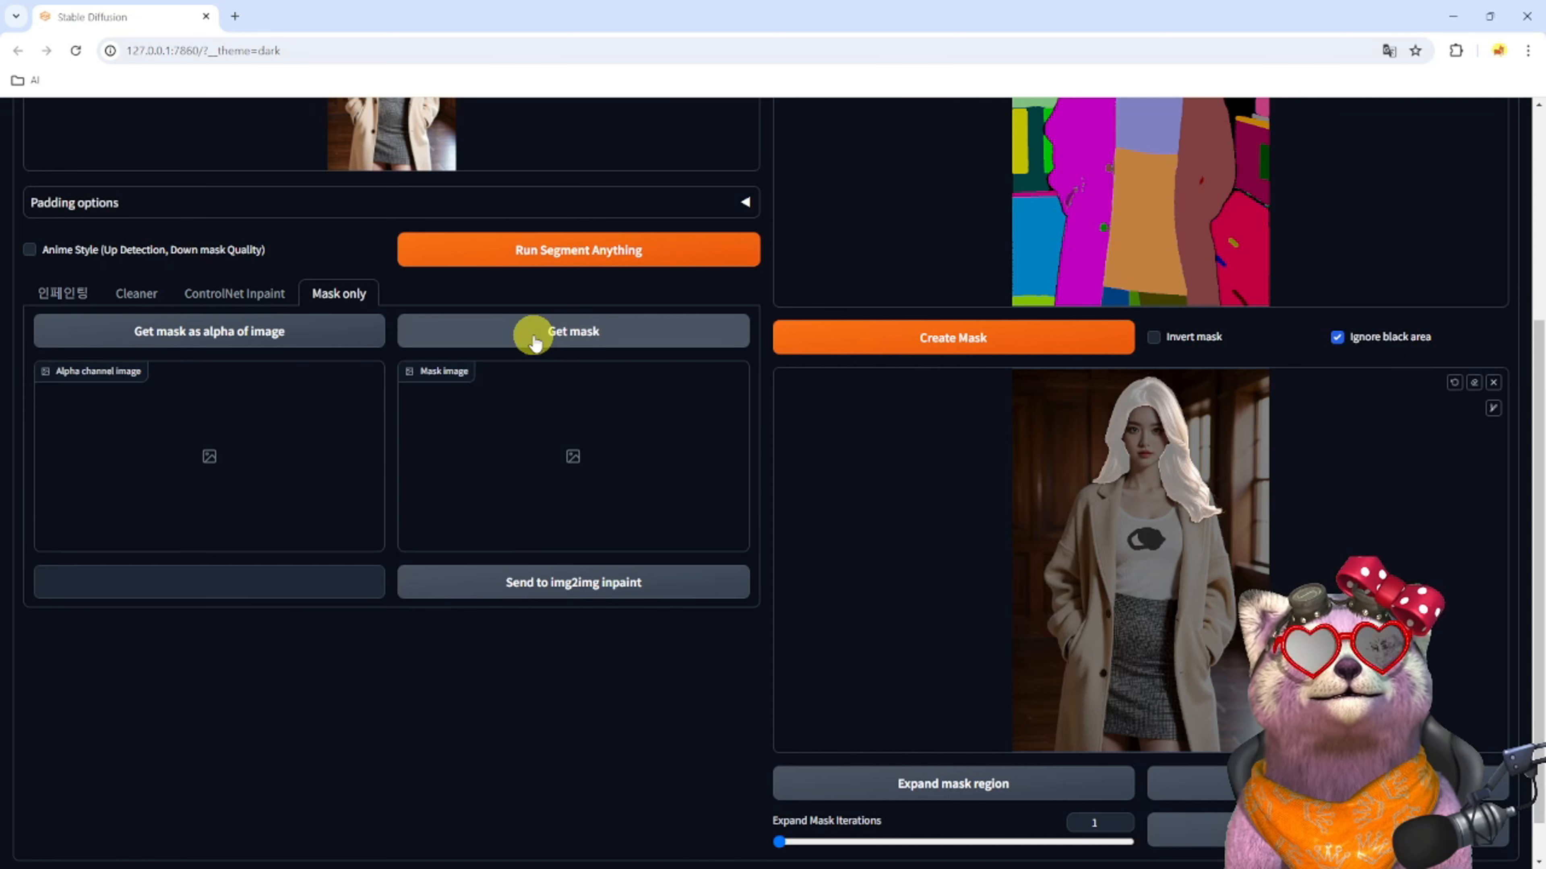
pyautogui.click(535, 333)
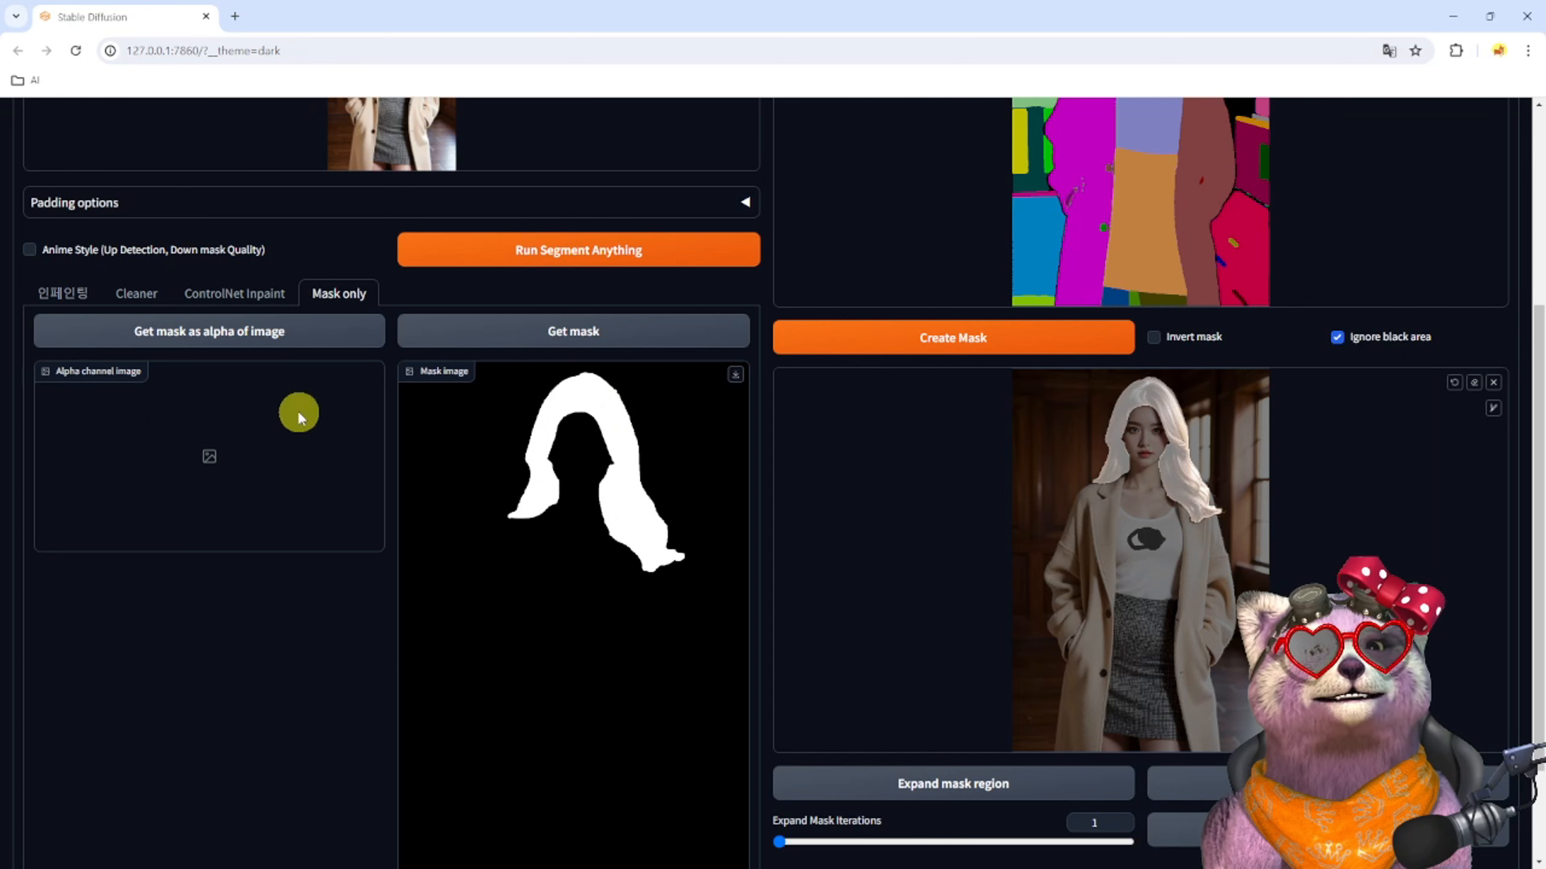
pyautogui.click(189, 338)
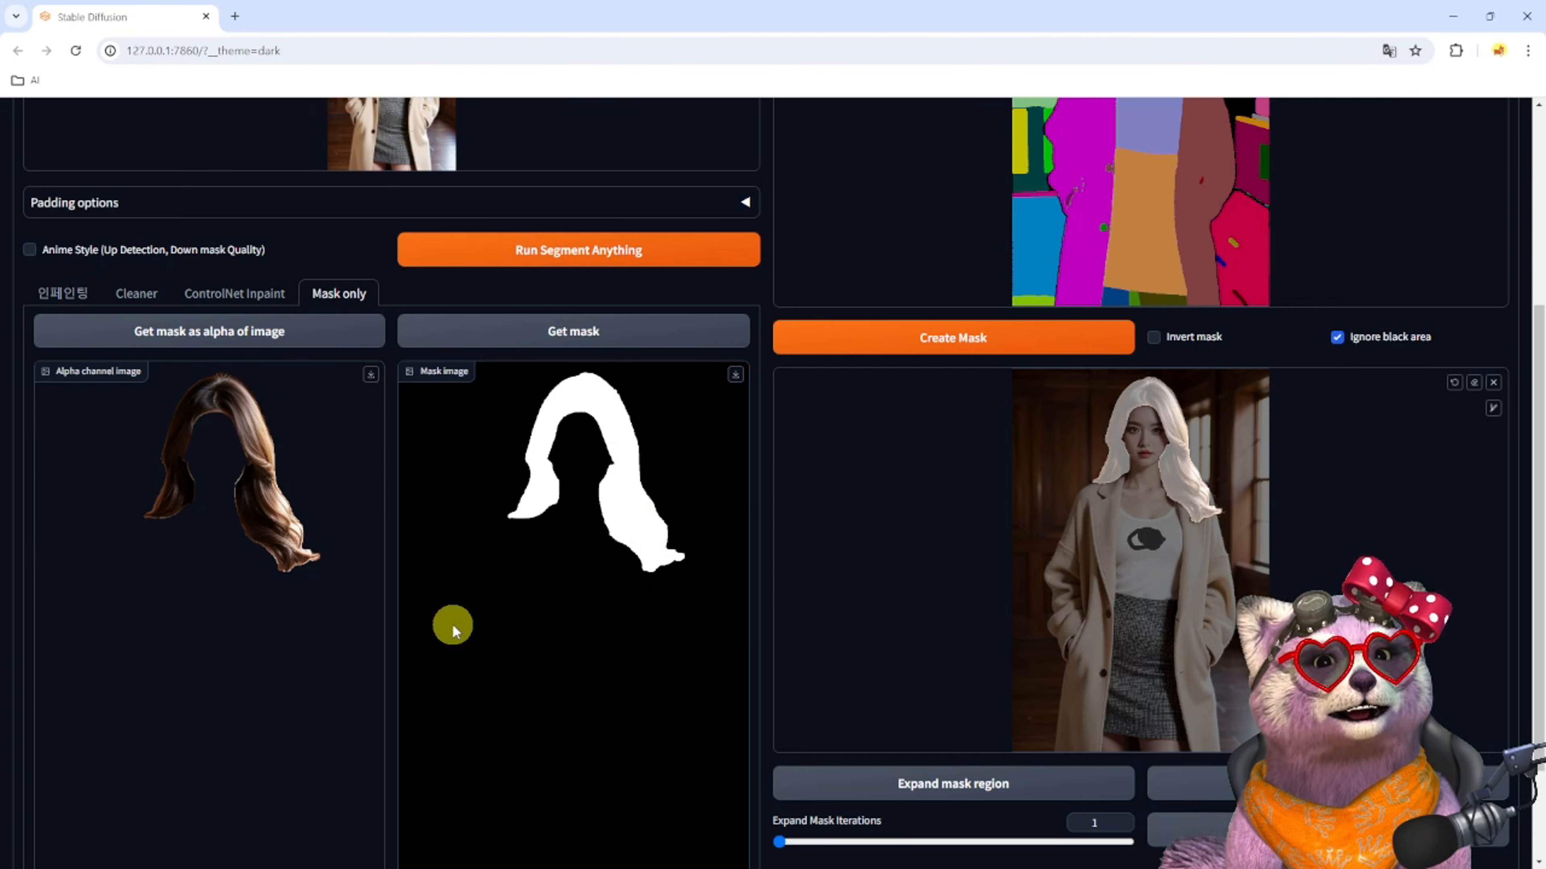
pyautogui.scroll(-2, 451, 624)
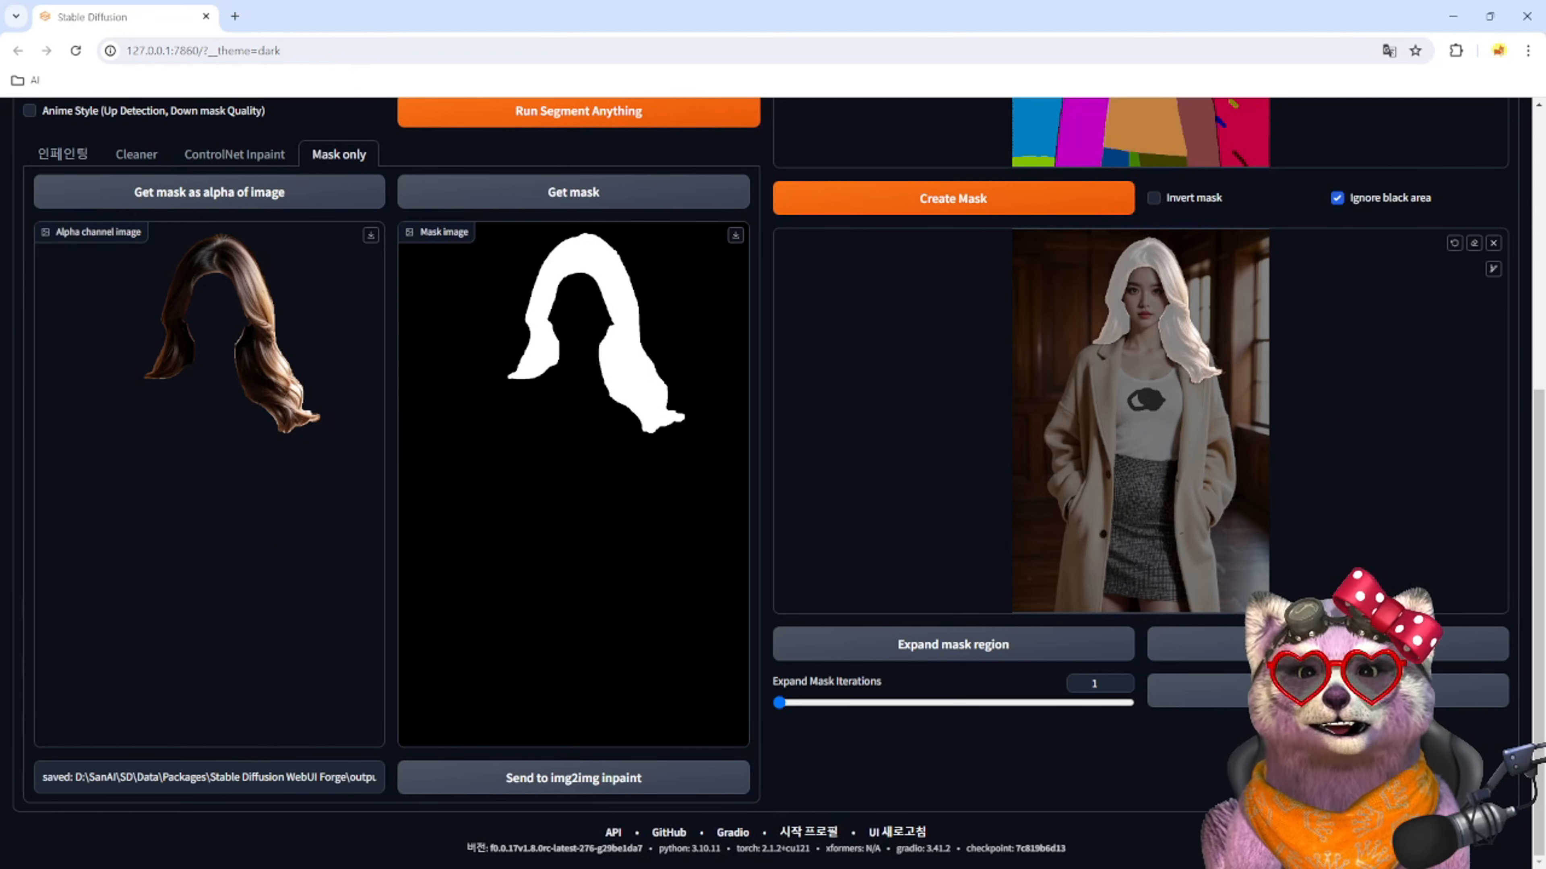
# Switch to File Explorer and go up from the 2024-05-01 output folder to the Data folder
pyautogui.hotkey('alt', 'Tab')
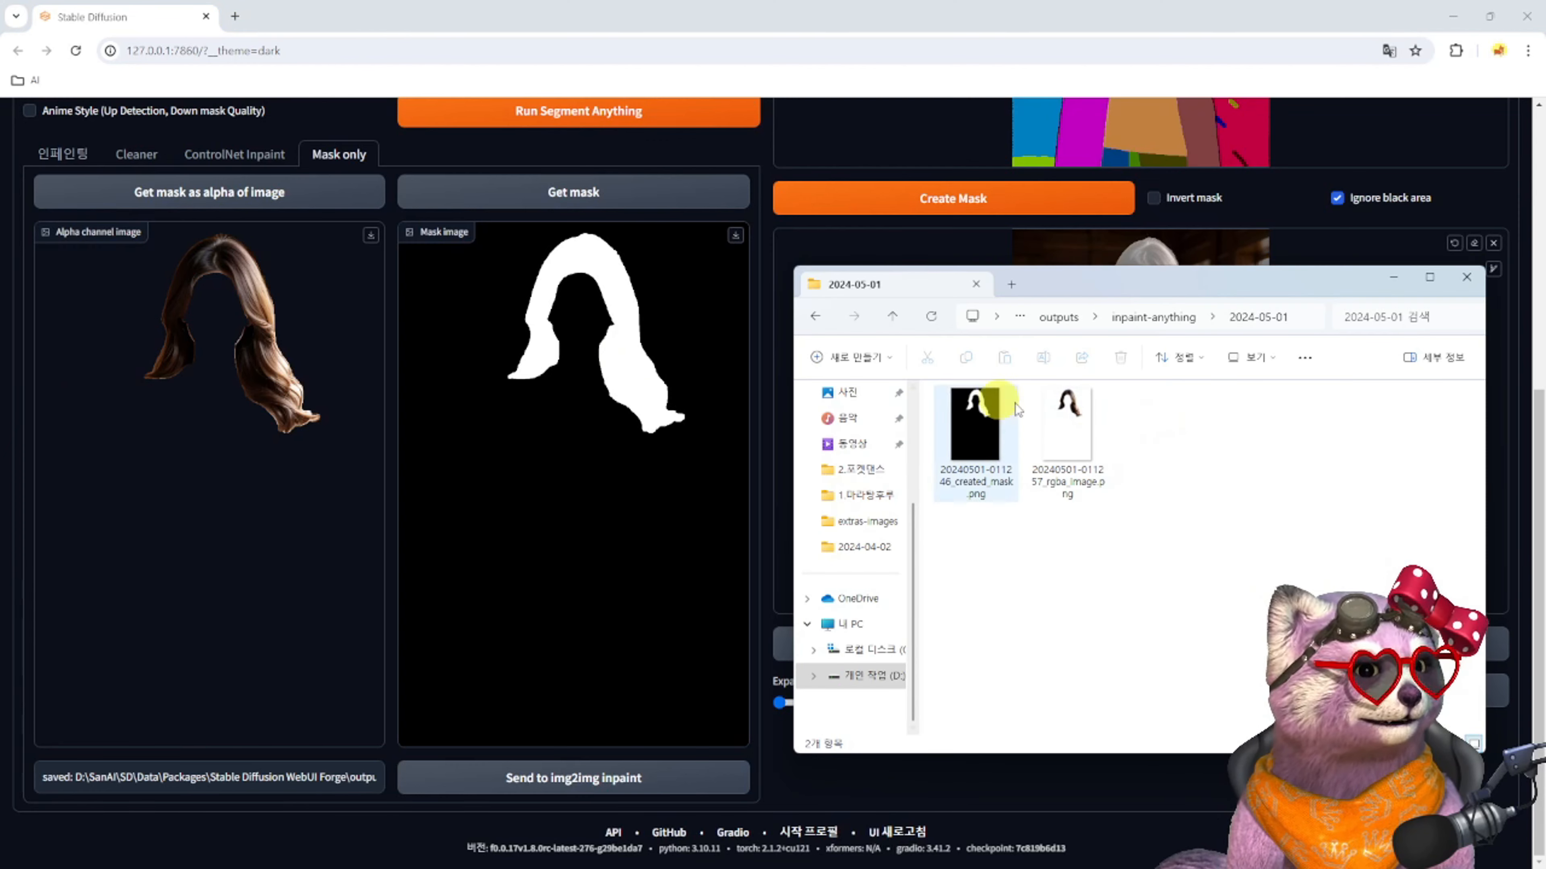
pyautogui.click(1057, 317)
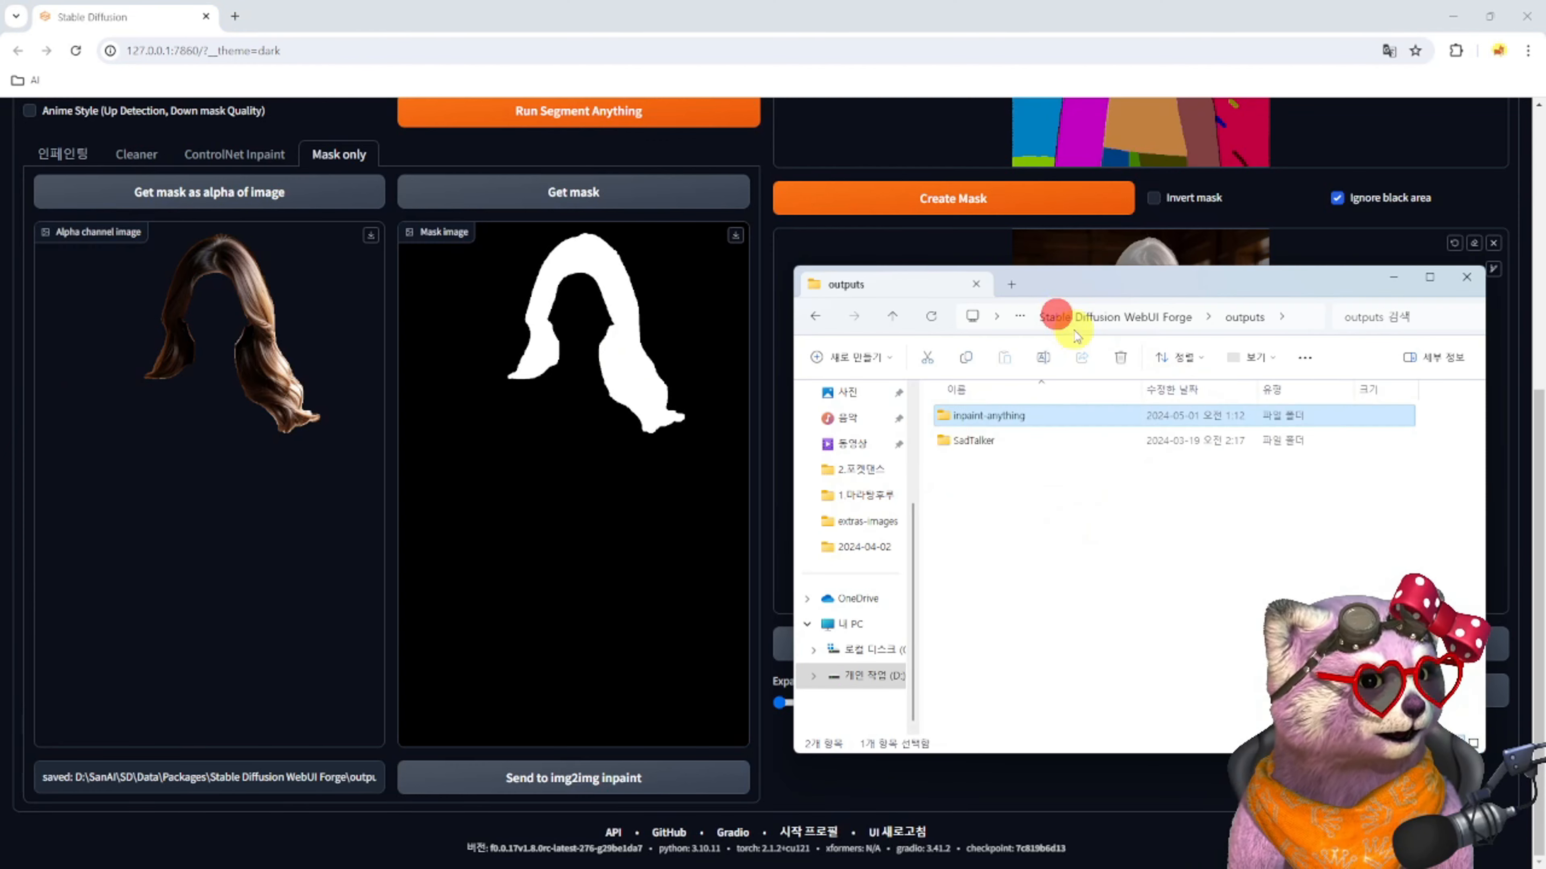
pyautogui.click(1071, 319)
pyautogui.click(1046, 318)
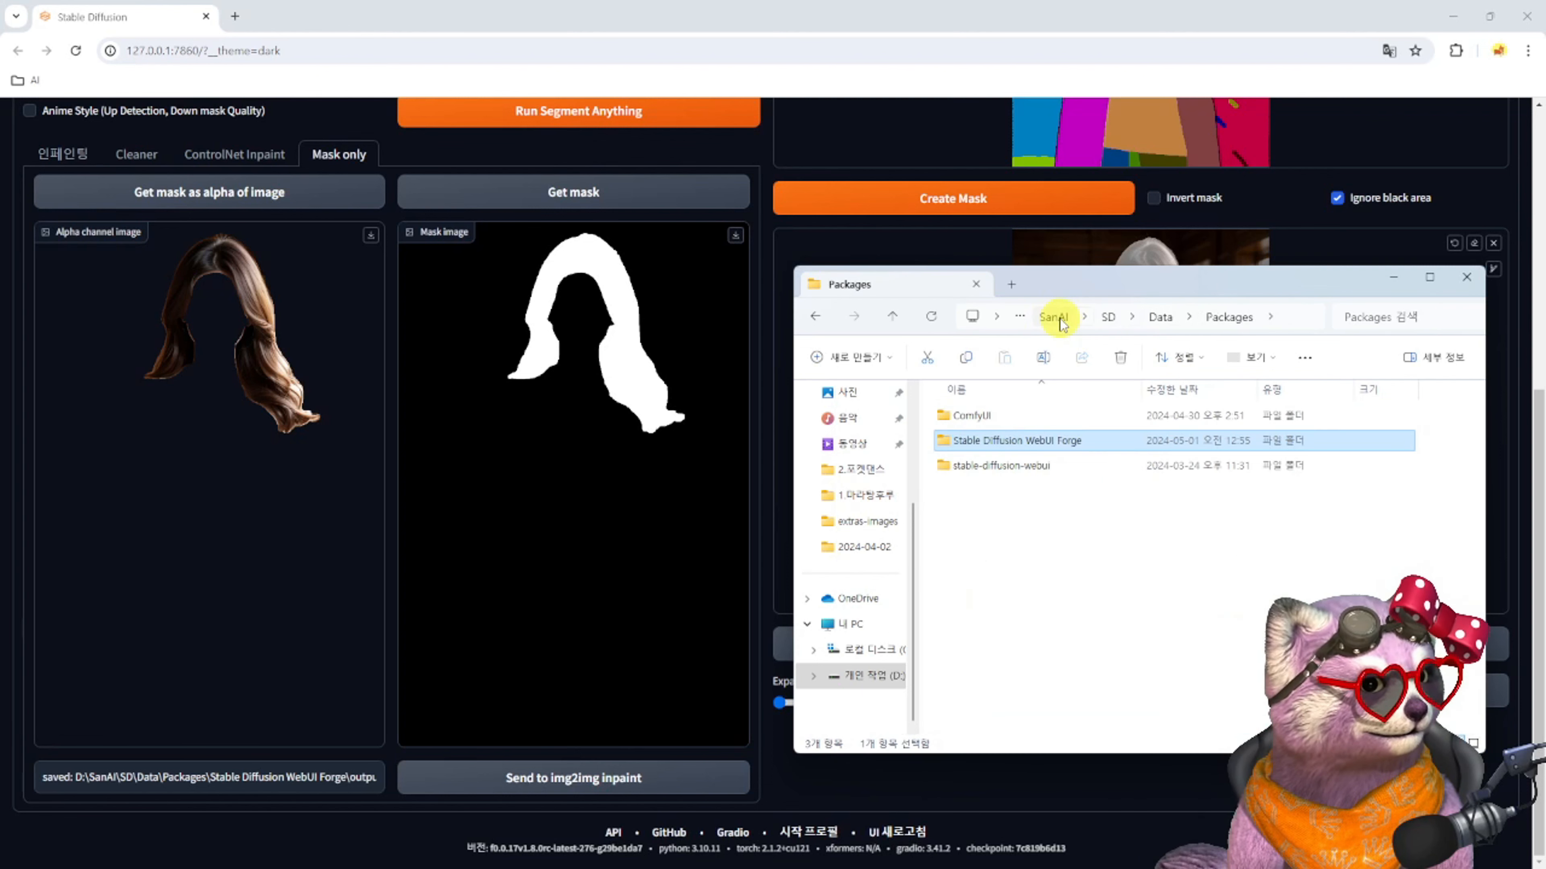
pyautogui.click(1158, 318)
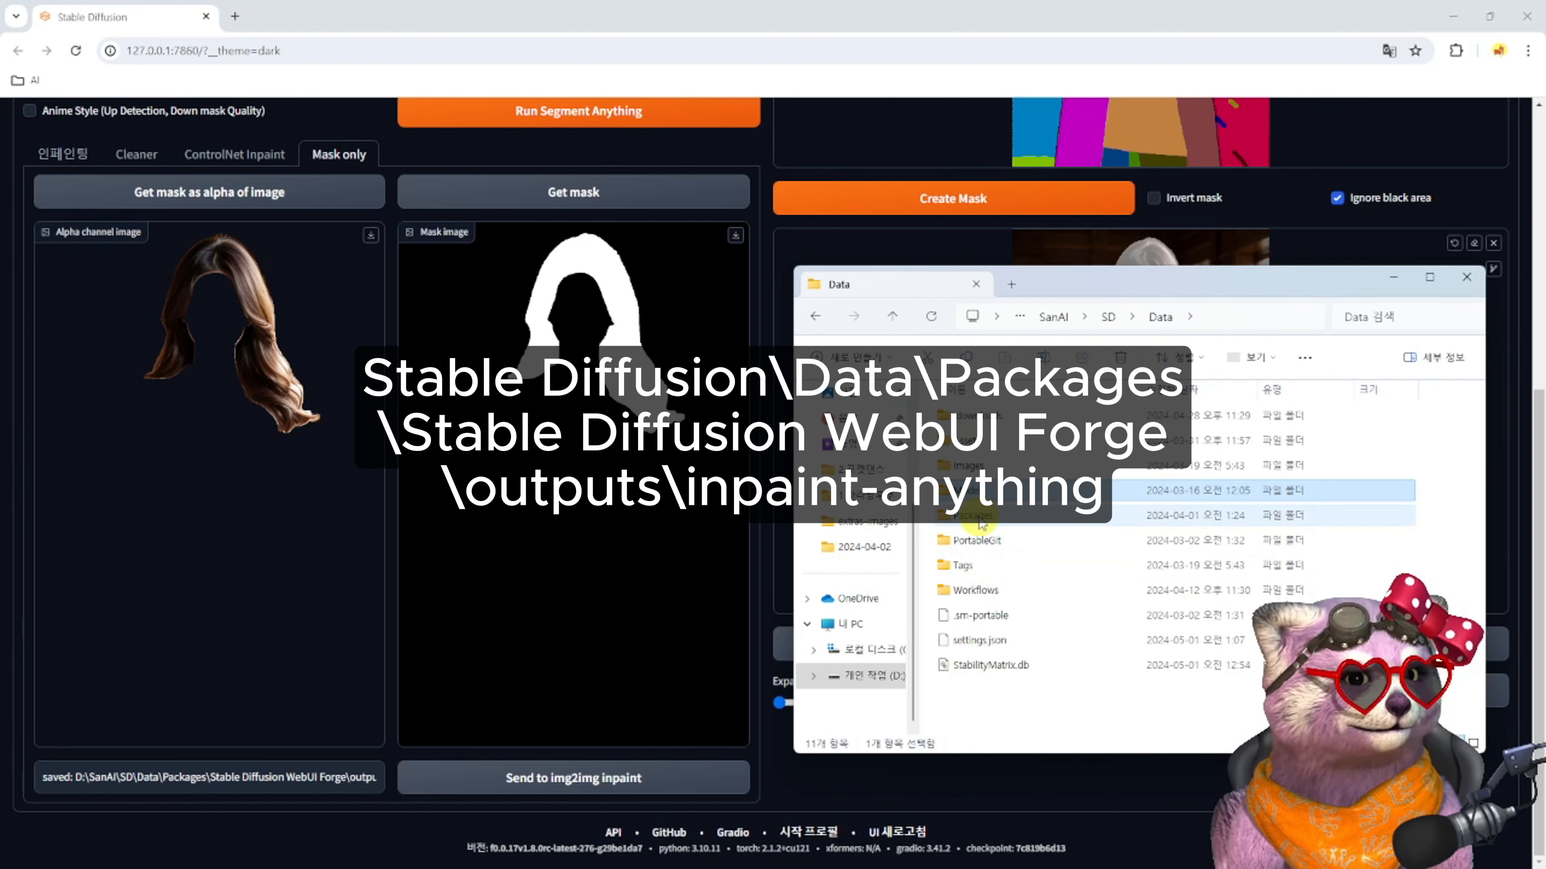
# Go to Packages\Stable Diffusion WebUI Forge\outputs\inpaint-anything\2024-05-01, check the saved hair mask images, and minimize File Explorer
pyautogui.doubleClick(974, 515)
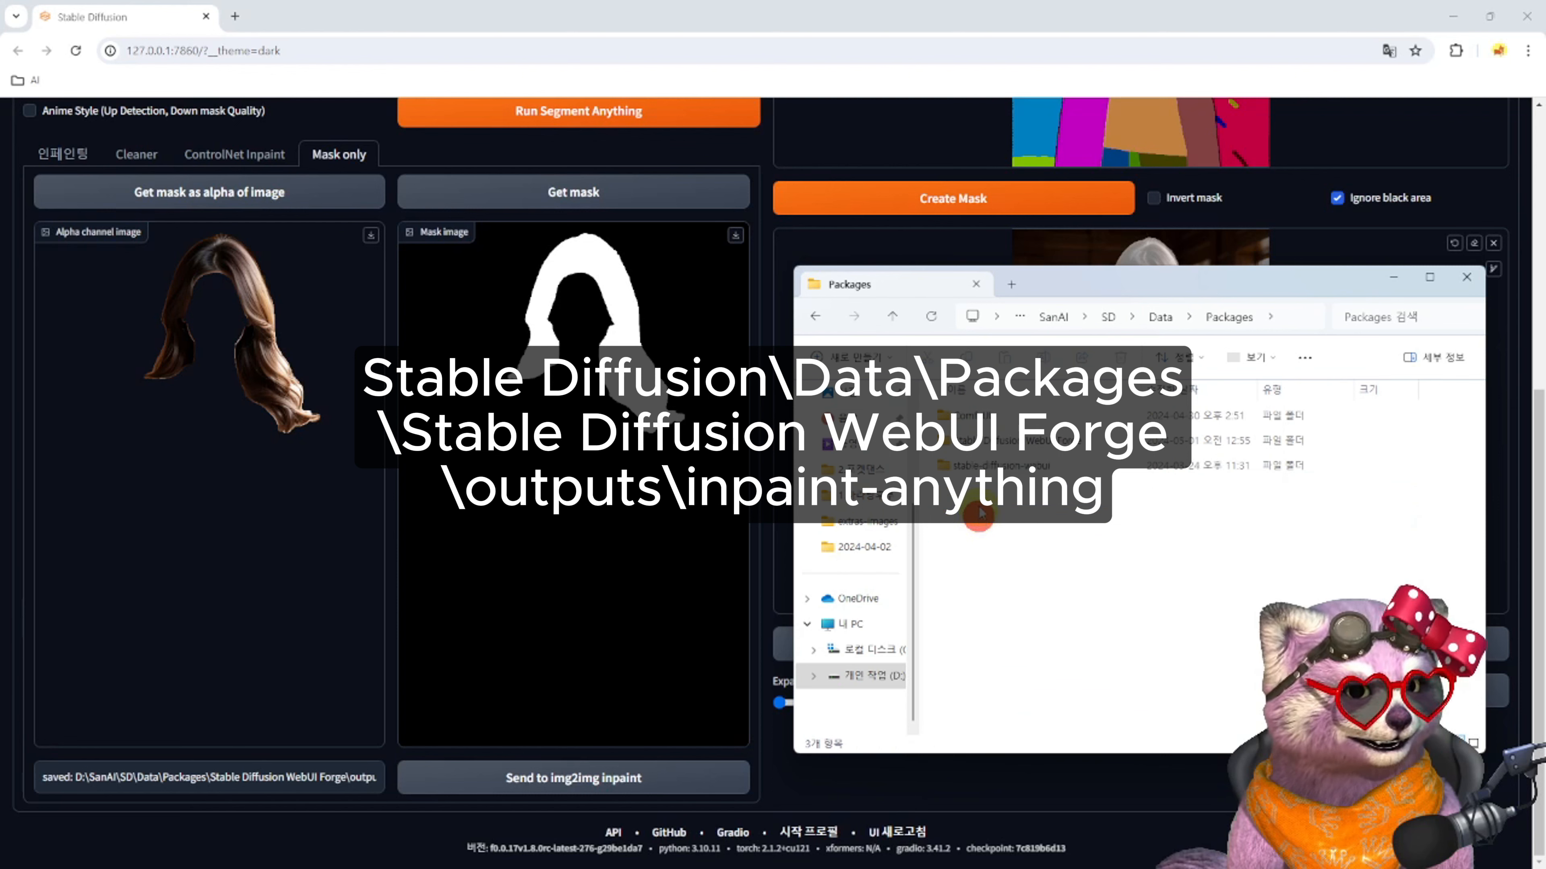
pyautogui.doubleClick(999, 449)
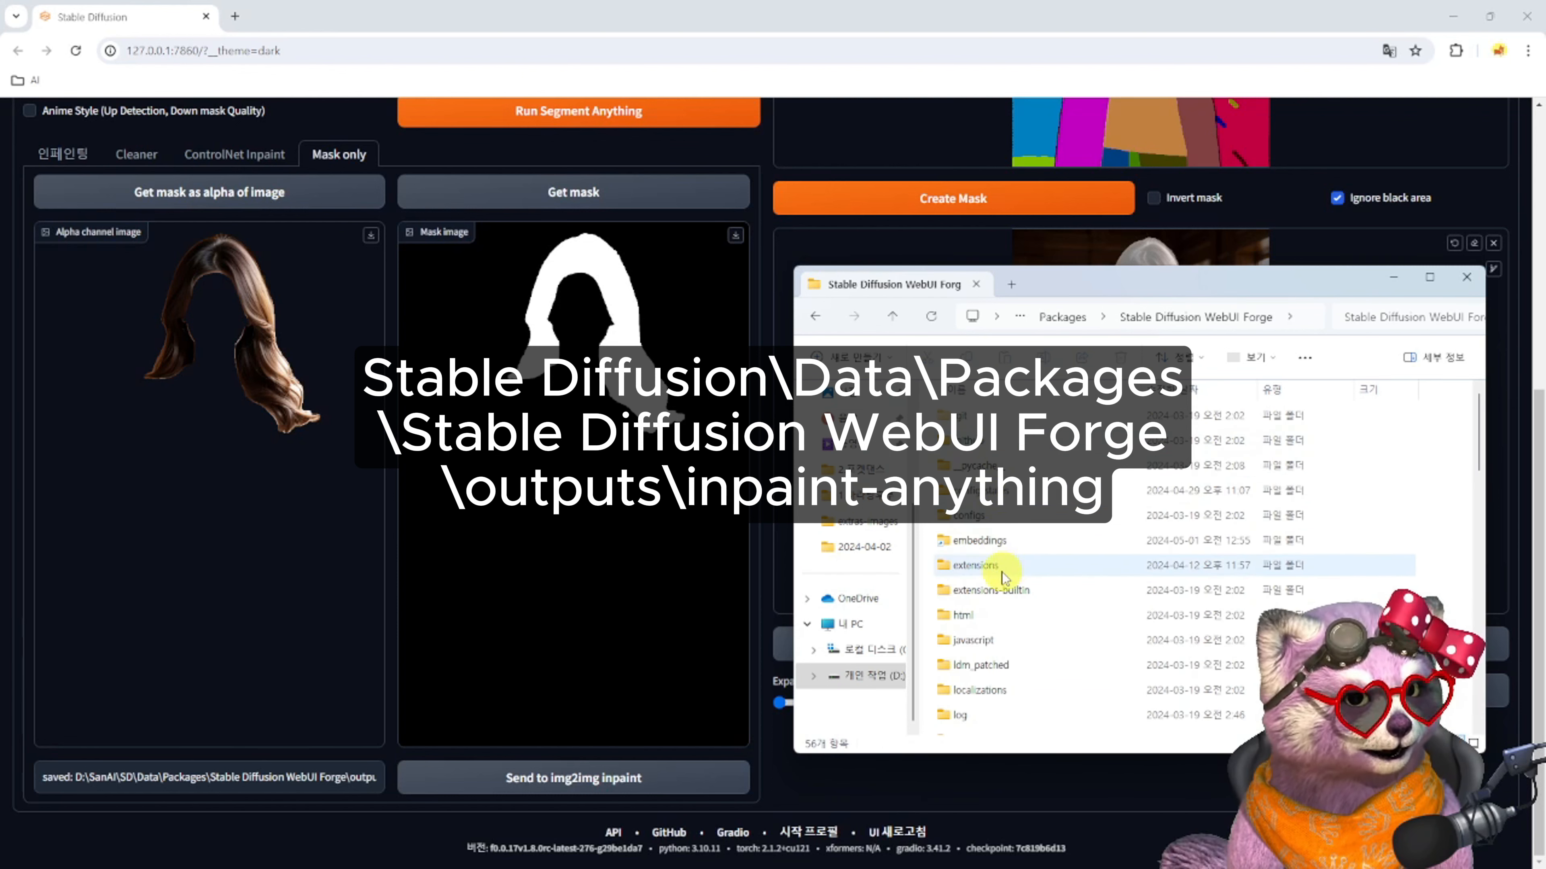
pyautogui.scroll(-8, 1001, 567)
pyautogui.scroll(2, 998, 566)
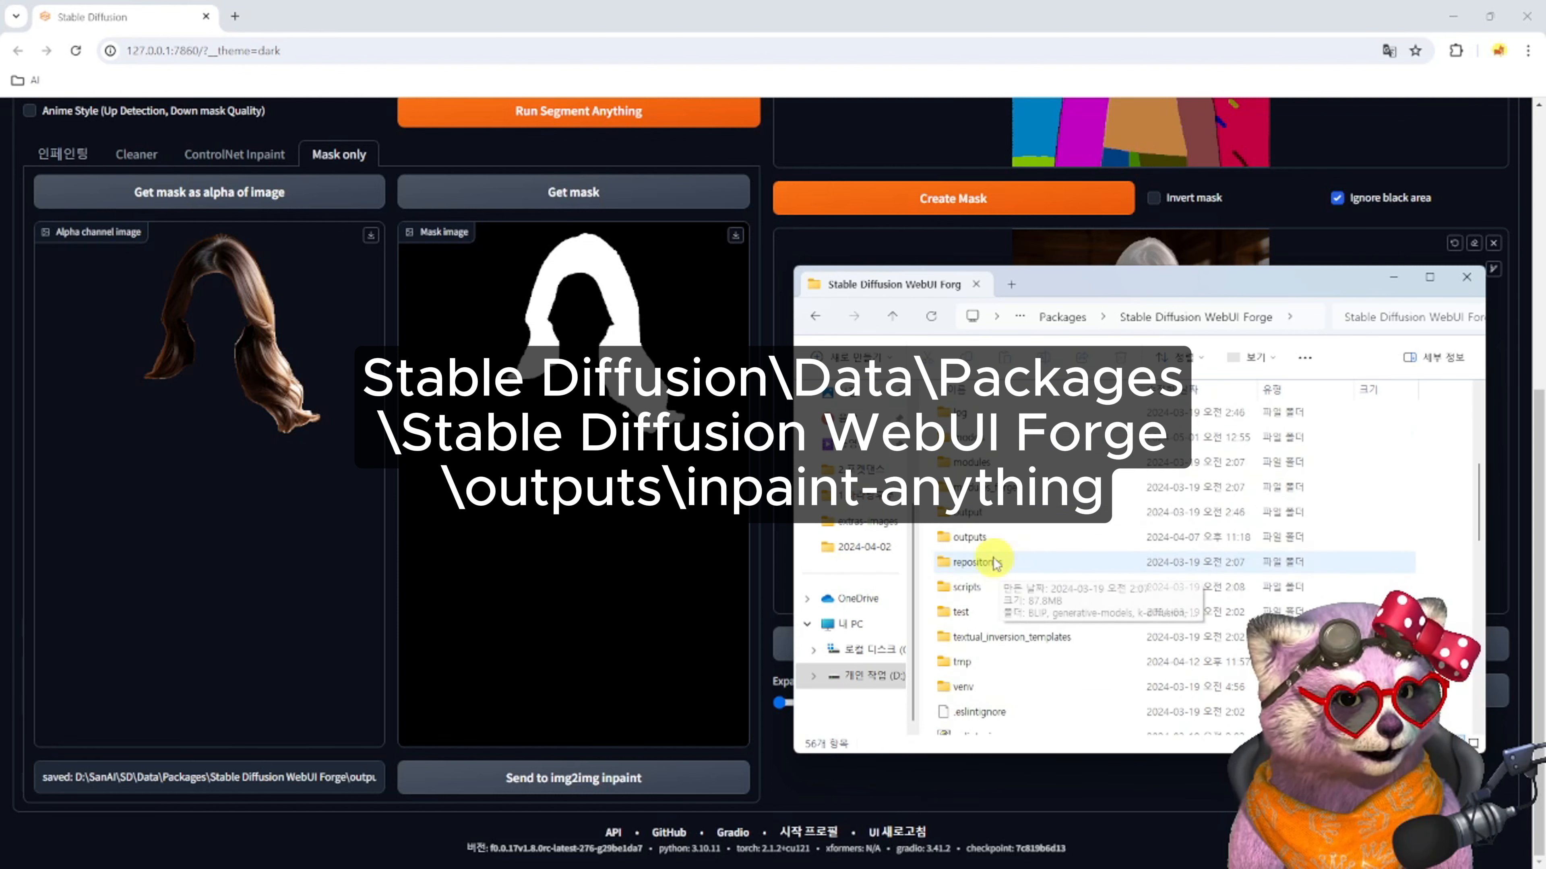
pyautogui.doubleClick(974, 538)
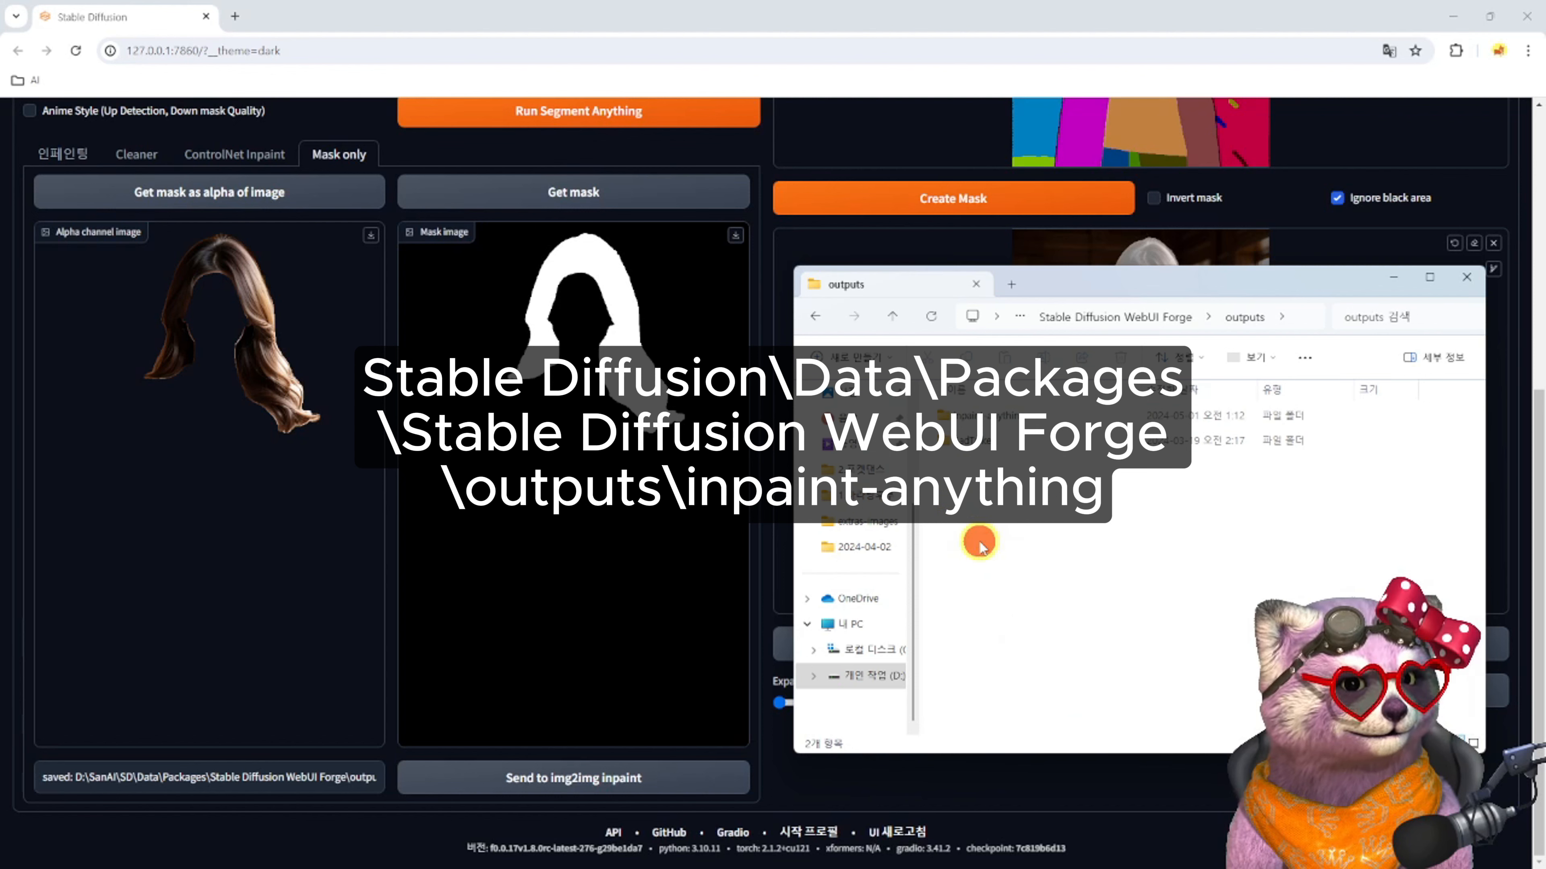
pyautogui.doubleClick(1001, 427)
pyautogui.doubleClick(1001, 420)
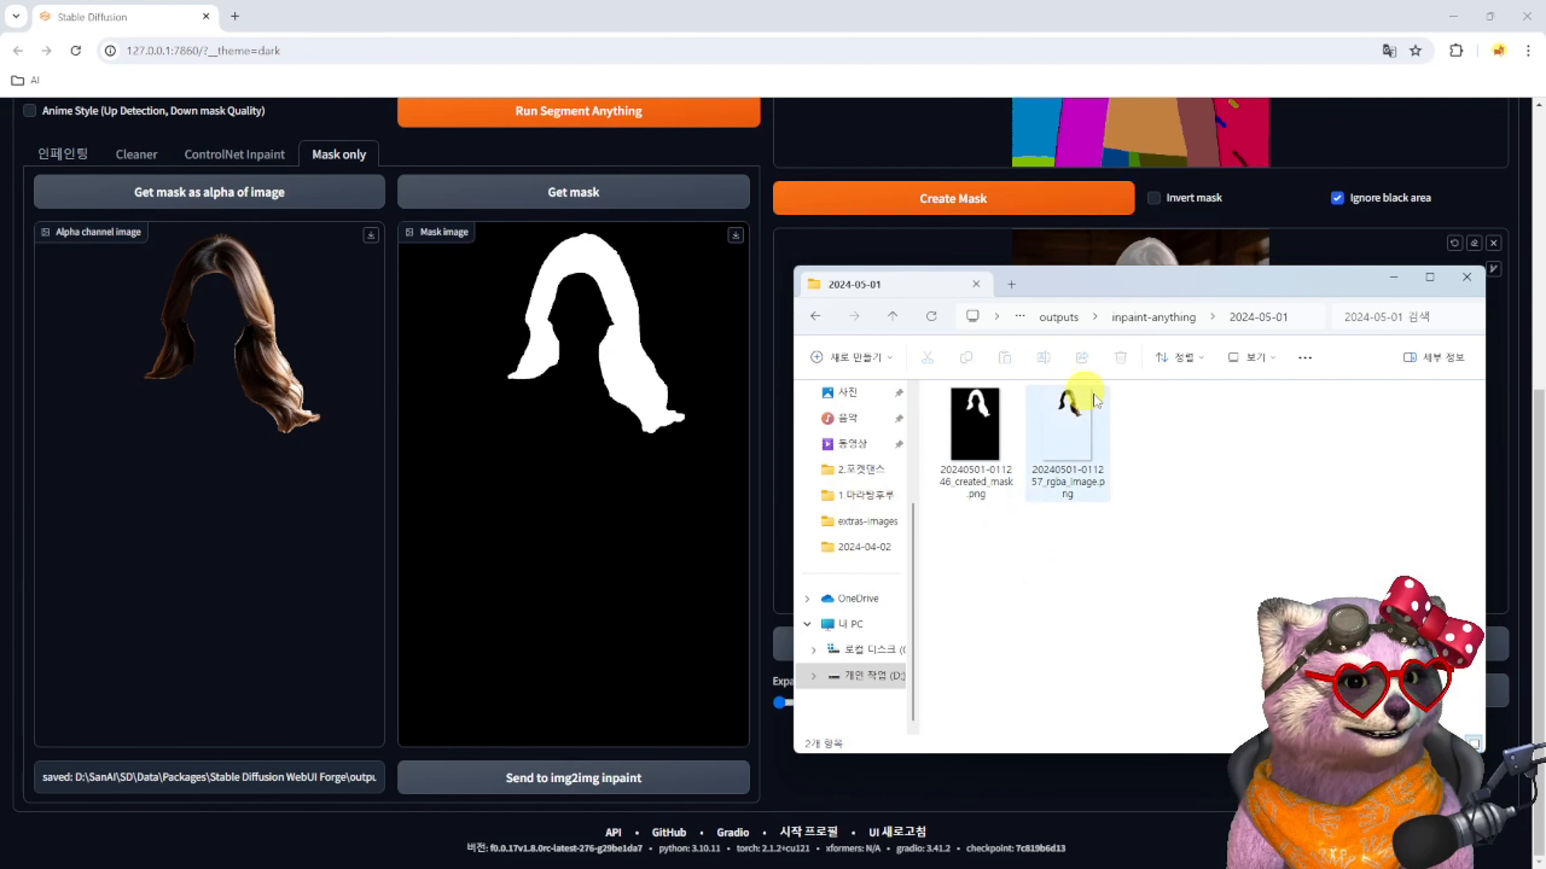
pyautogui.click(976, 429)
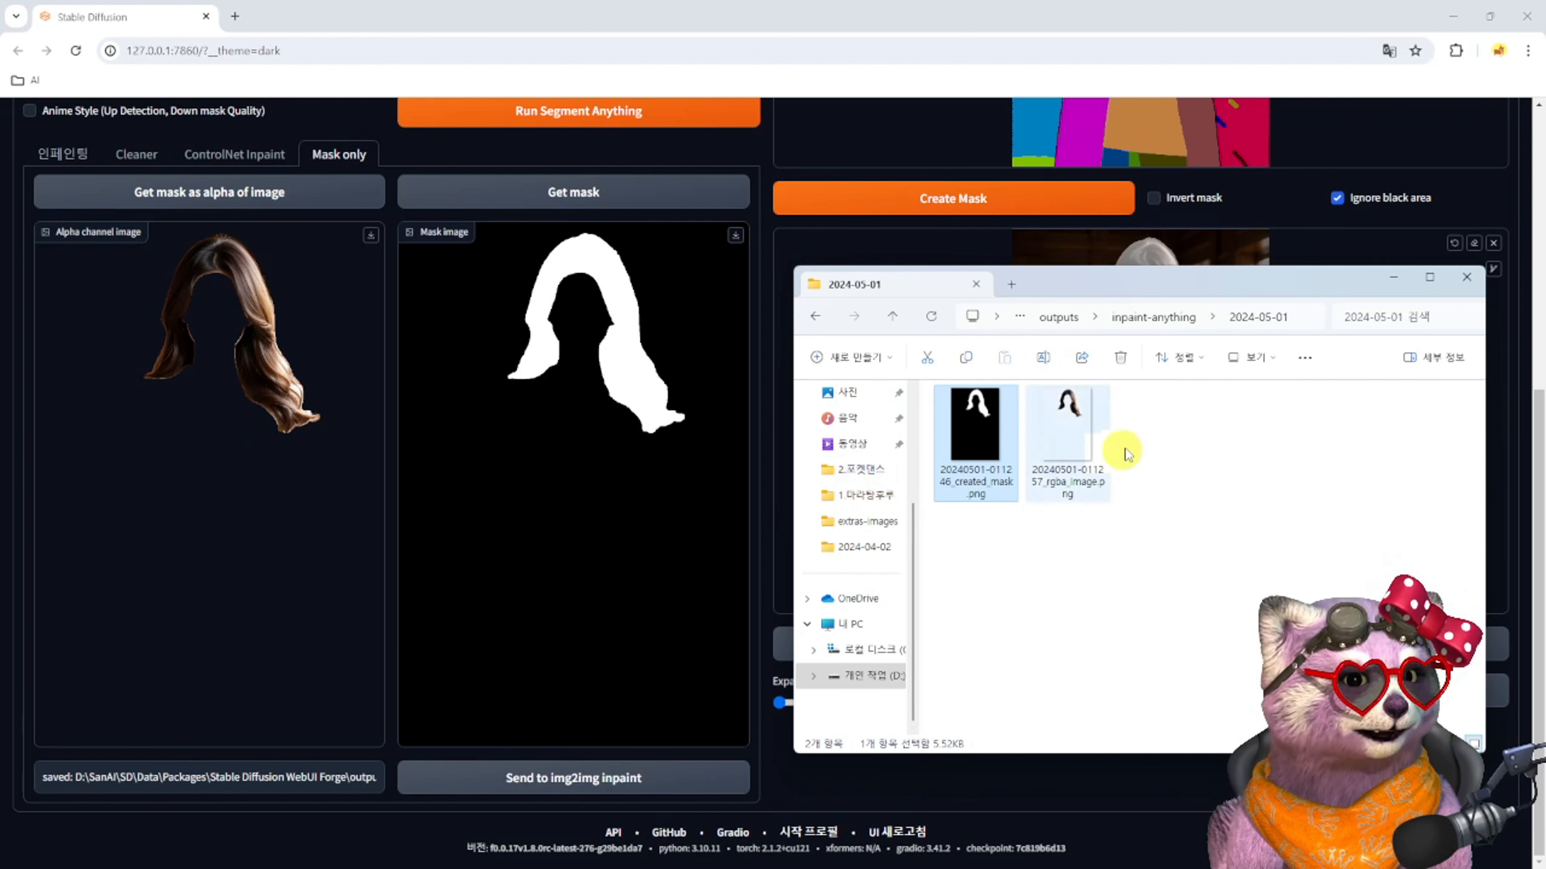
pyautogui.click(1393, 281)
# Mark the woman's face, clothing and leg segments along with the hair, create a combined mask and get it as an alpha channel image
pyautogui.scroll(5, 925, 525)
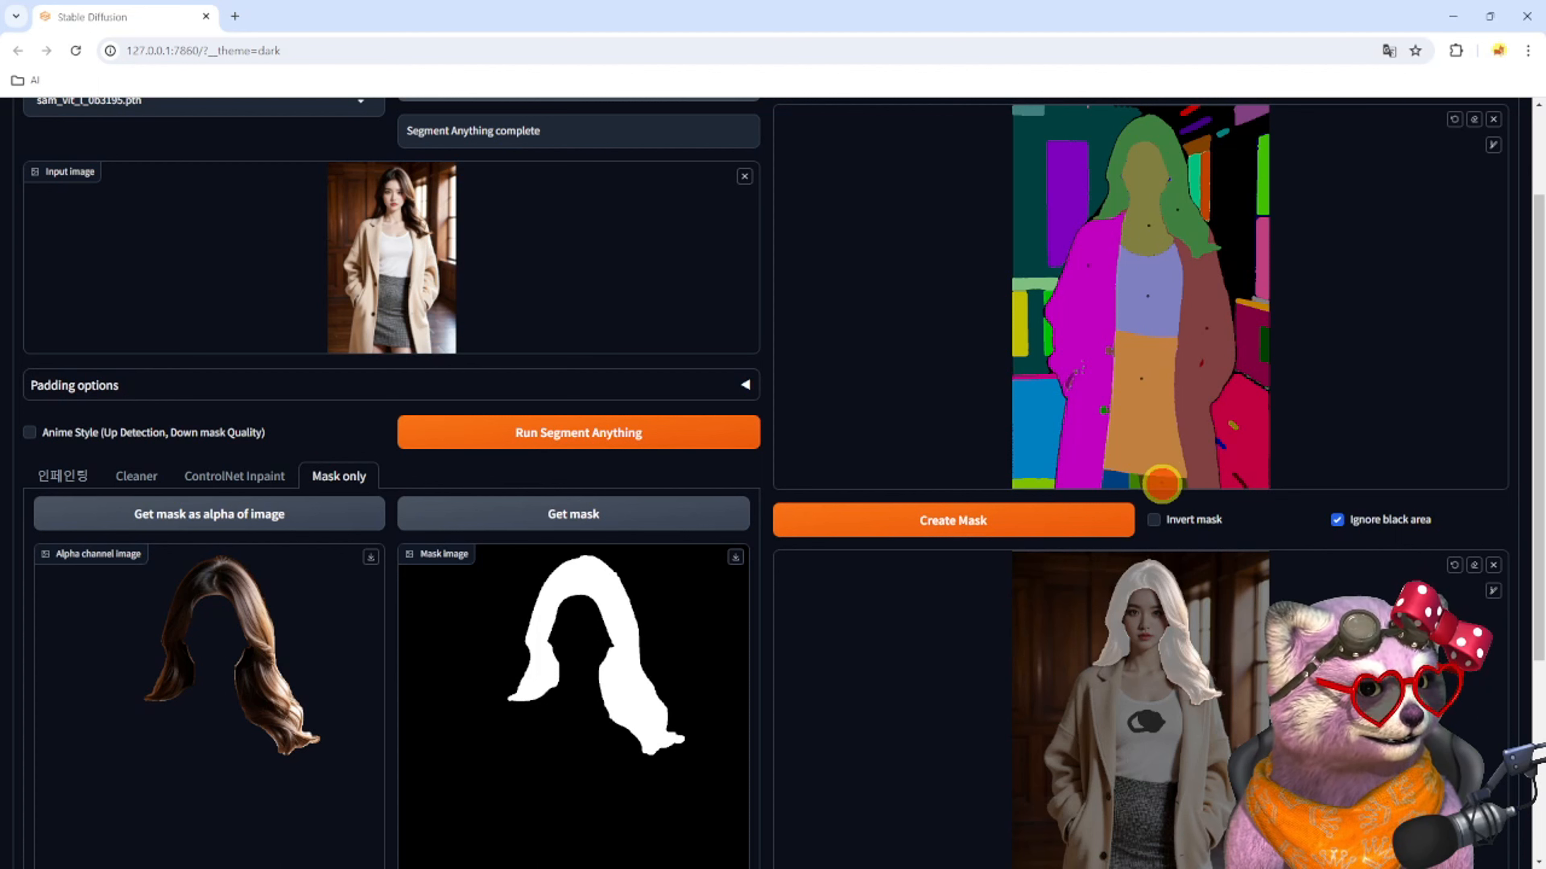
pyautogui.click(1115, 482)
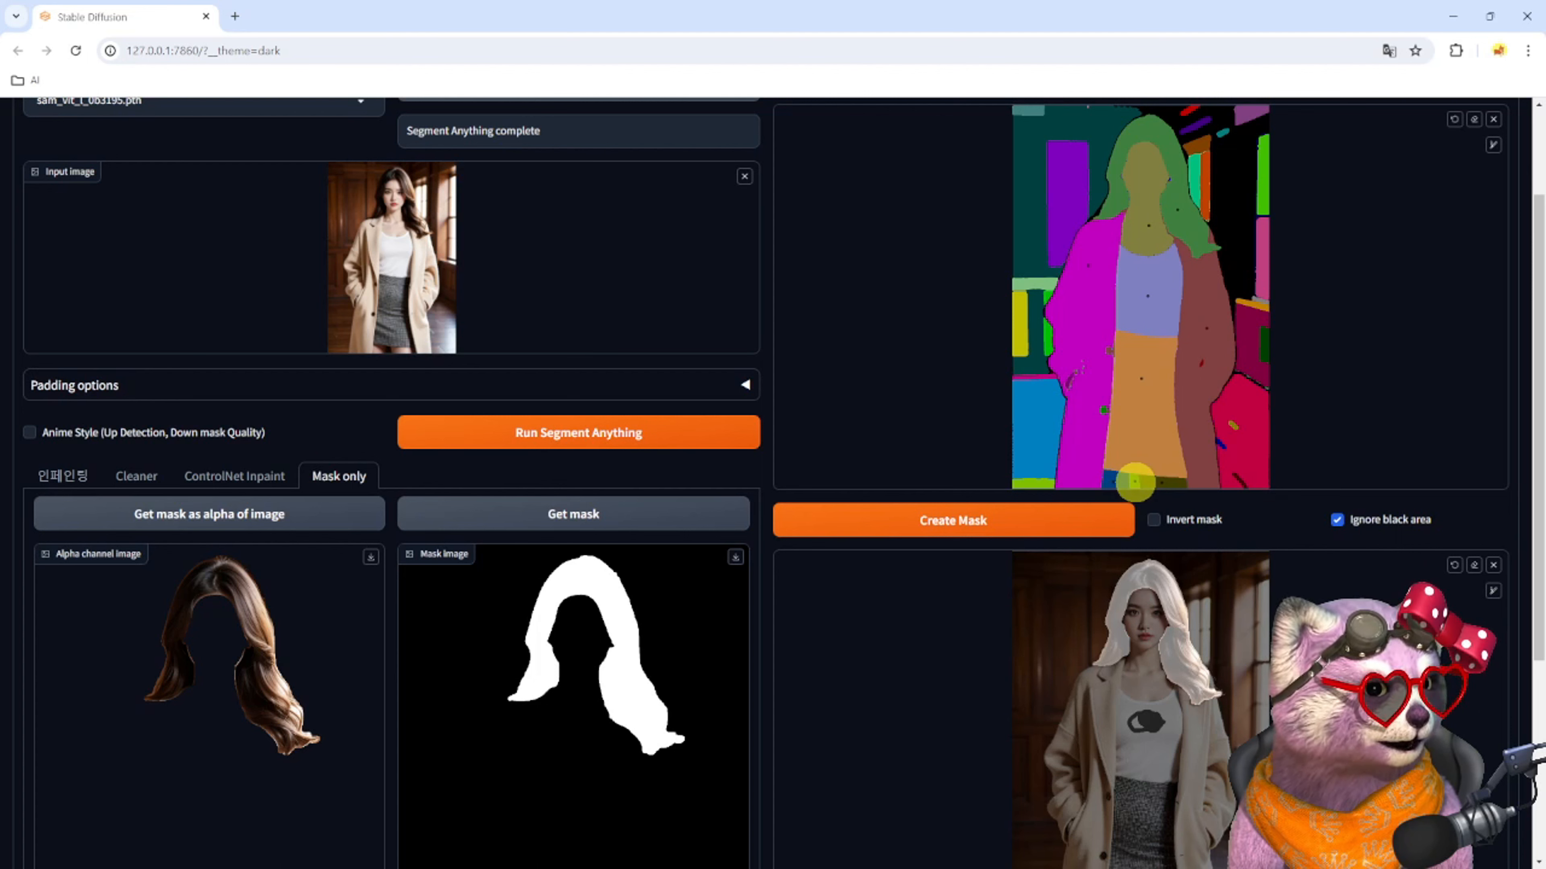
pyautogui.click(1136, 481)
pyautogui.click(1034, 521)
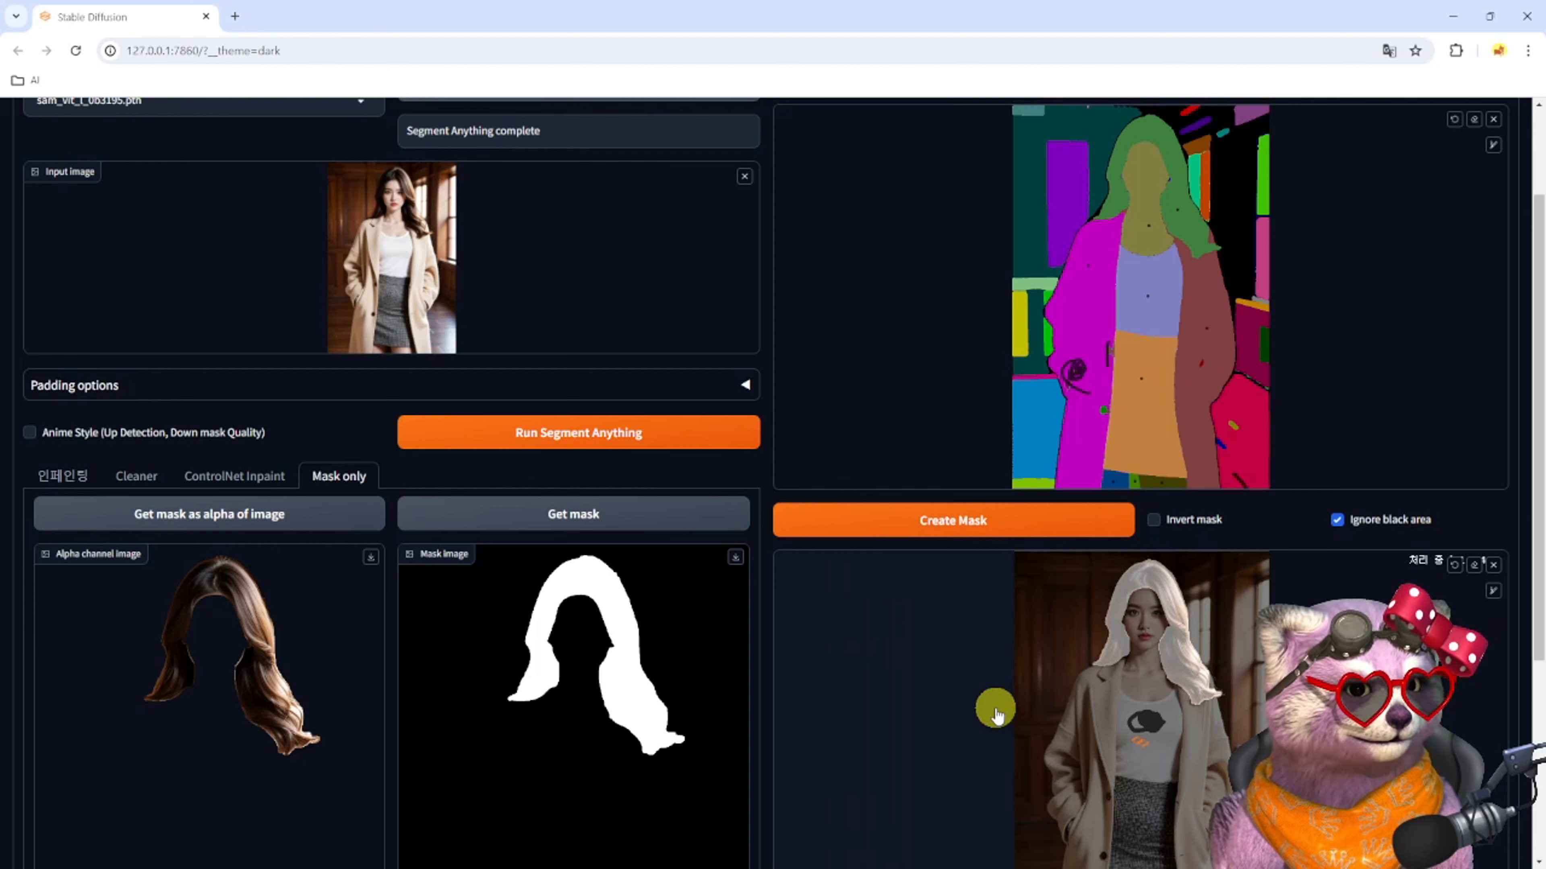
pyautogui.scroll(-4, 996, 713)
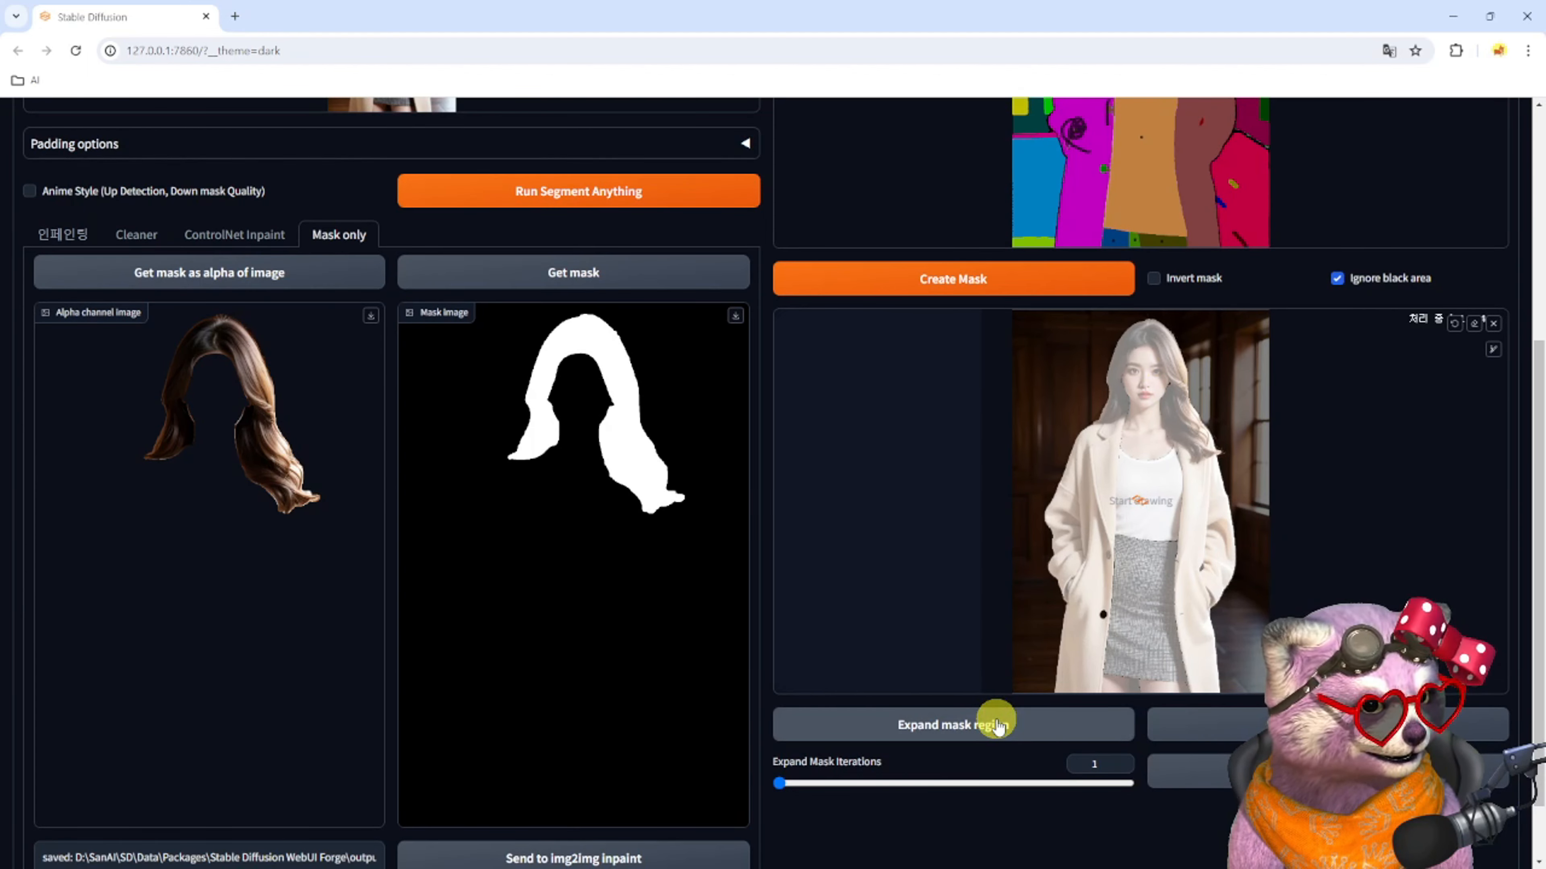
pyautogui.click(1169, 381)
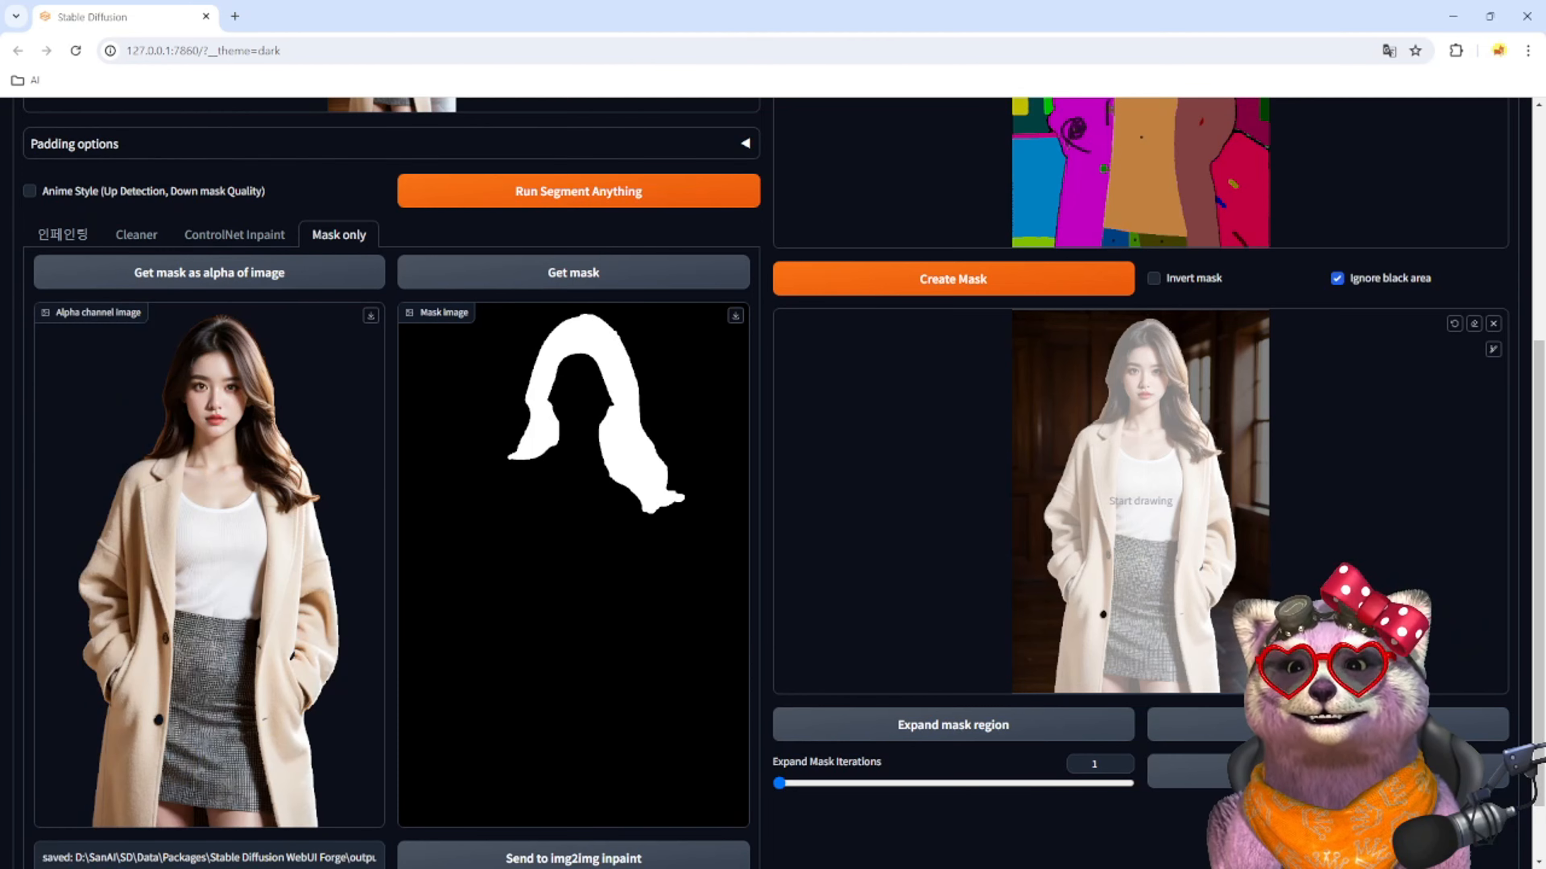
pyautogui.hotkey('alt', 'Tab')
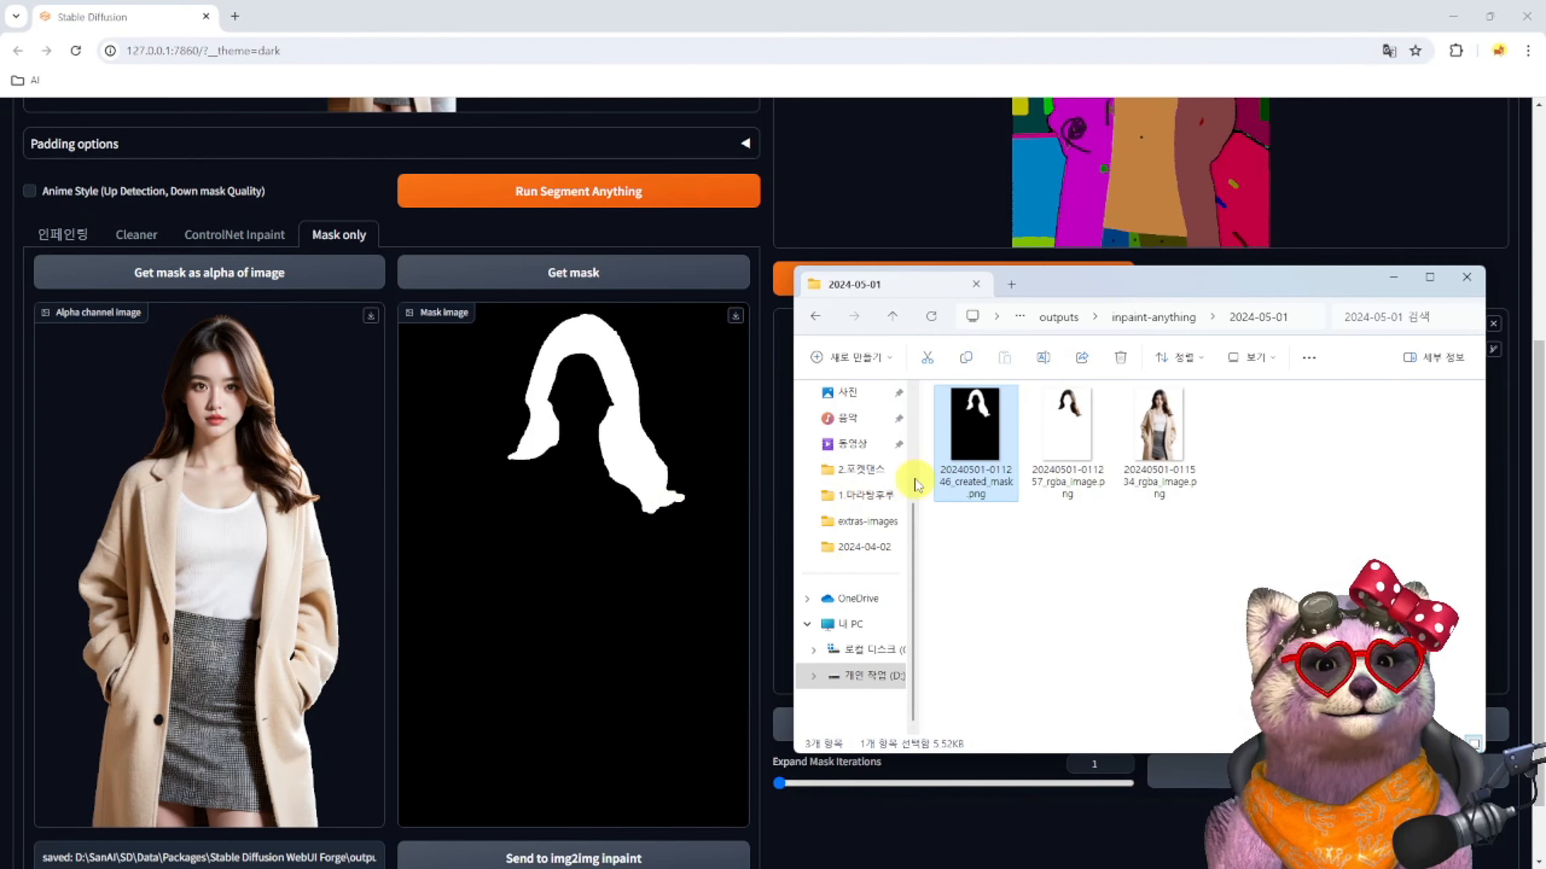
pyautogui.click(1159, 426)
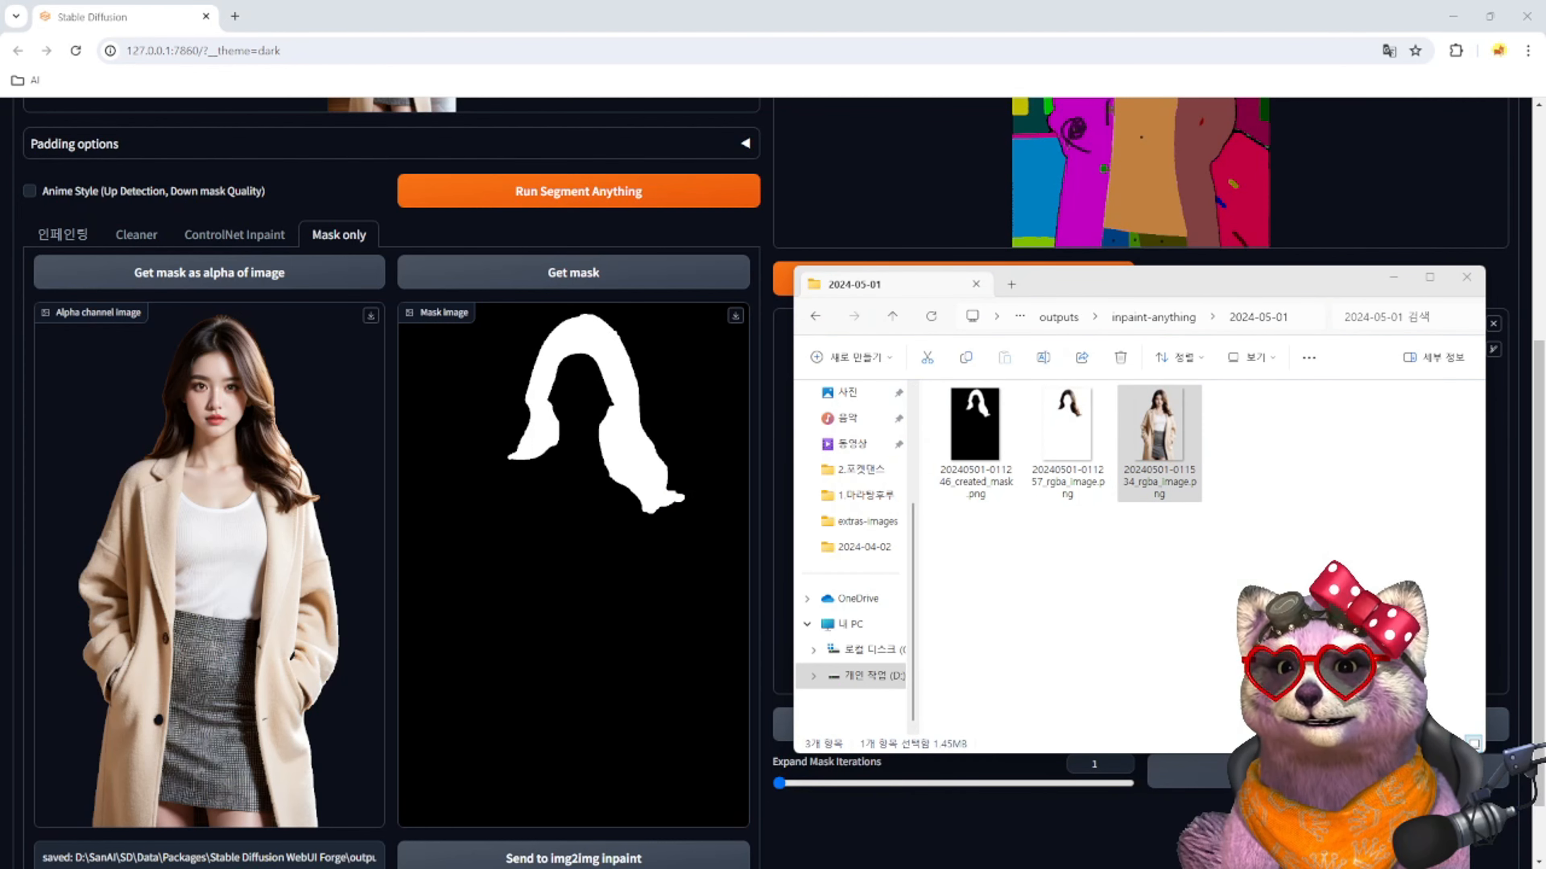
pyautogui.press('Return')
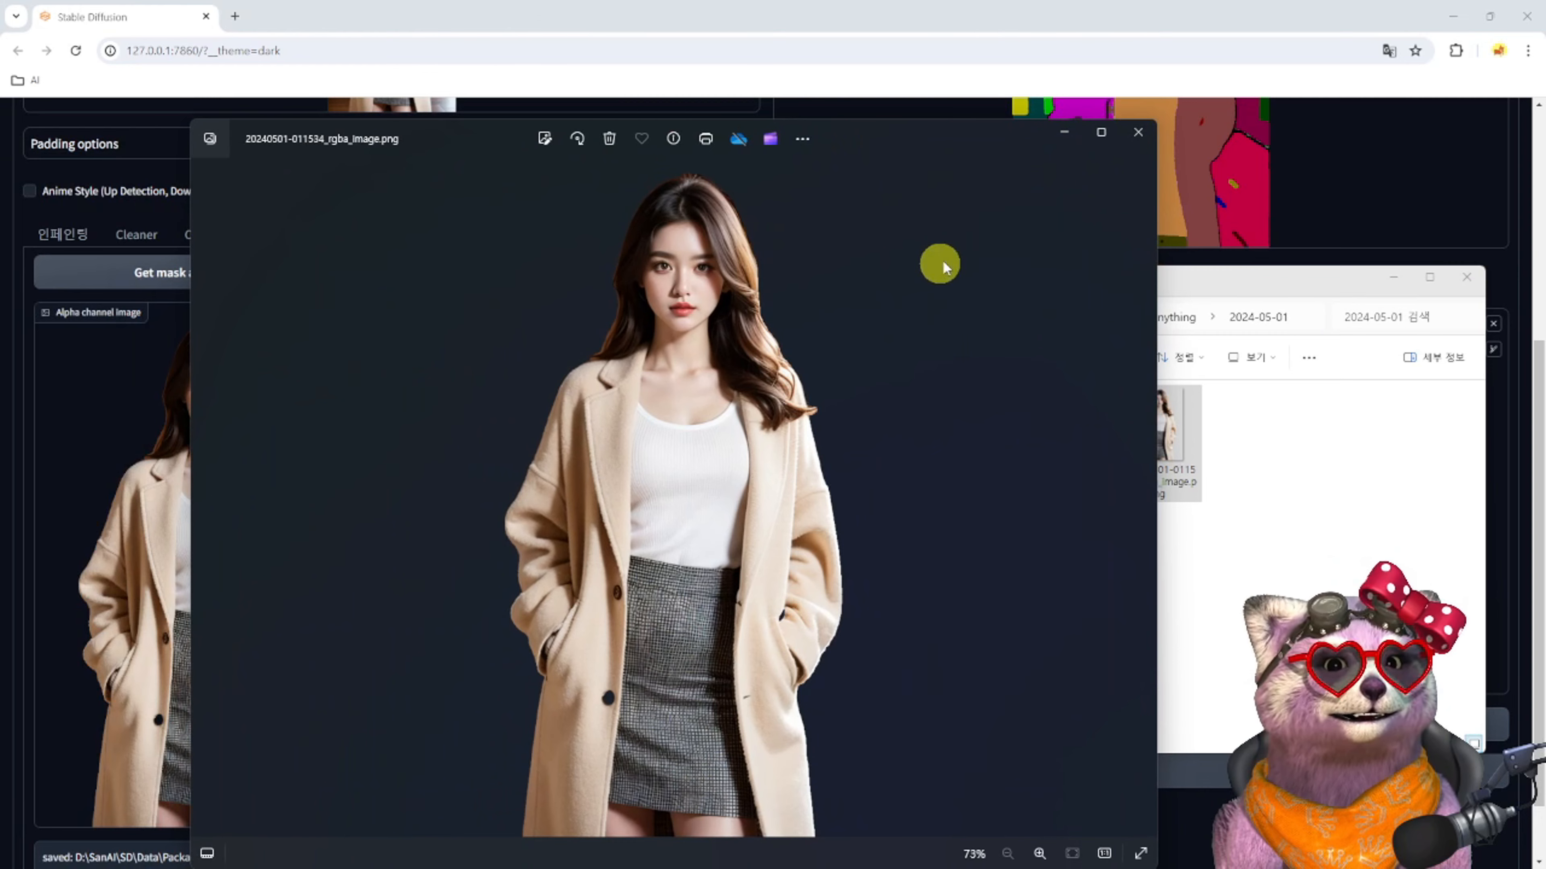
pyautogui.click(1137, 133)
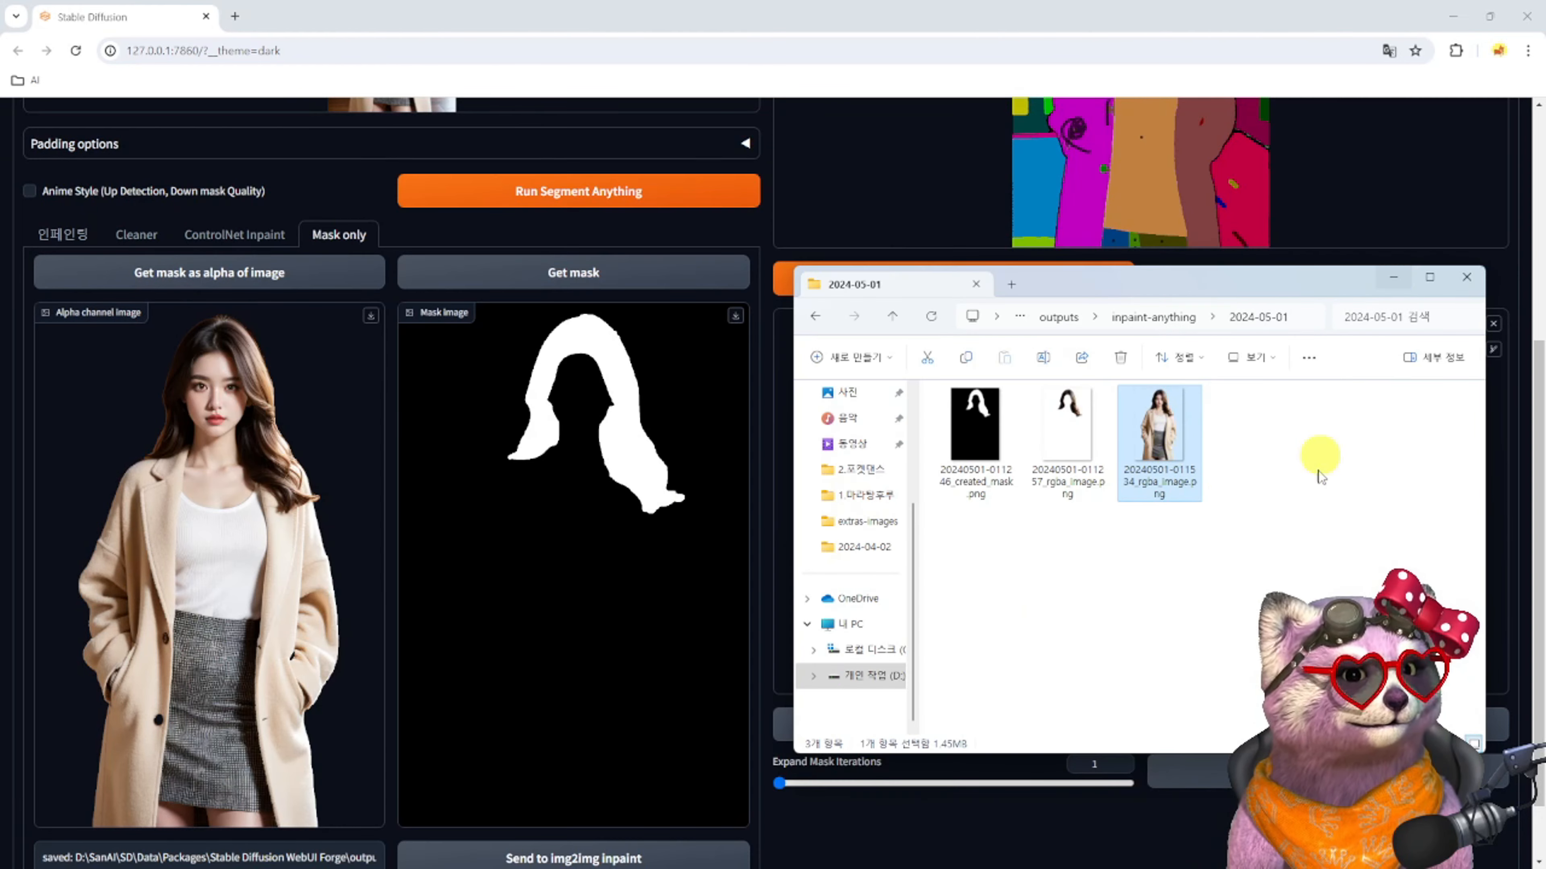
pyautogui.click(1394, 276)
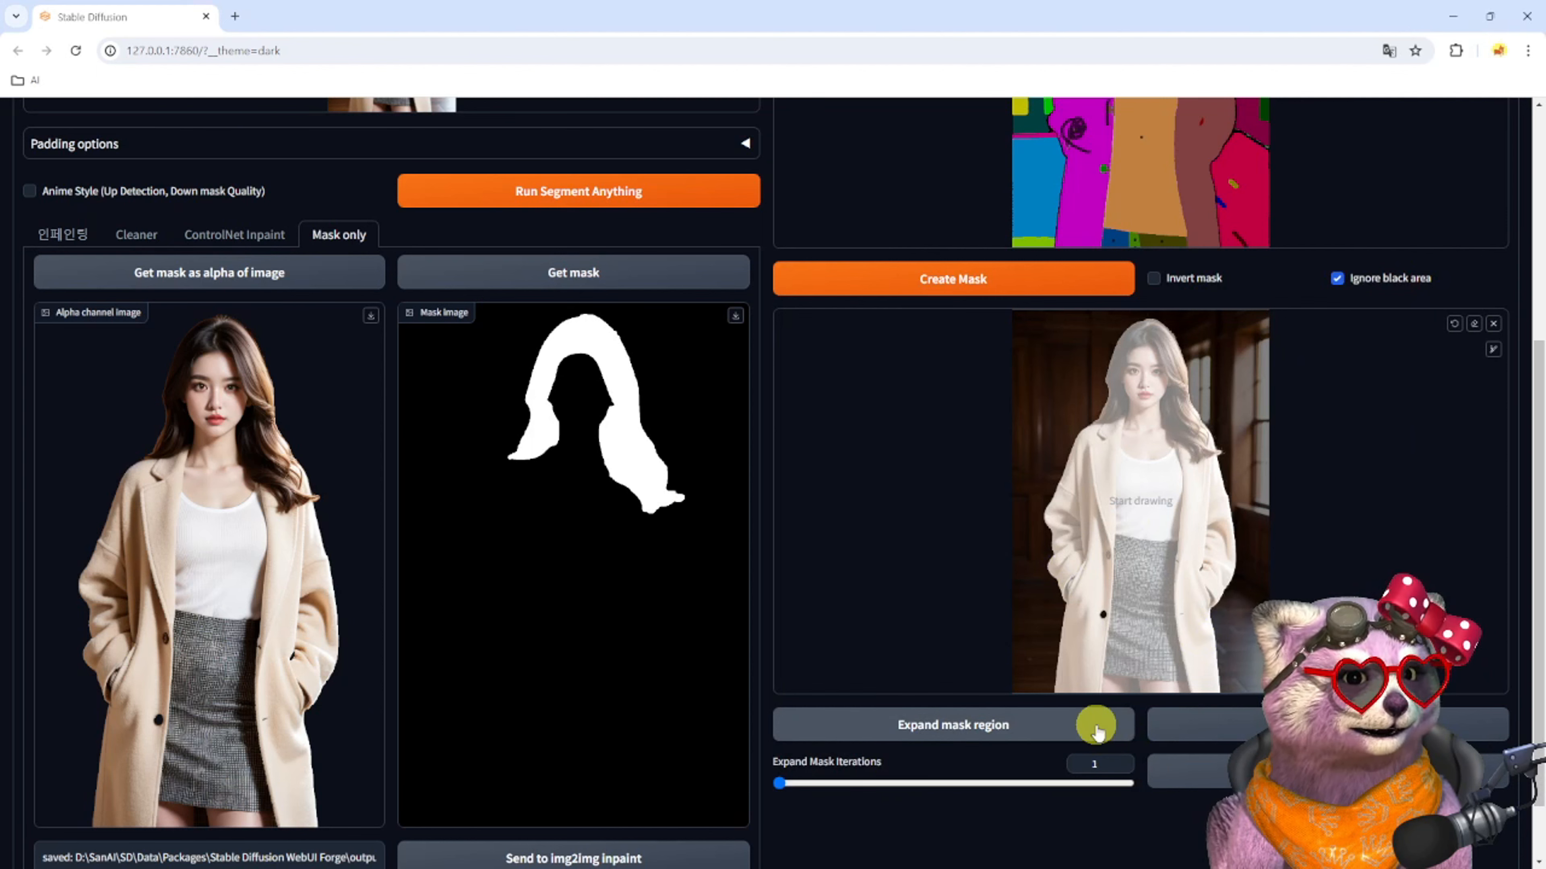
# Create a new mask covering only the woman's hair and send the hair mask image to img2img inpaint
pyautogui.scroll(5, 1192, 359)
pyautogui.scroll(-4, 1064, 436)
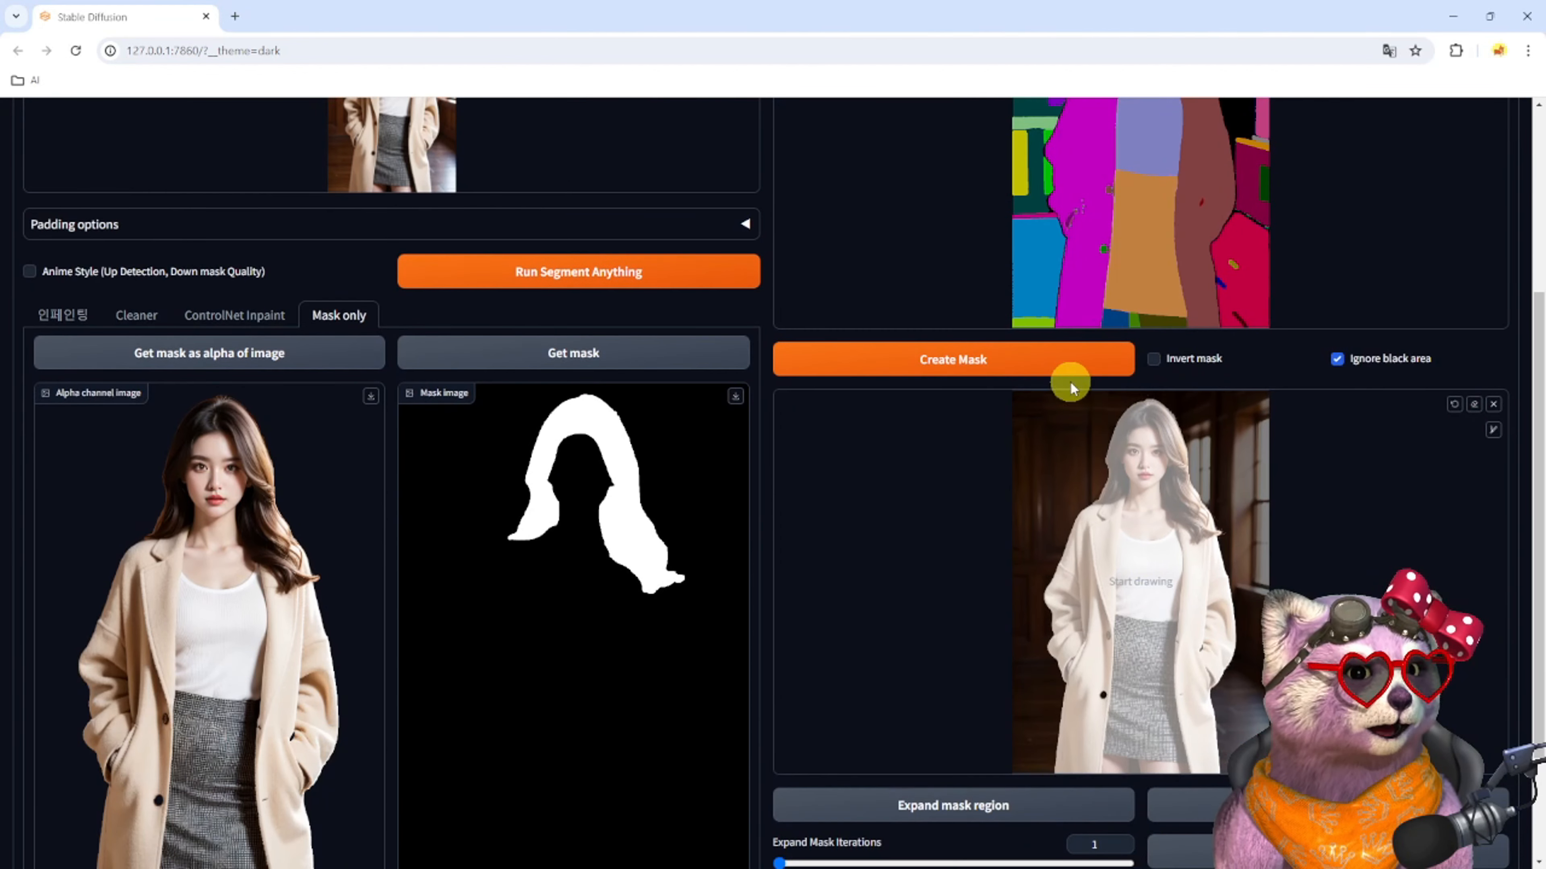
pyautogui.click(1073, 379)
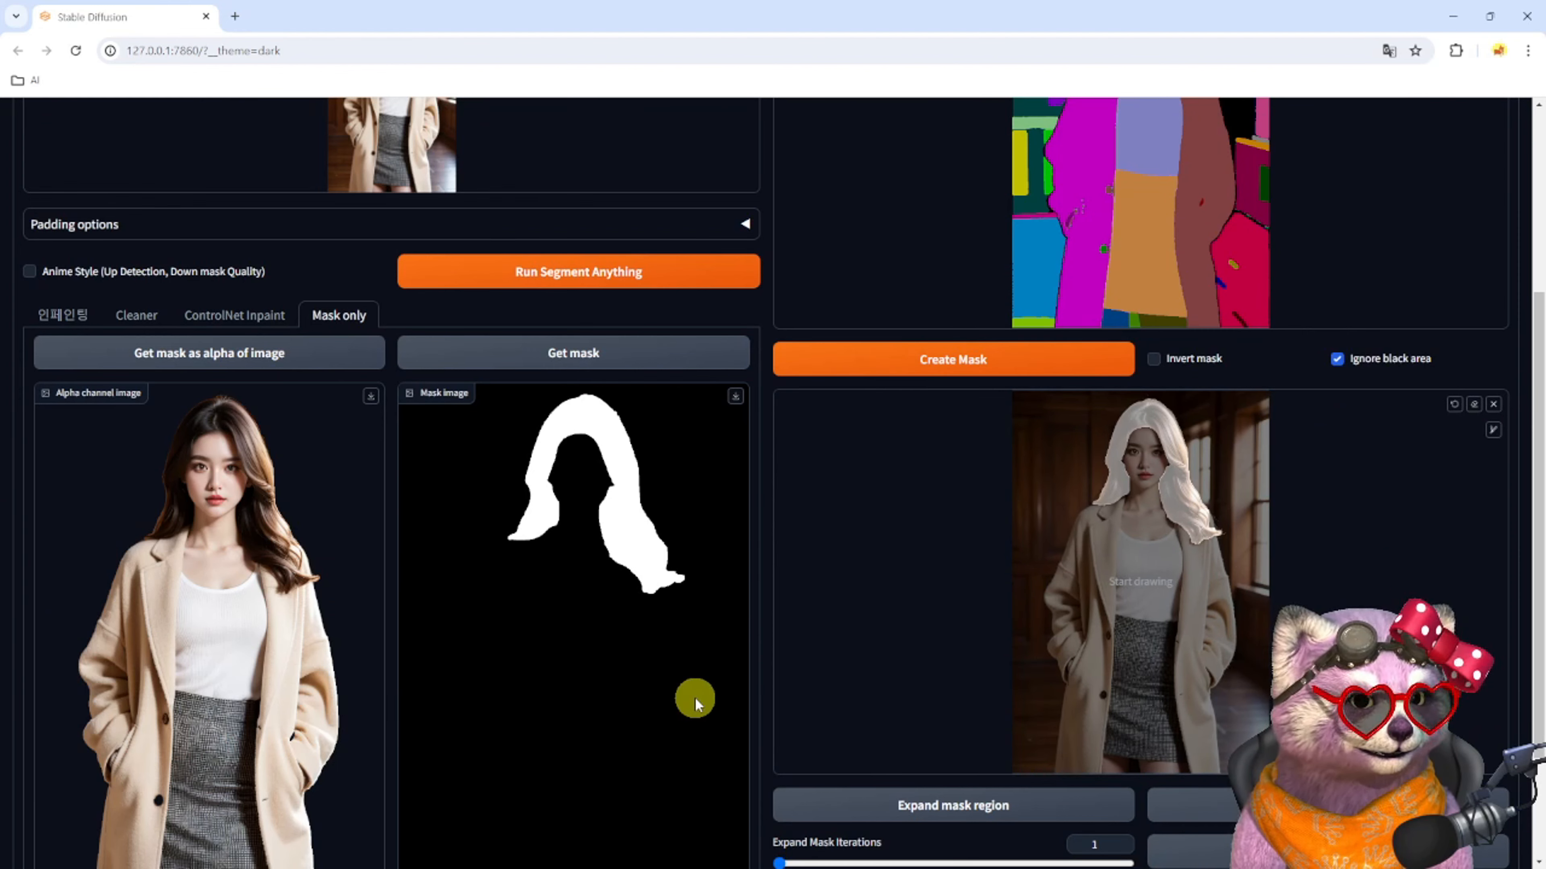
pyautogui.scroll(-2, 614, 697)
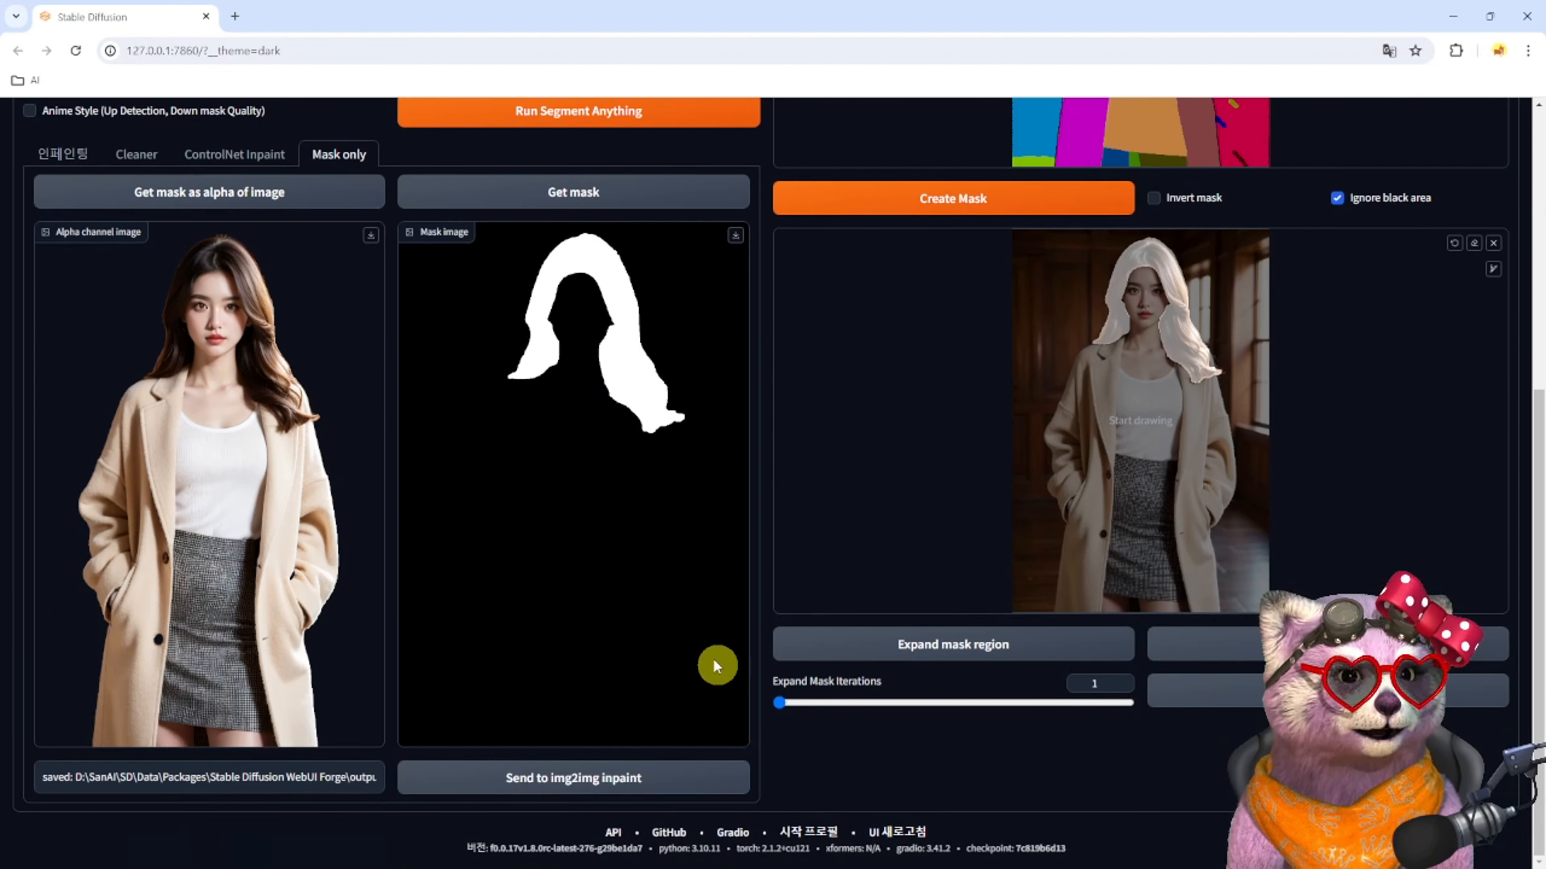
pyautogui.click(587, 785)
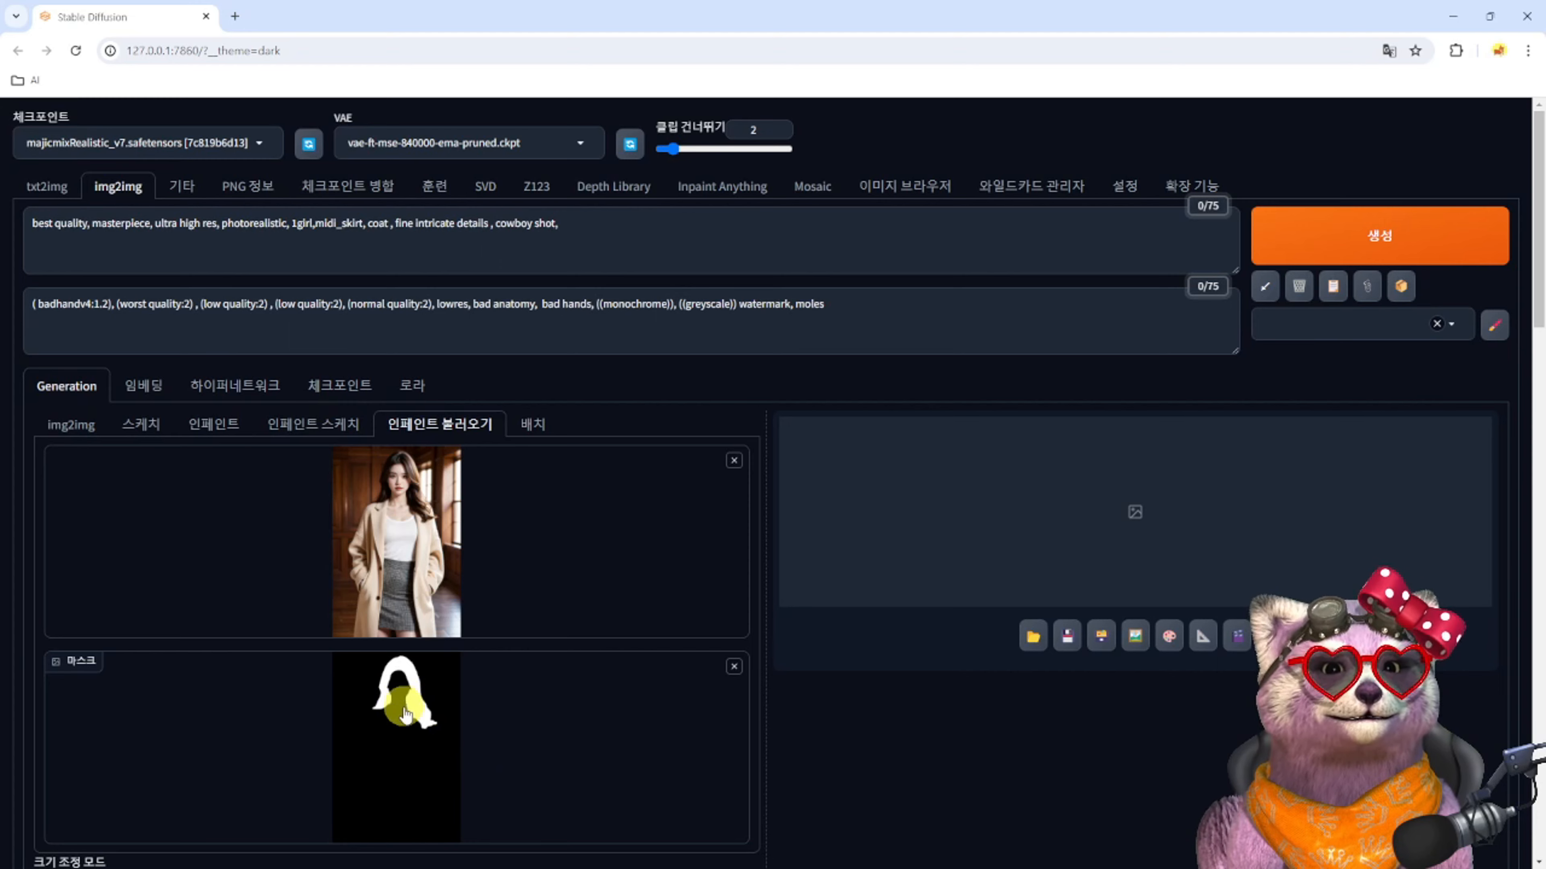
# Review the uploaded image, hair mask and inpaint settings in img2img, and enable Soft inpainting
pyautogui.scroll(-1, 417, 730)
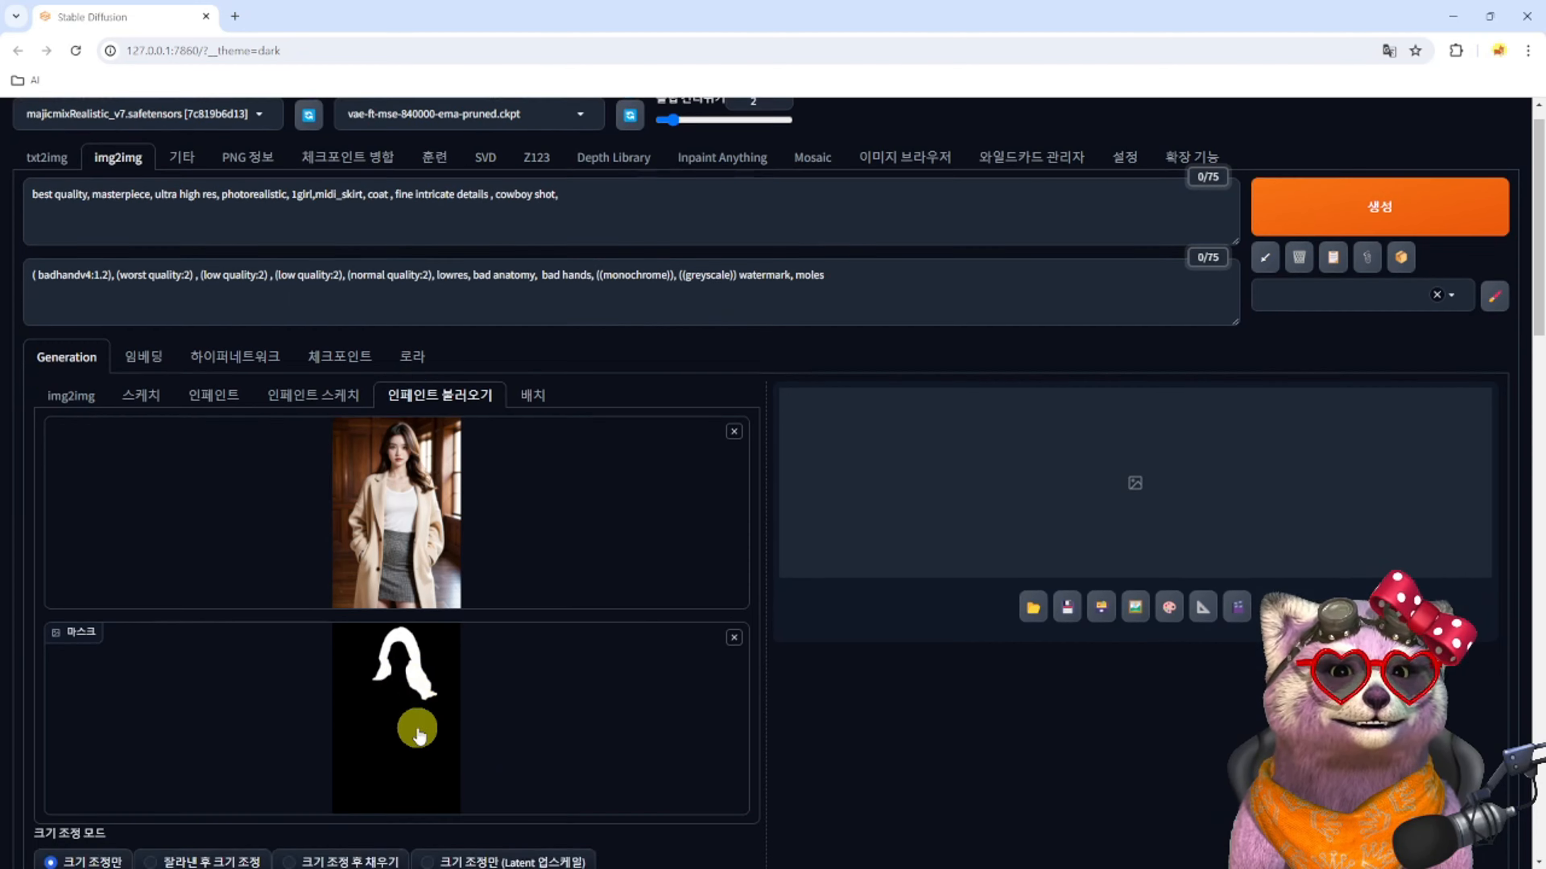
pyautogui.scroll(-5, 419, 736)
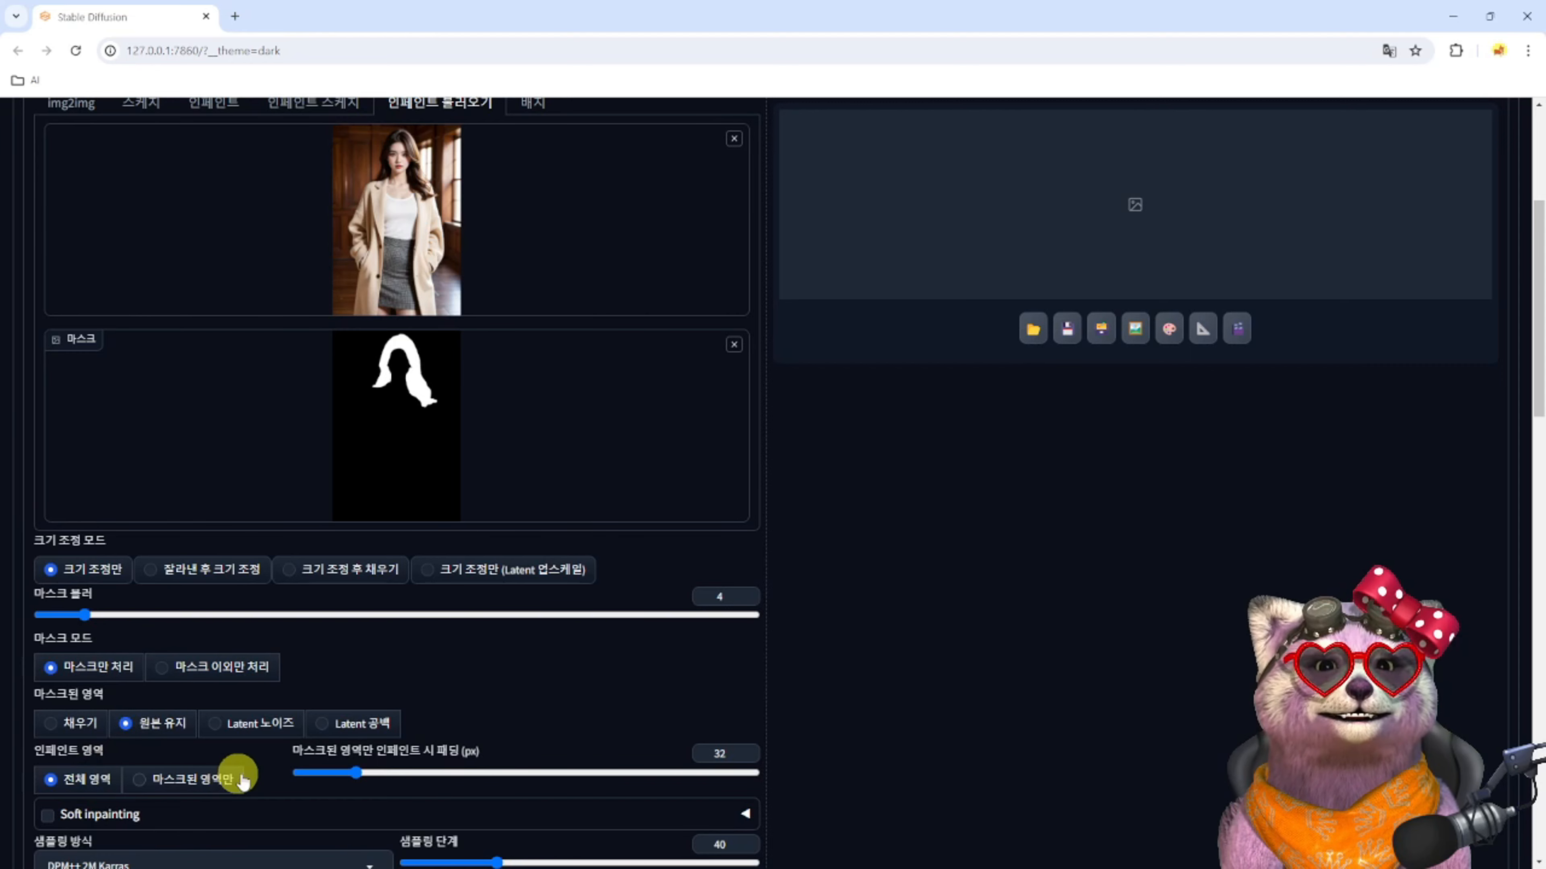
pyautogui.scroll(-1, 267, 766)
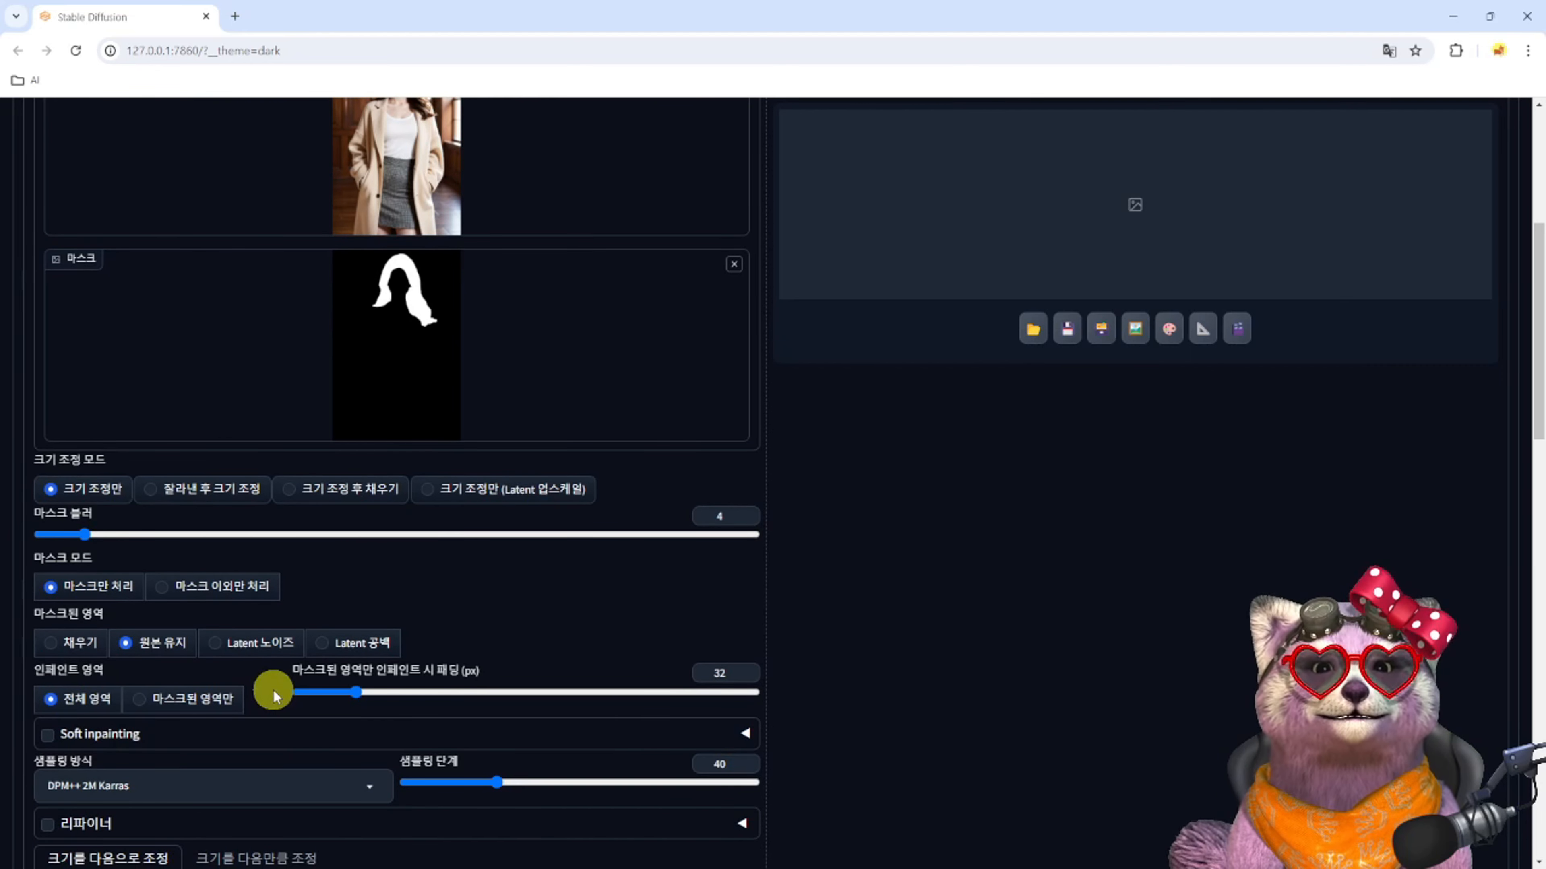
pyautogui.click(46, 735)
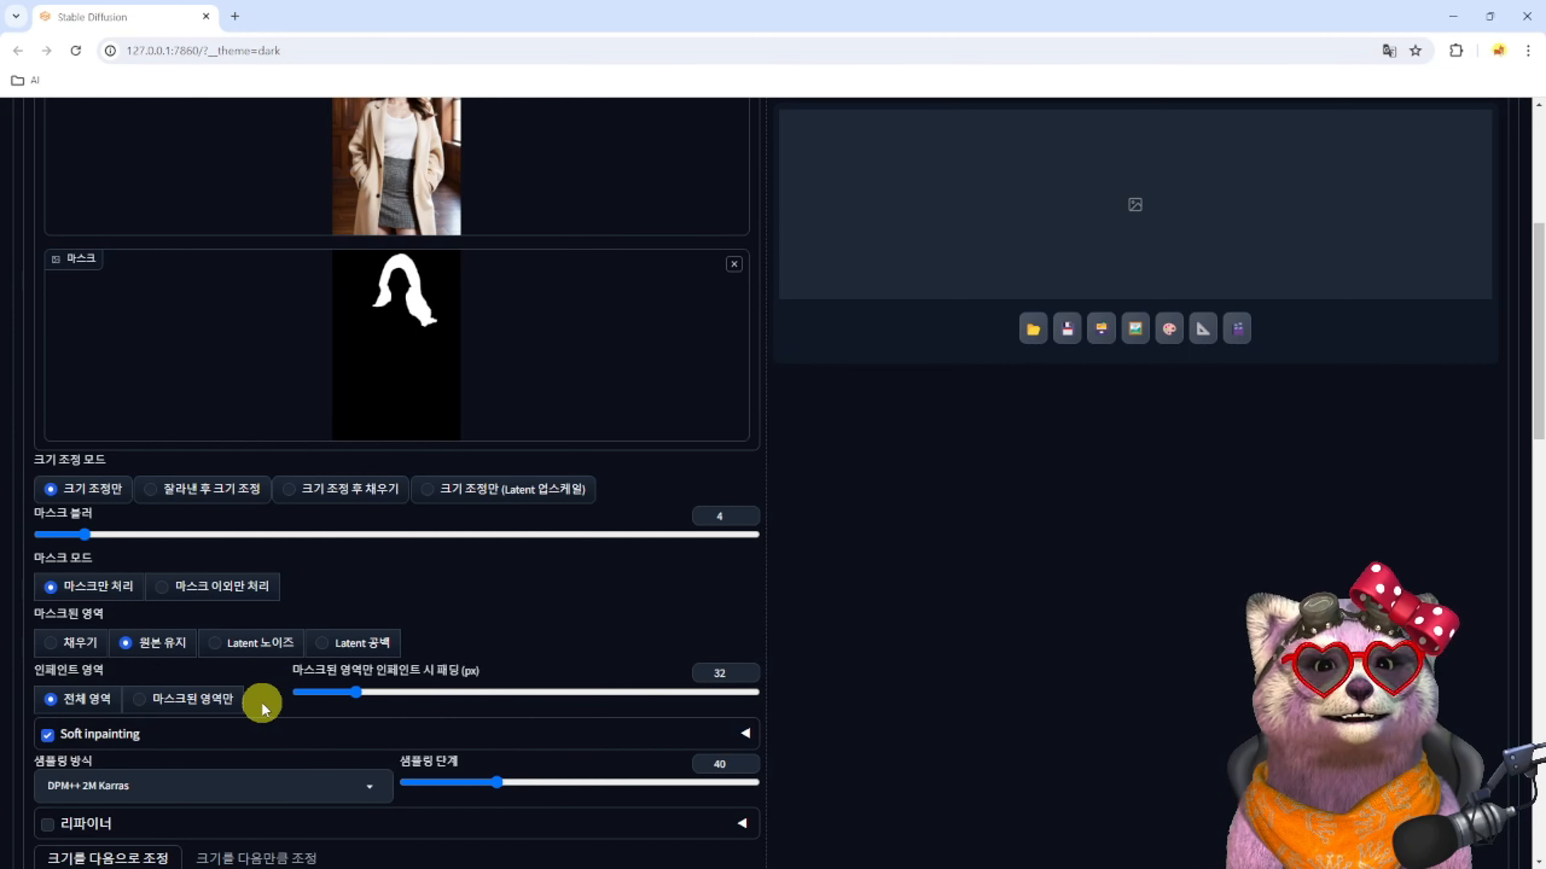
# Take the output size of 768 × 1152 from the source image and set the denoising strength to 0.7
pyautogui.scroll(-5, 262, 705)
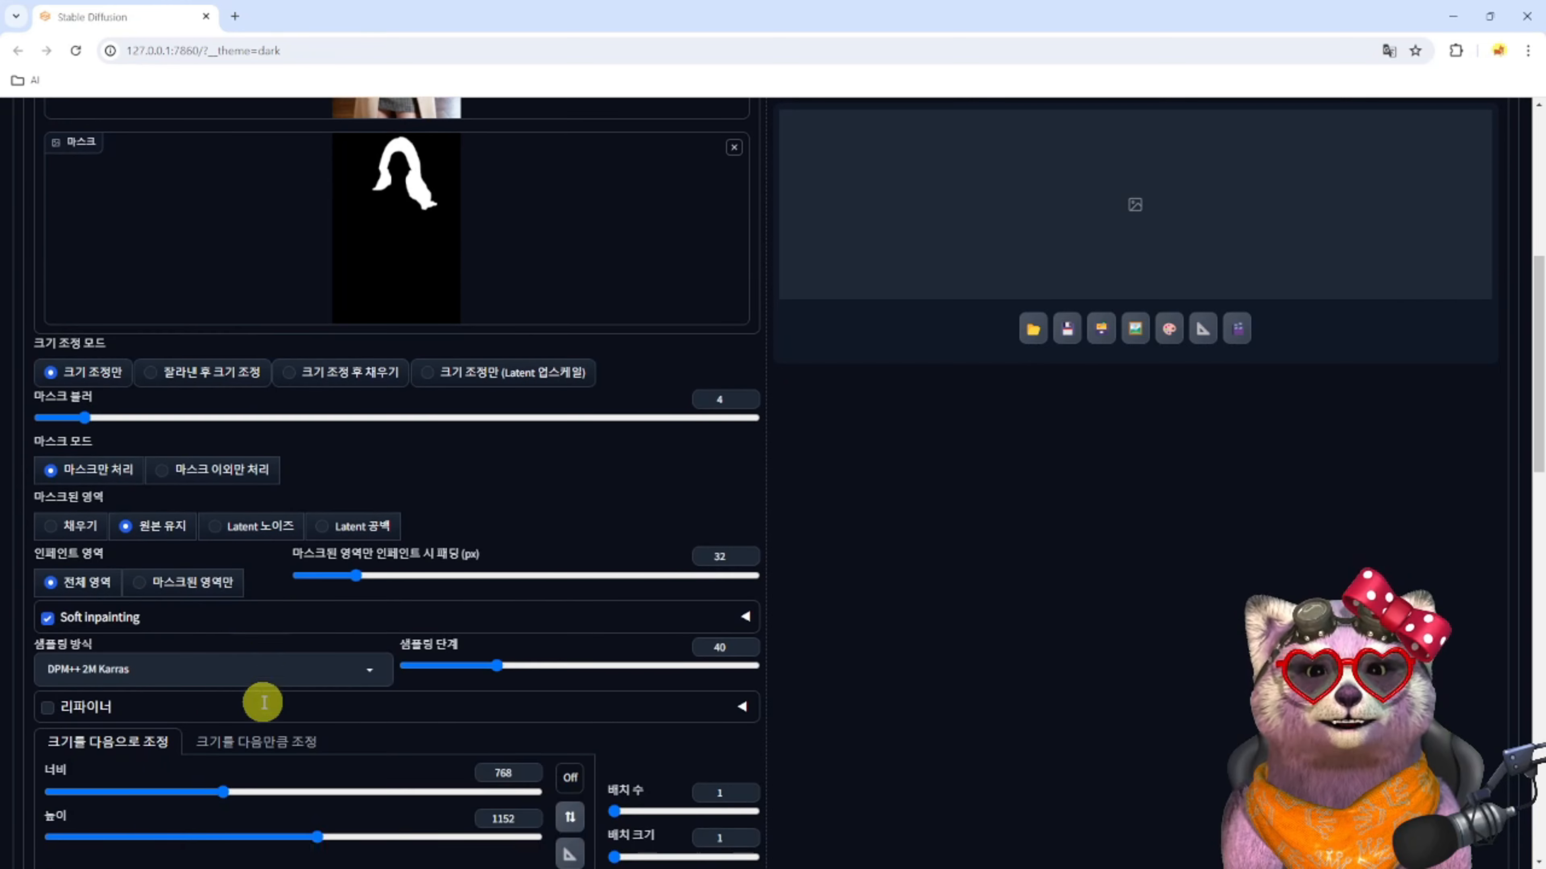
pyautogui.scroll(-2, 263, 705)
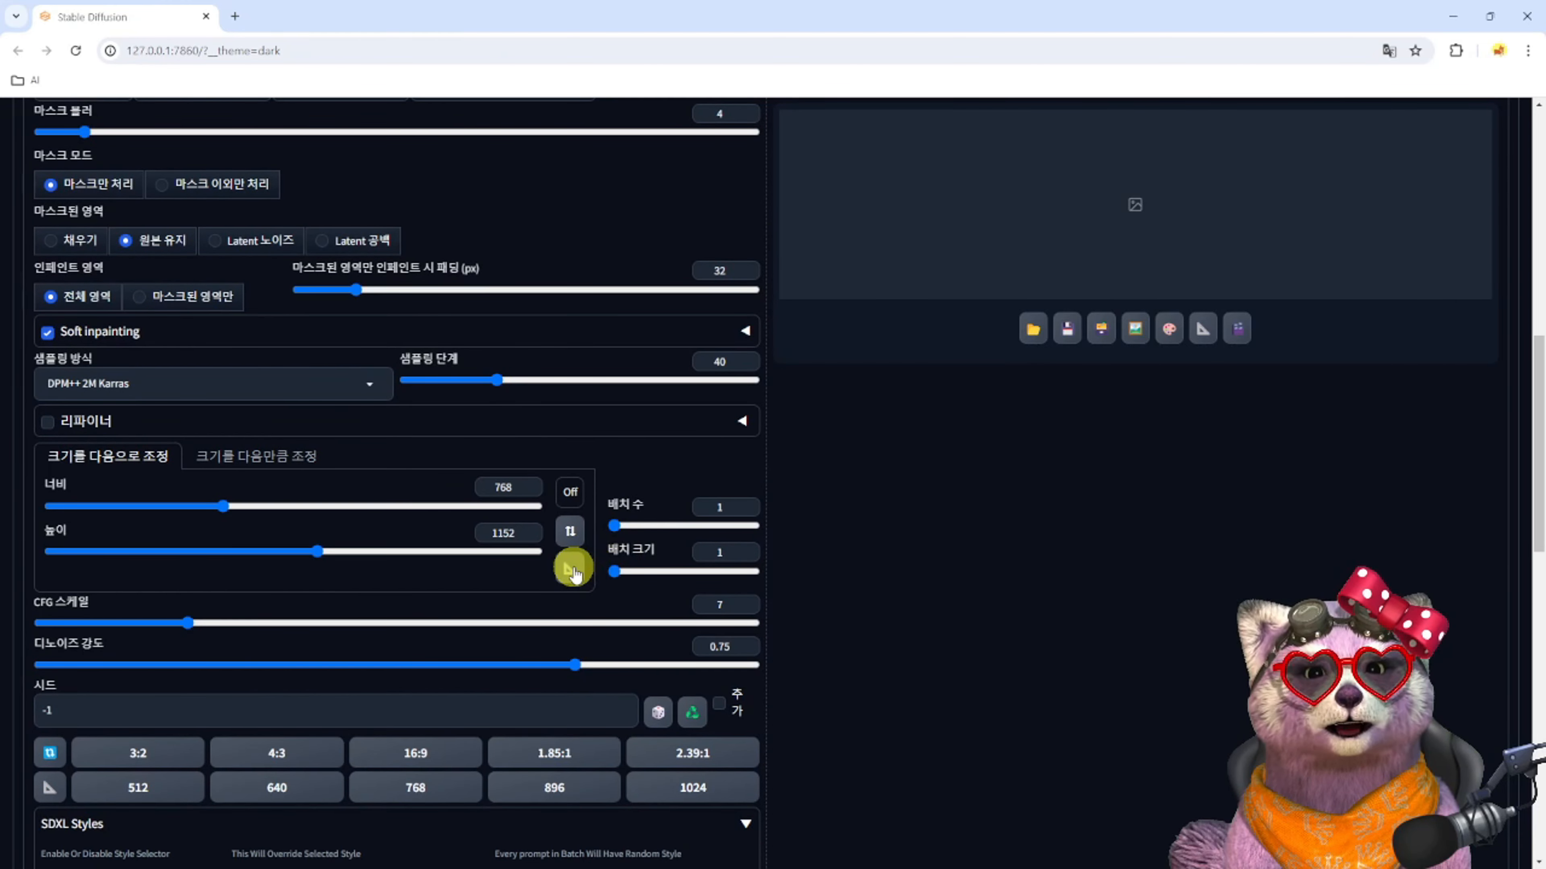
pyautogui.scroll(1, 572, 572)
pyautogui.click(568, 653)
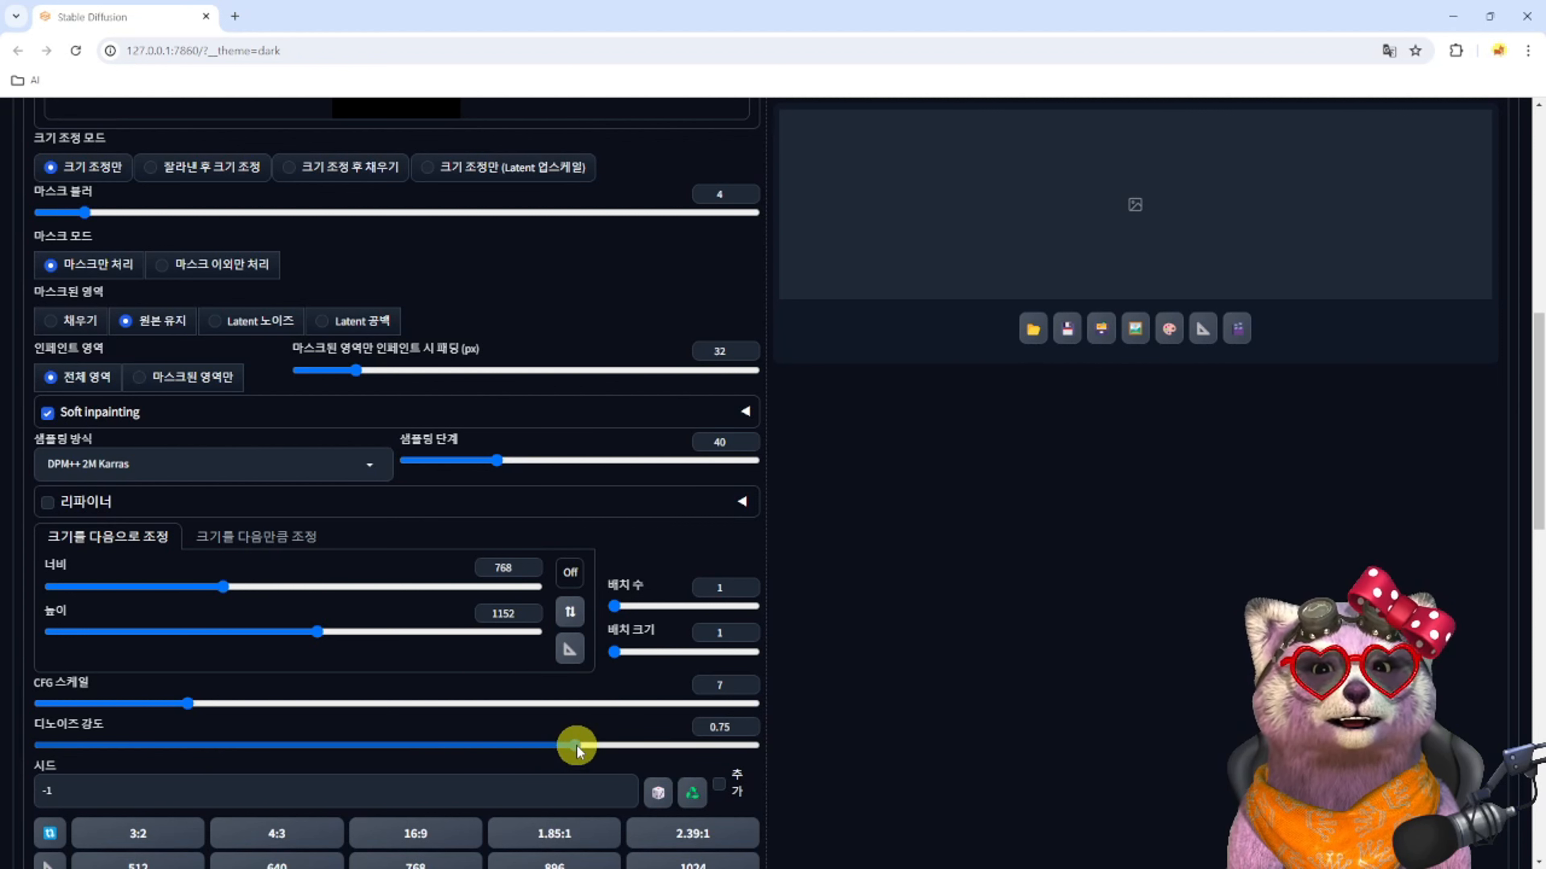
pyautogui.moveTo(576, 745)
pyautogui.mouseDown()
pyautogui.moveTo(217, 738)
pyautogui.moveTo(559, 753)
pyautogui.mouseUp()
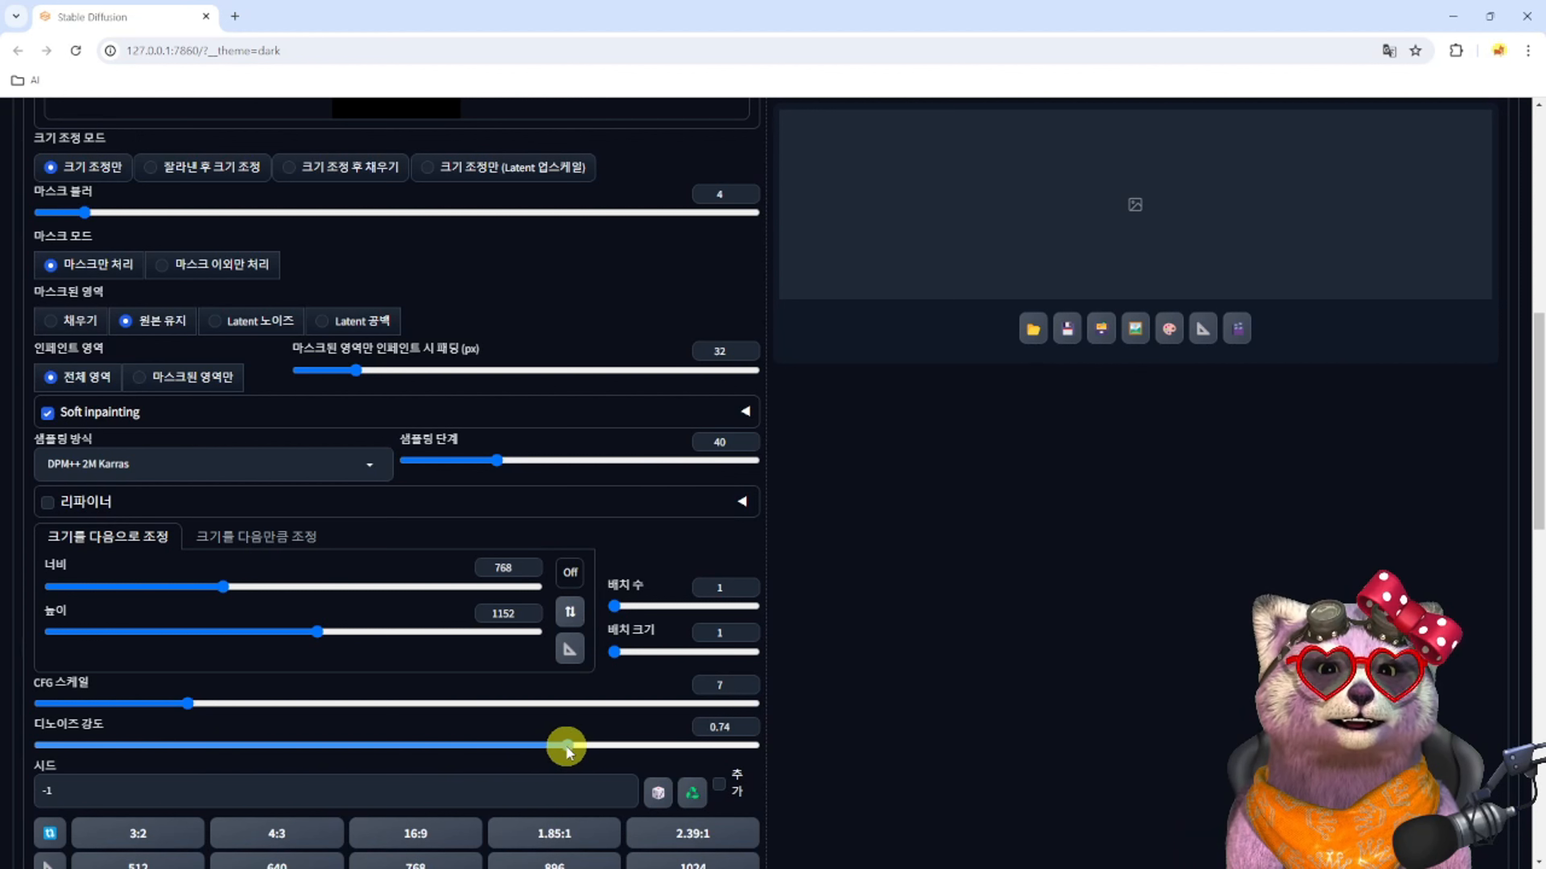
pyautogui.moveTo(548, 749); pyautogui.dragTo(538, 746)
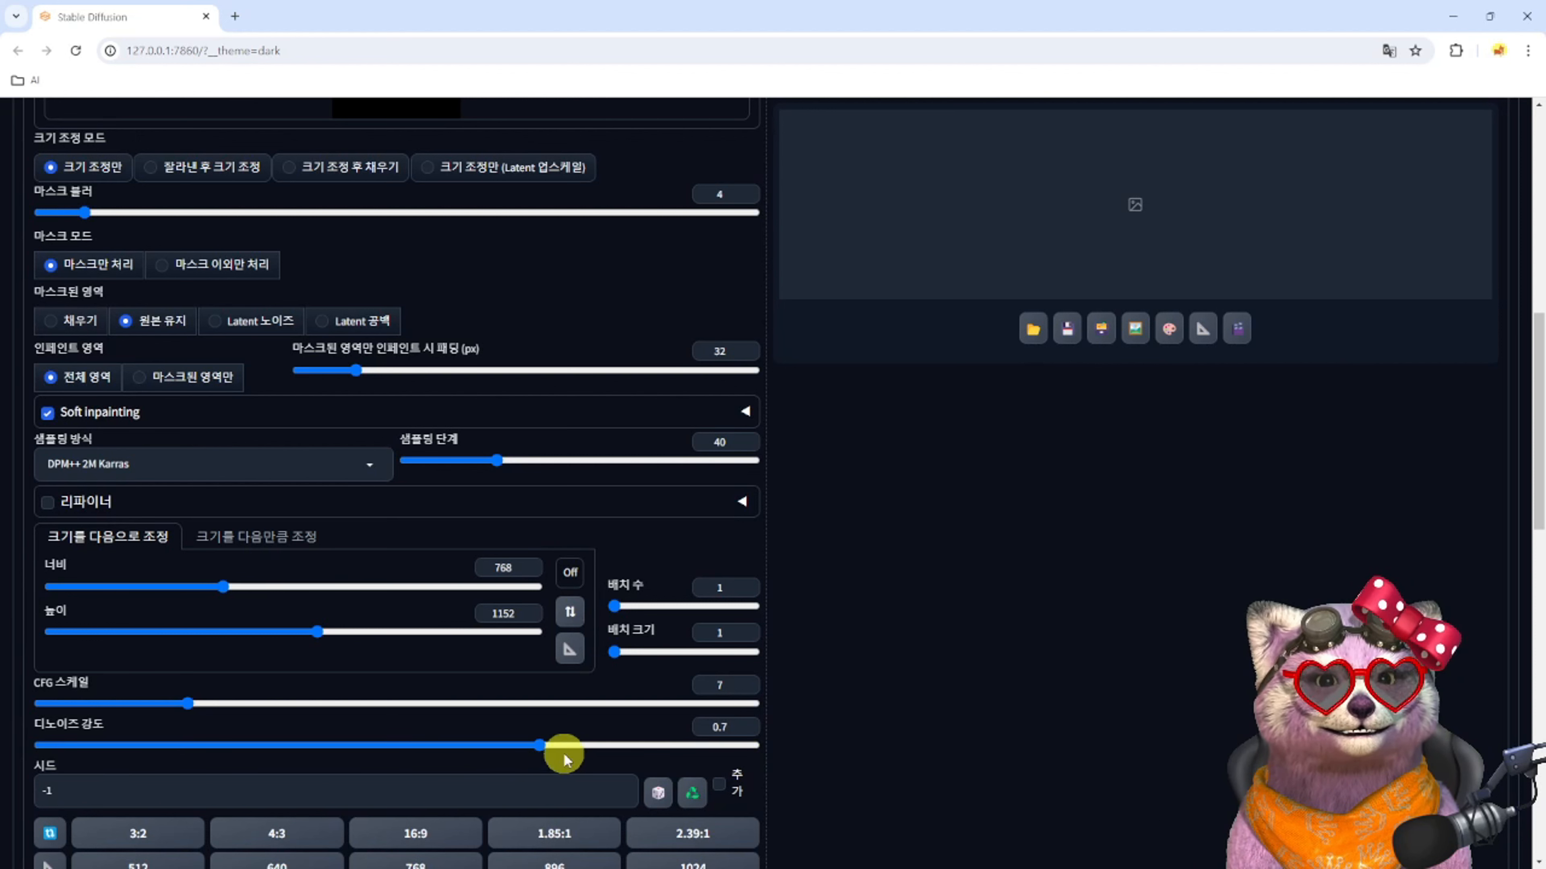
# Collapse the SDXL Styles section and look over the remaining generation settings
pyautogui.scroll(10, 830, 722)
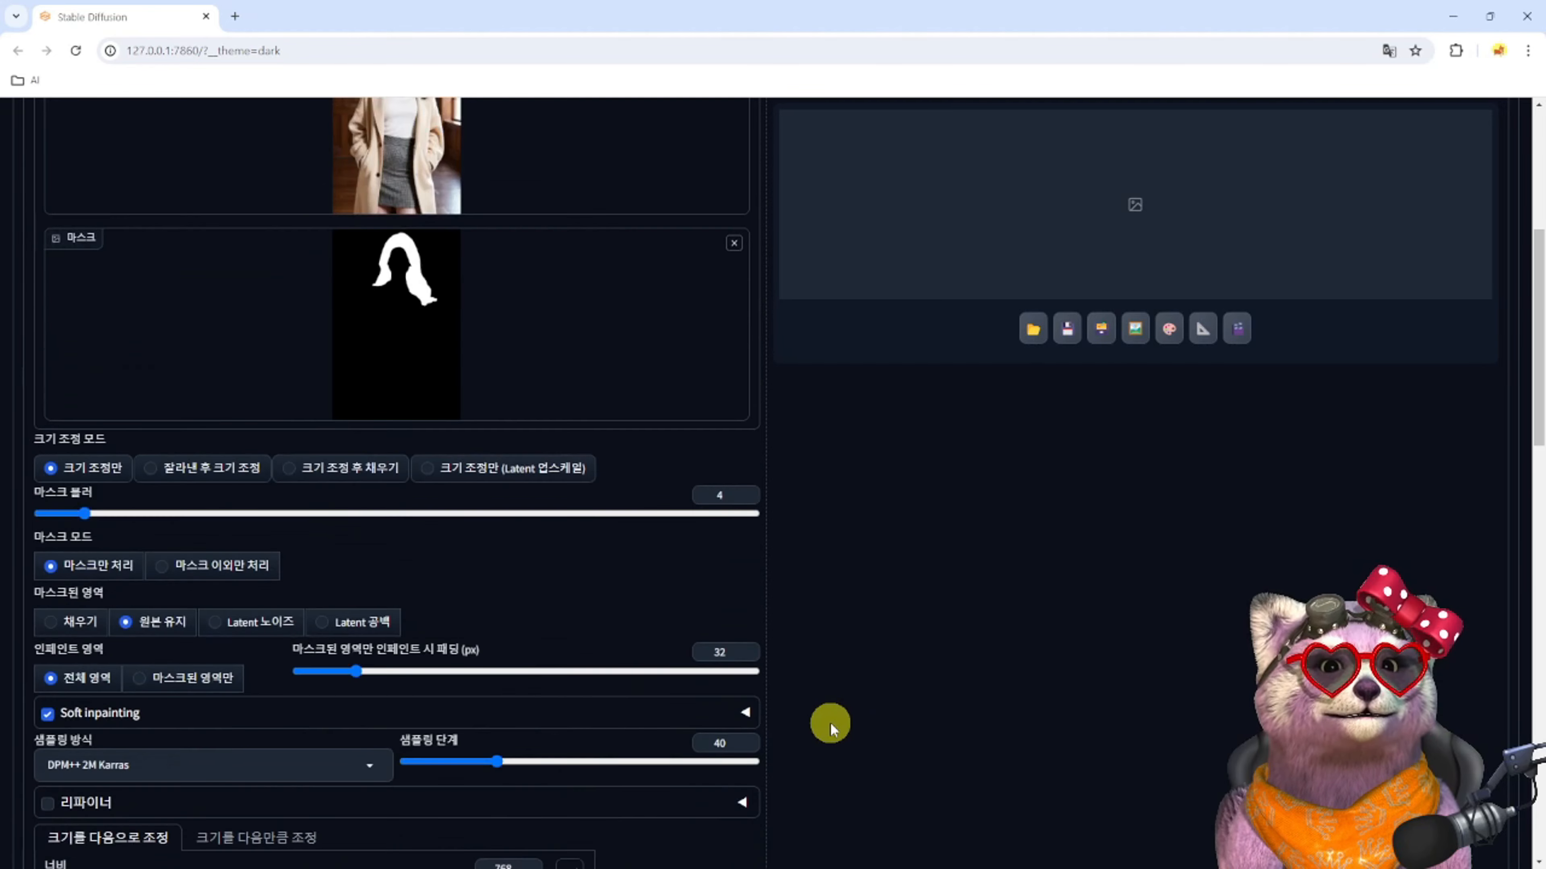
pyautogui.scroll(-6, 829, 723)
pyautogui.scroll(-5, 830, 723)
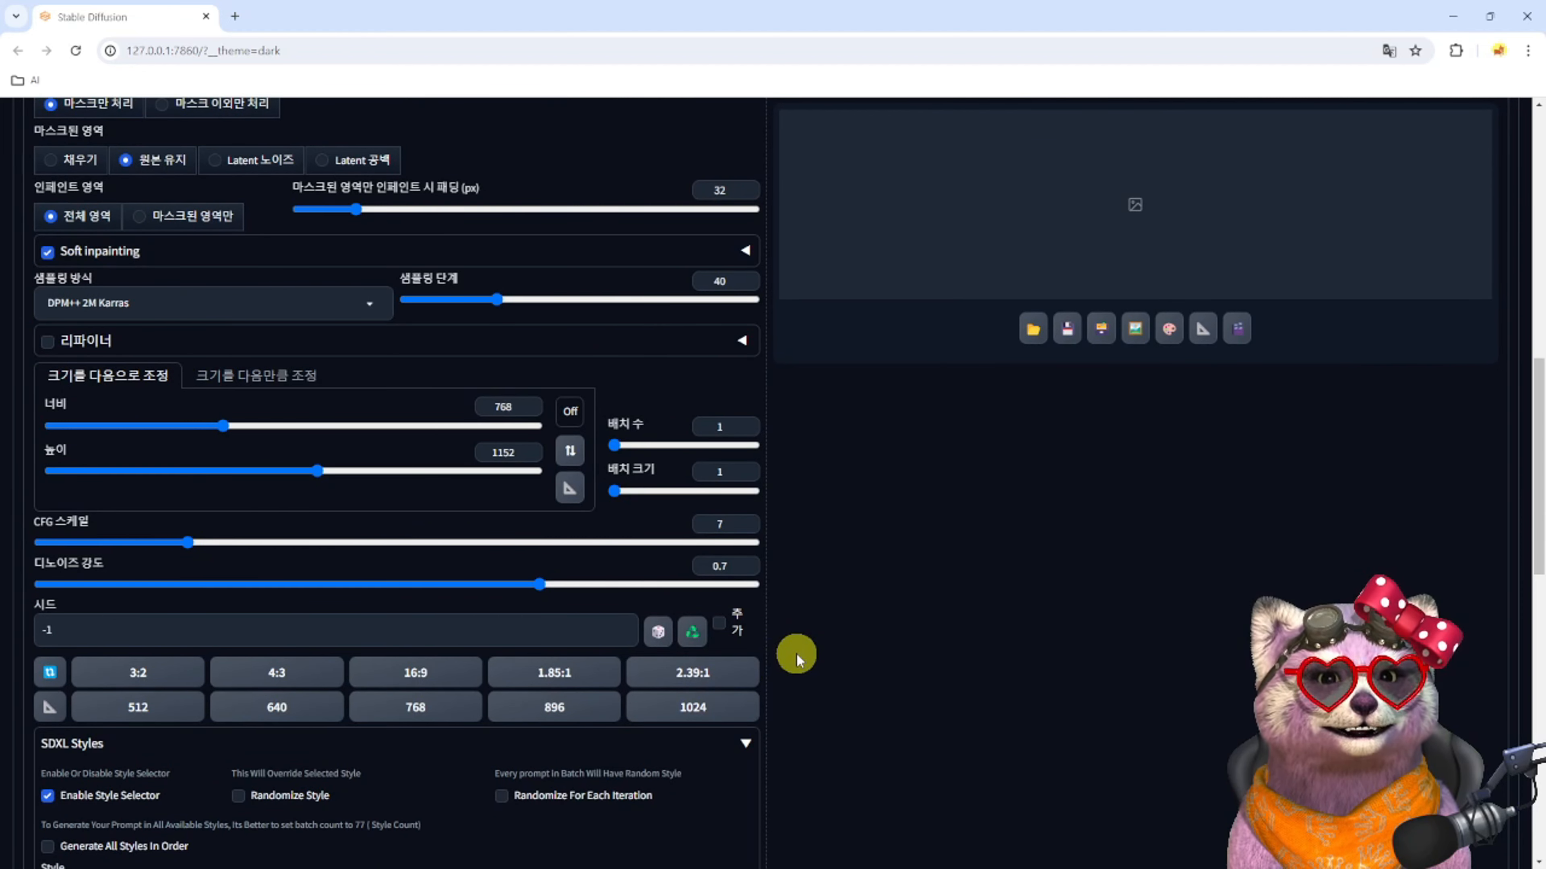
pyautogui.click(76, 743)
pyautogui.scroll(-5, 103, 758)
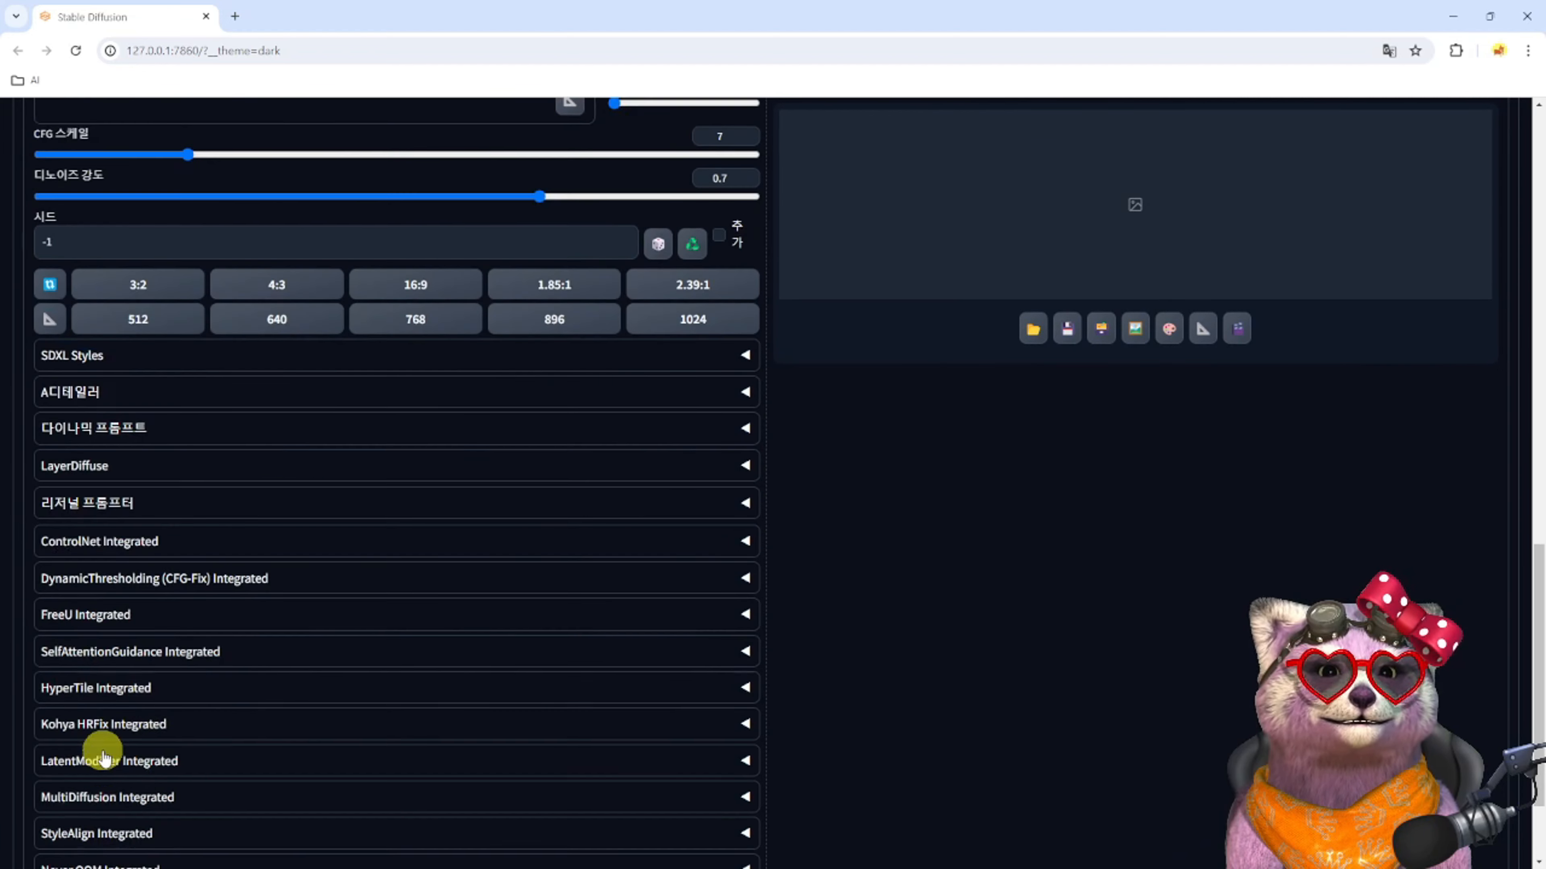
pyautogui.scroll(5, 252, 656)
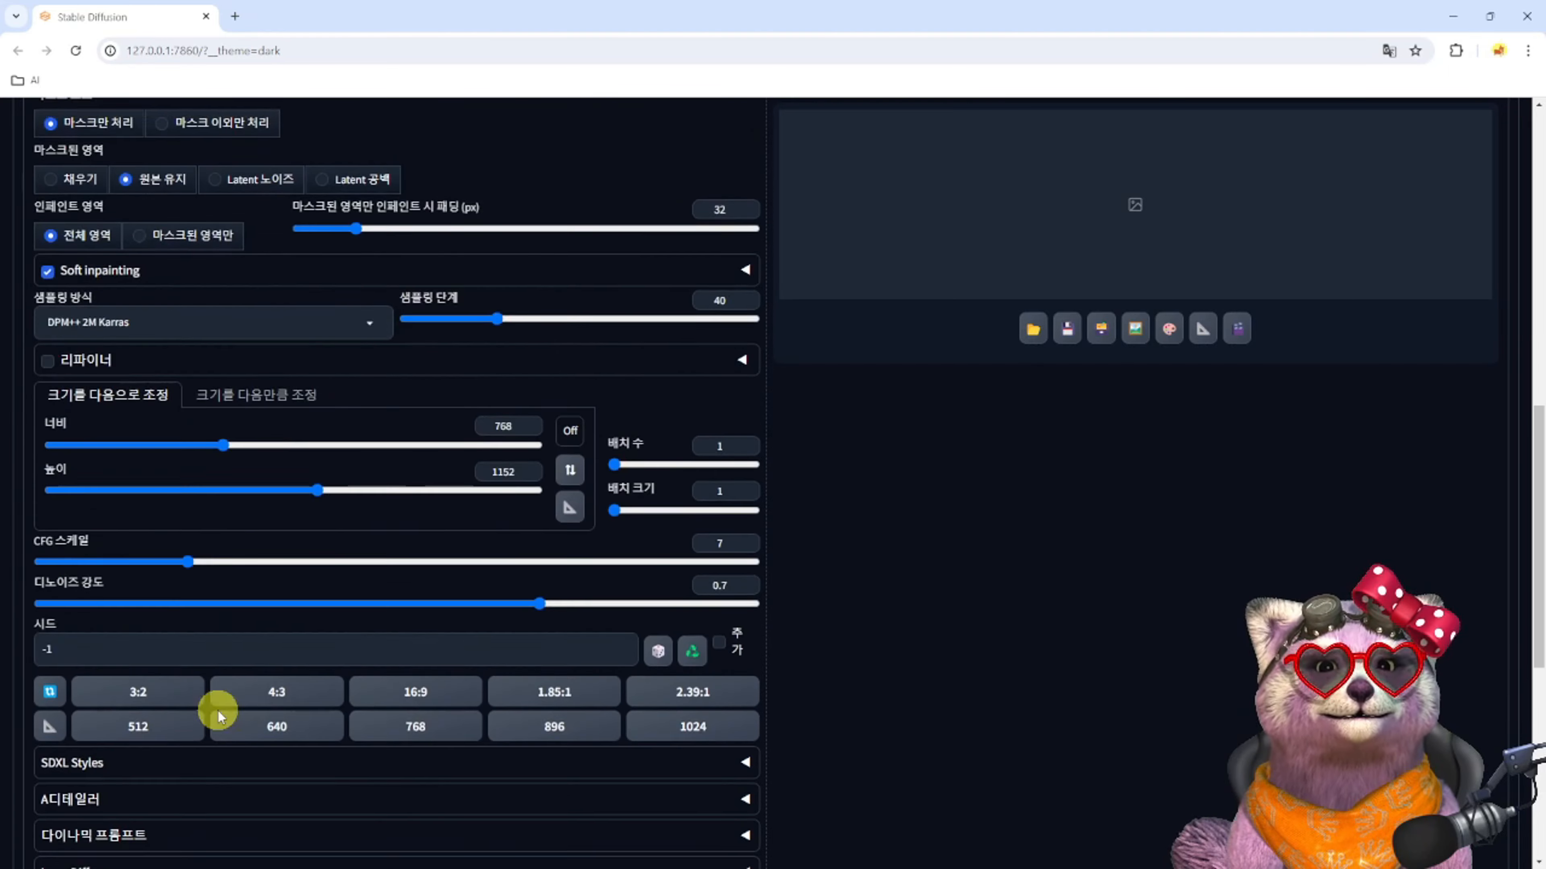
# Add "red hair" to the end of the positive prompt, generate the inpainted image and close its enlarged view
pyautogui.scroll(11, 218, 710)
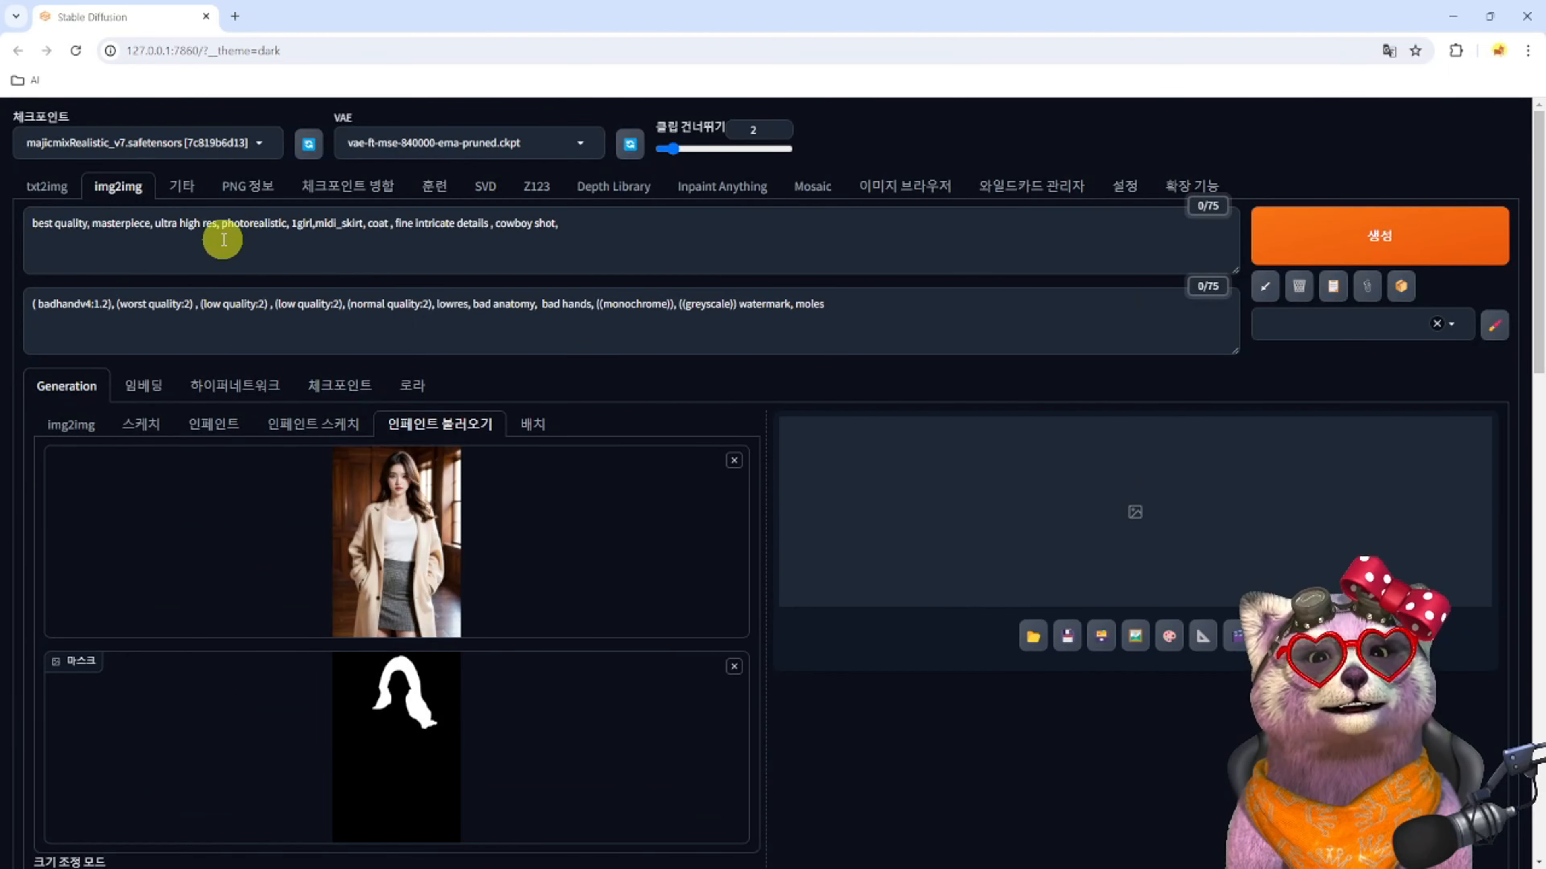
pyautogui.click(595, 233)
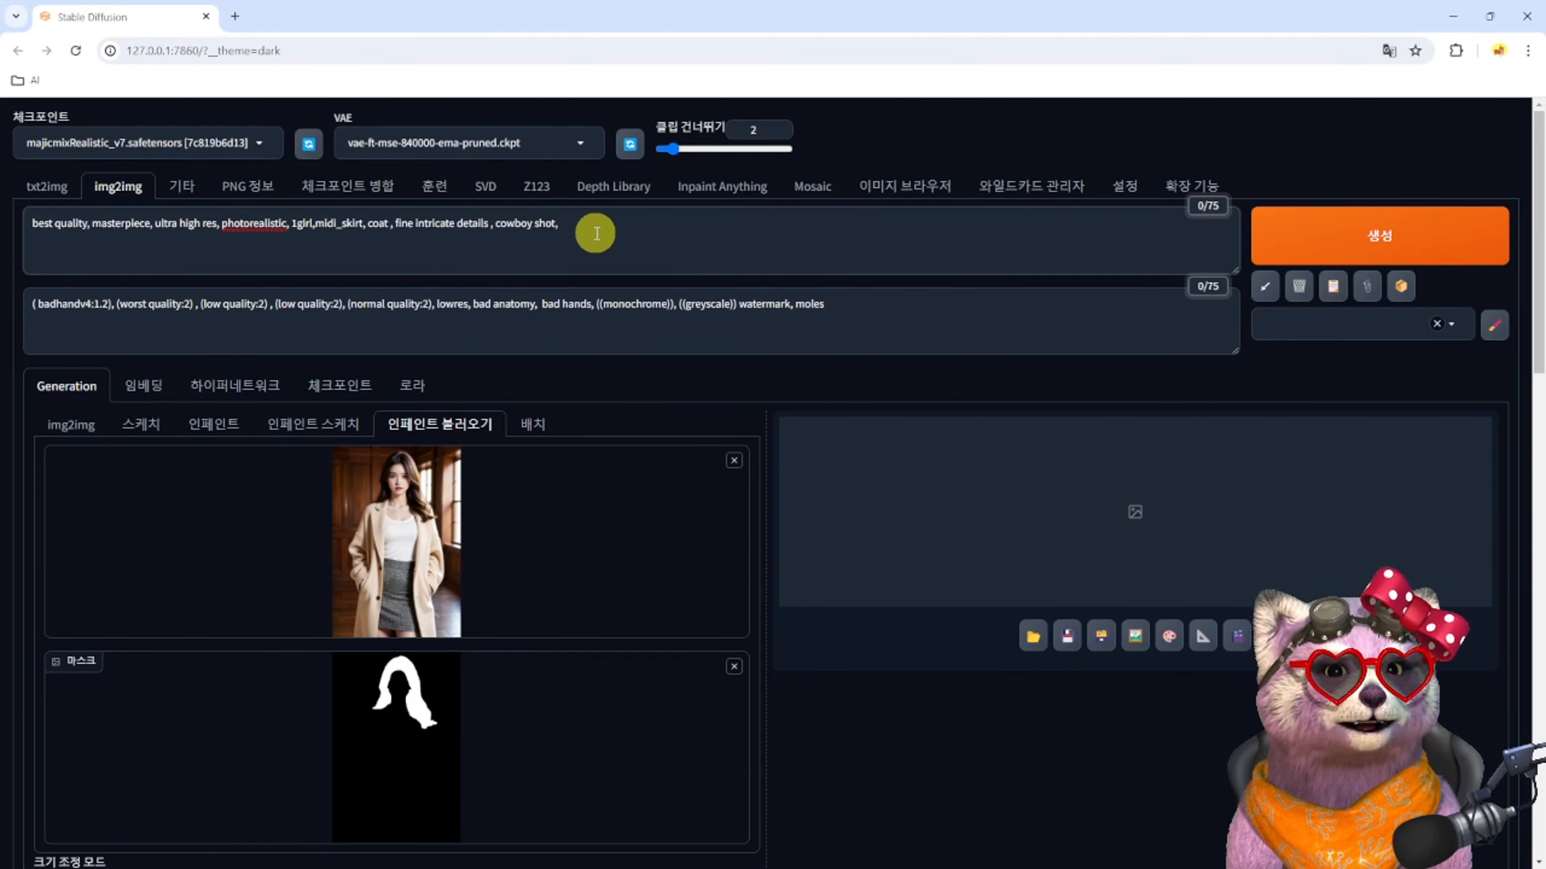
pyautogui.write('red hair')
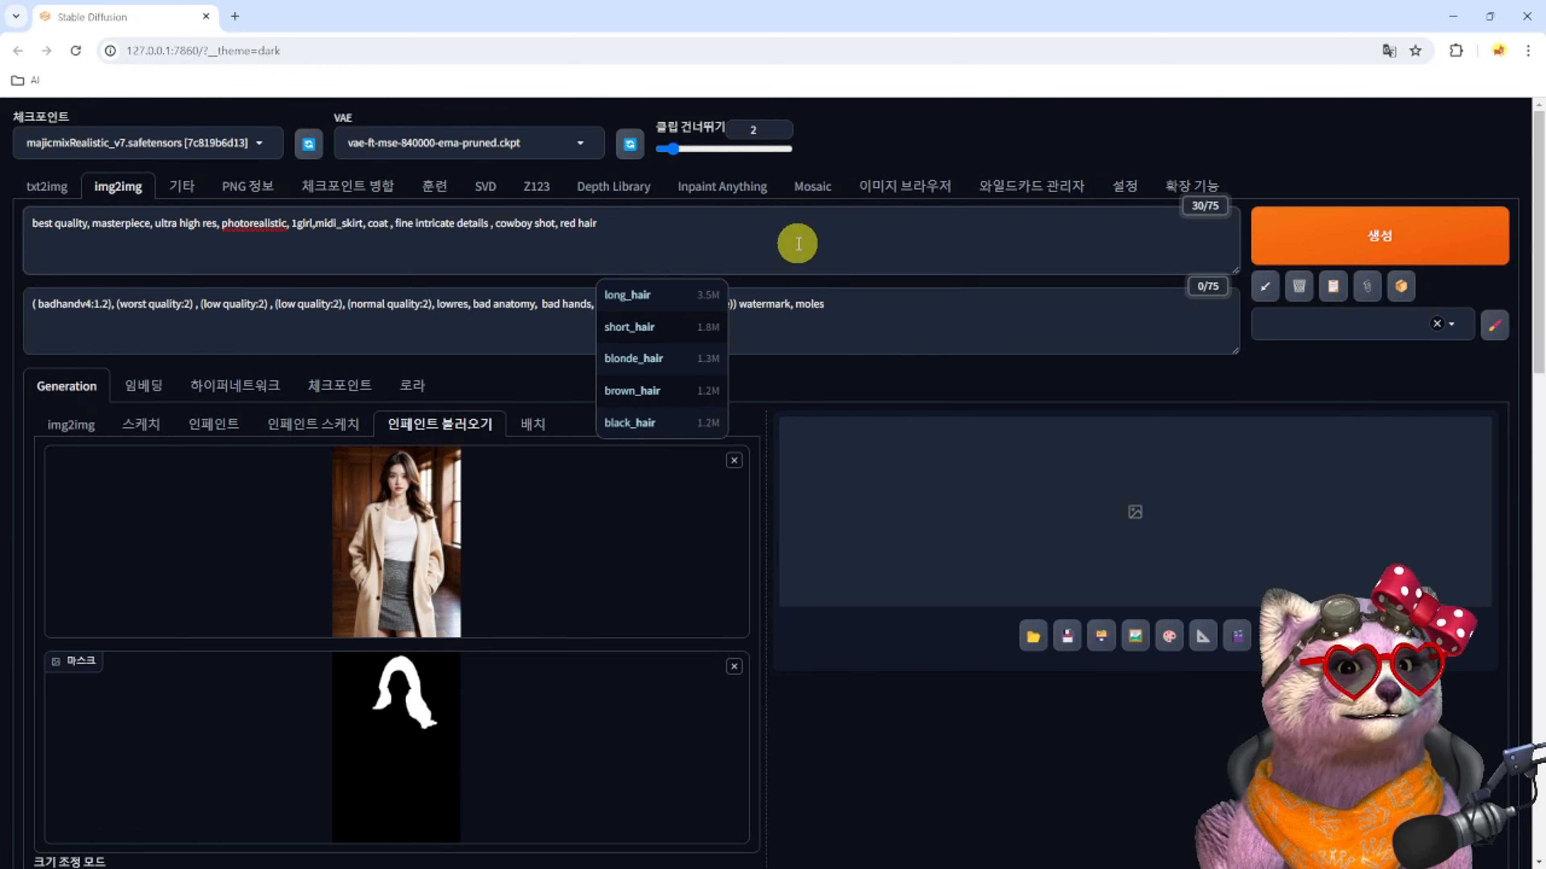
pyautogui.hotkey('ctrl', 'Return')
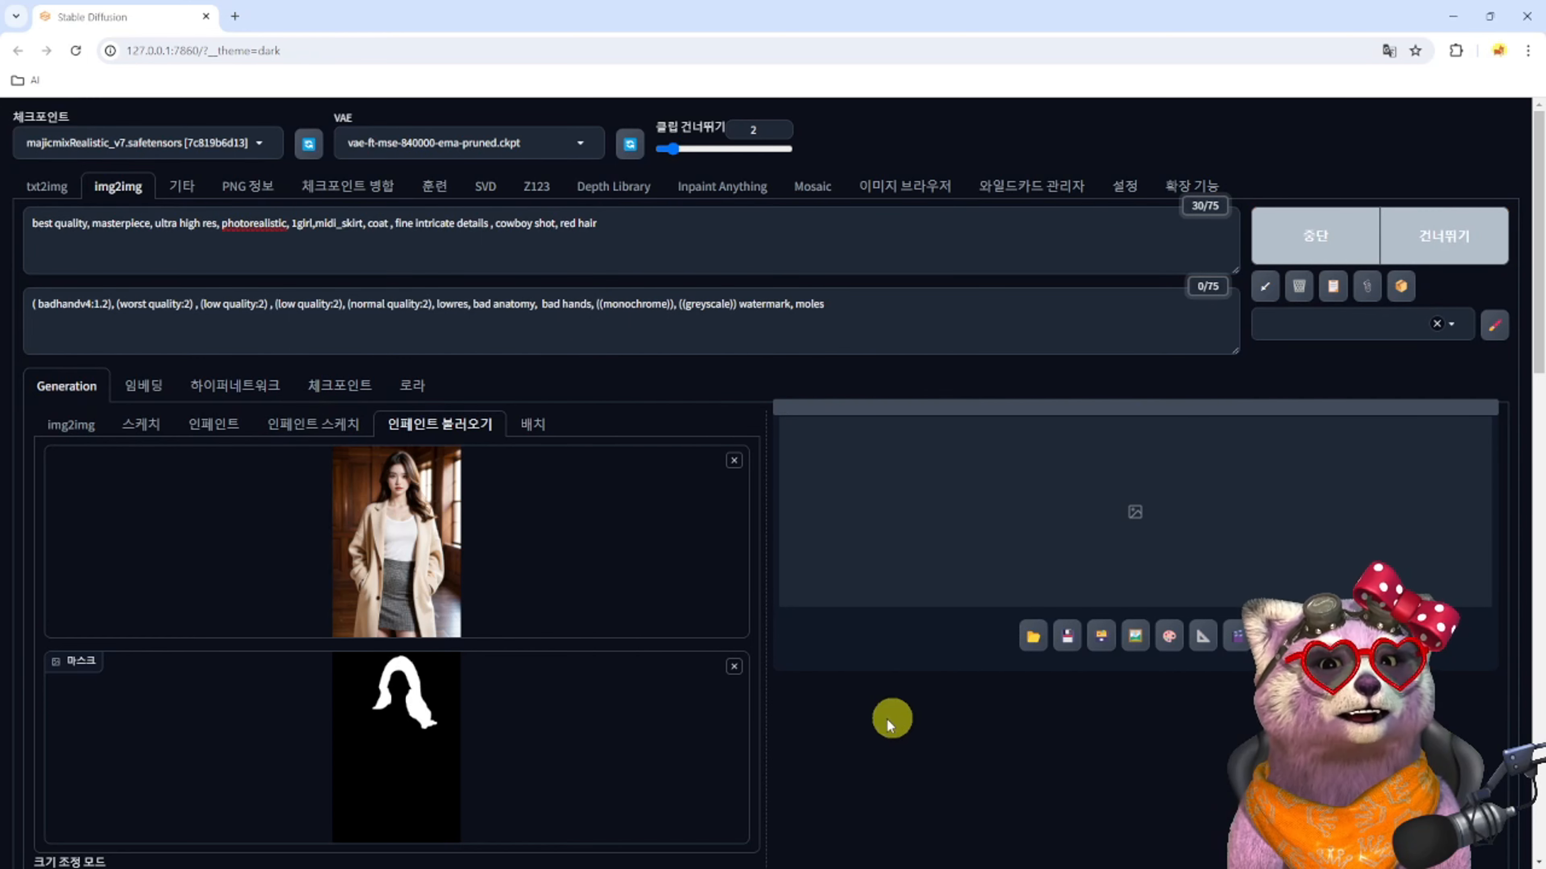
pyautogui.scroll(-2, 776, 681)
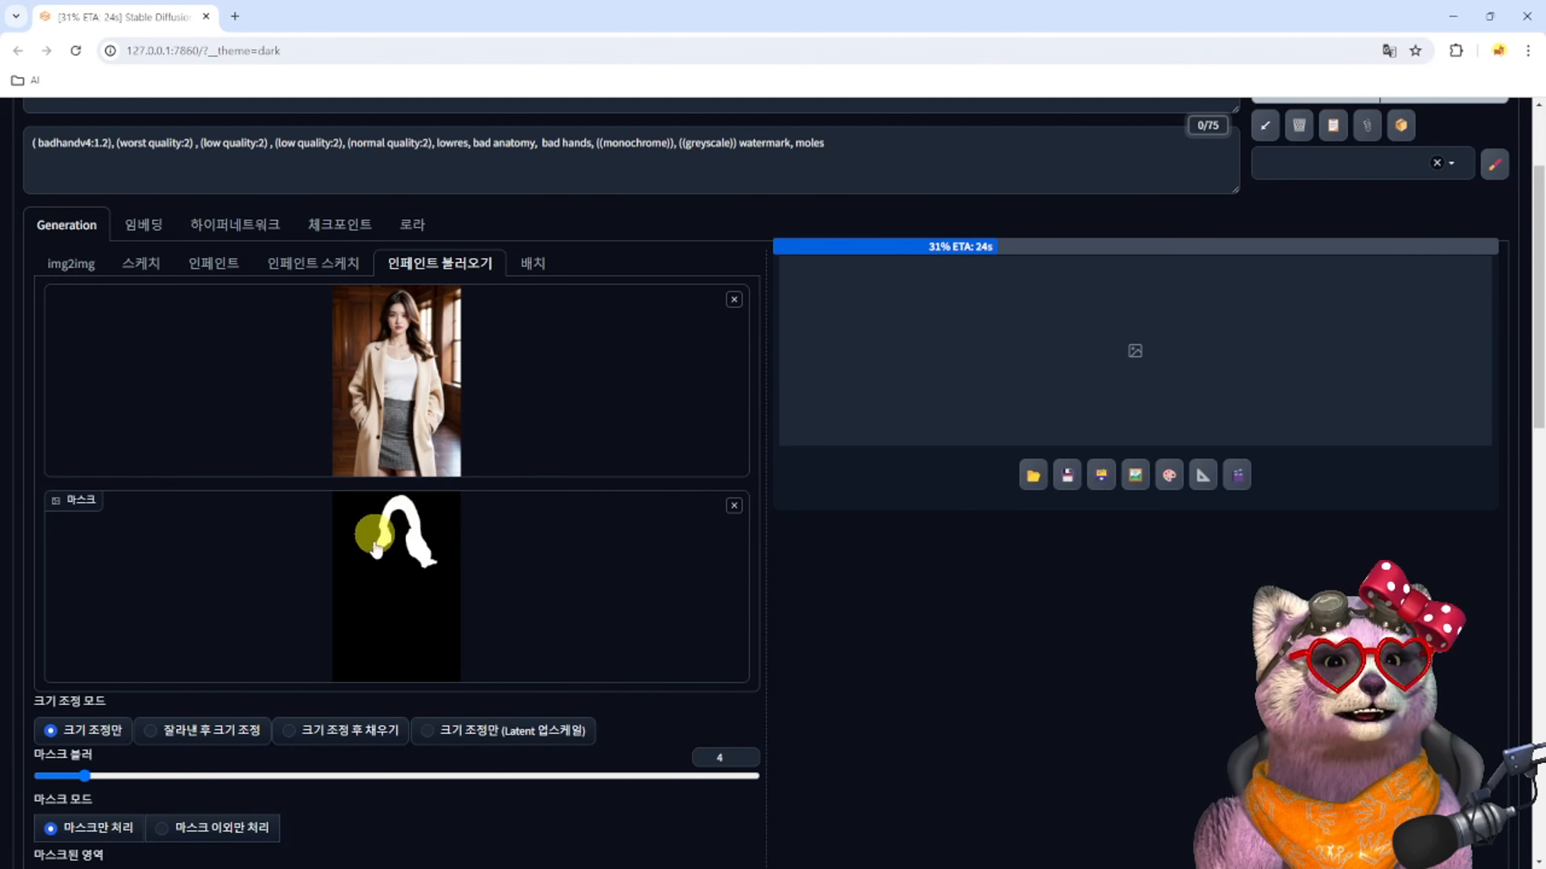
pyautogui.scroll(-1, 429, 542)
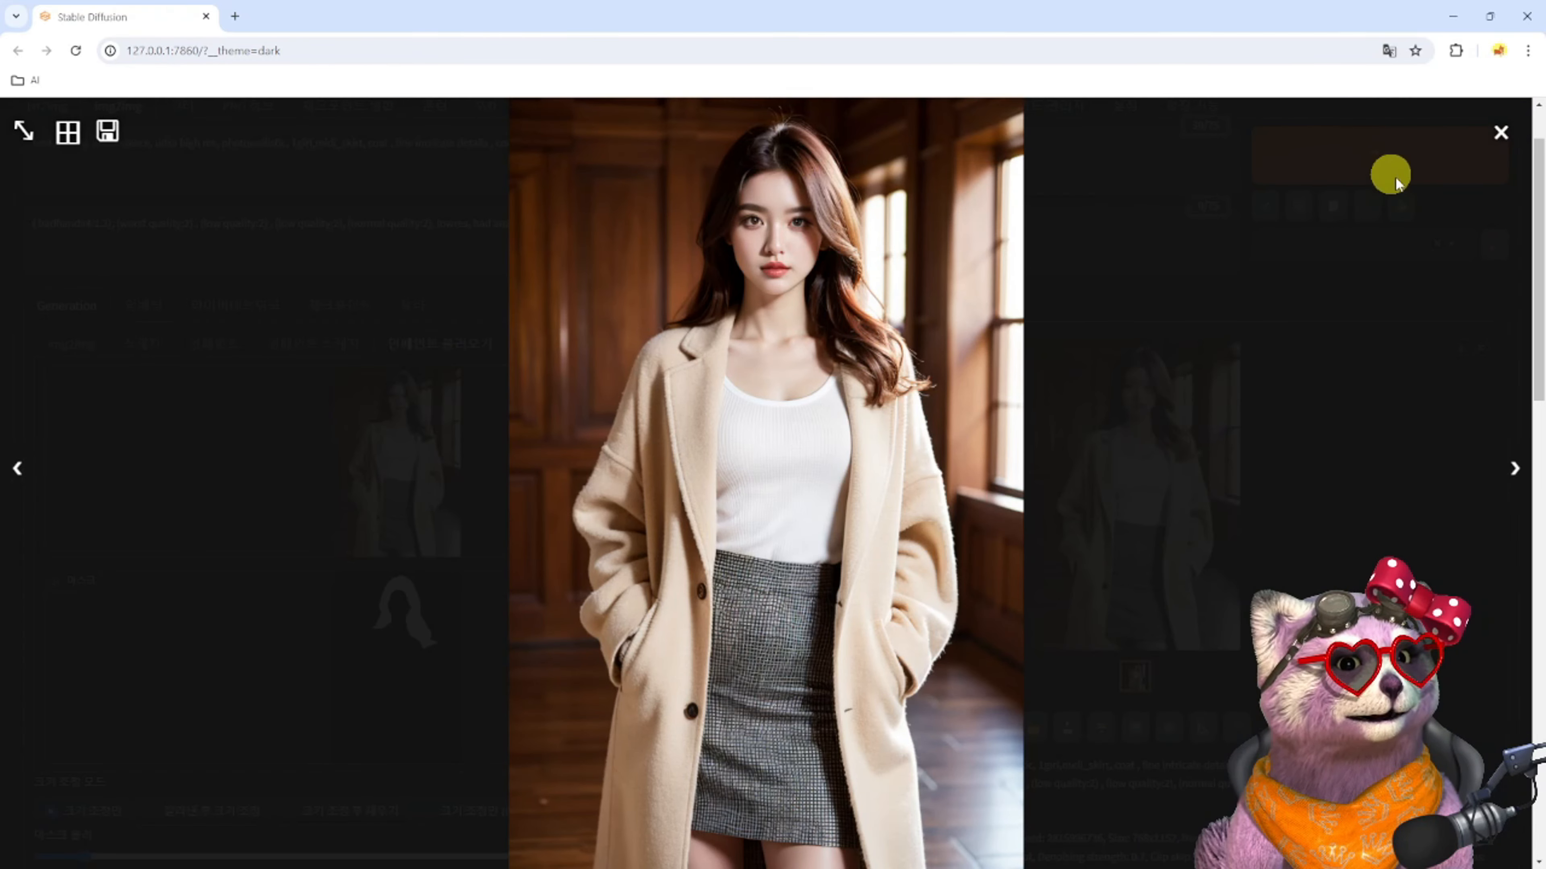
pyautogui.click(1500, 132)
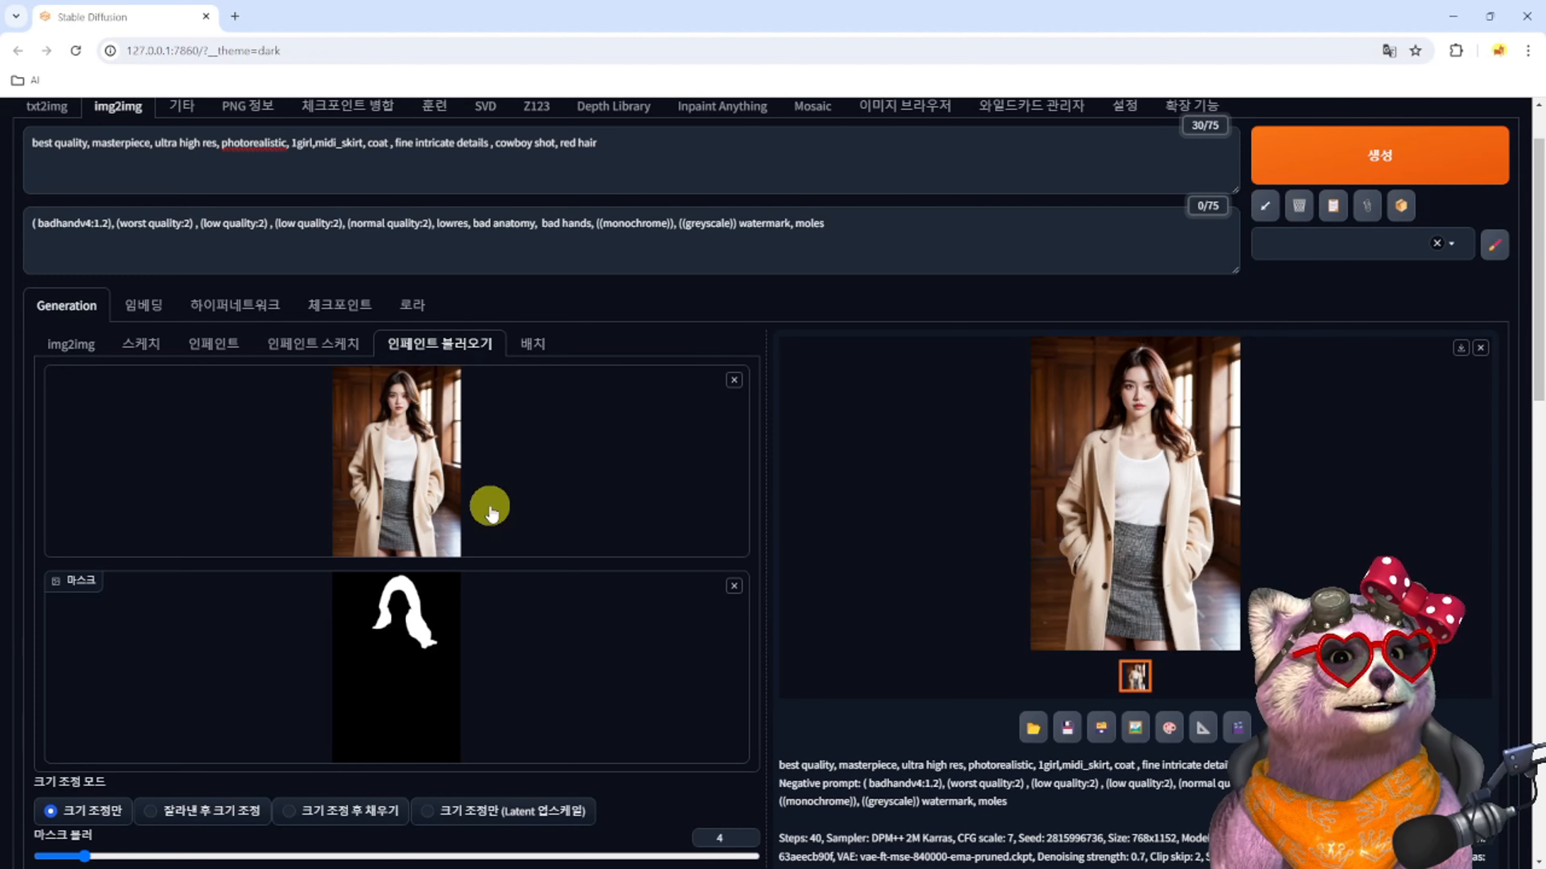
# Change the hair prompt to "(red hair:1.5)", regenerate the image and inspect it enlarged
pyautogui.scroll(2, 511, 504)
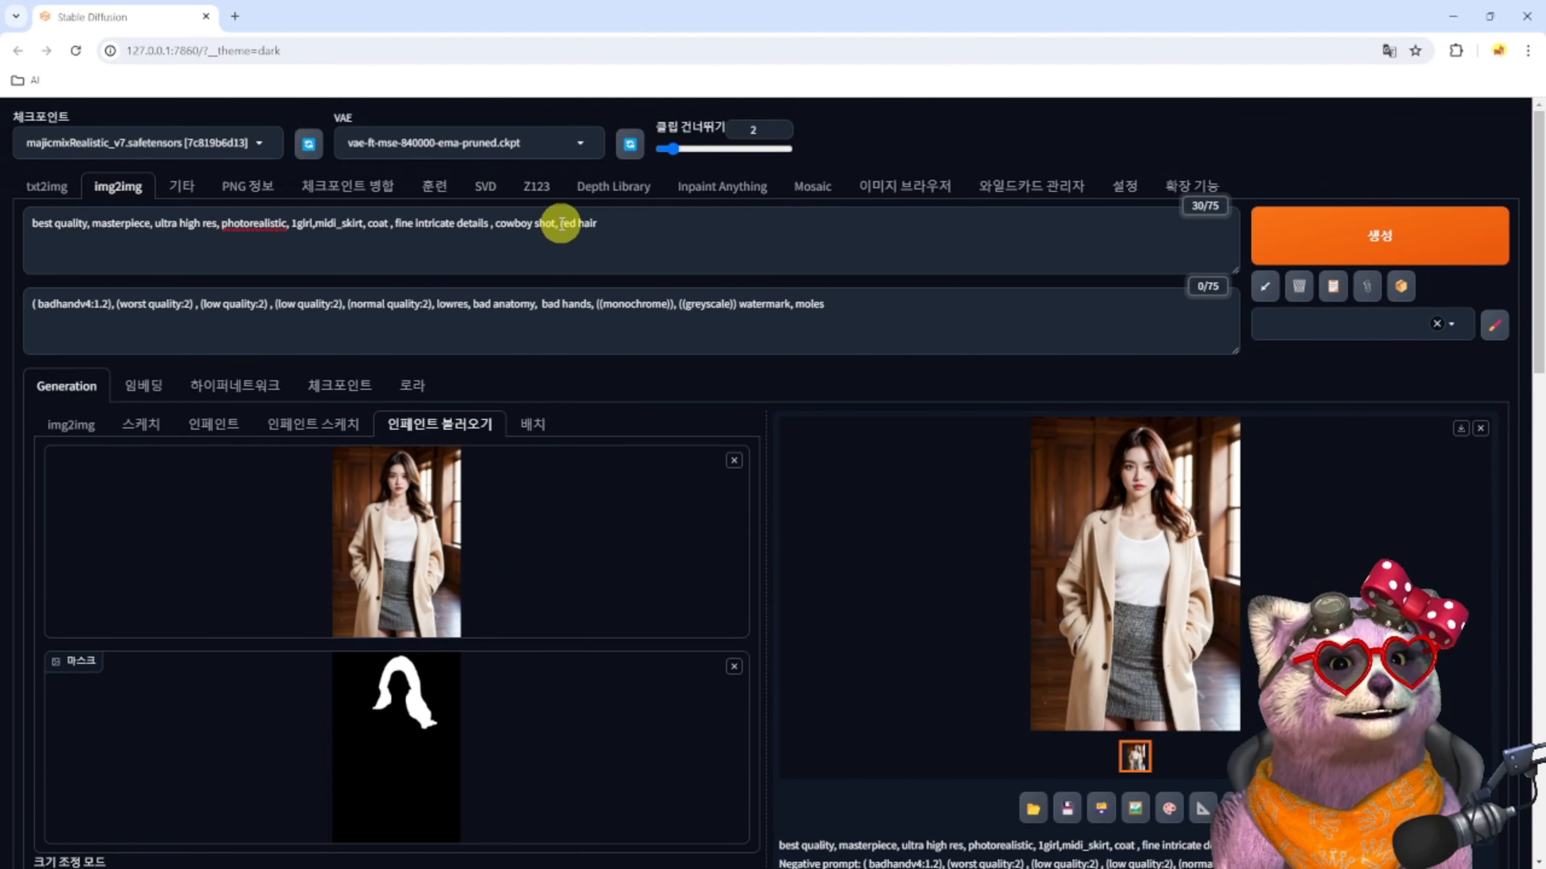
pyautogui.click(558, 223)
pyautogui.write('(')
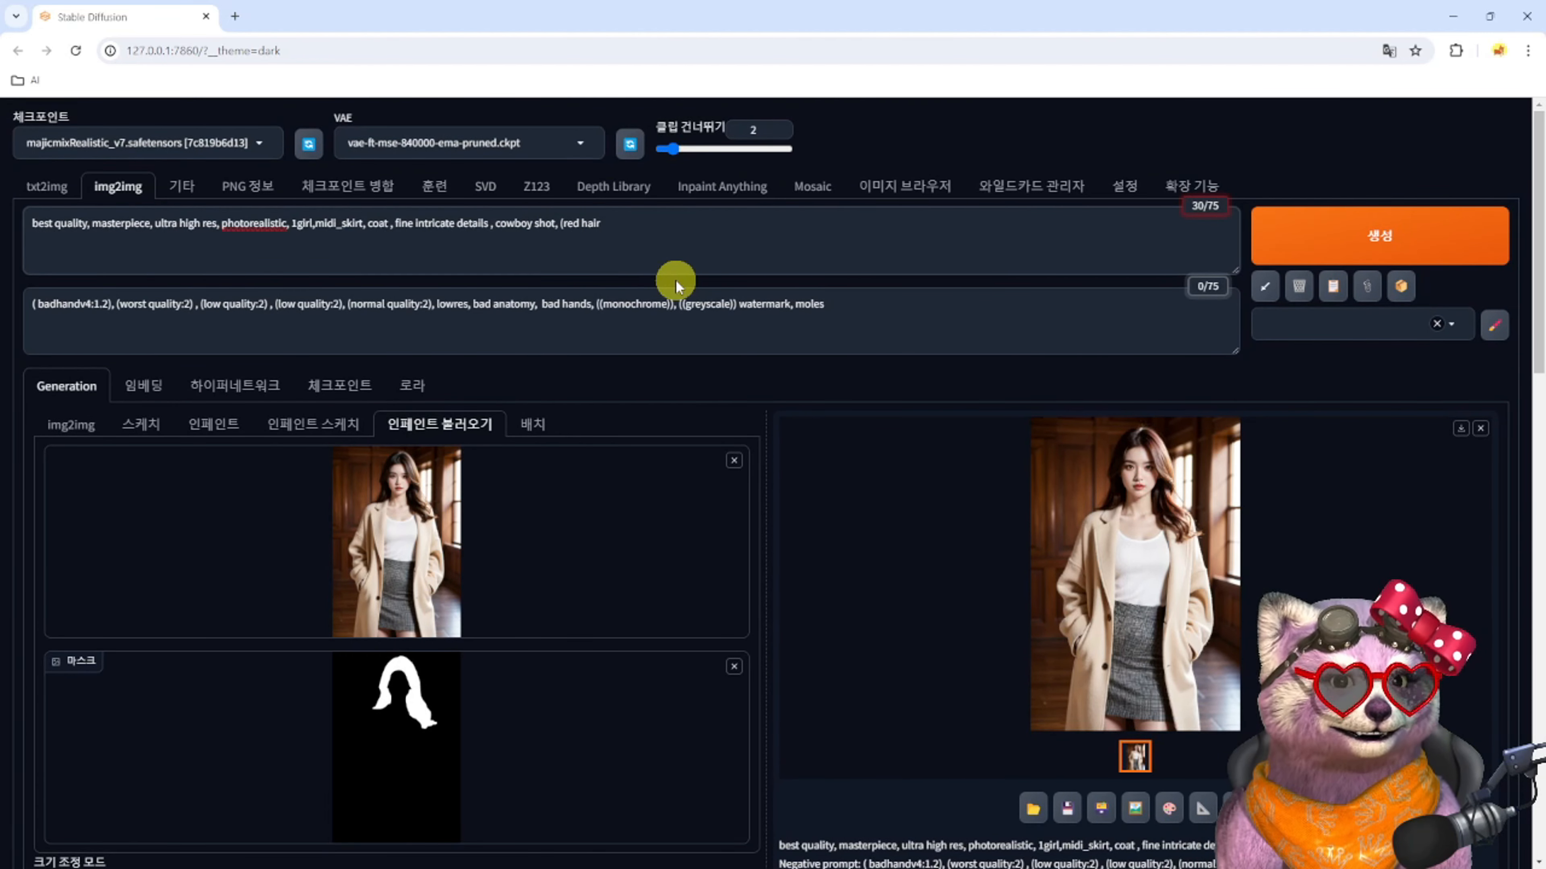
pyautogui.write(':1.5)')
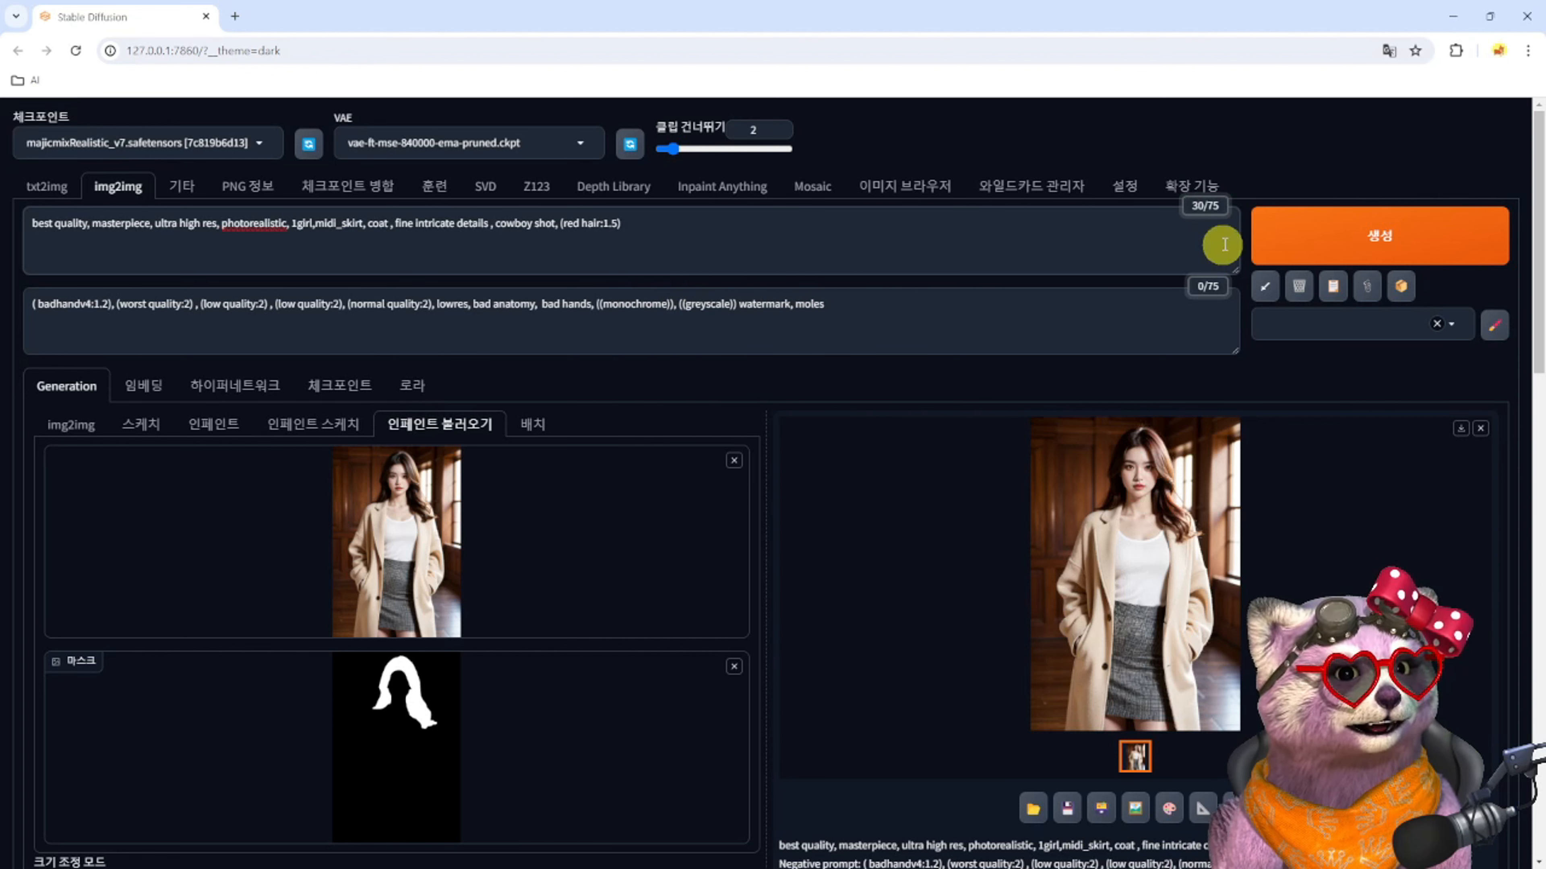
pyautogui.click(1333, 247)
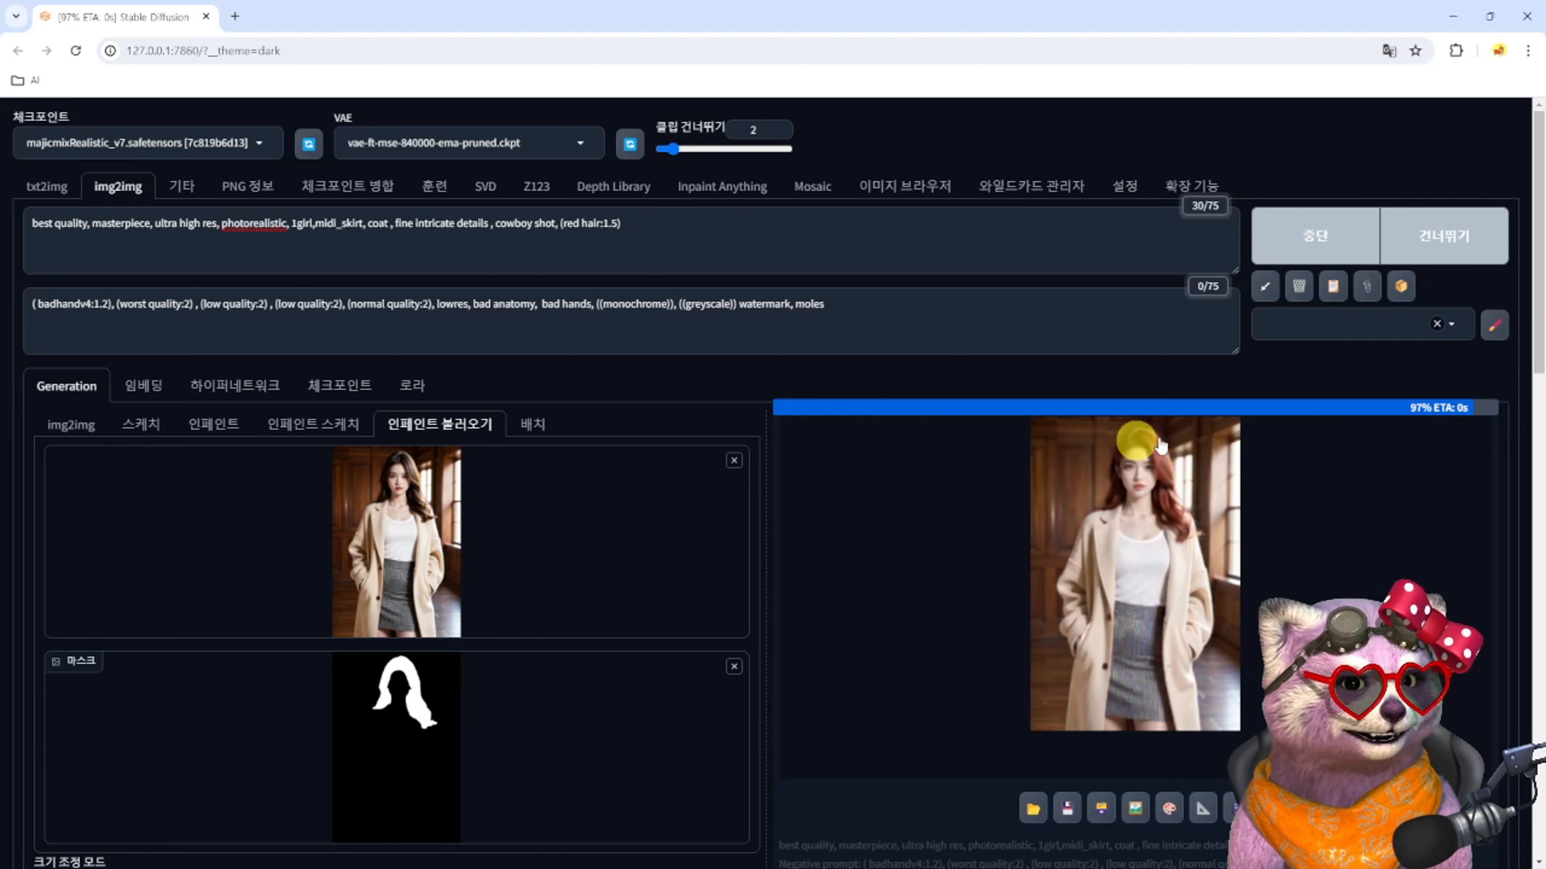
pyautogui.click(1159, 545)
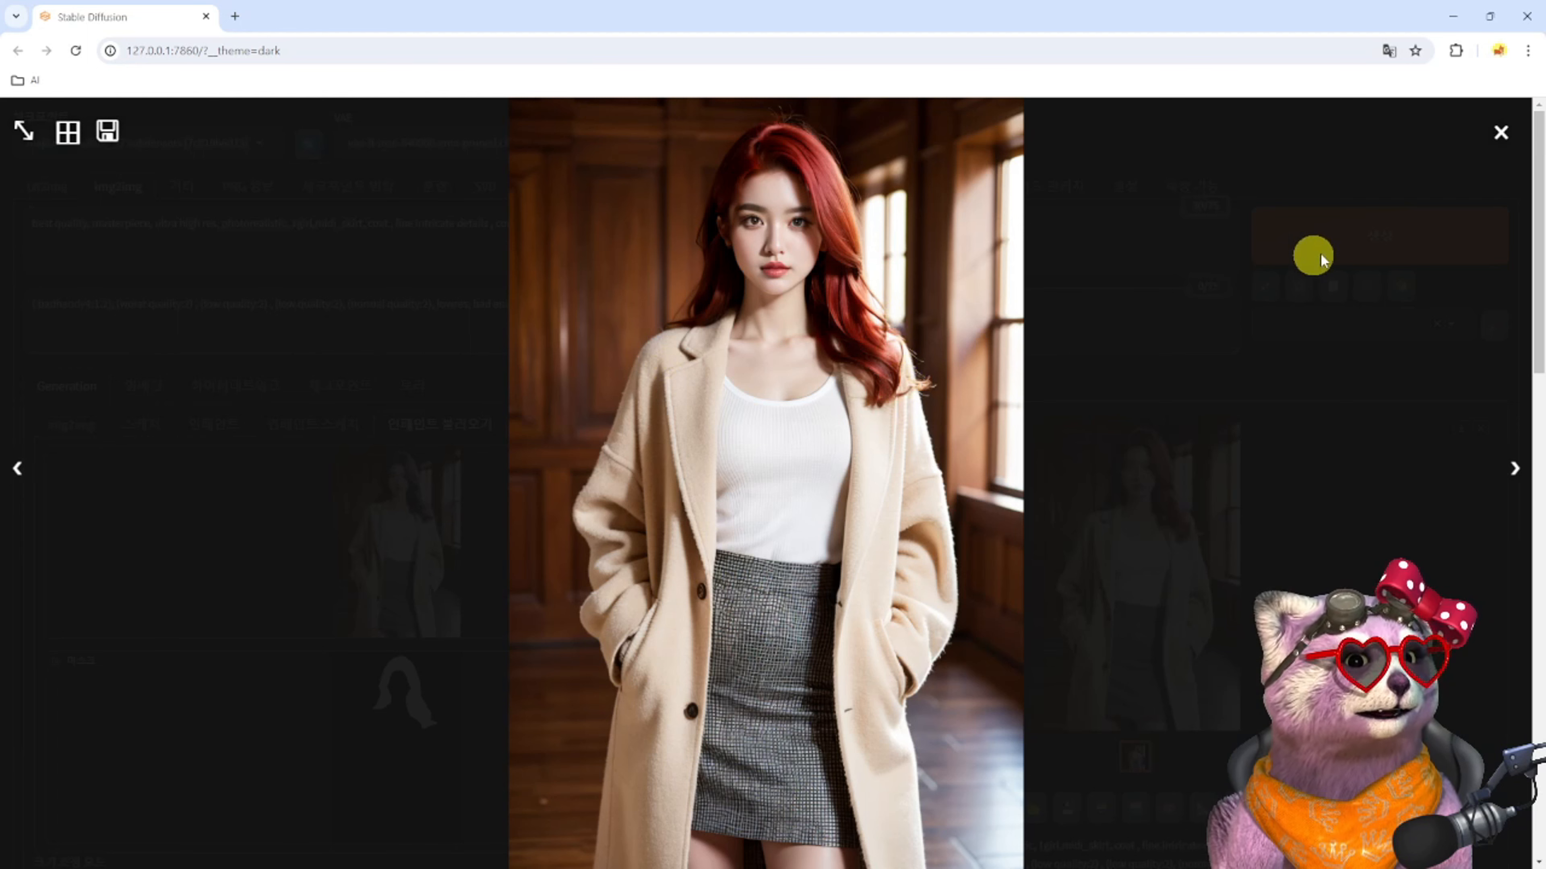
pyautogui.click(1500, 132)
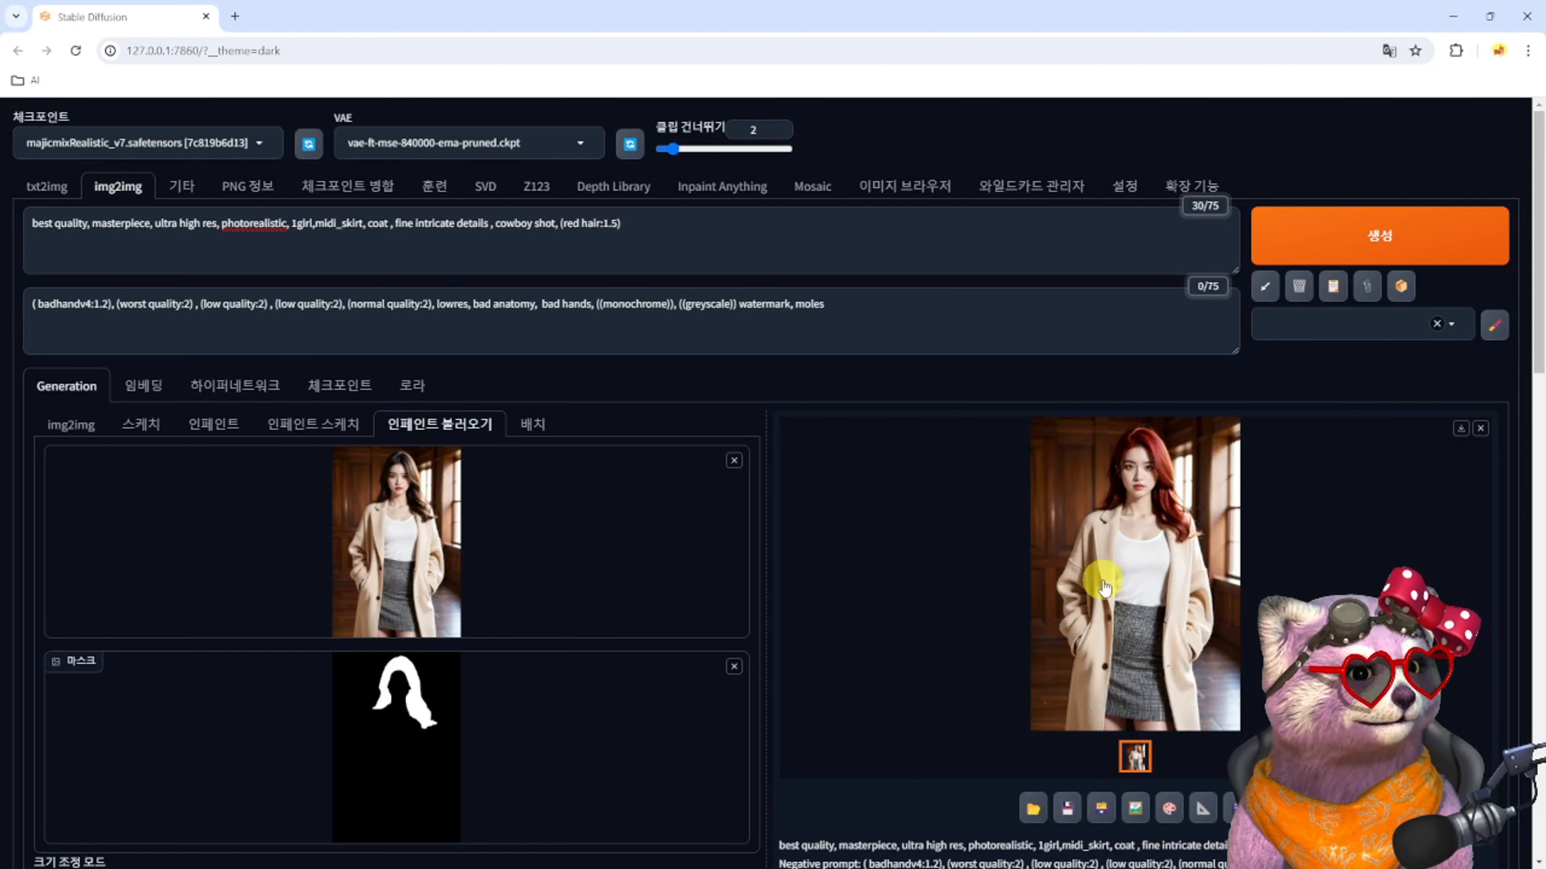
# Copy the generated red-haired image and paste it into Inpaint Anything as the new input image in place of the old one
pyautogui.rightClick(1158, 594)
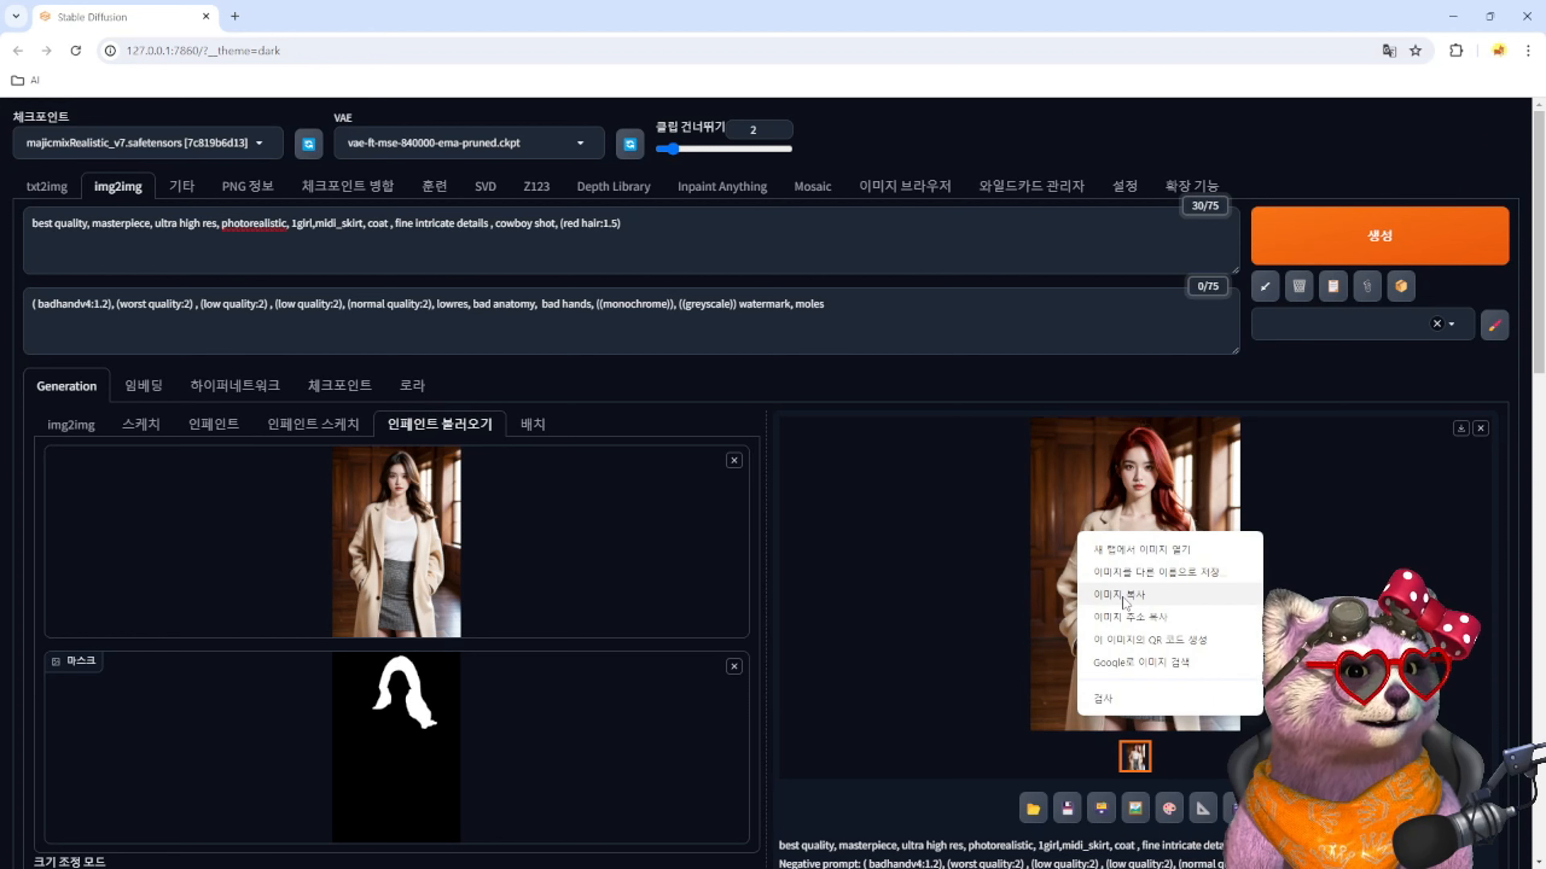
pyautogui.click(1123, 598)
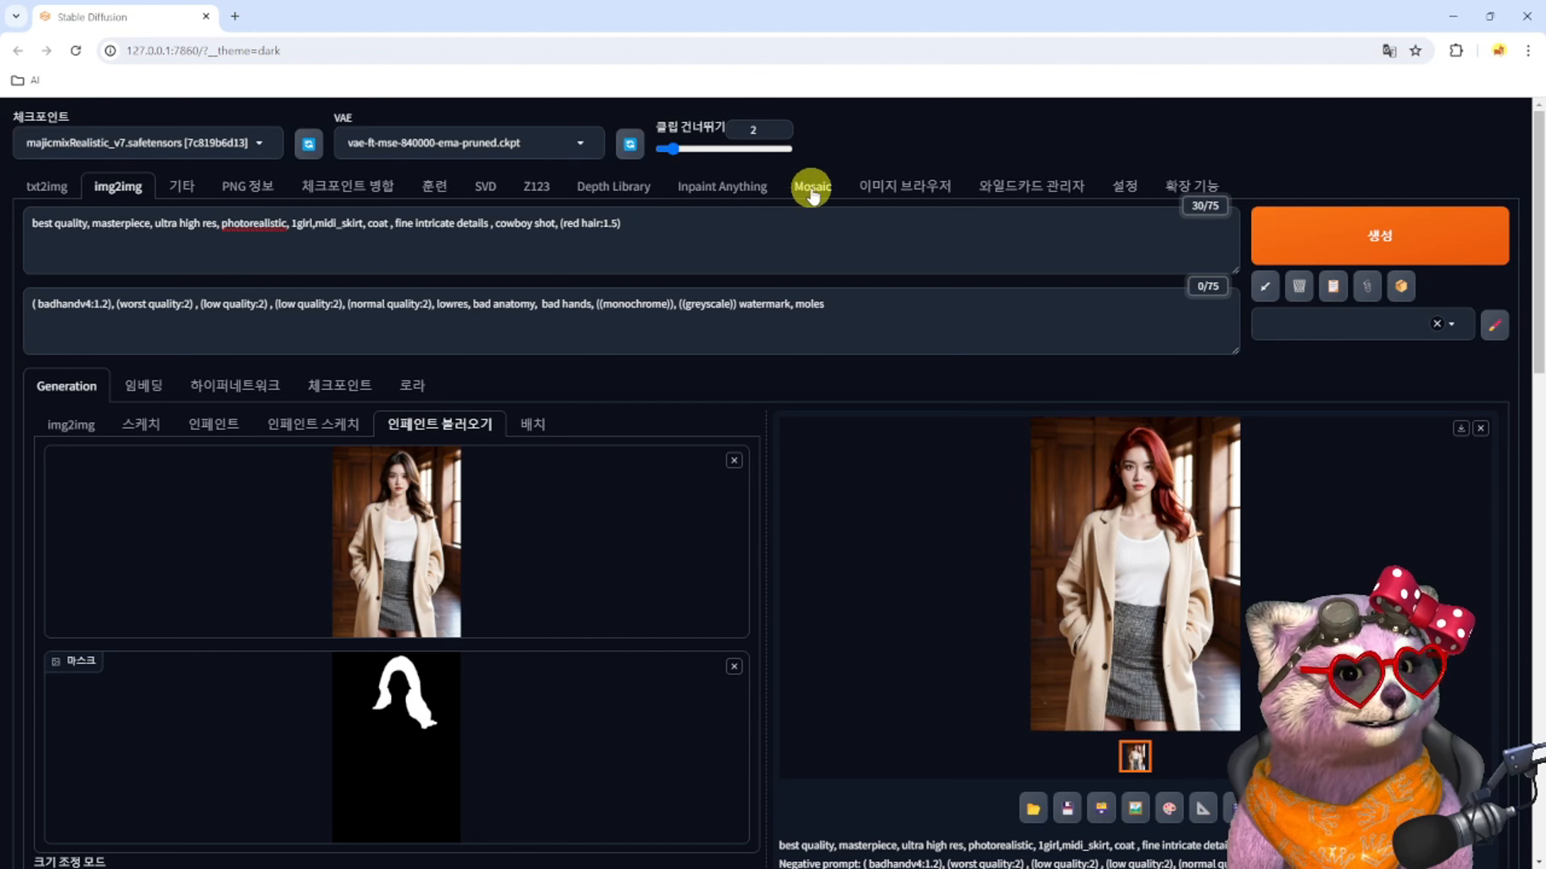
pyautogui.click(740, 190)
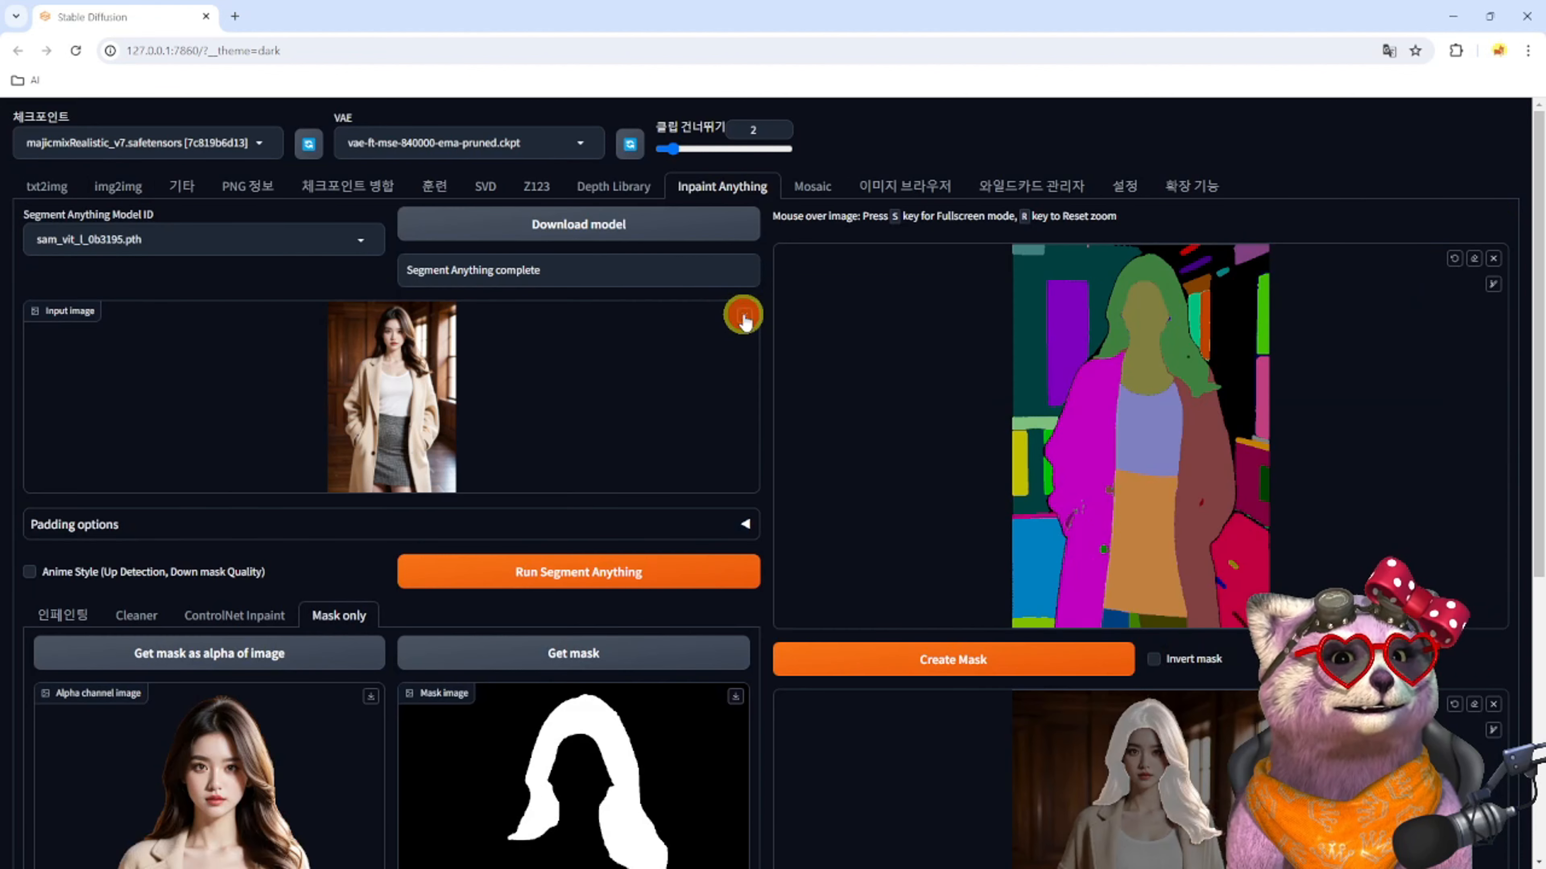
pyautogui.click(744, 316)
pyautogui.hotkey('ctrl', 'v')
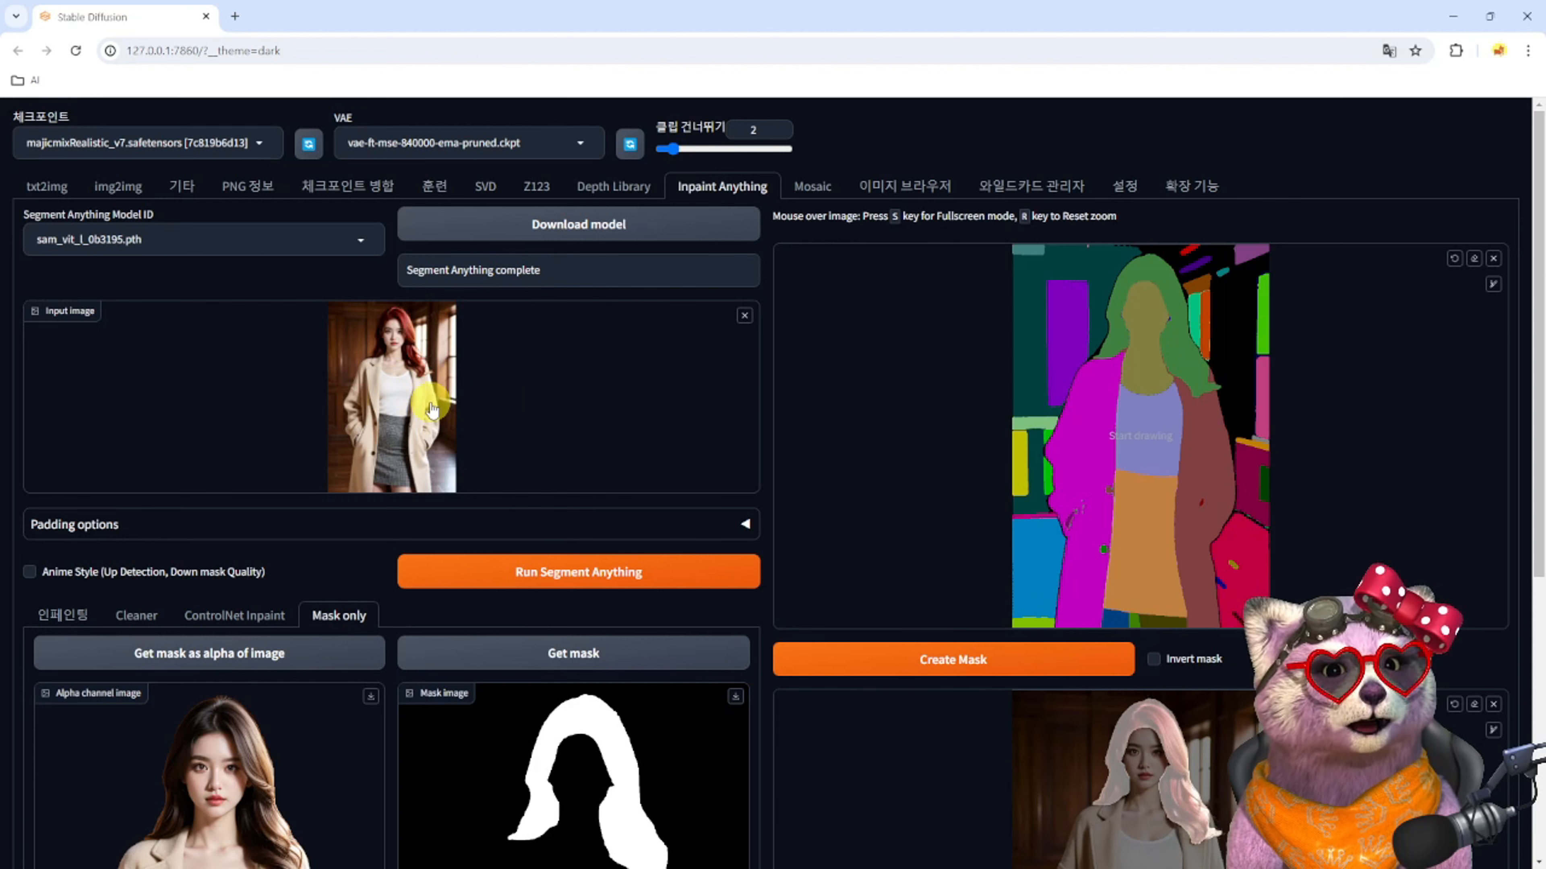
# Segment the pasted red-haired image with the FastSAM-s.pt model
pyautogui.click(359, 242)
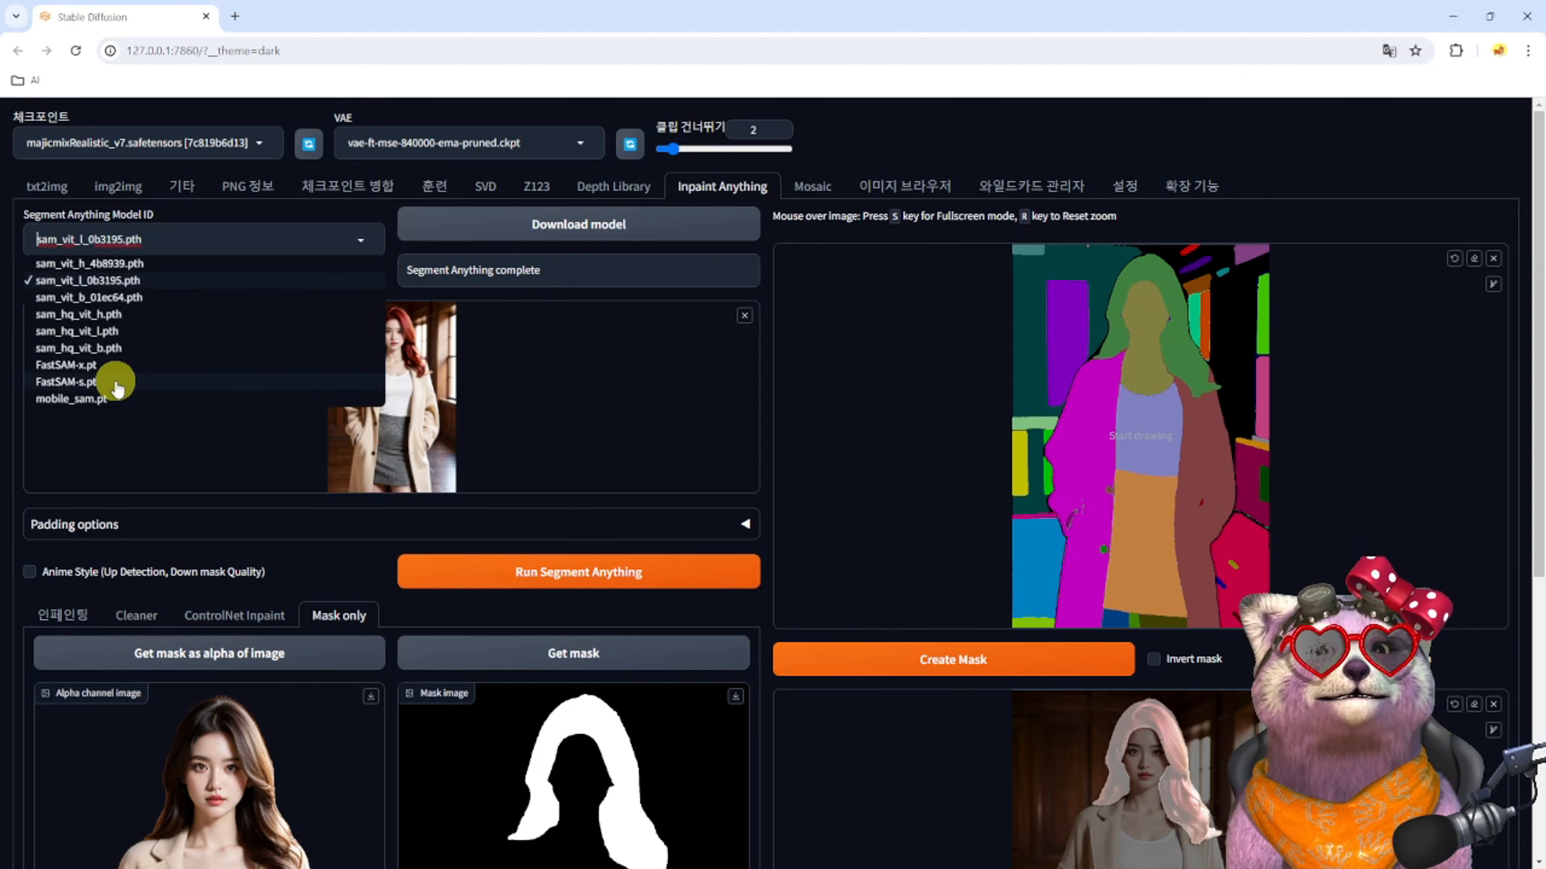
pyautogui.click(64, 382)
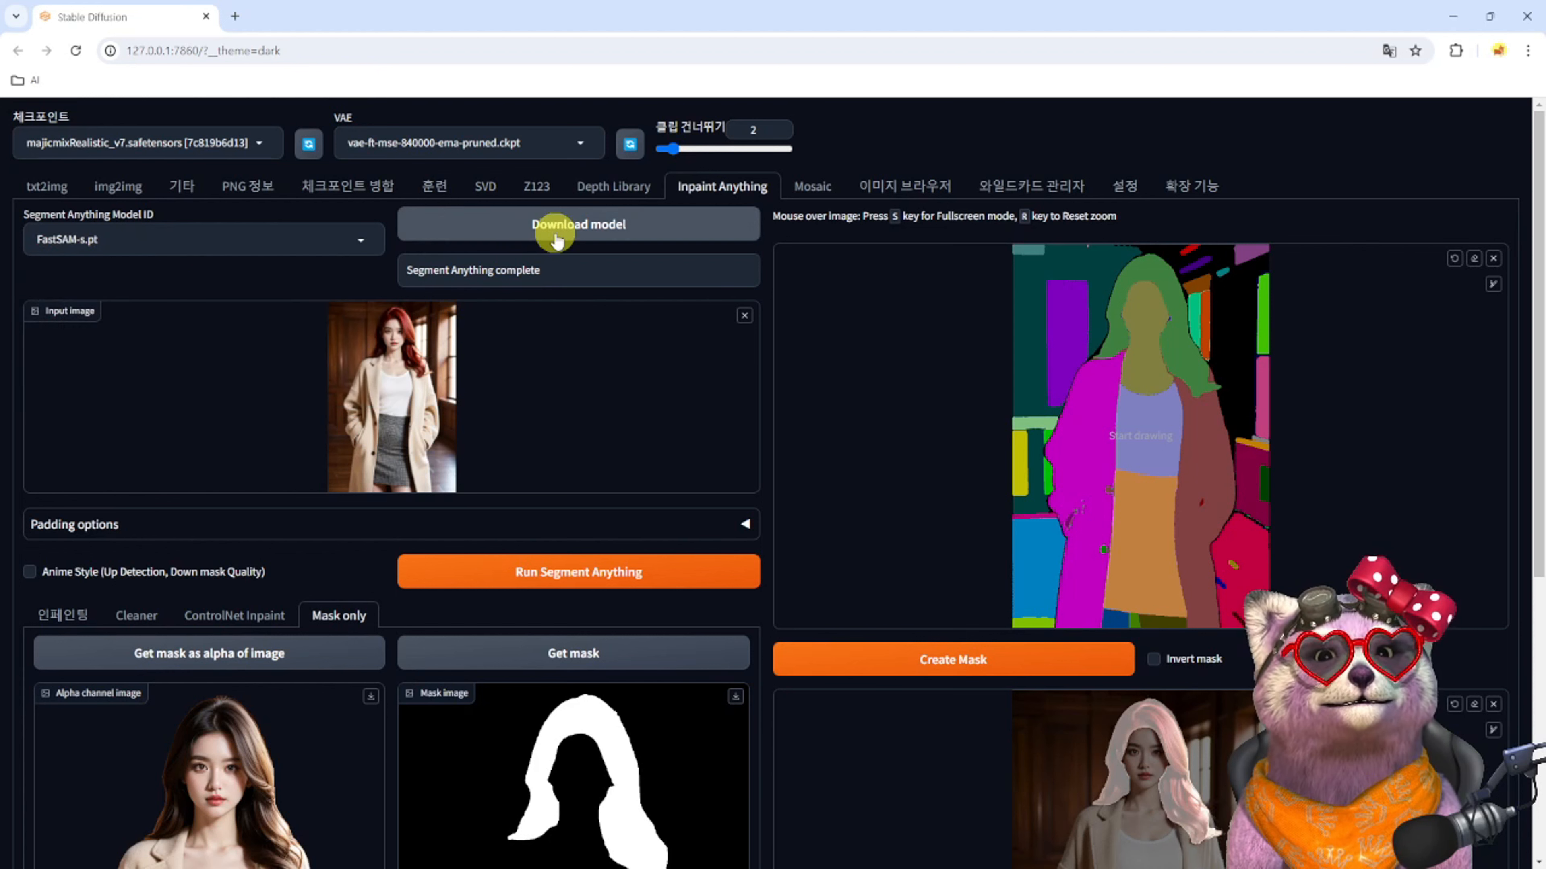
pyautogui.click(552, 575)
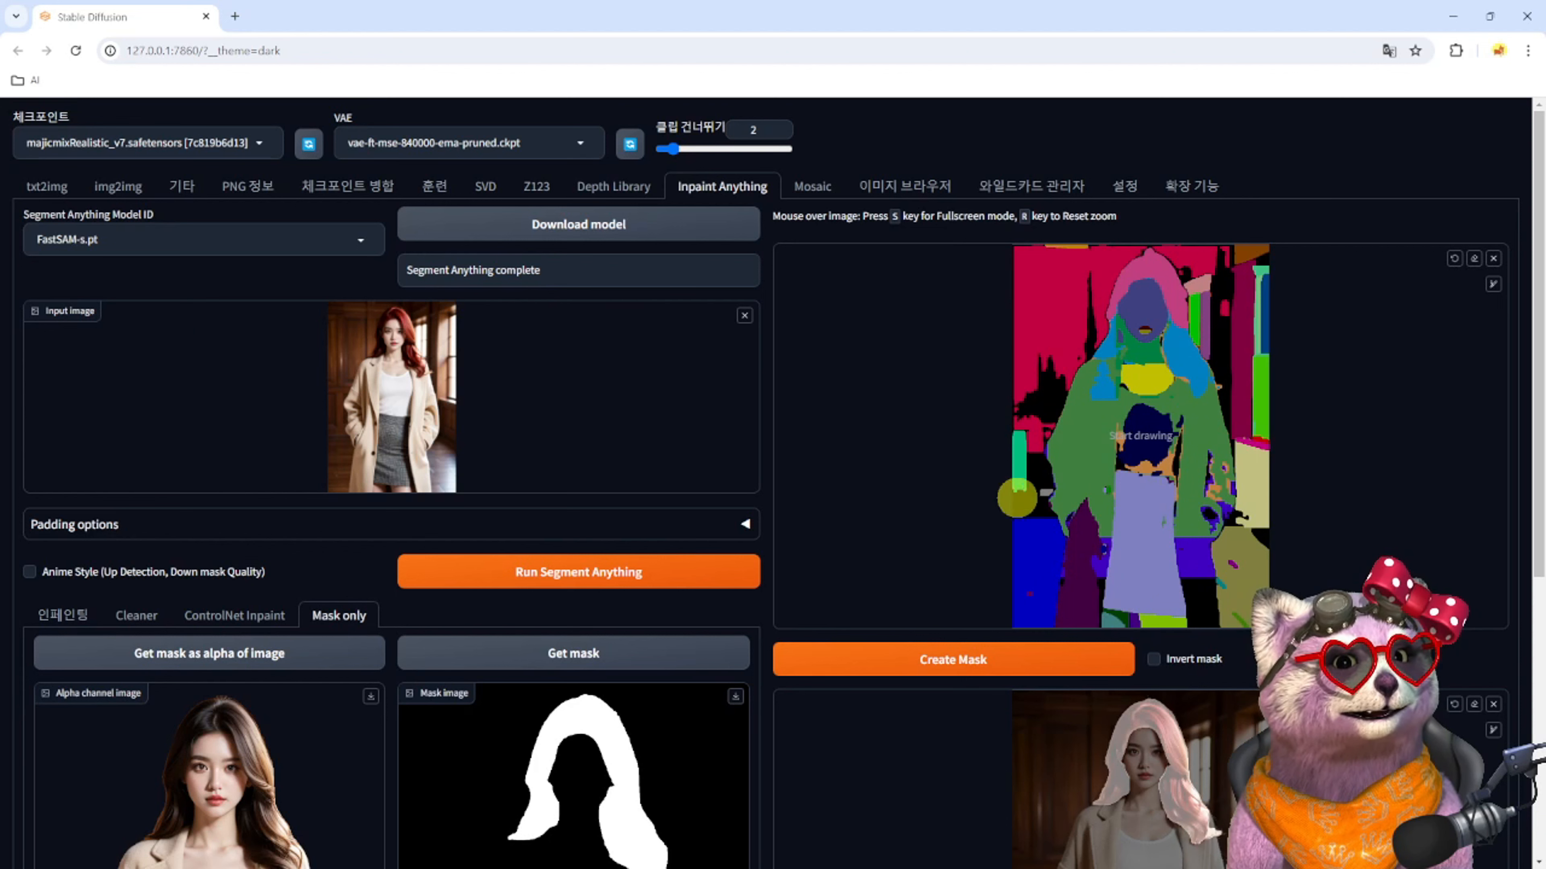
# Switch the segmentation model to mobile_sam.pt and segment the red-haired image again
pyautogui.click(359, 241)
pyautogui.click(72, 395)
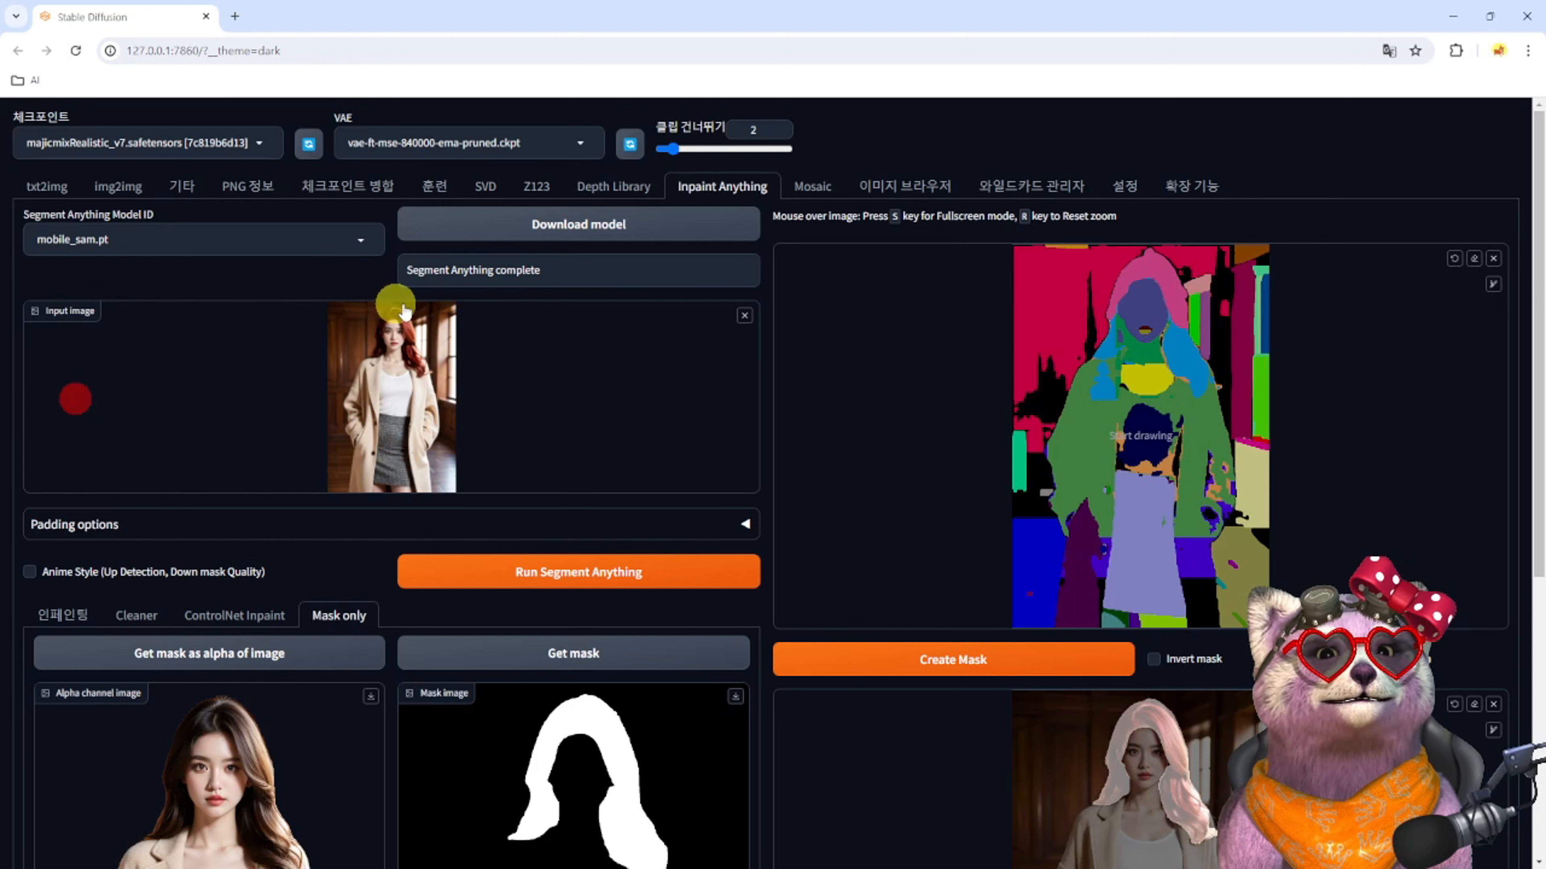
pyautogui.click(565, 571)
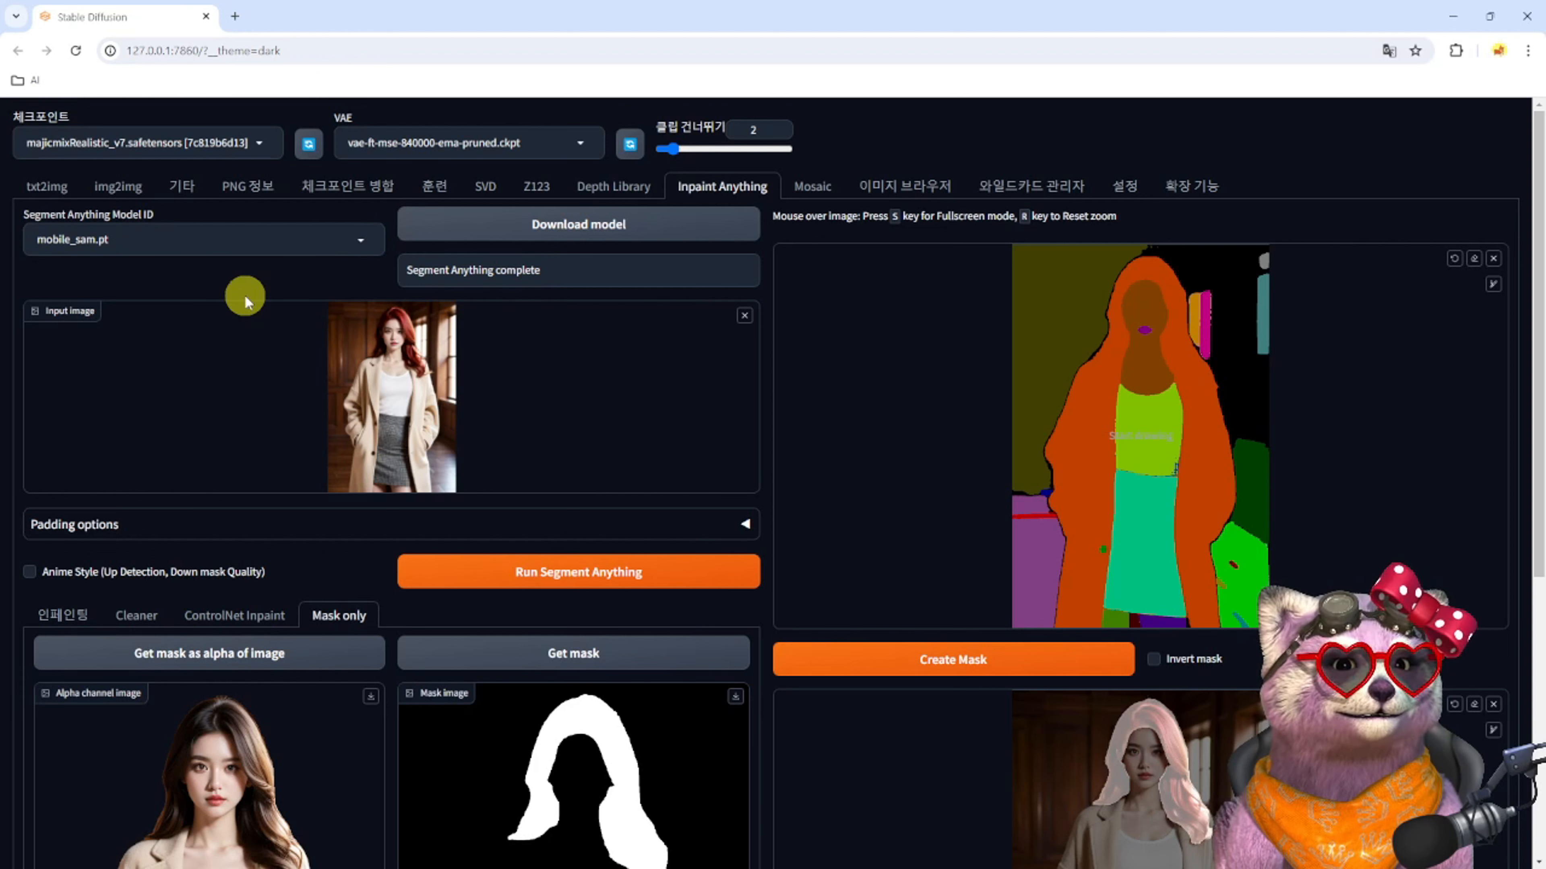
pyautogui.click(544, 570)
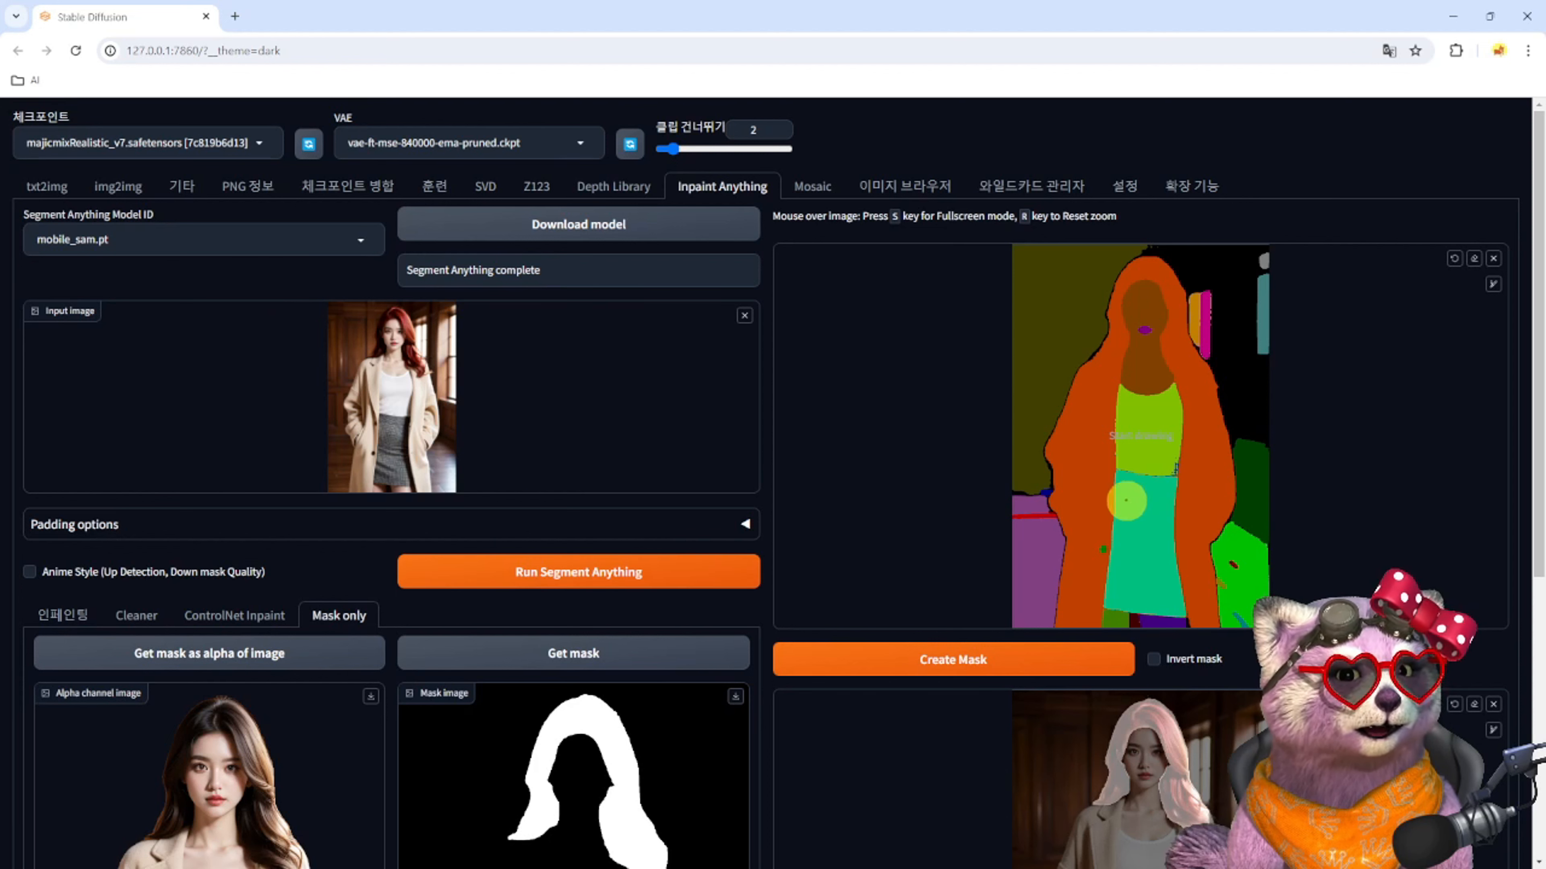
# Mark the skirt segment, create its mask and send the mask to img2img inpaint
pyautogui.click(1092, 507)
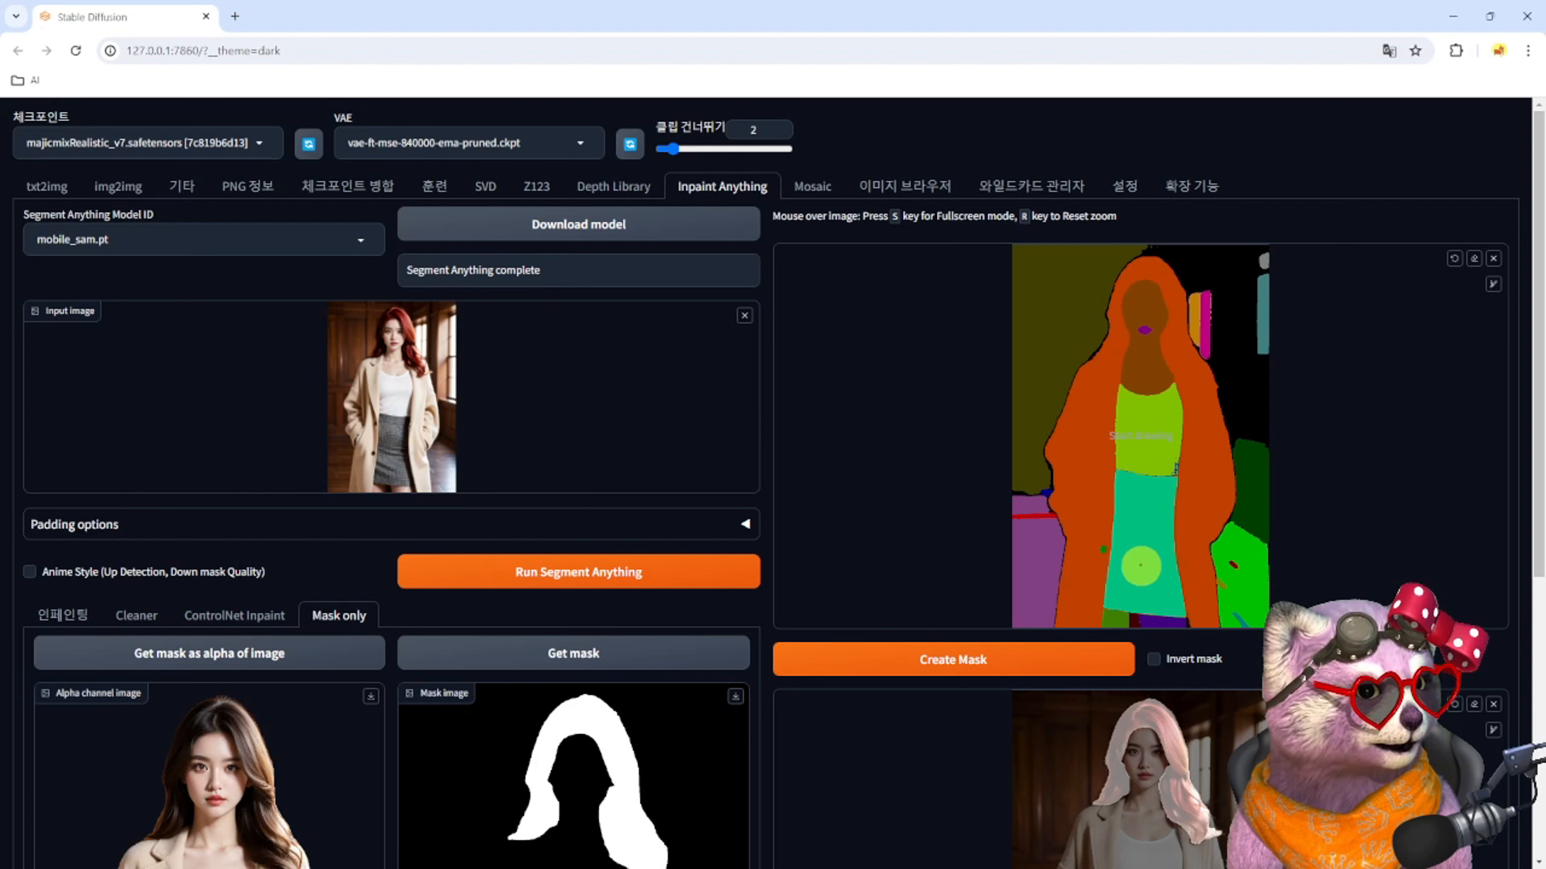
pyautogui.scroll(-2, 1137, 590)
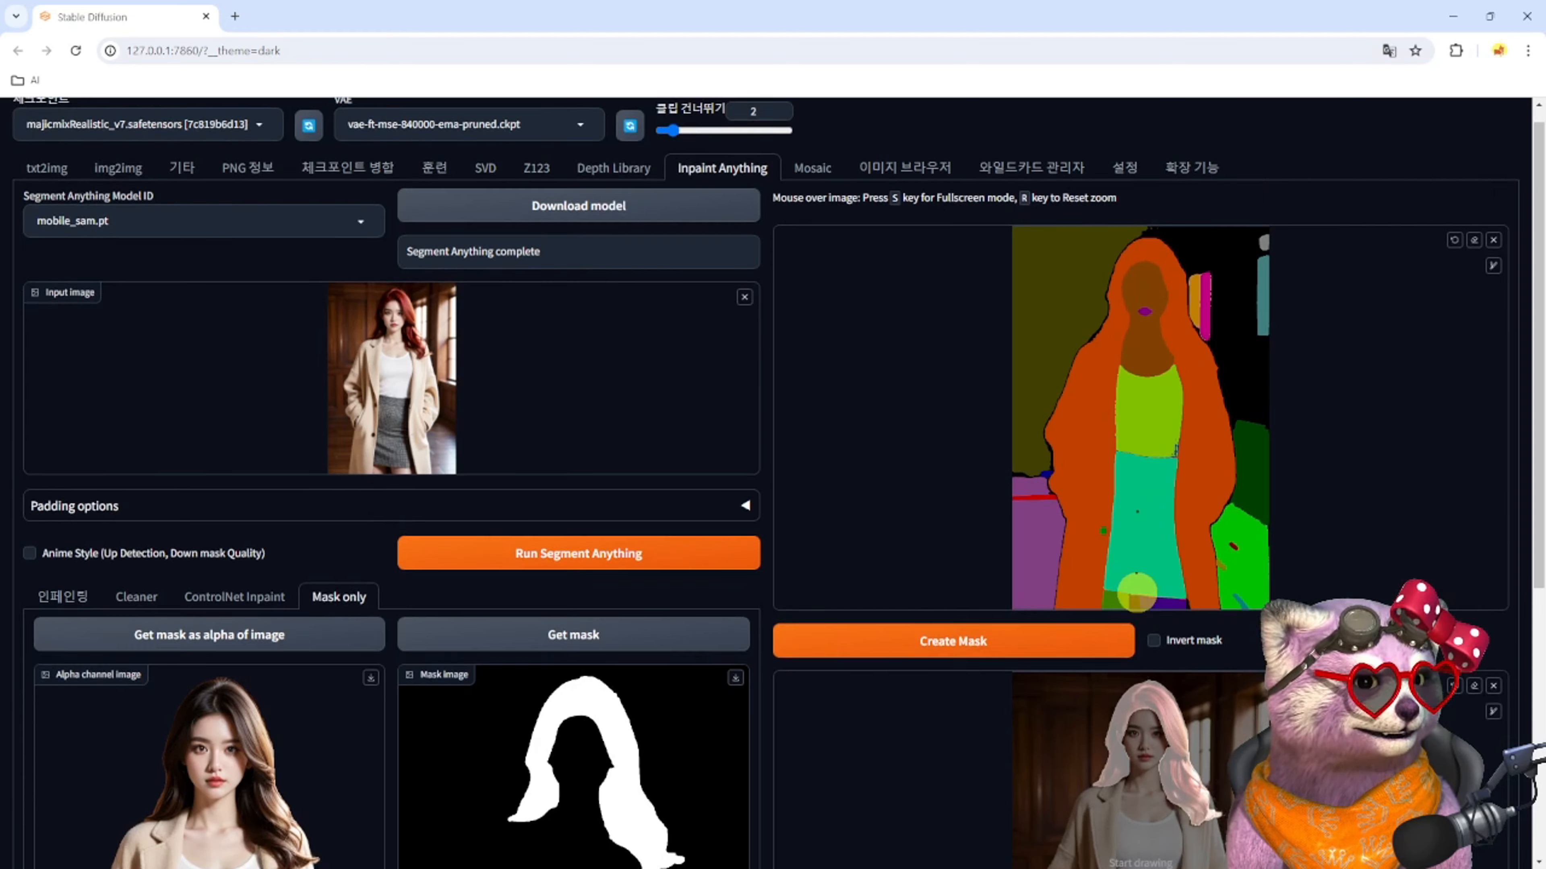
pyautogui.scroll(-1, 1136, 590)
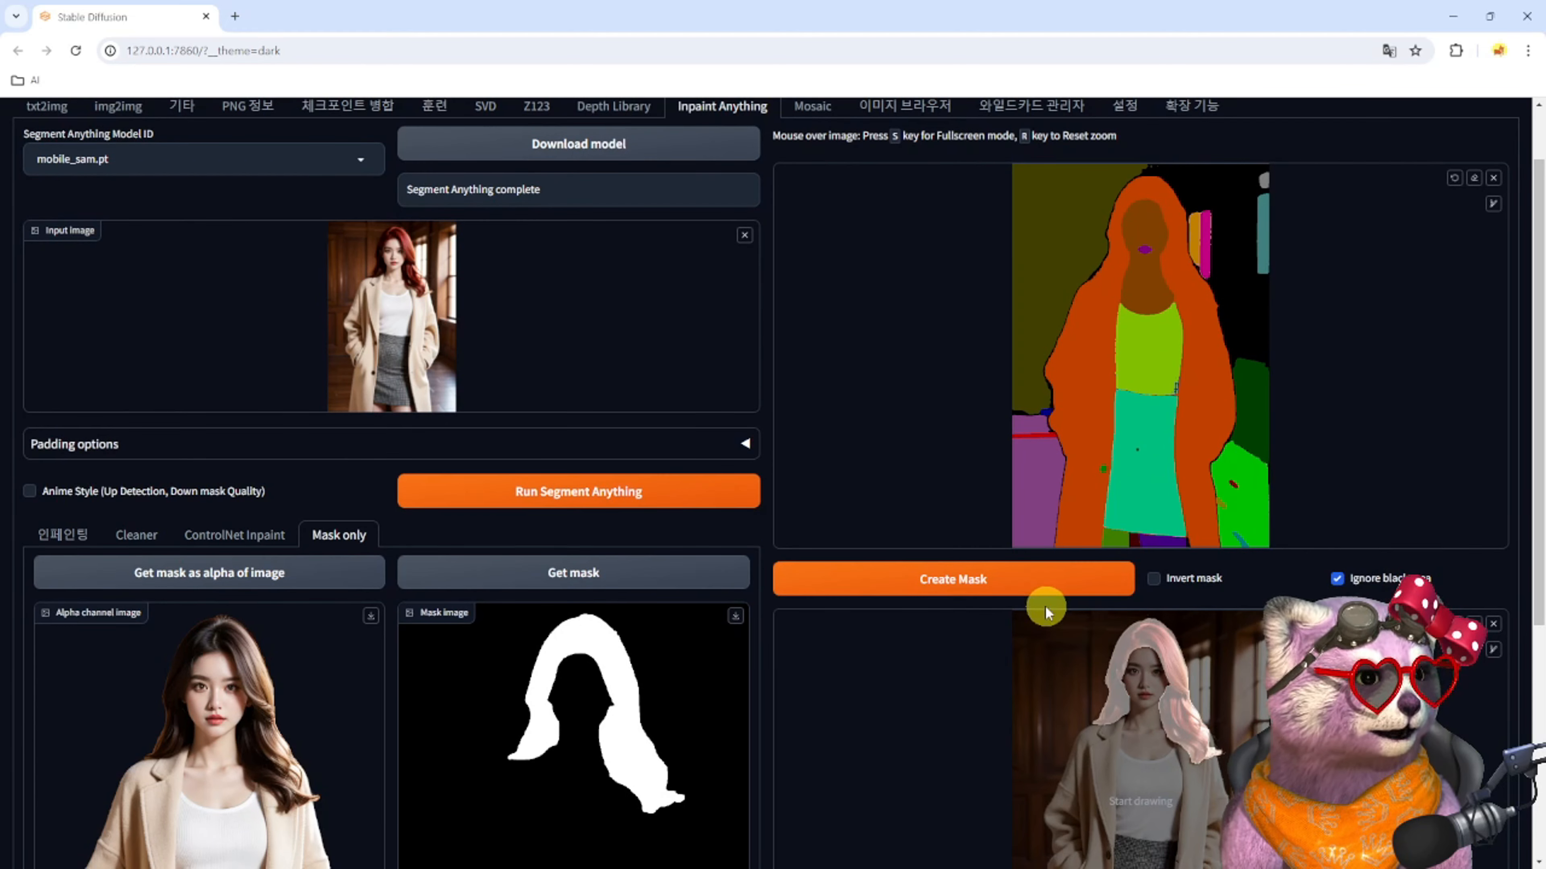
pyautogui.click(974, 593)
pyautogui.scroll(-6, 972, 594)
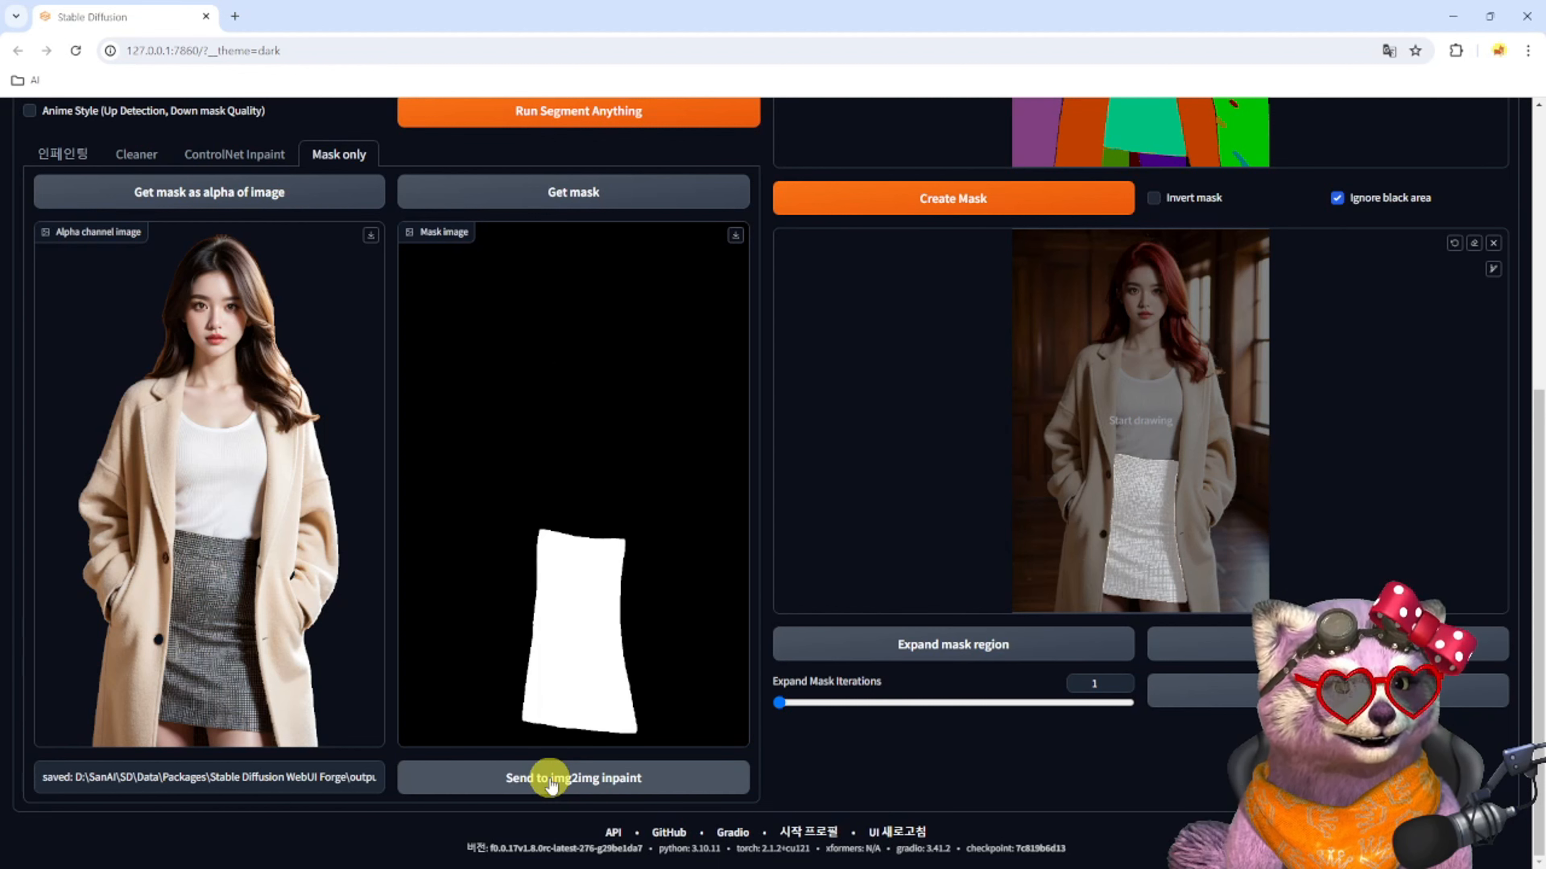
pyautogui.click(550, 779)
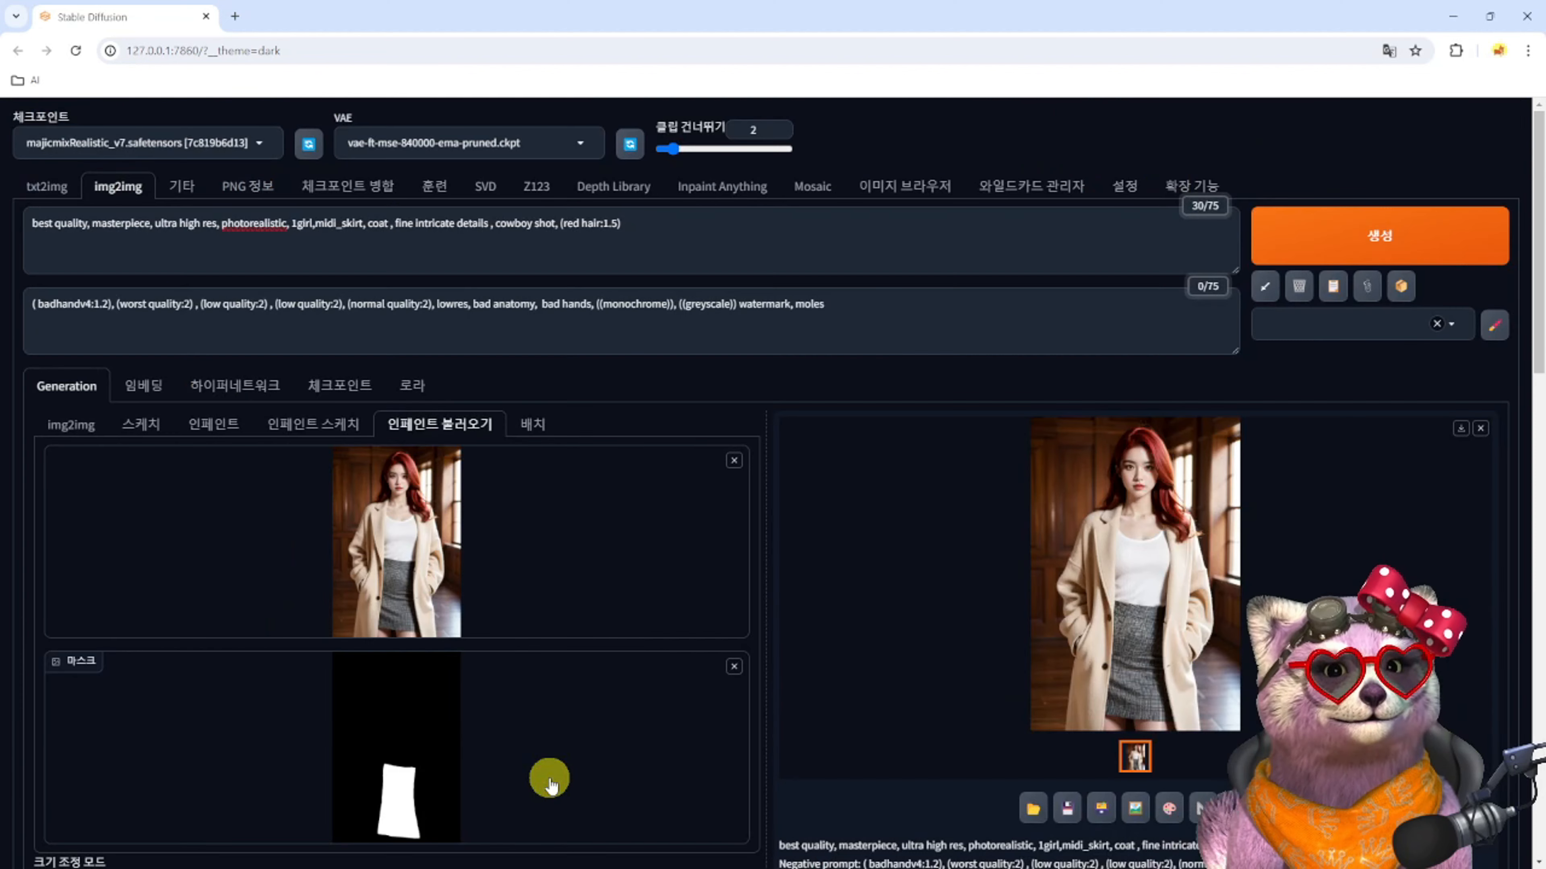
# Replace "midi_skirt" with "Leather_skirt" in the positive prompt and generate the inpainted image
pyautogui.click(317, 227)
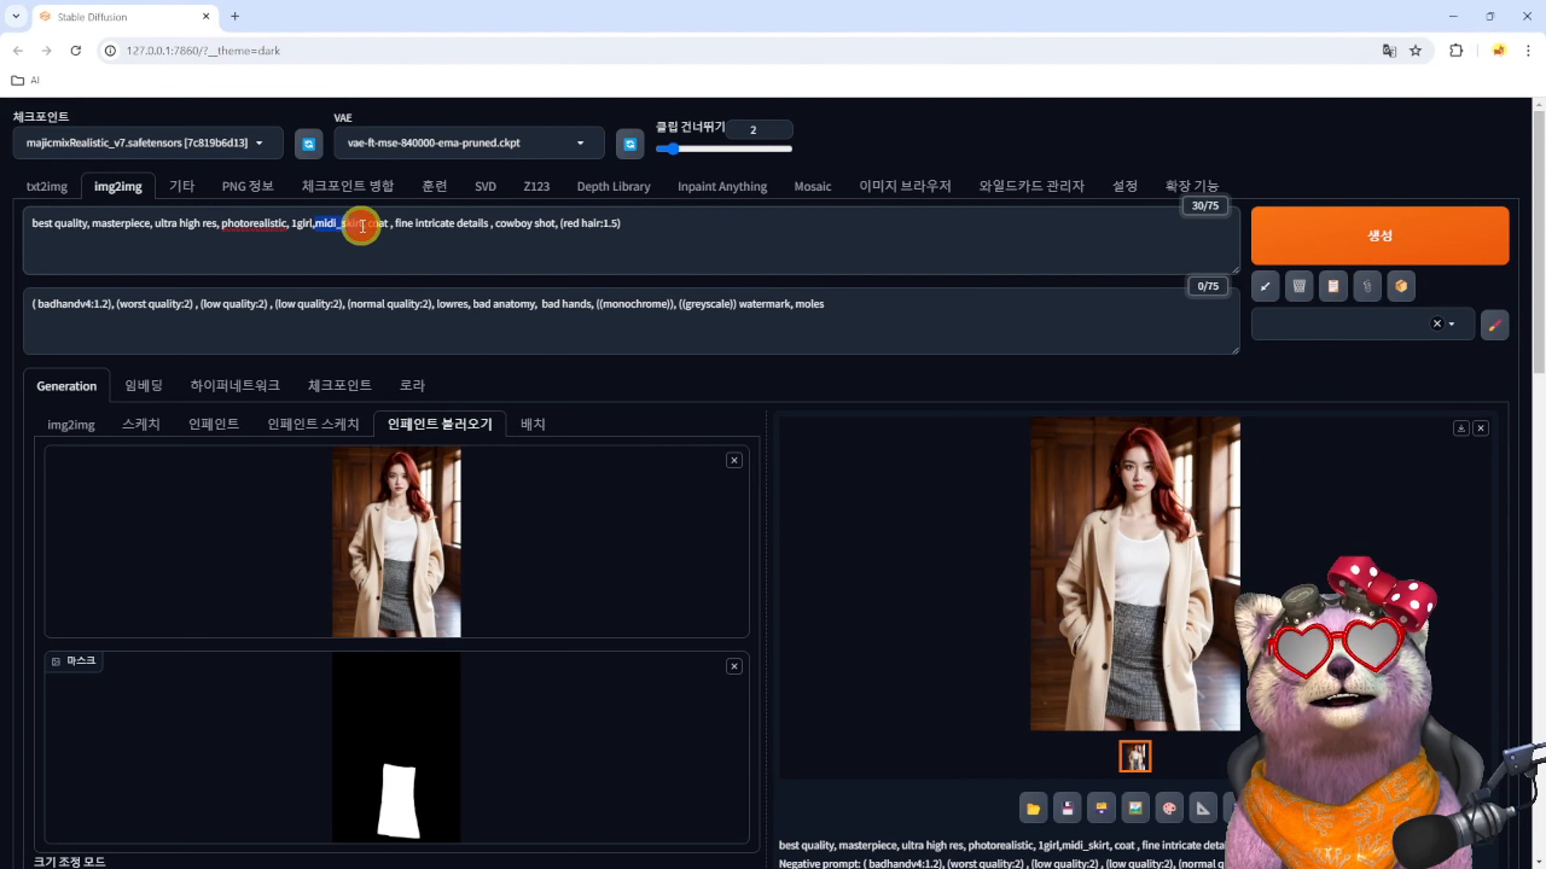
pyautogui.moveTo(362, 226); pyautogui.dragTo(362, 226)
pyautogui.write('Leather_skirt')
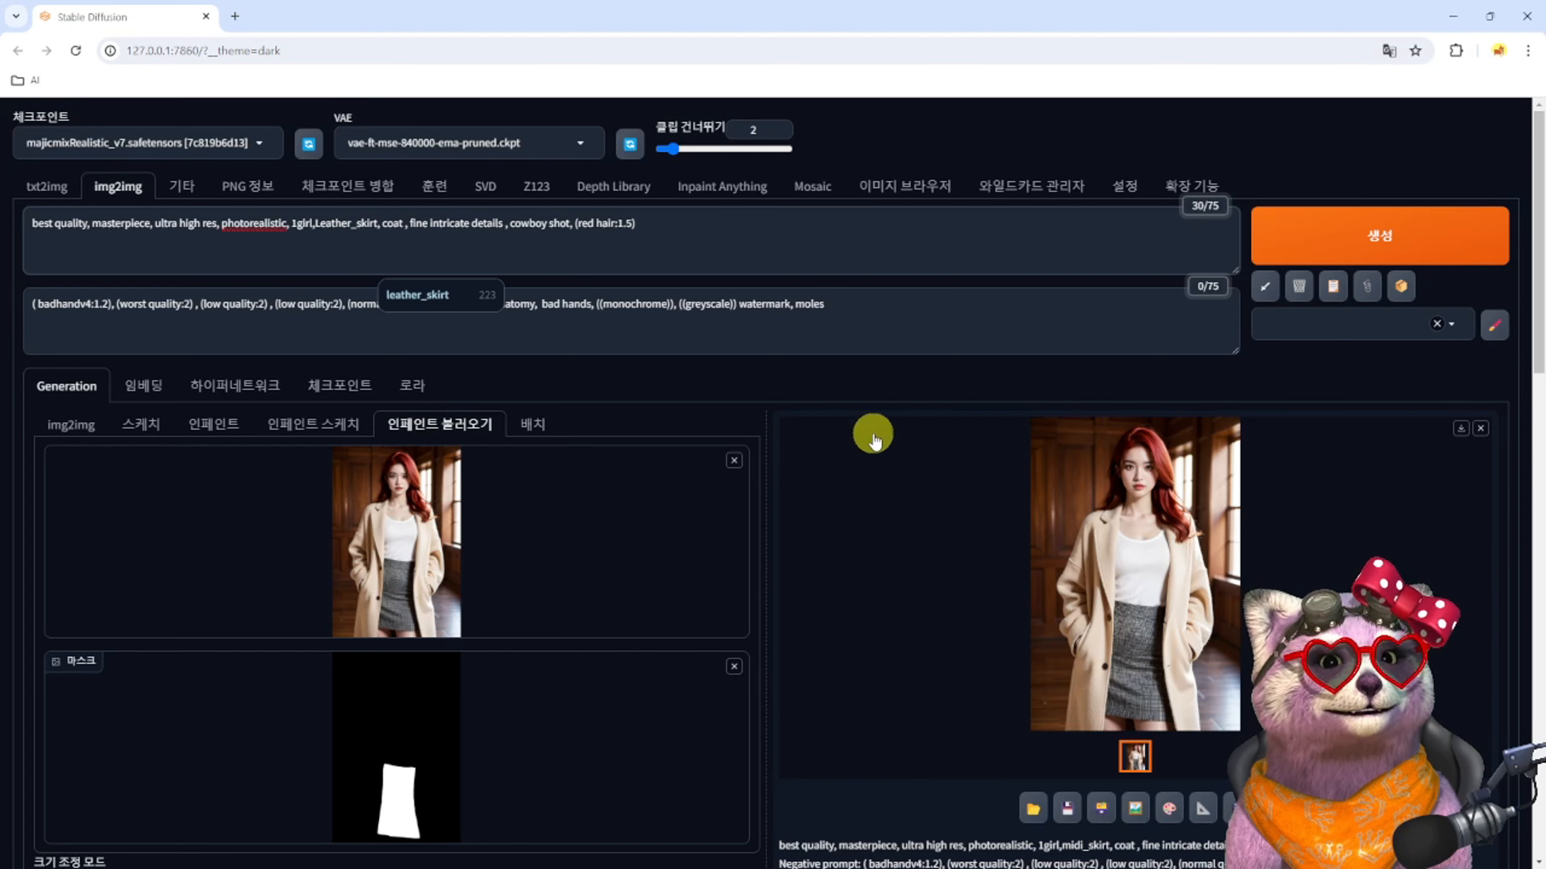
pyautogui.scroll(-8, 755, 664)
pyautogui.scroll(8, 584, 499)
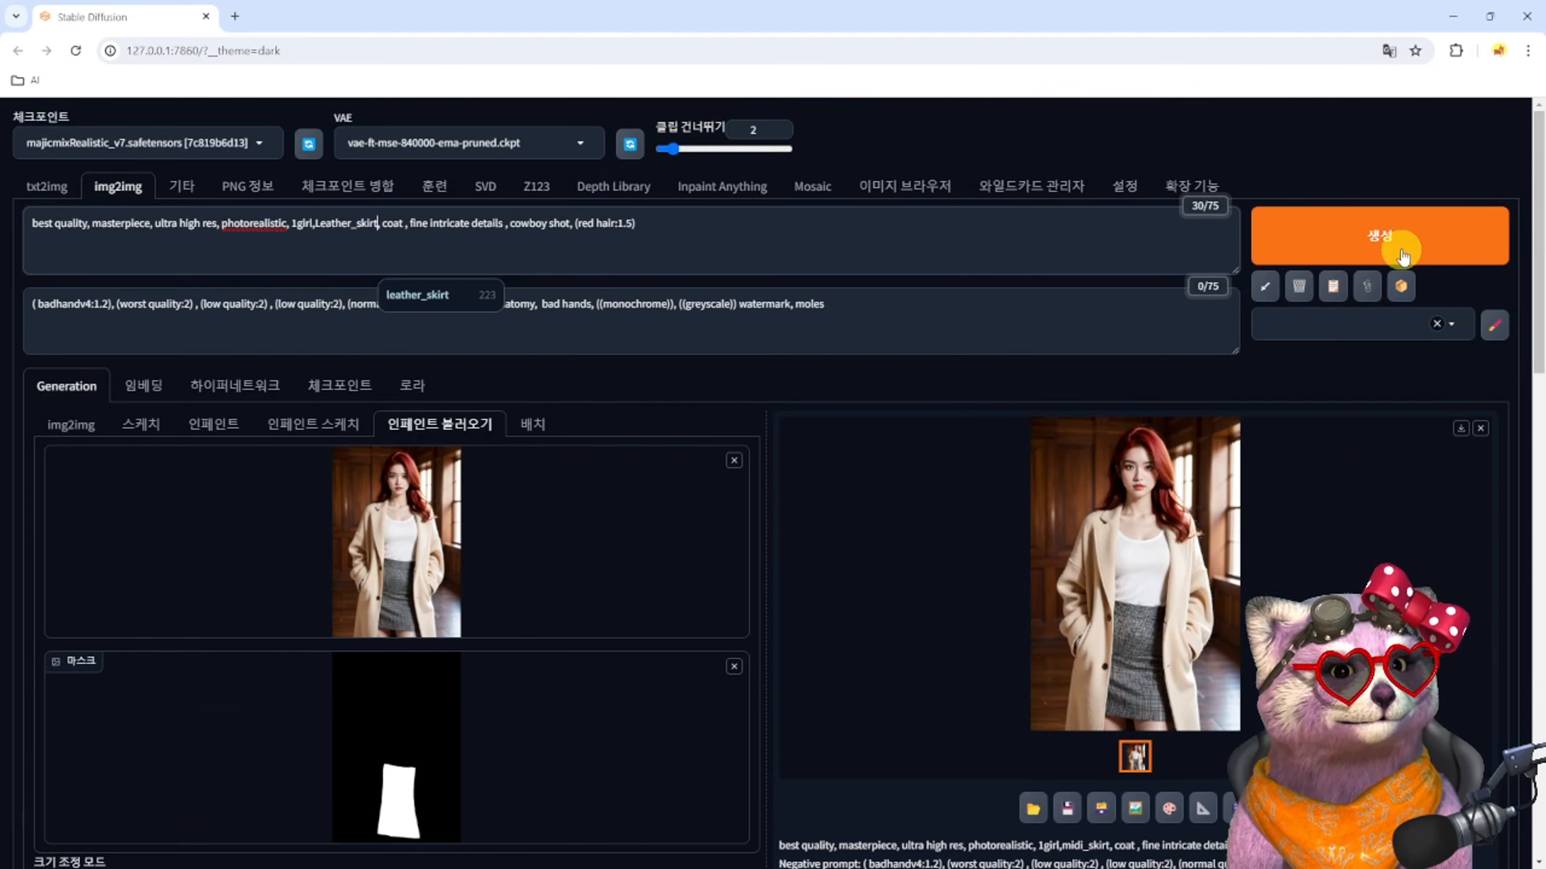
pyautogui.click(1402, 256)
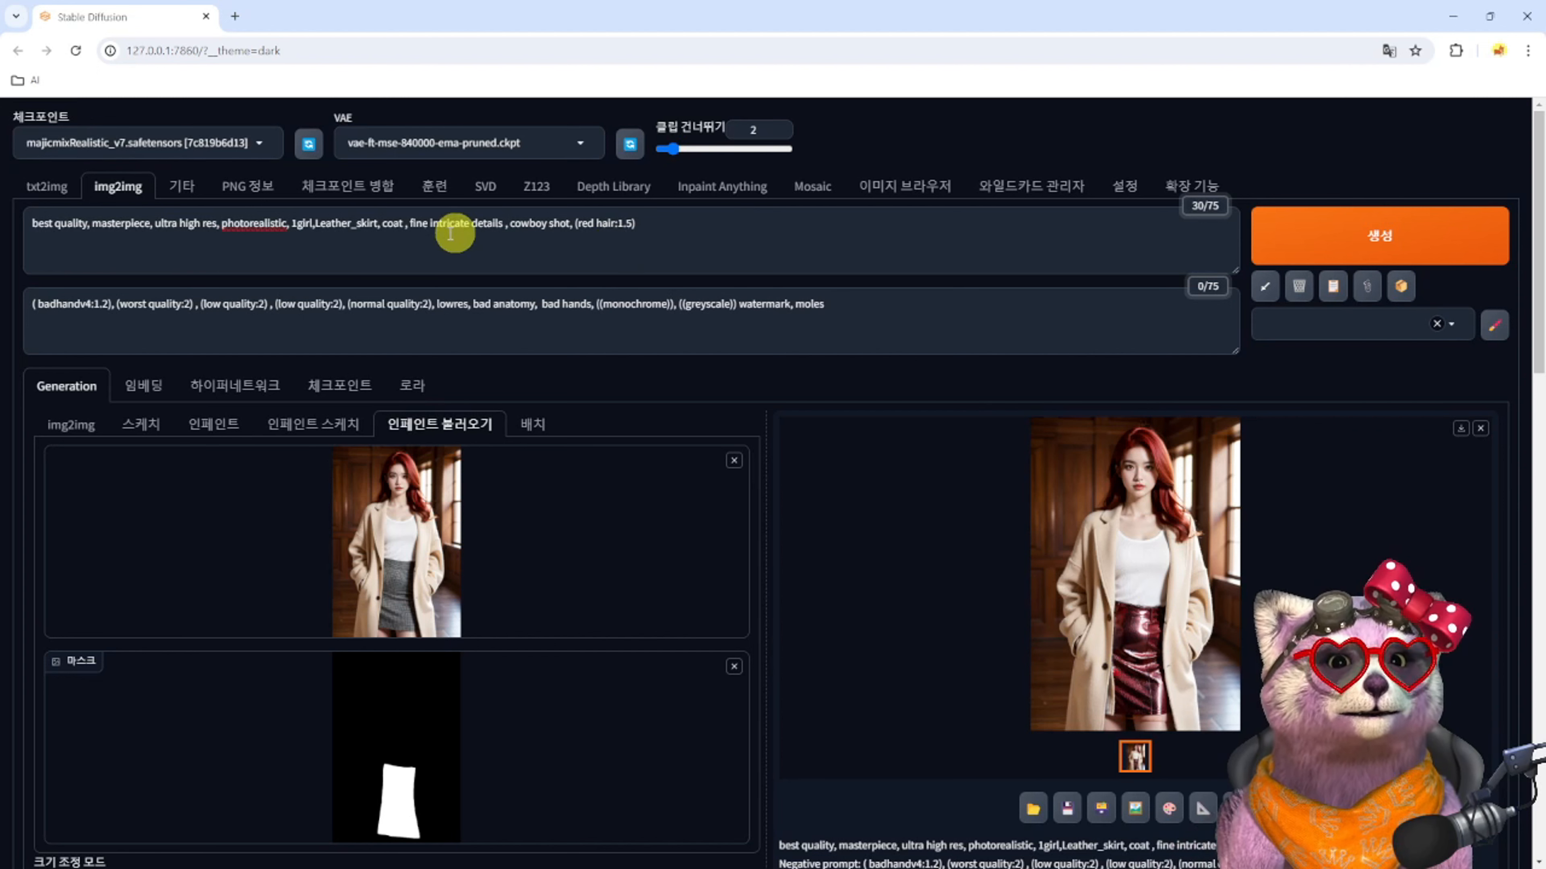
# Delete "(red hair:1.5)" from the end of the positive prompt
pyautogui.moveTo(578, 223); pyautogui.dragTo(616, 223)
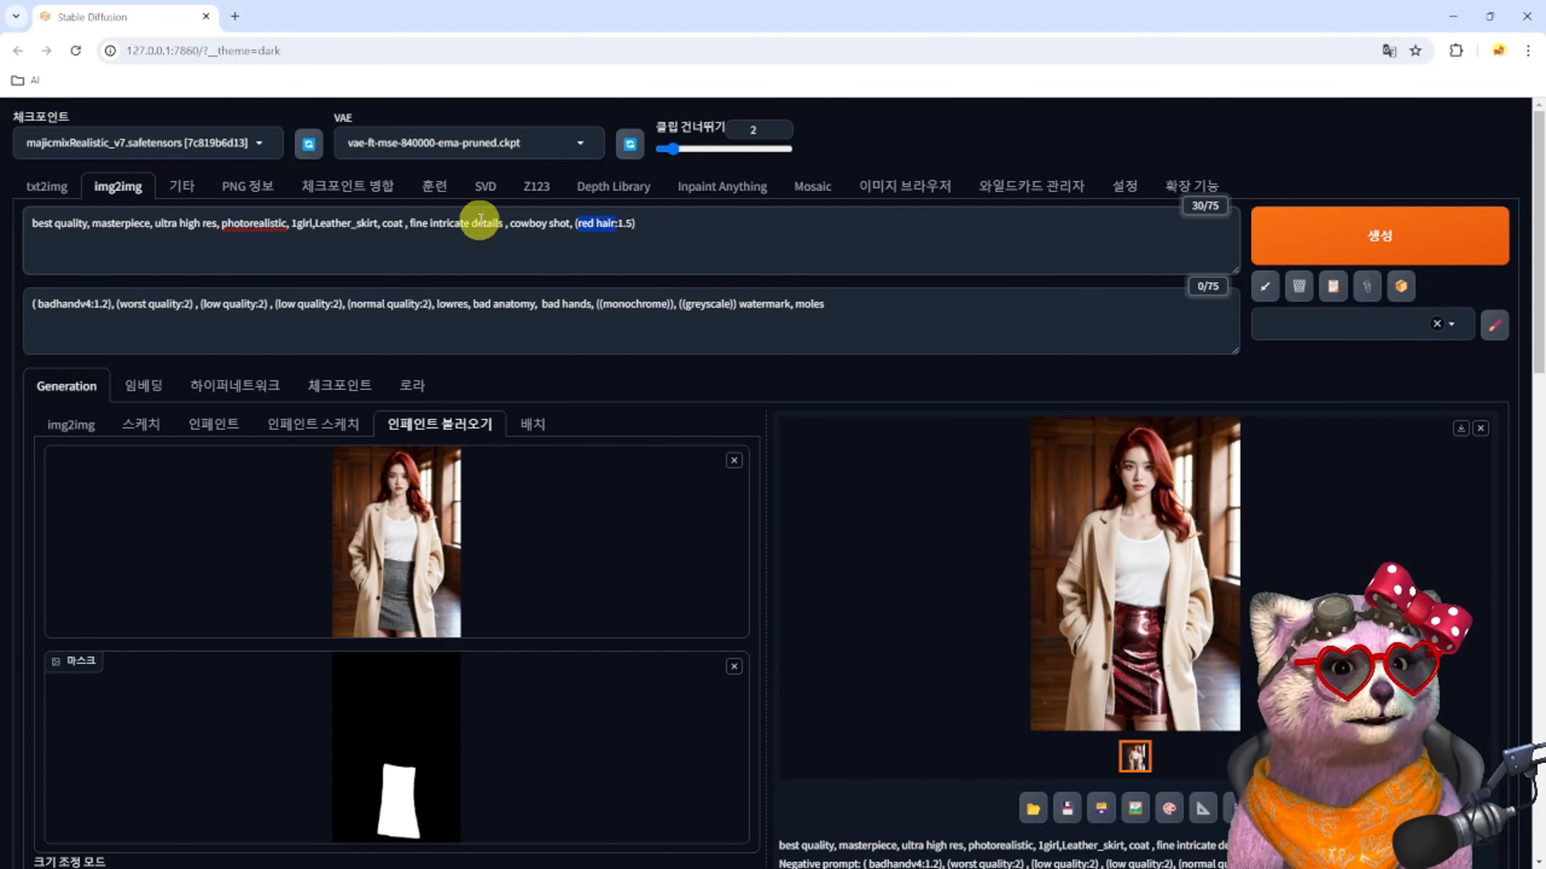
pyautogui.click(577, 223)
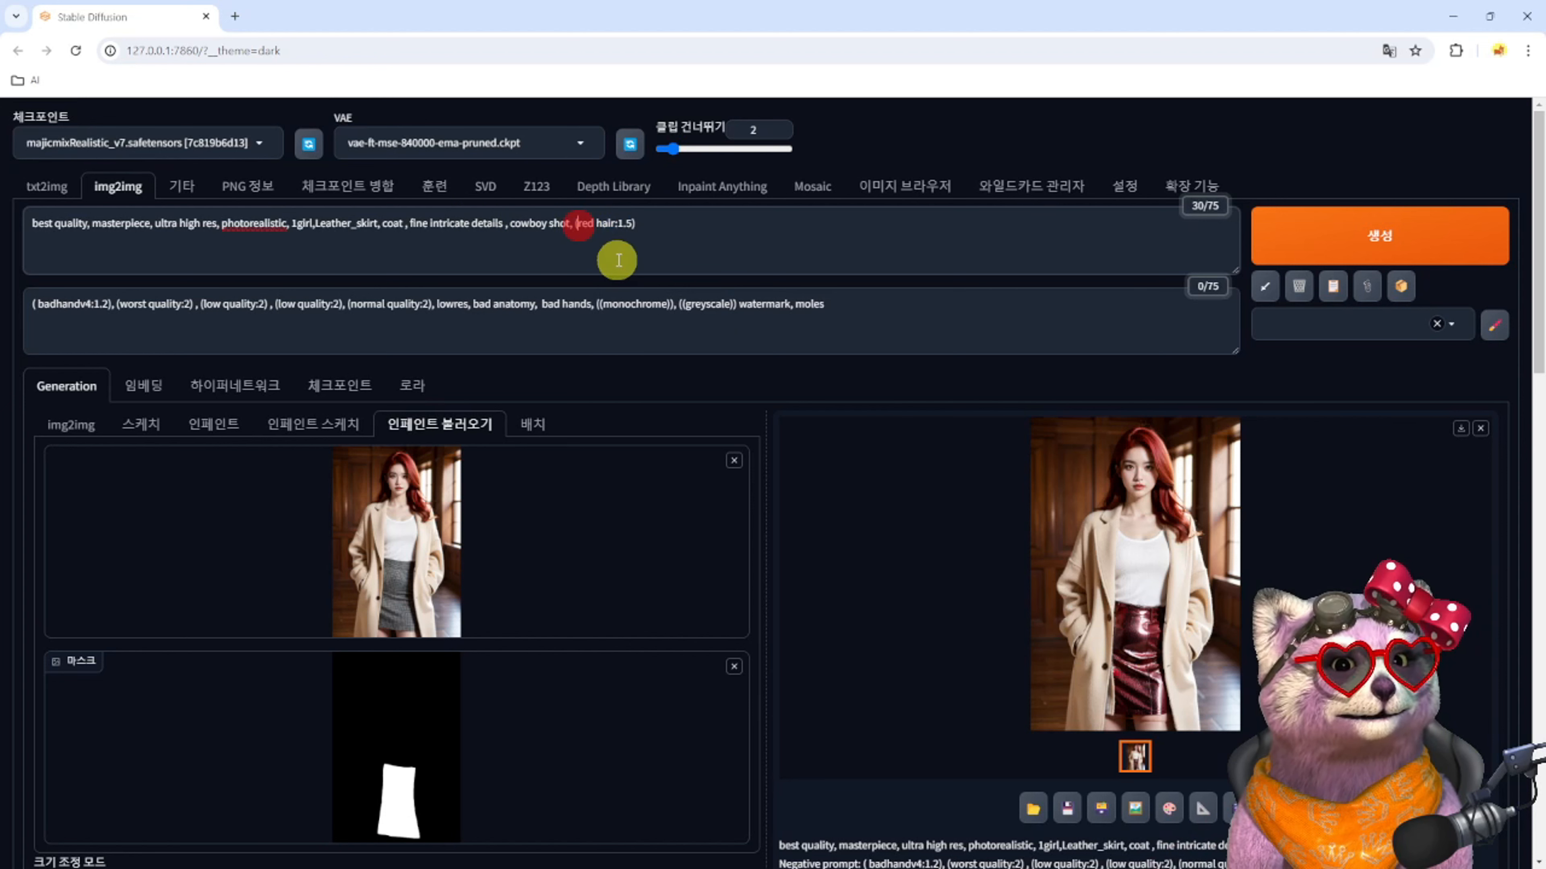
pyautogui.moveTo(575, 227); pyautogui.dragTo(652, 229)
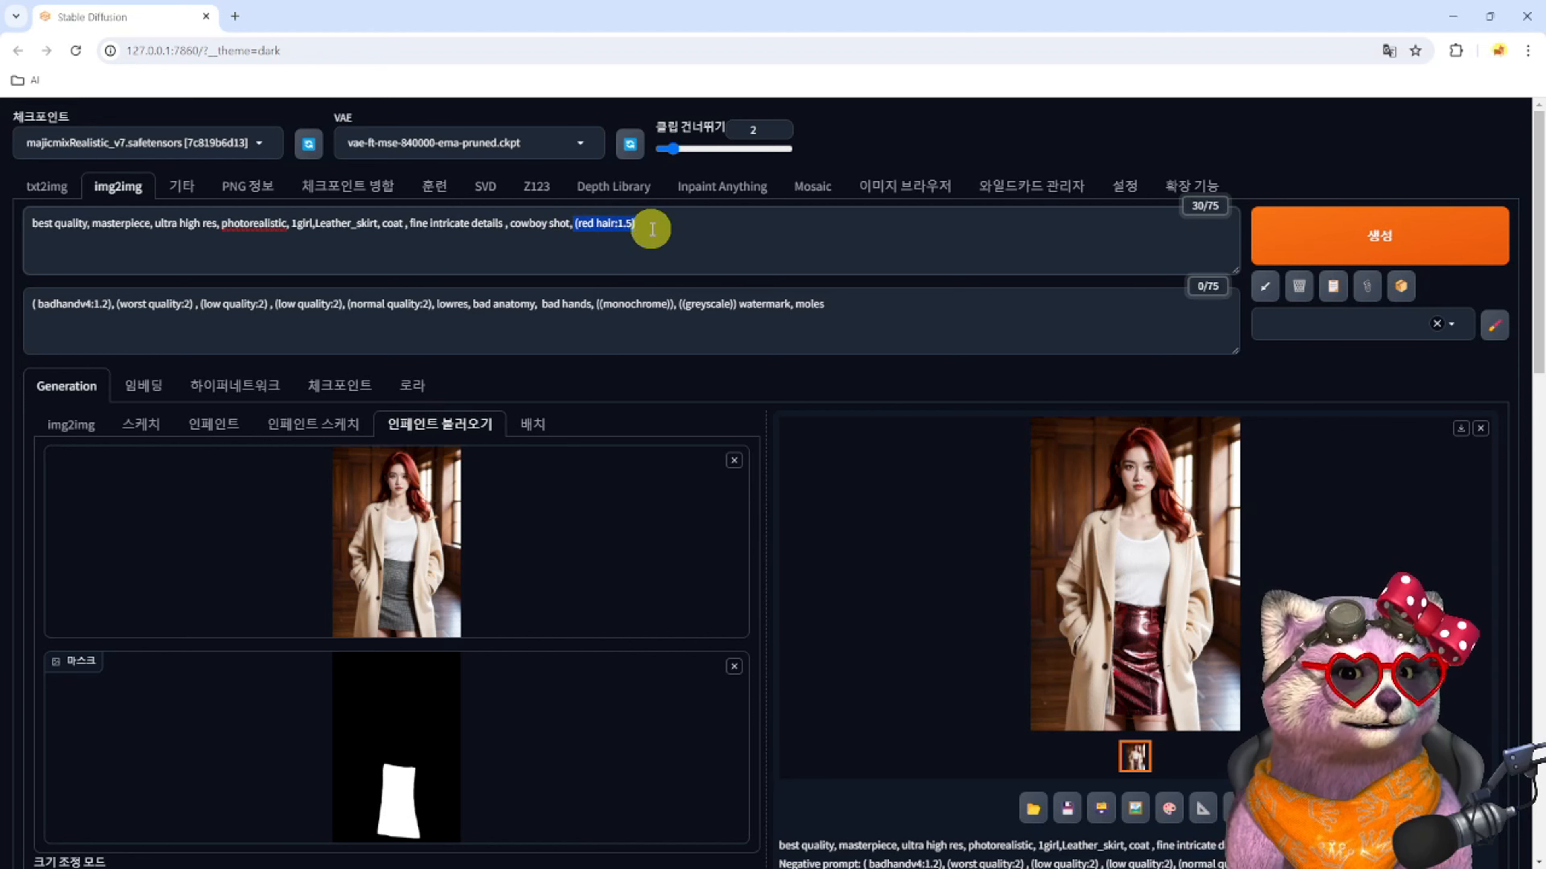
pyautogui.press('BackSpace')
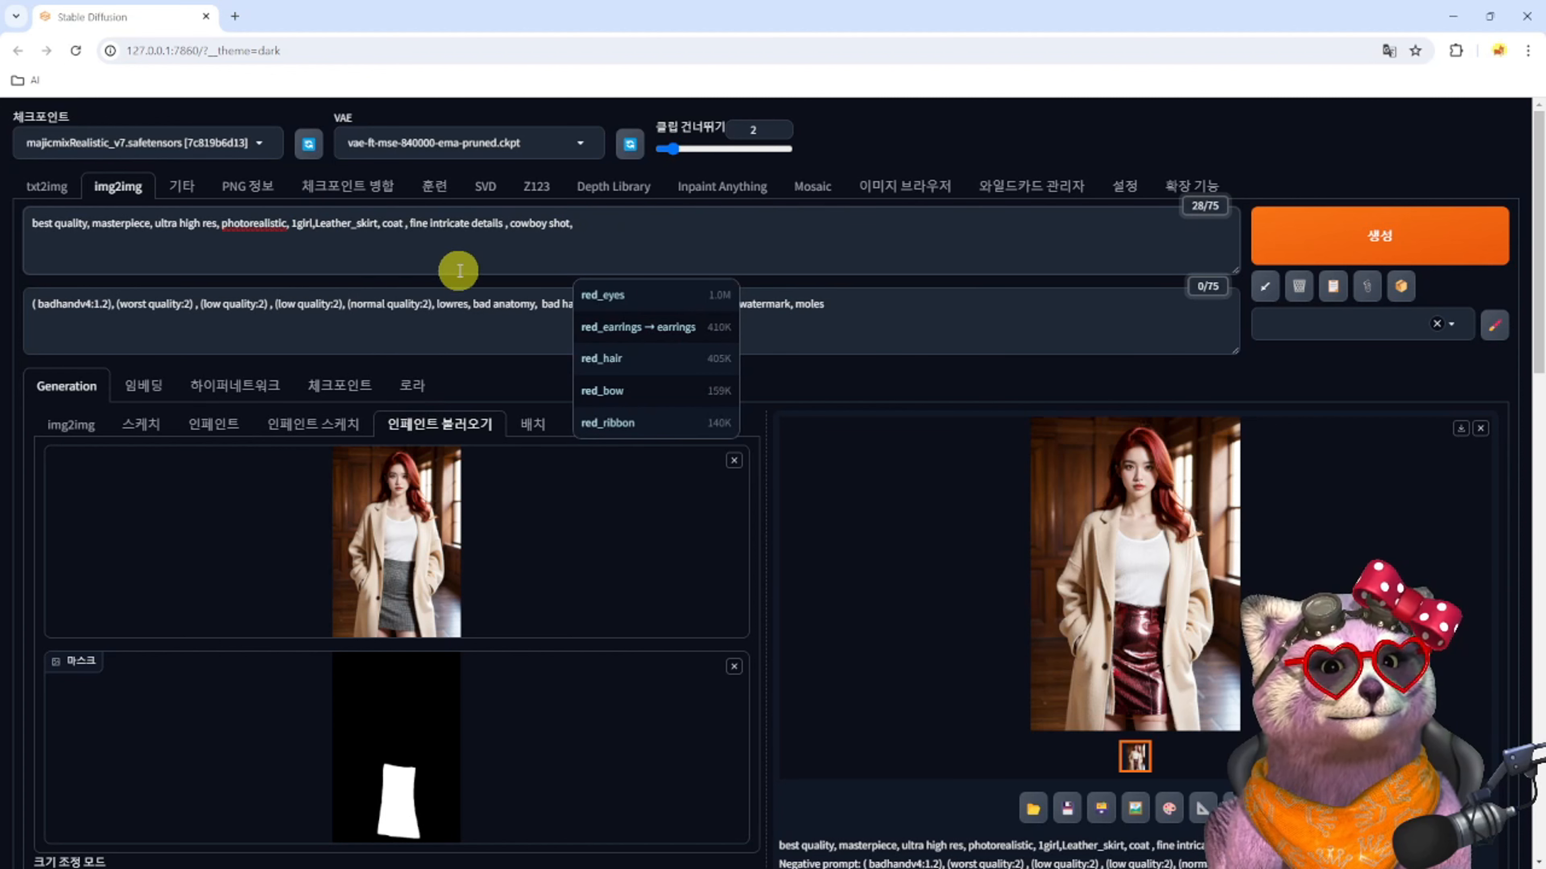
# Change the skirt prompt to "black Leather skirt", regenerate the image and inspect it enlarged
pyautogui.press('BackSpace')
pyautogui.hotkey('ctrl', 'Left')
pyautogui.write('bla')
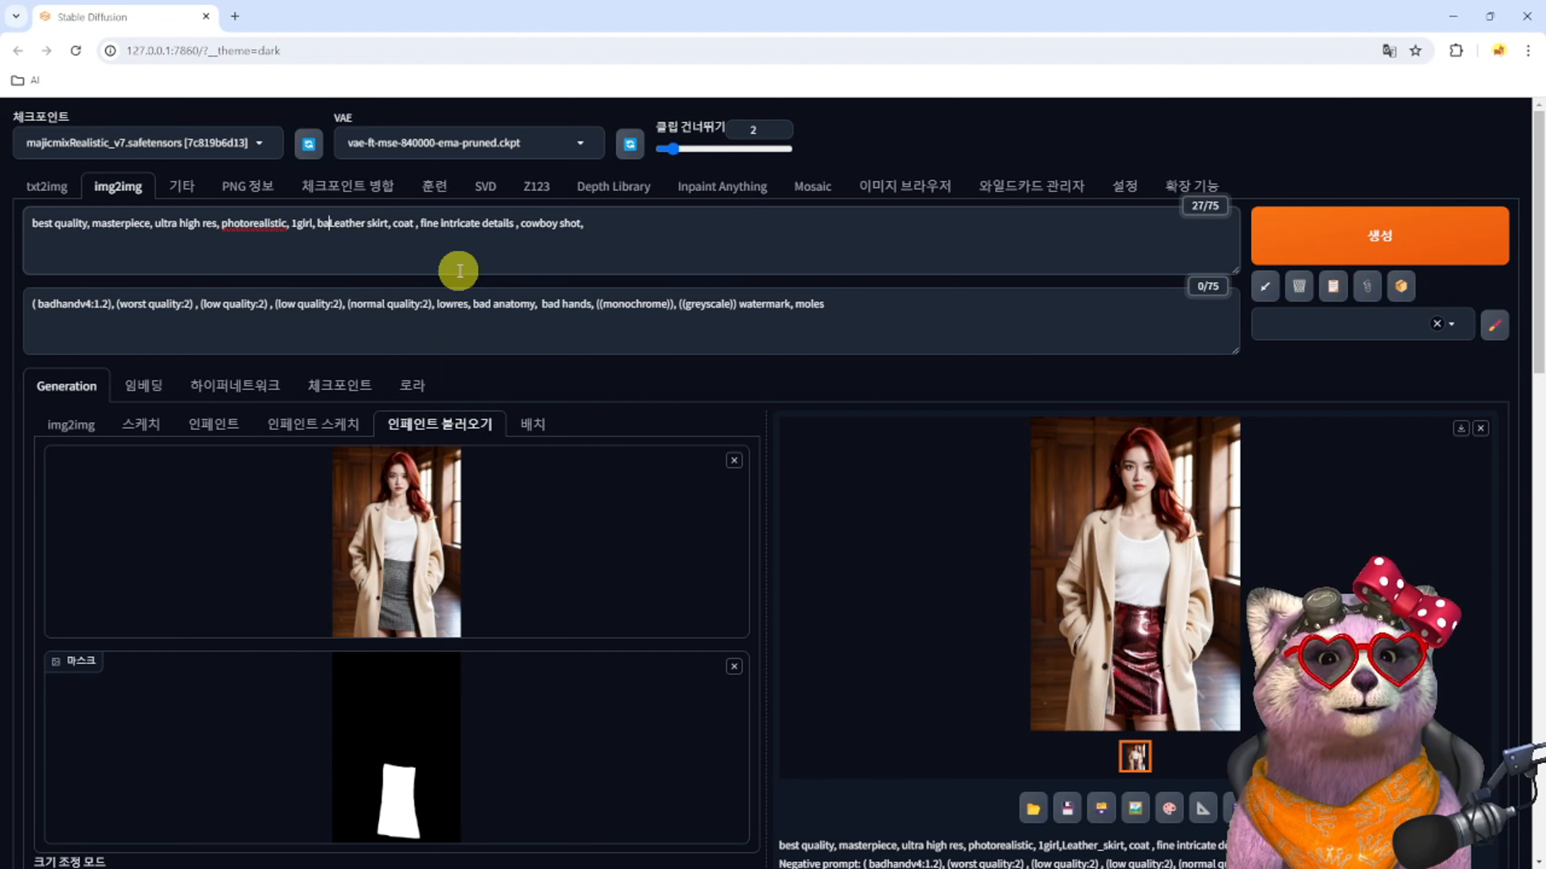
pyautogui.write('ck')
pyautogui.click(1405, 254)
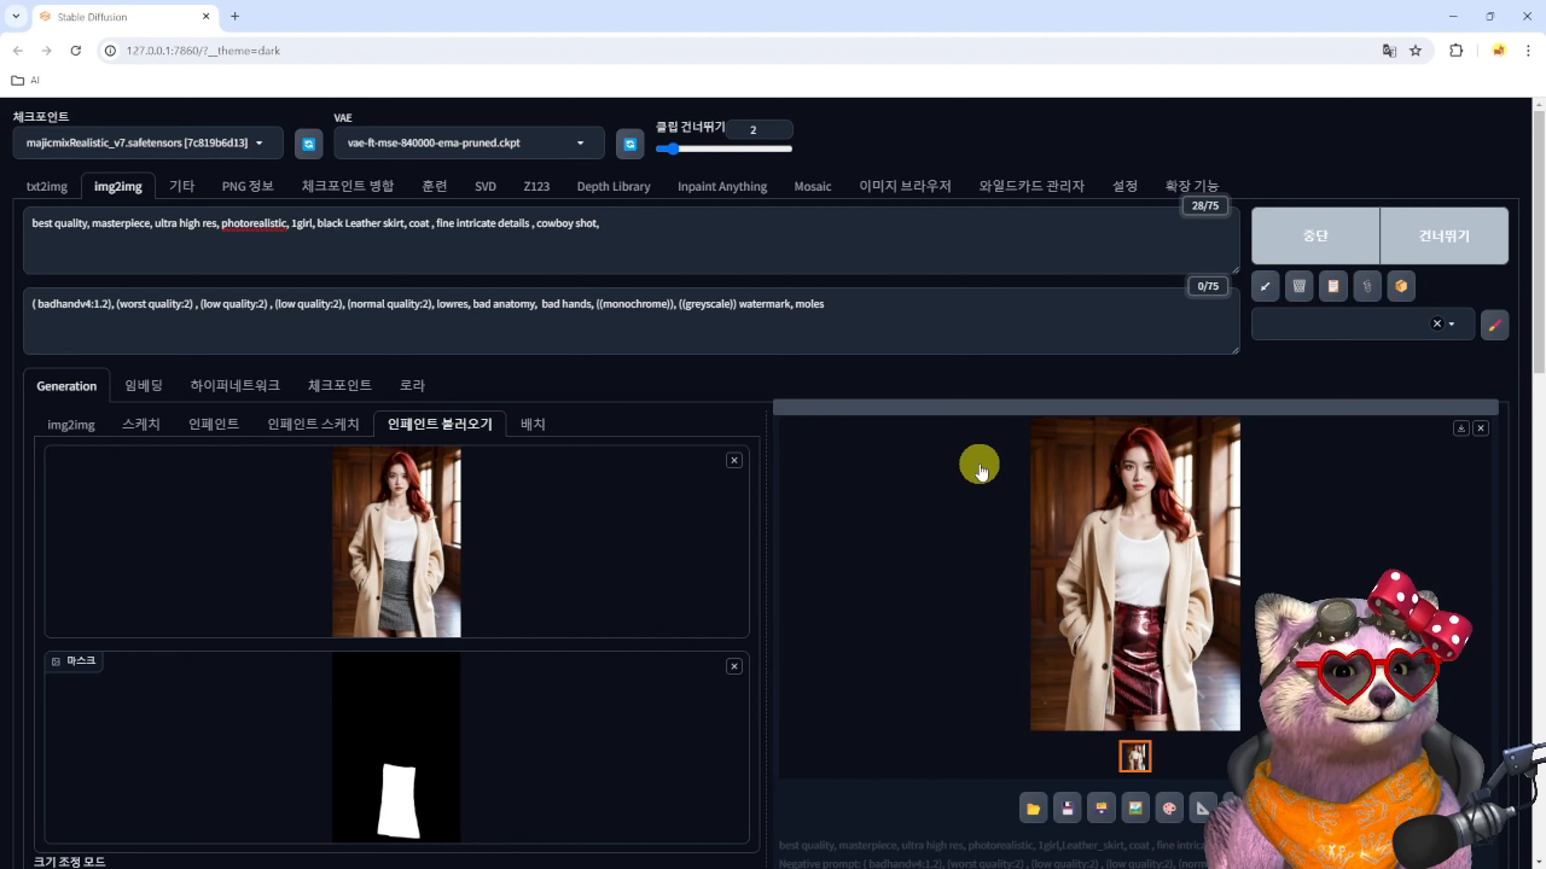
pyautogui.scroll(-1, 980, 471)
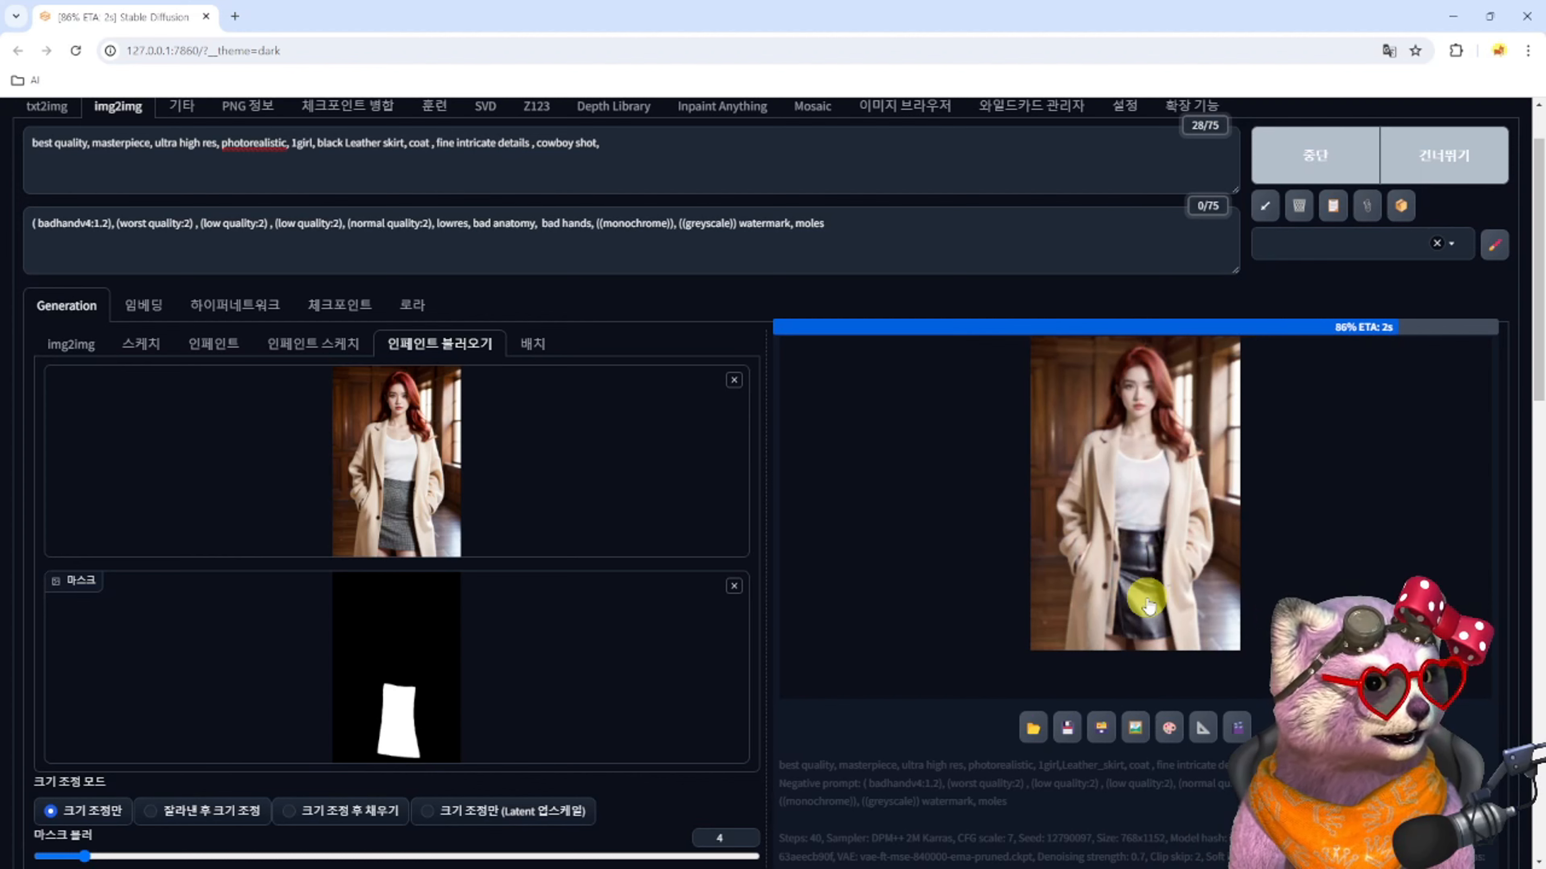
pyautogui.click(1147, 606)
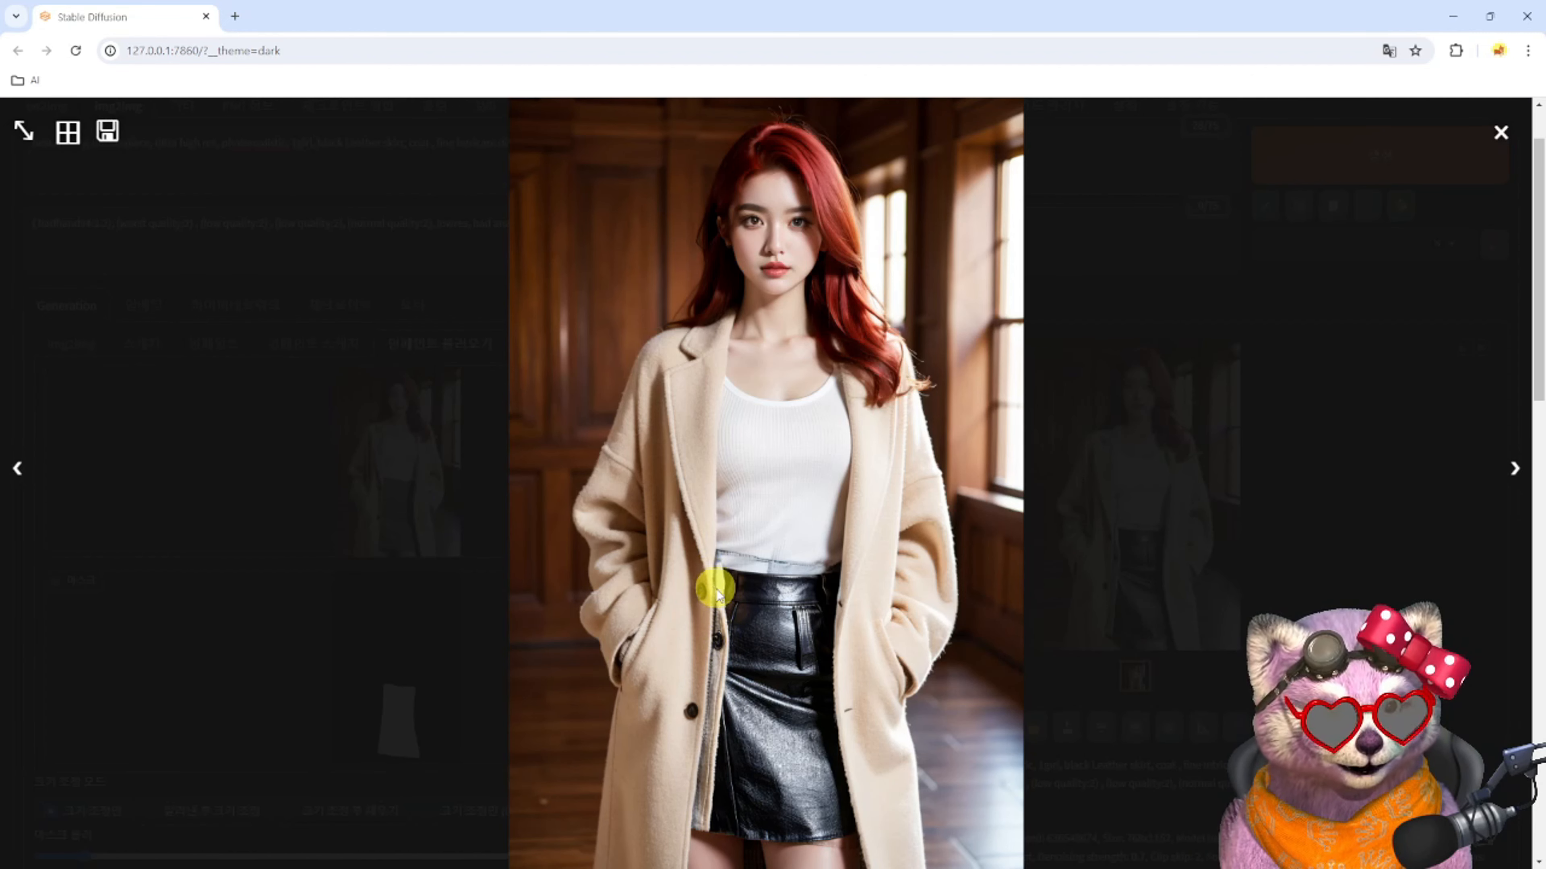
pyautogui.click(746, 627)
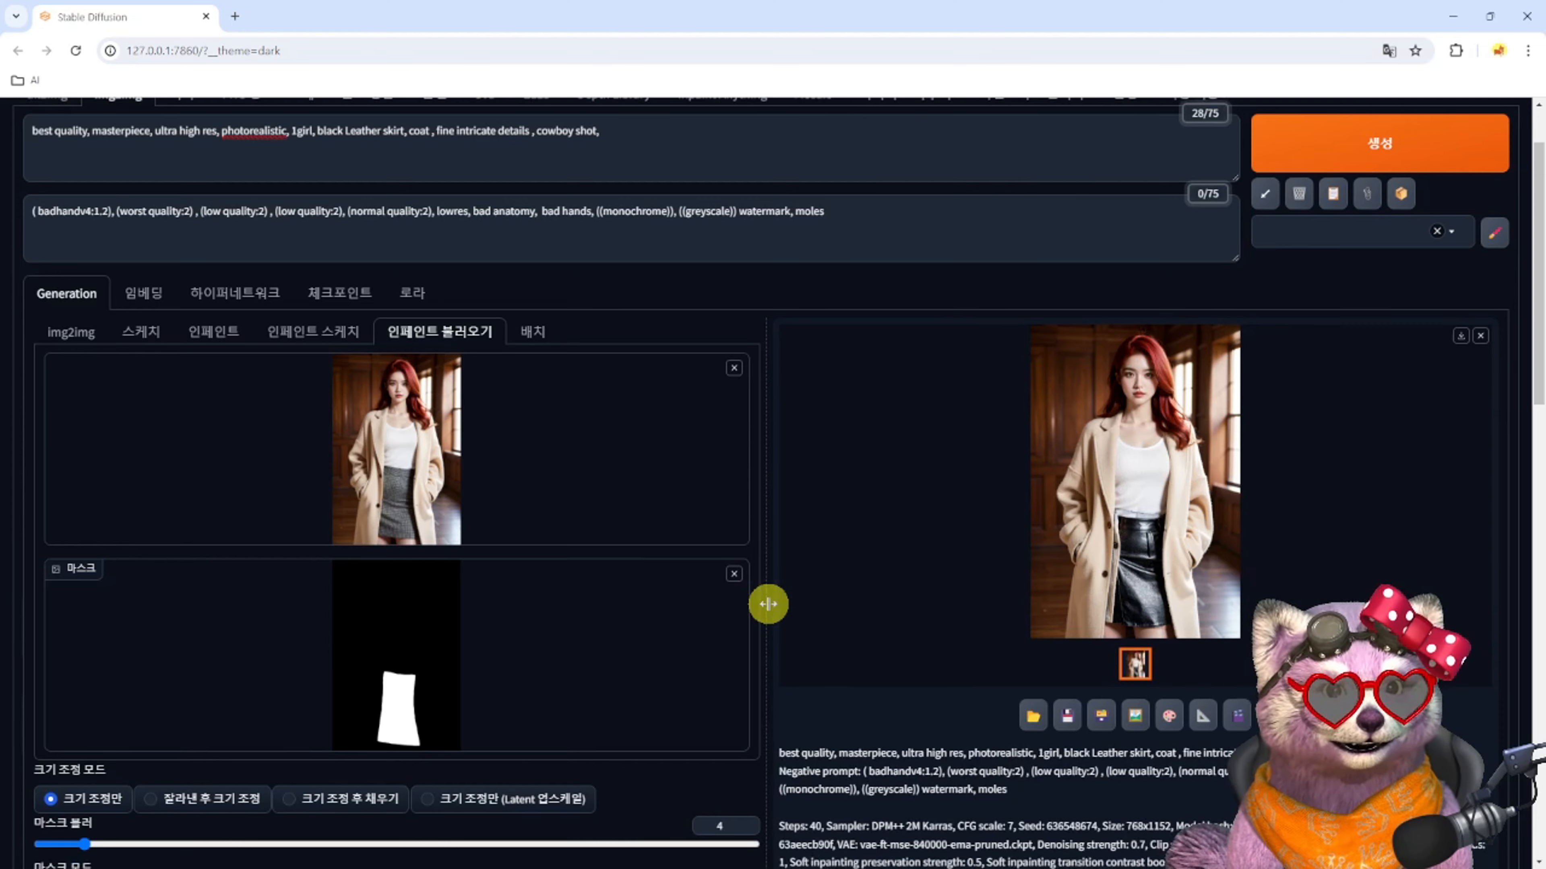
# Set the denoising strength to 0.5, regenerate the black leather skirt image and close its enlarged view
pyautogui.scroll(-10, 766, 604)
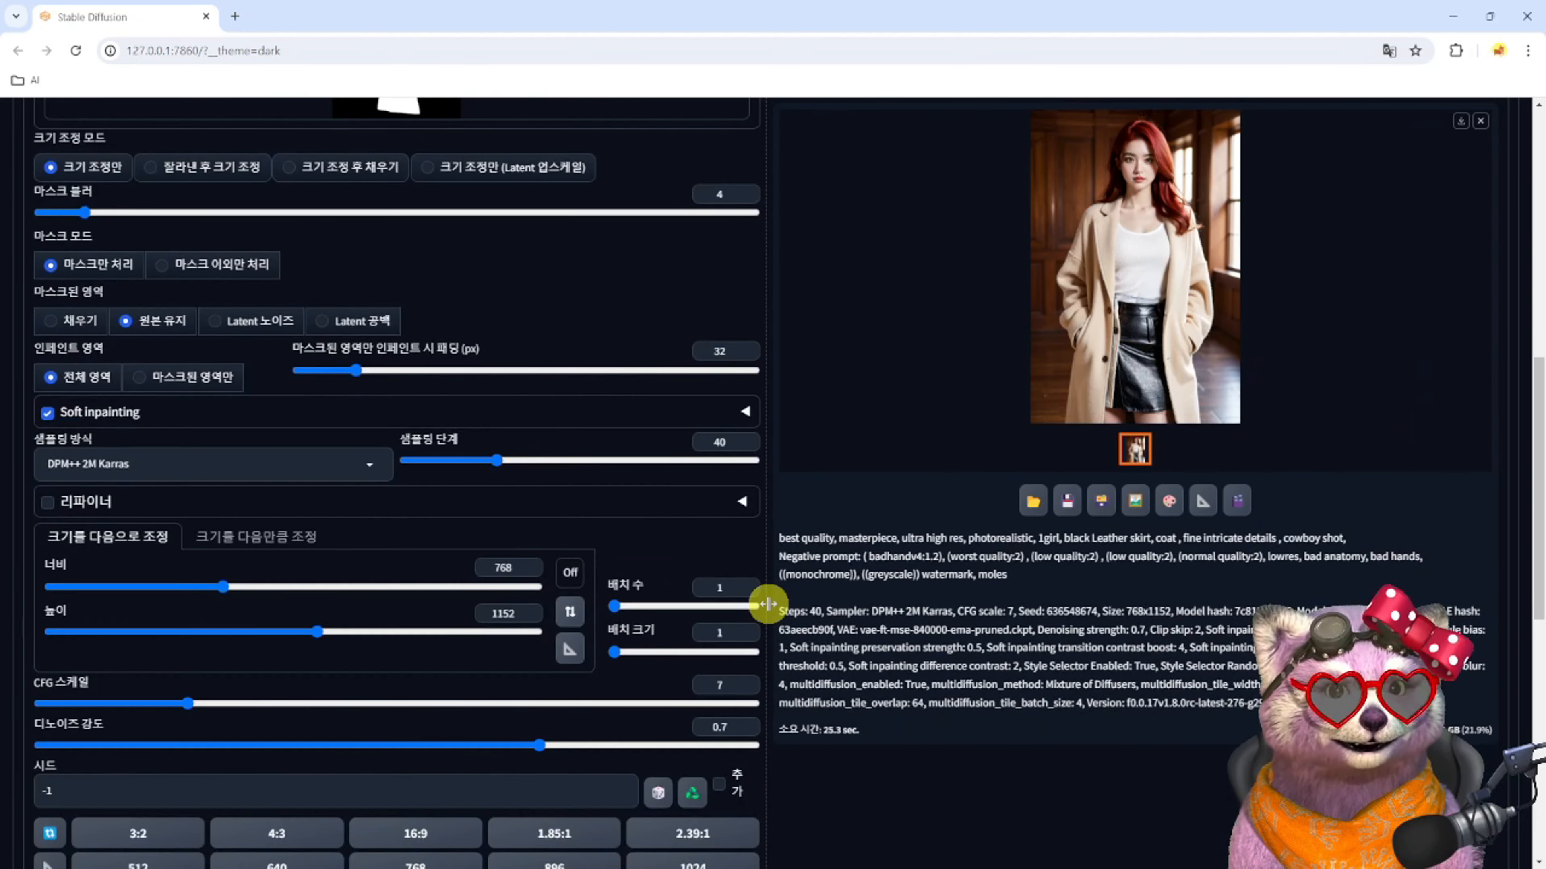
pyautogui.moveTo(538, 667); pyautogui.dragTo(398, 671)
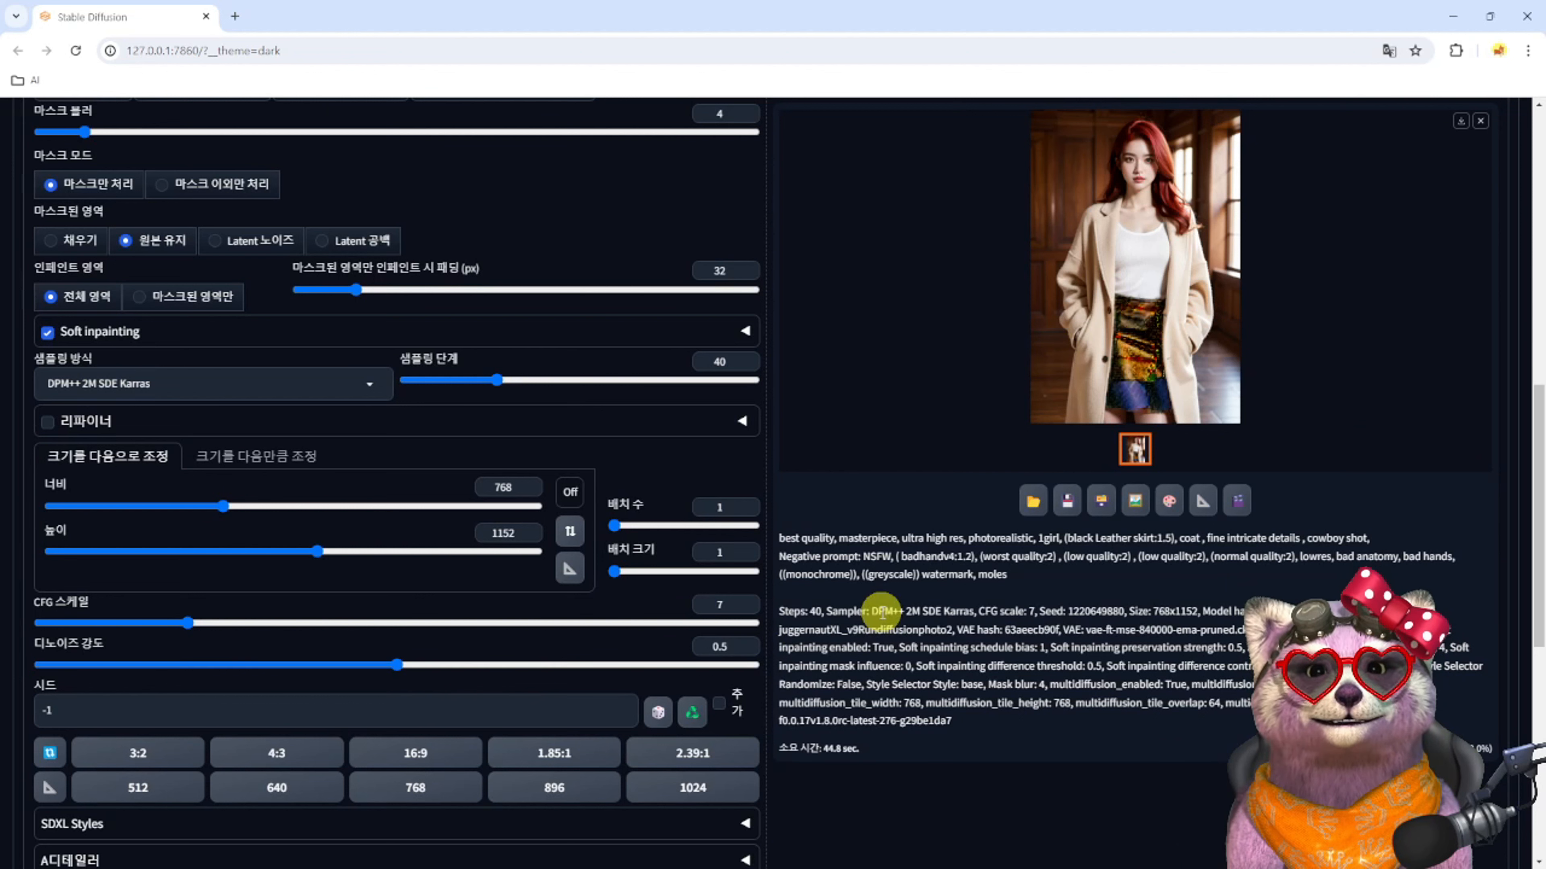
pyautogui.hotkey('ctrl', 'Return')
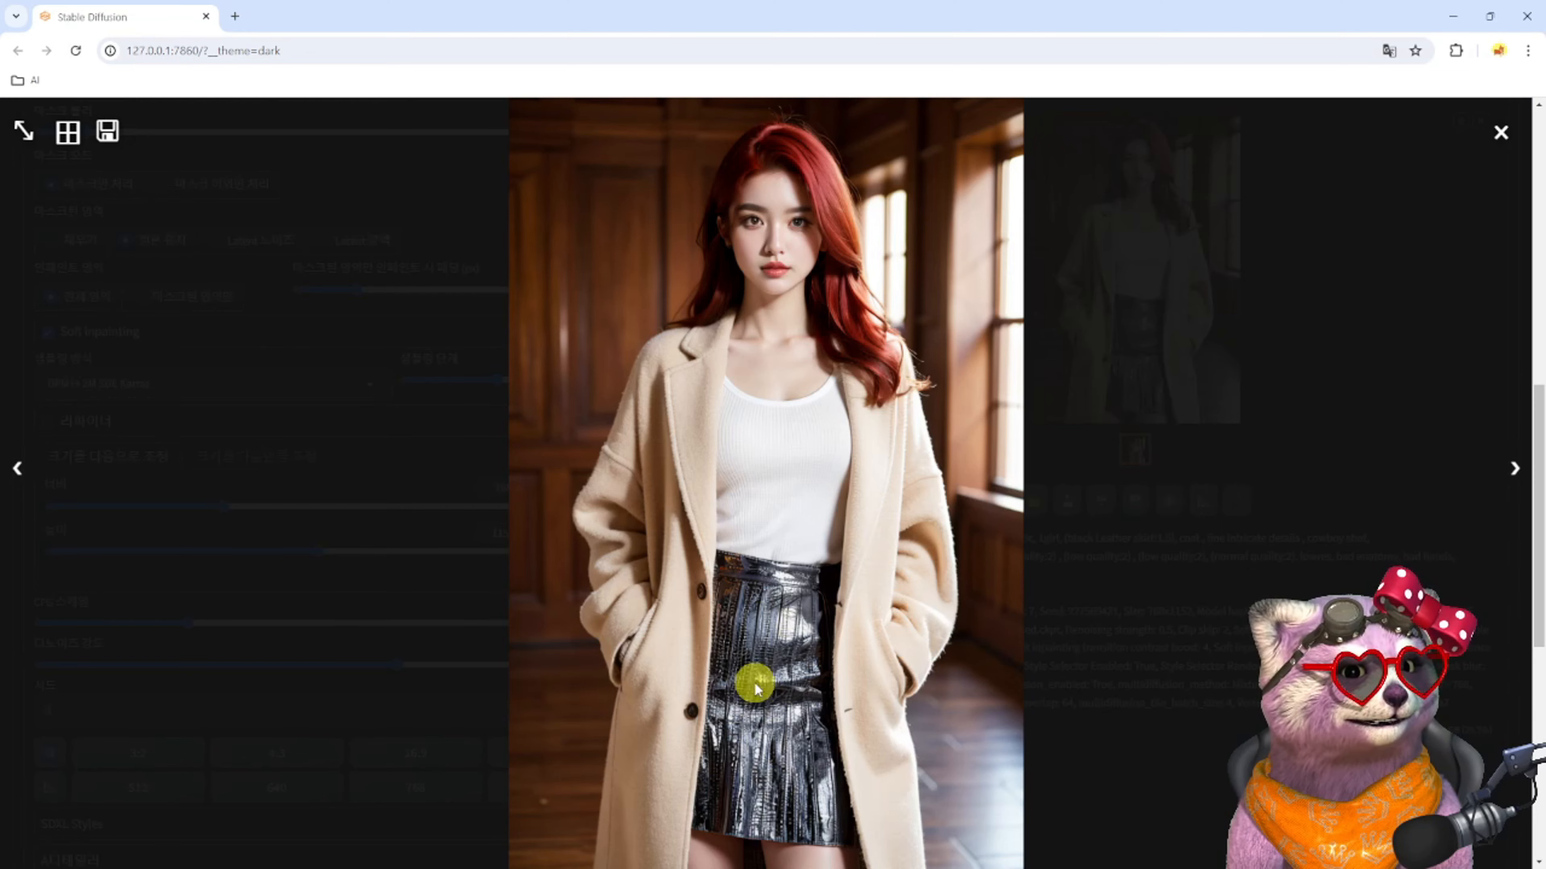
pyautogui.click(1497, 131)
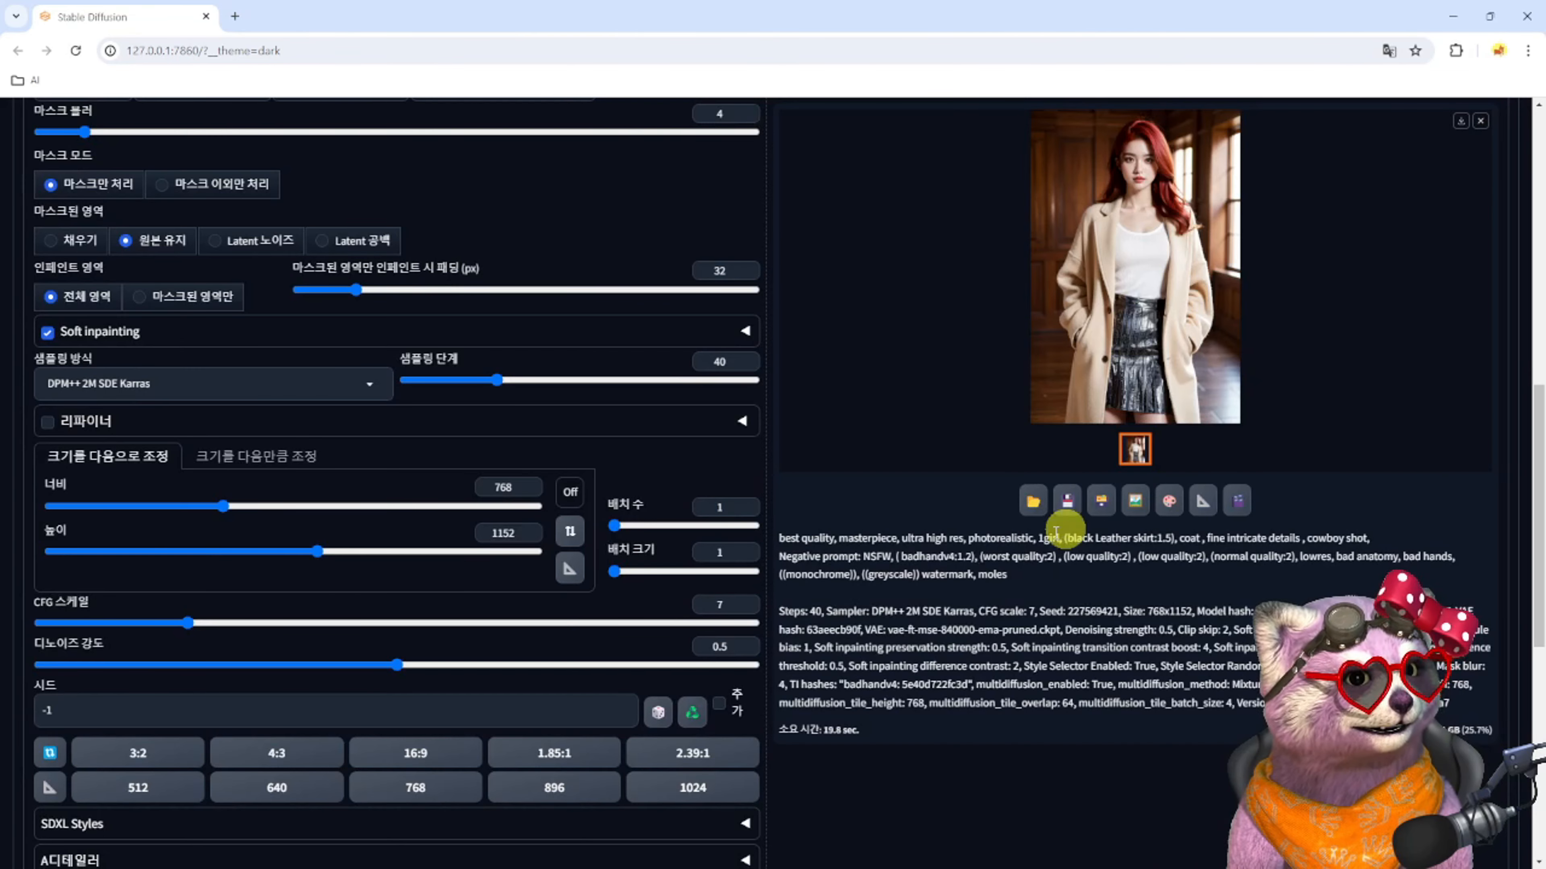
# Copy the generated black-skirt image and paste it into Inpaint Anything in place of the old input image
pyautogui.scroll(5, 951, 543)
pyautogui.rightClick(1137, 299)
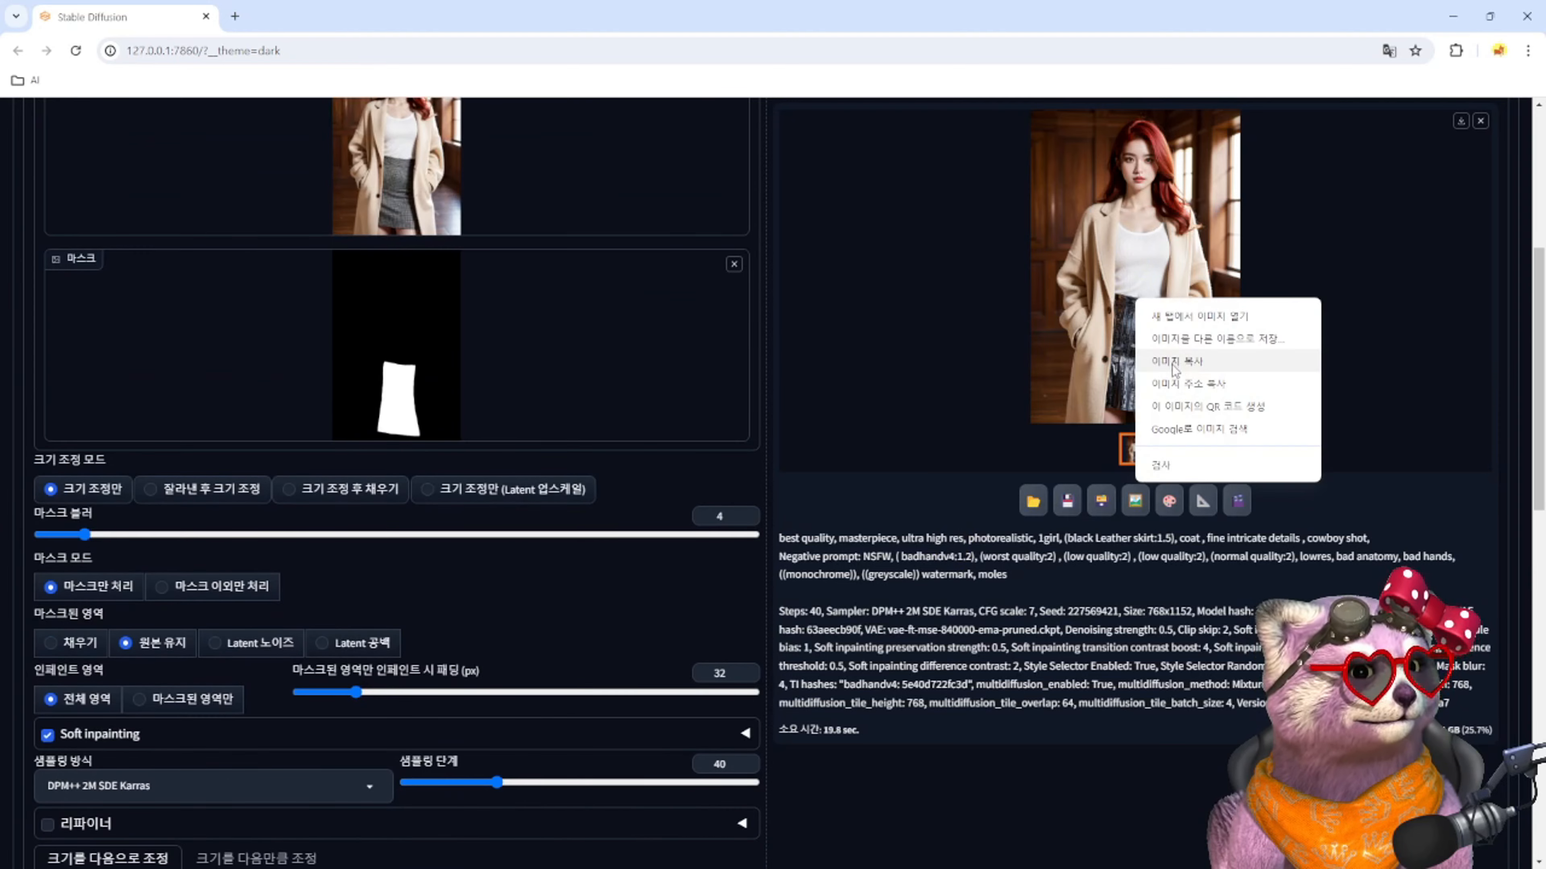
pyautogui.click(1172, 366)
pyautogui.scroll(5, 886, 587)
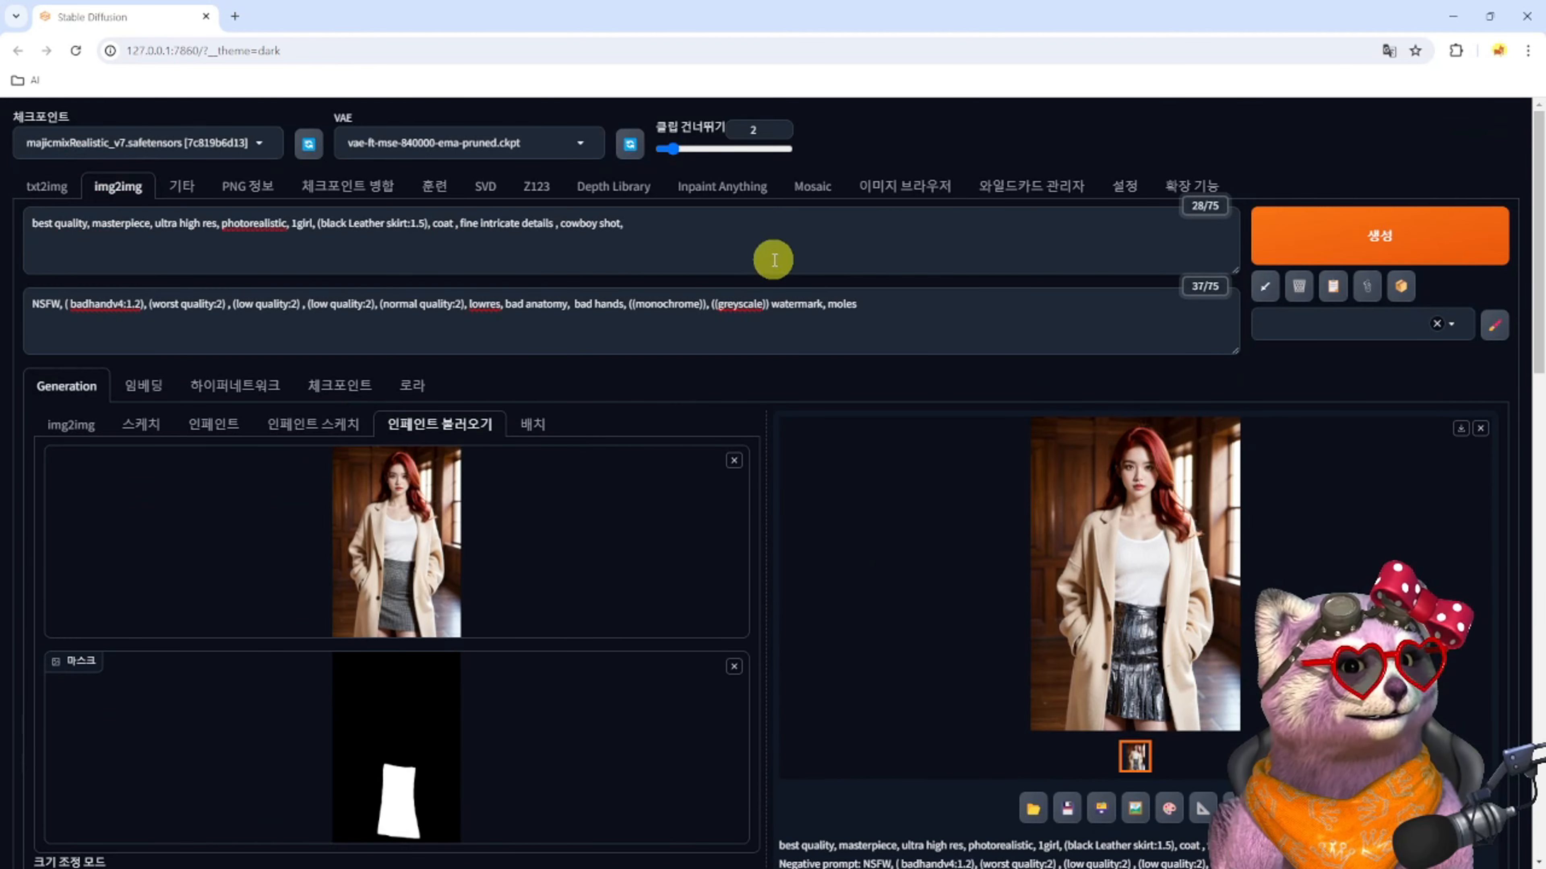
pyautogui.click(740, 186)
pyautogui.click(743, 315)
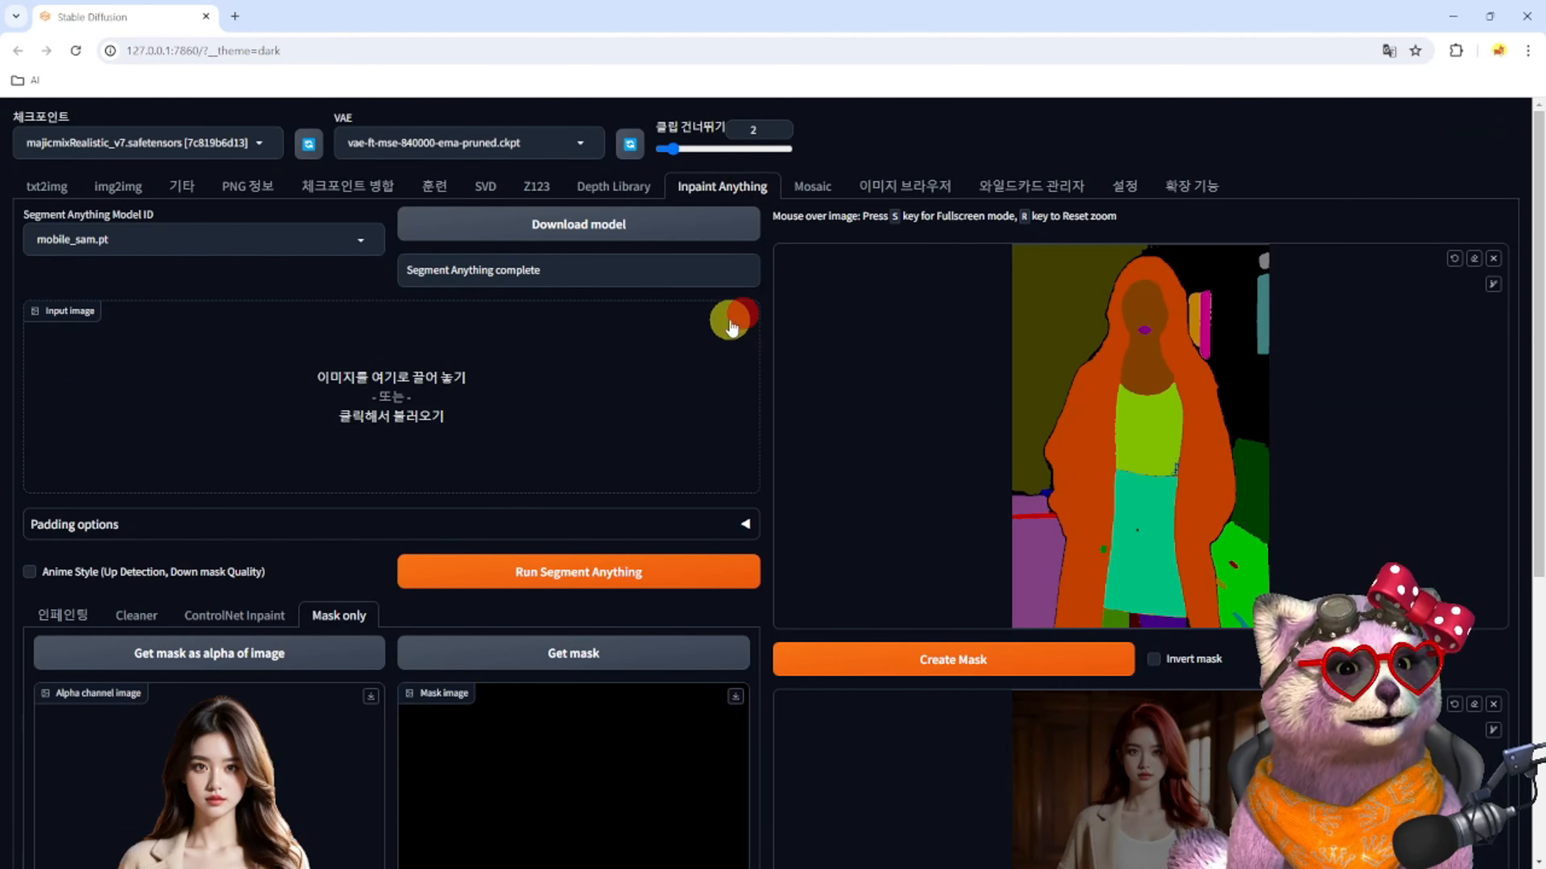
pyautogui.hotkey('ctrl', 'v')
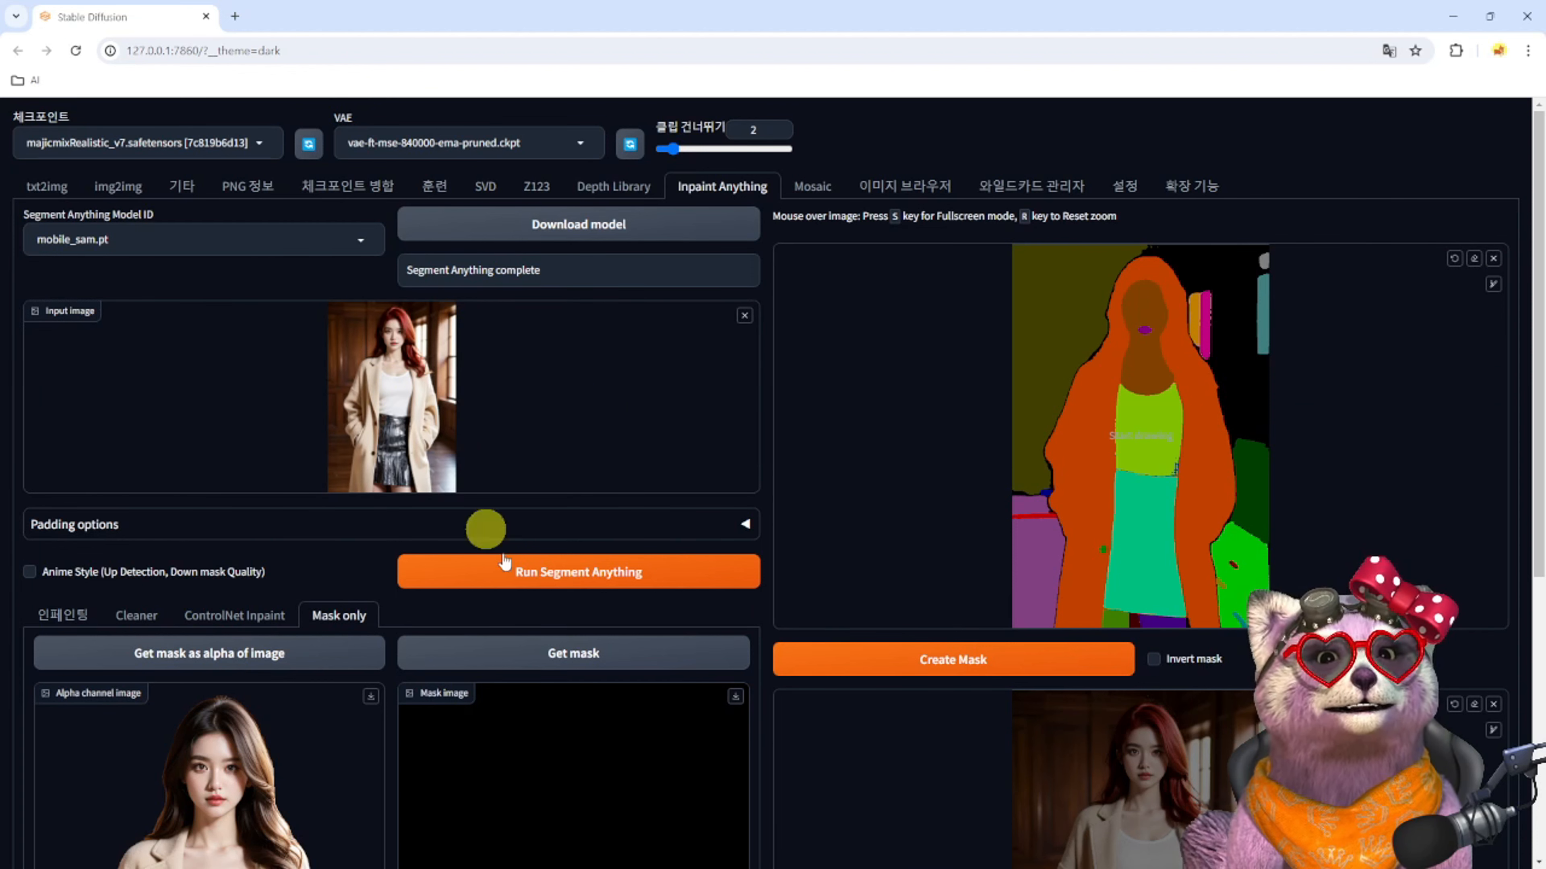
# Segment the new input image and create a mask from the white top's segment
pyautogui.click(545, 575)
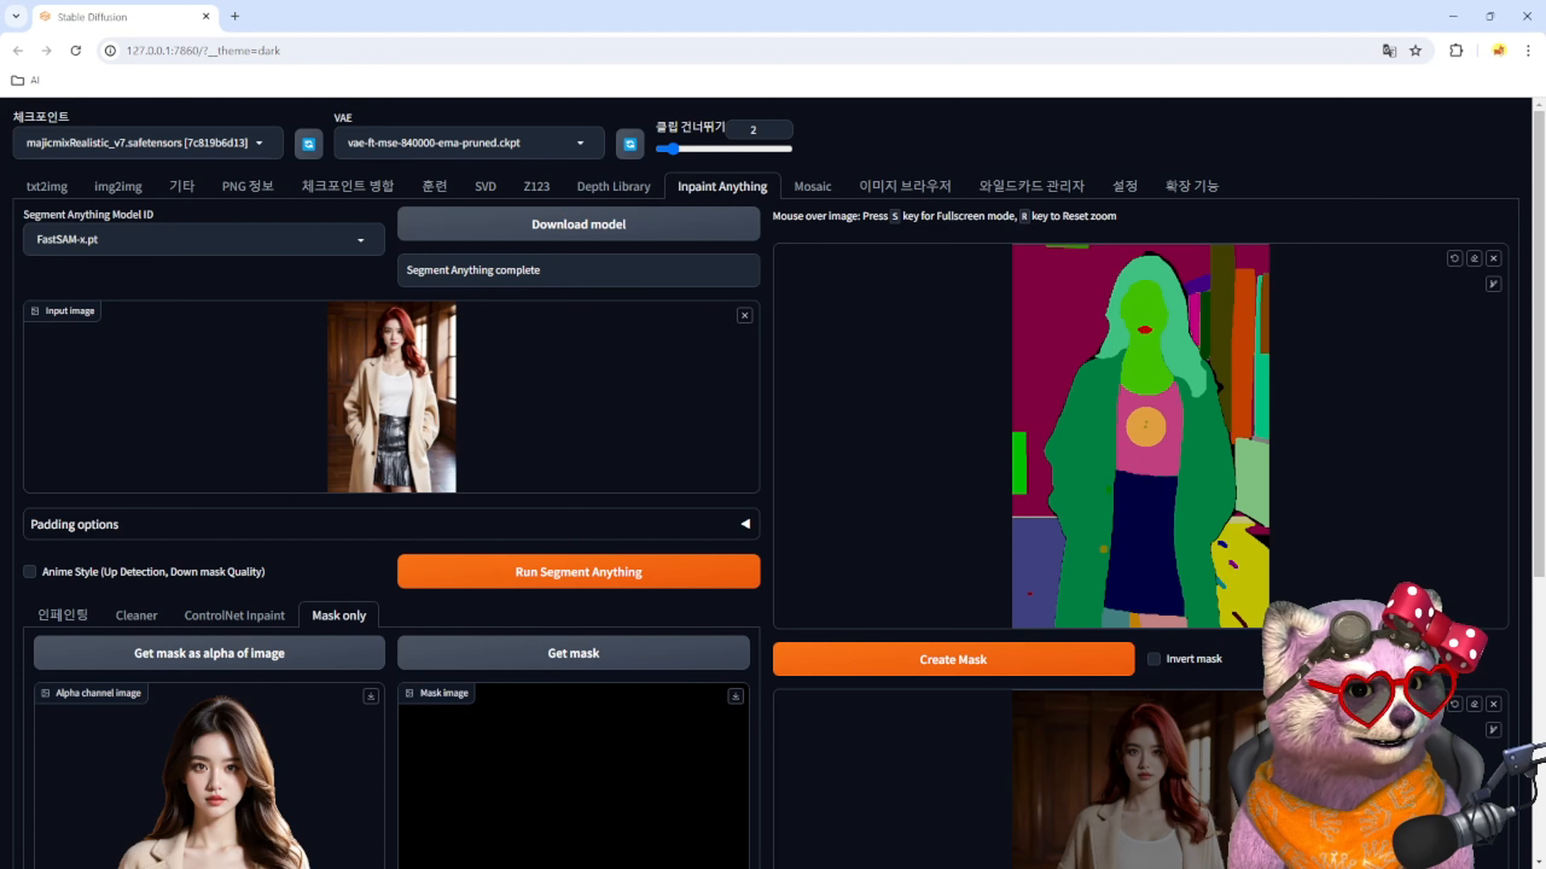
pyautogui.click(979, 663)
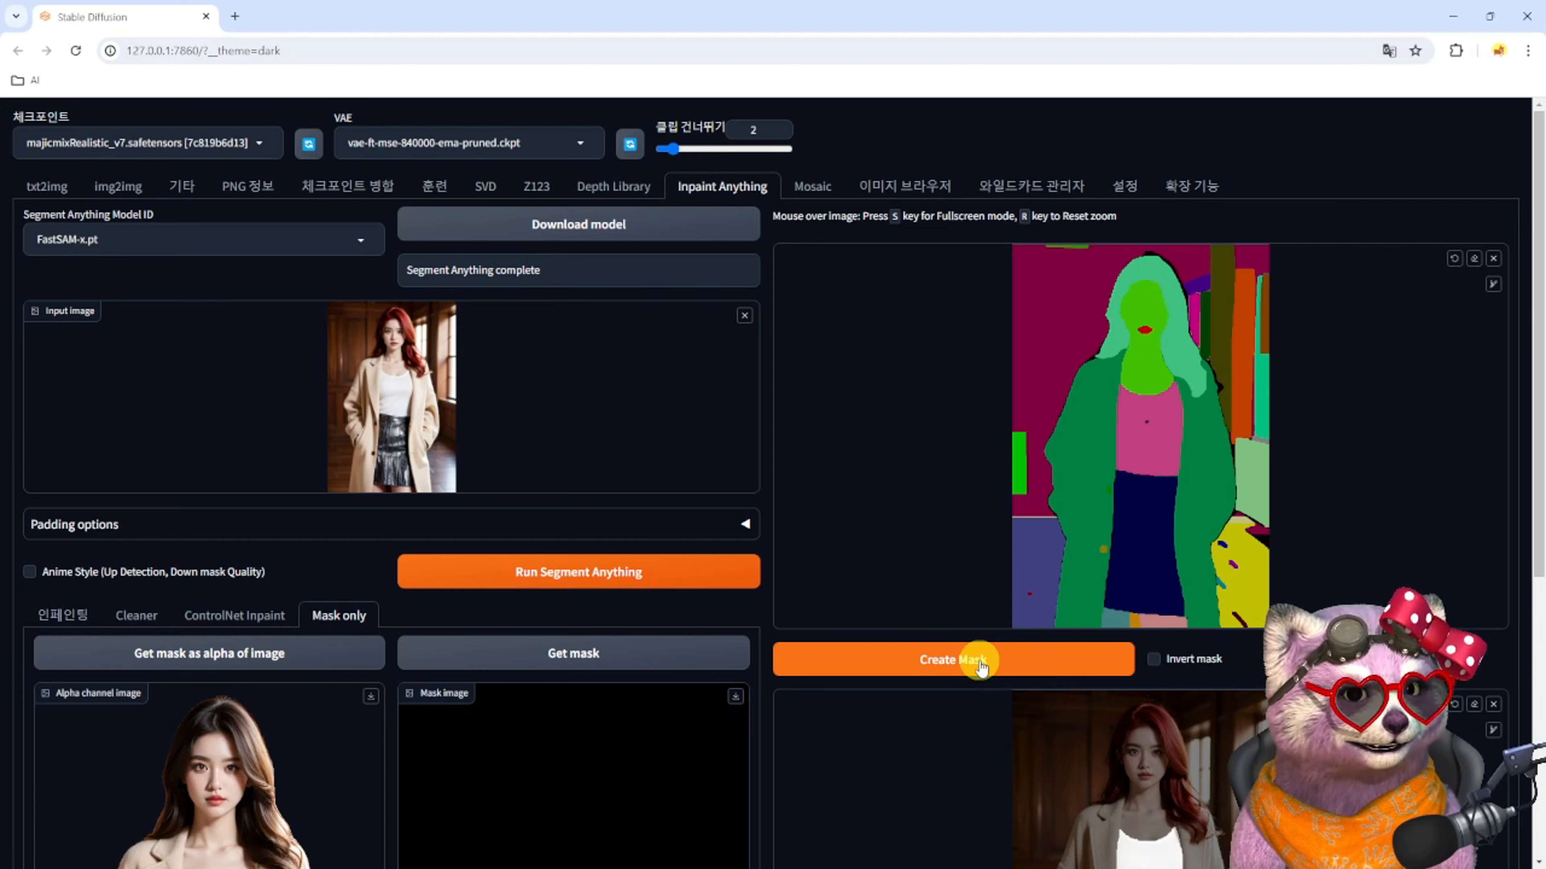
pyautogui.scroll(-4, 976, 724)
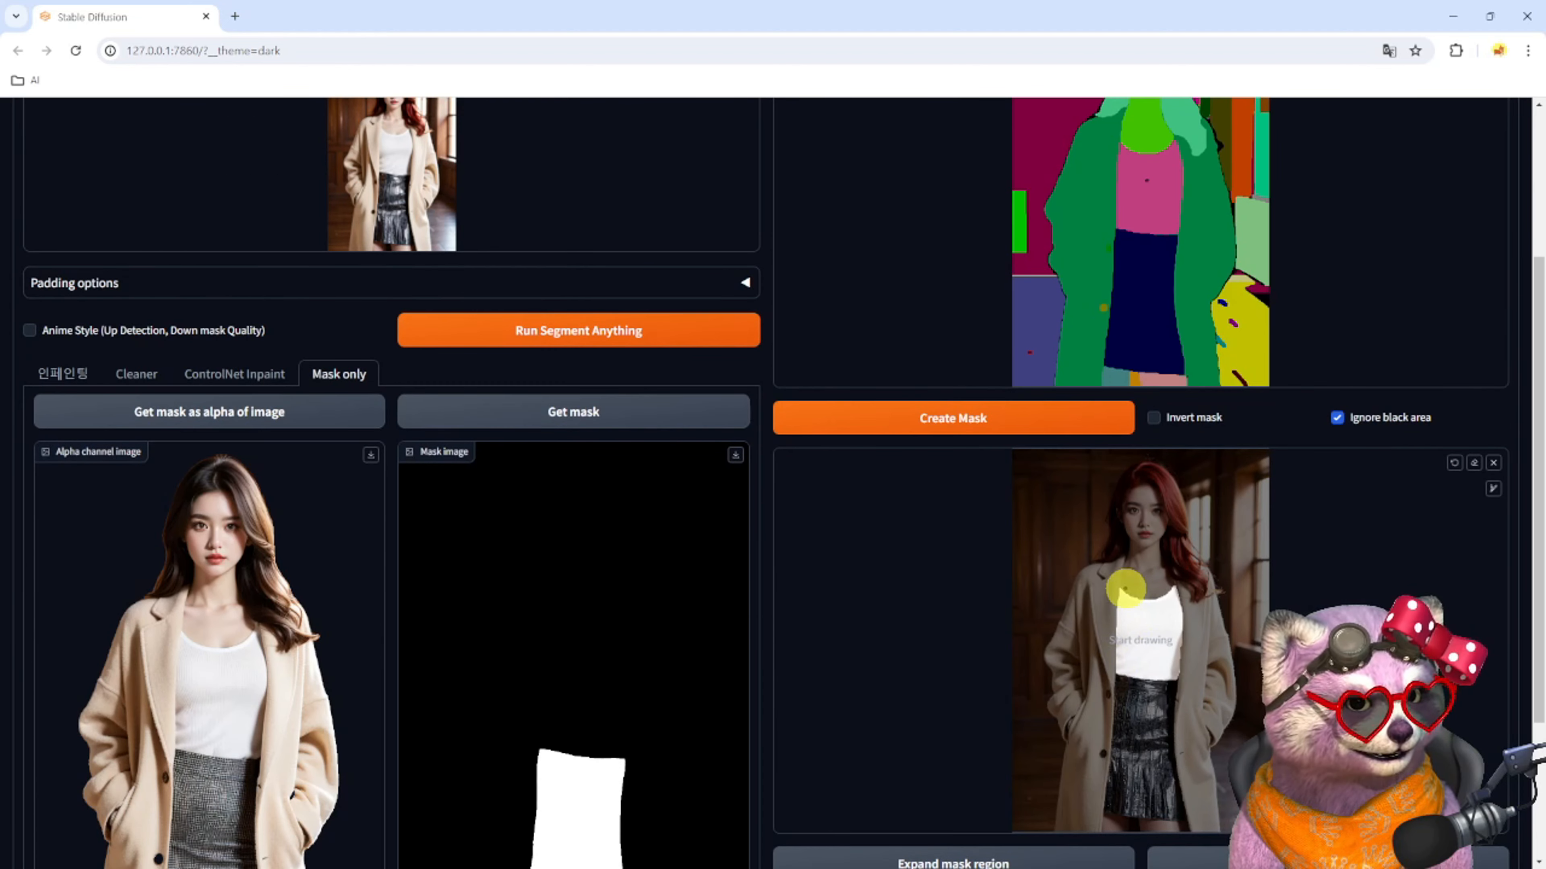
# Create an expanded mask covering the face, neck and white top, and send it to img2img inpaint
pyautogui.scroll(3, 907, 564)
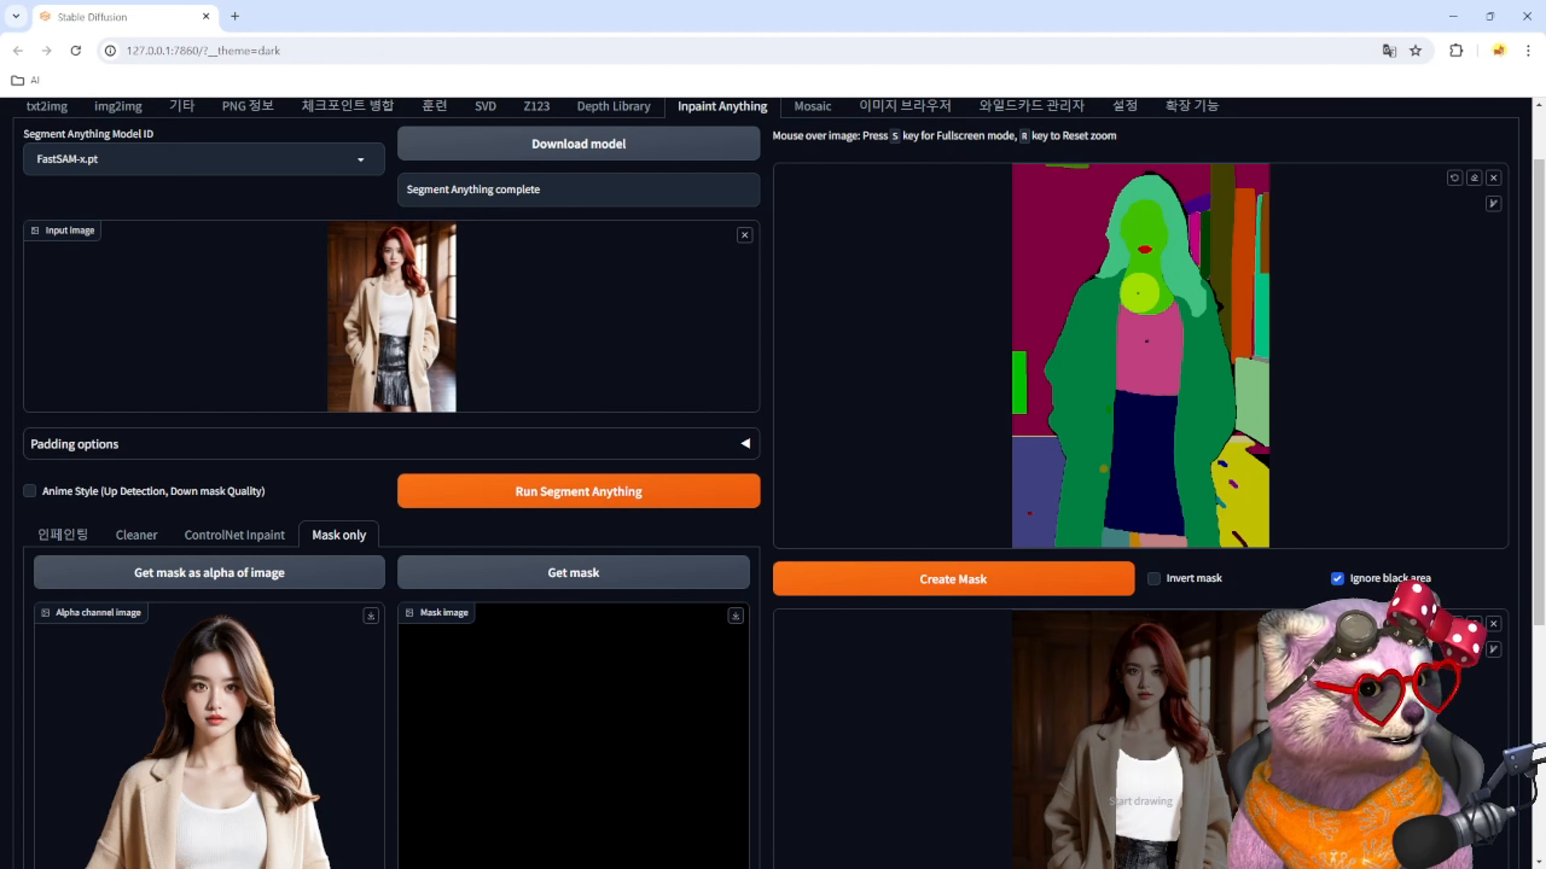
pyautogui.click(980, 582)
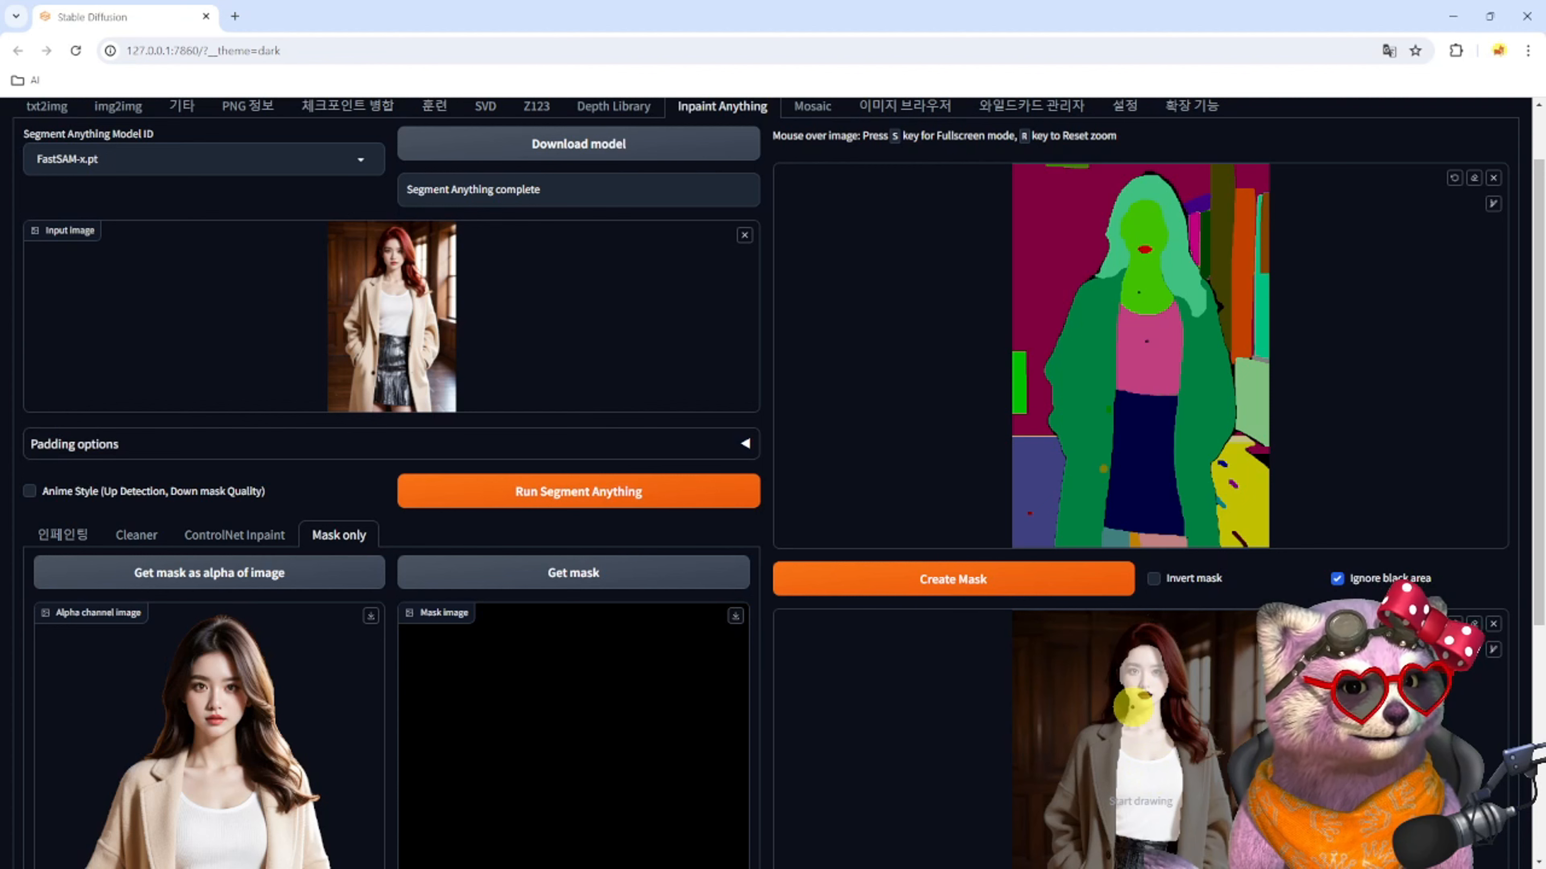
pyautogui.scroll(-5, 959, 728)
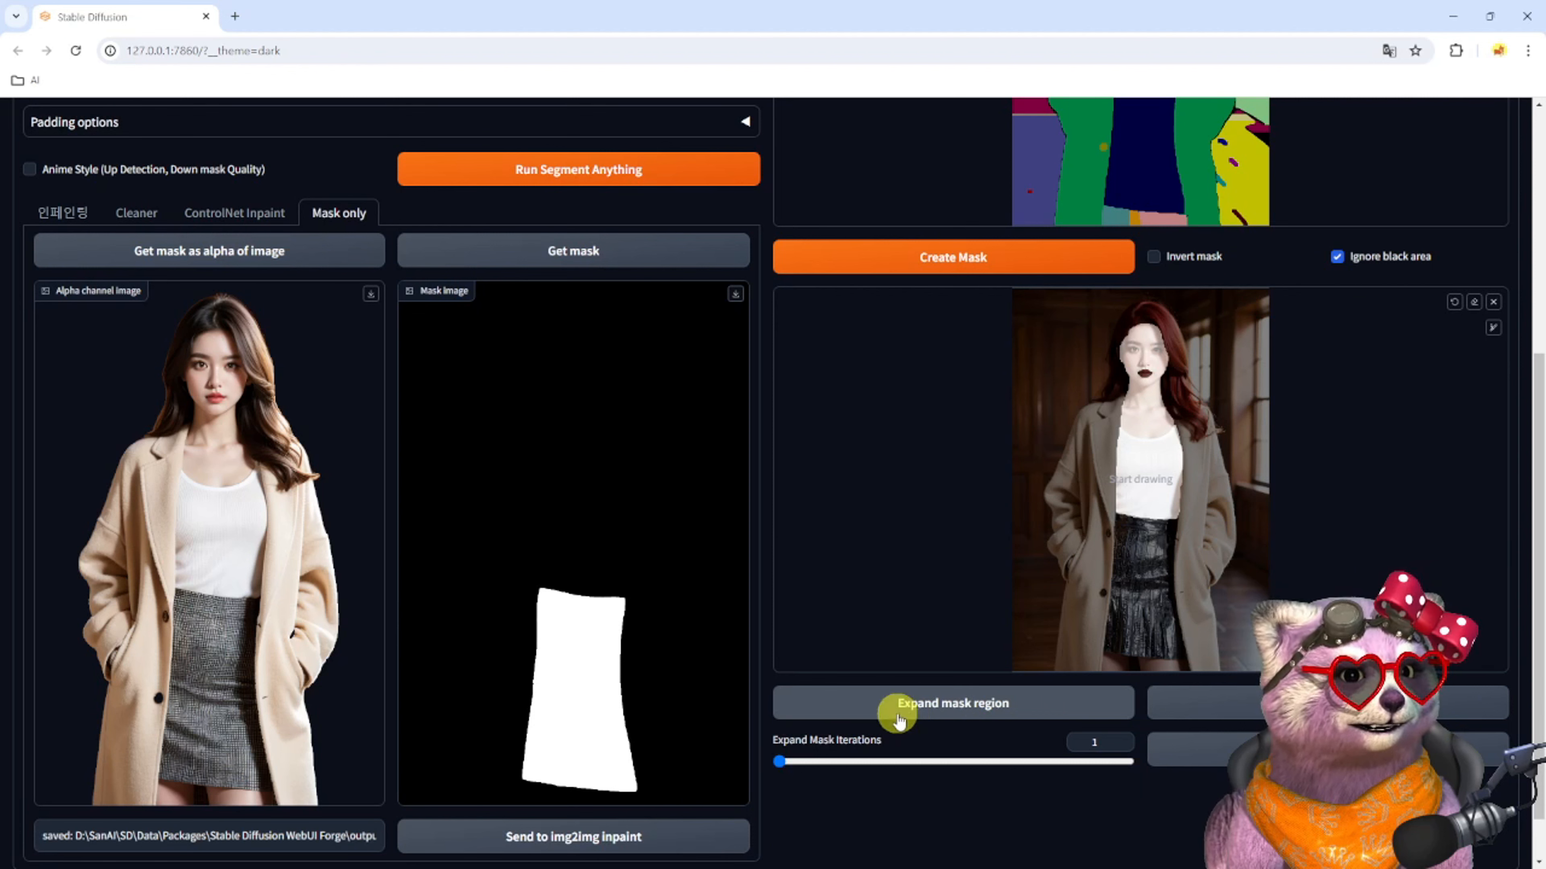
pyautogui.click(887, 712)
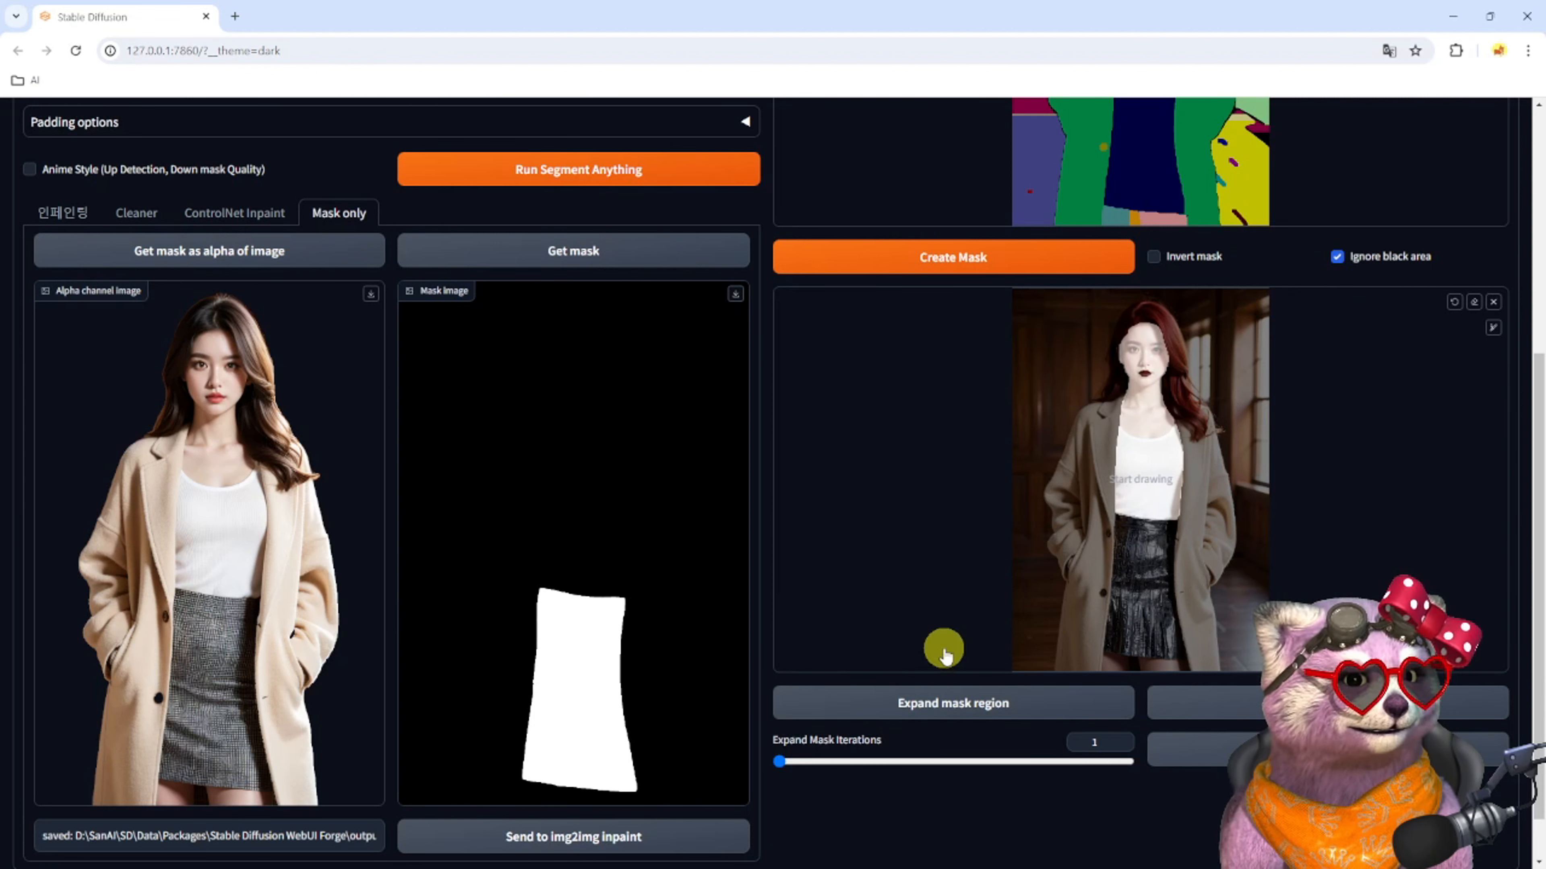
pyautogui.click(564, 252)
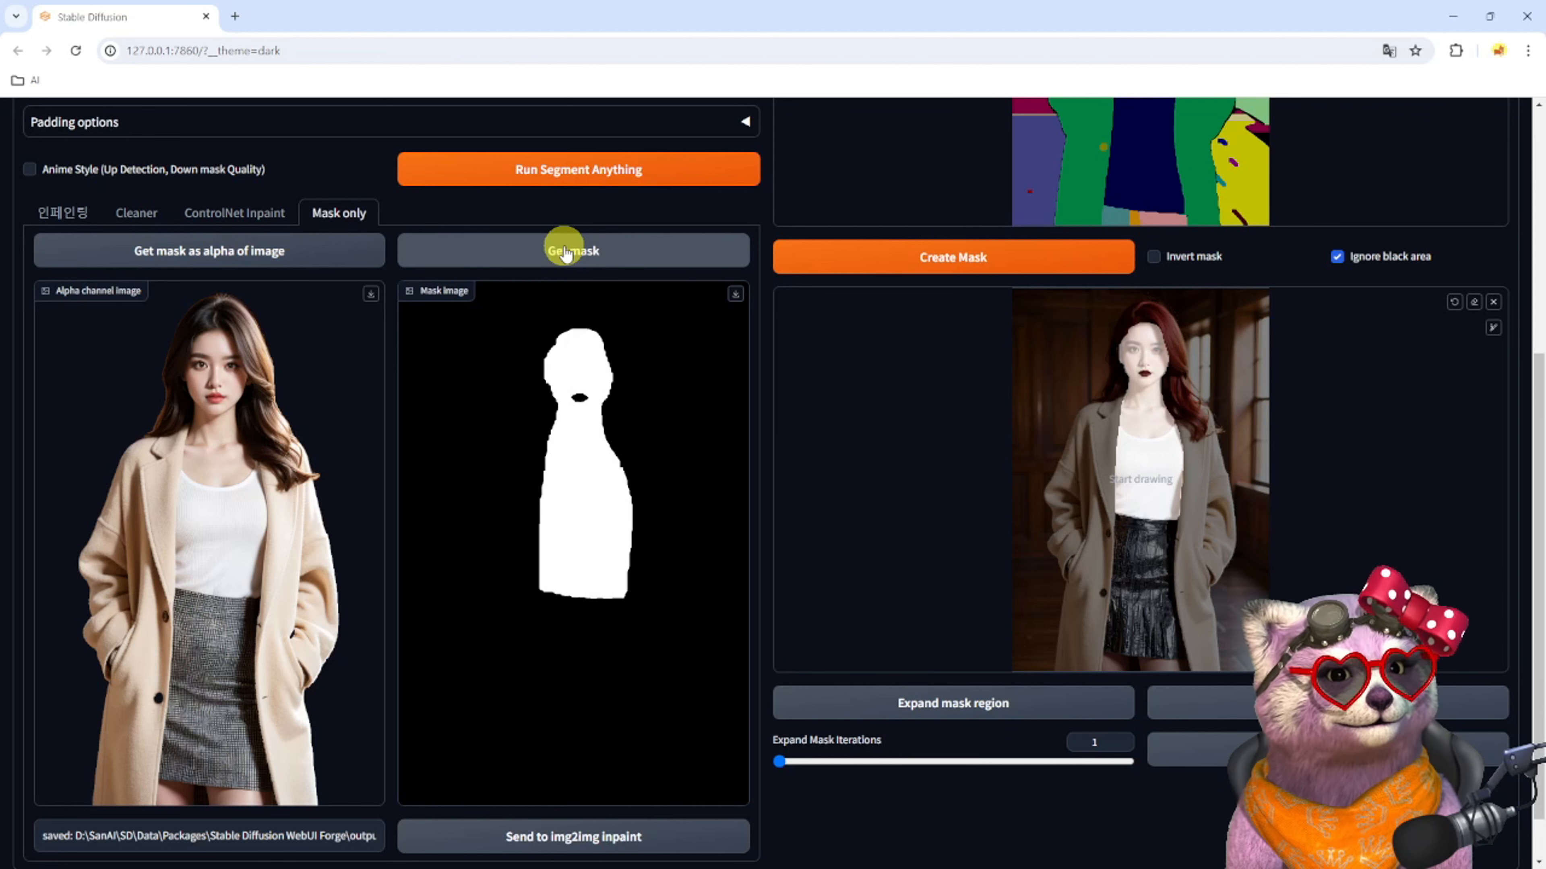
pyautogui.click(568, 838)
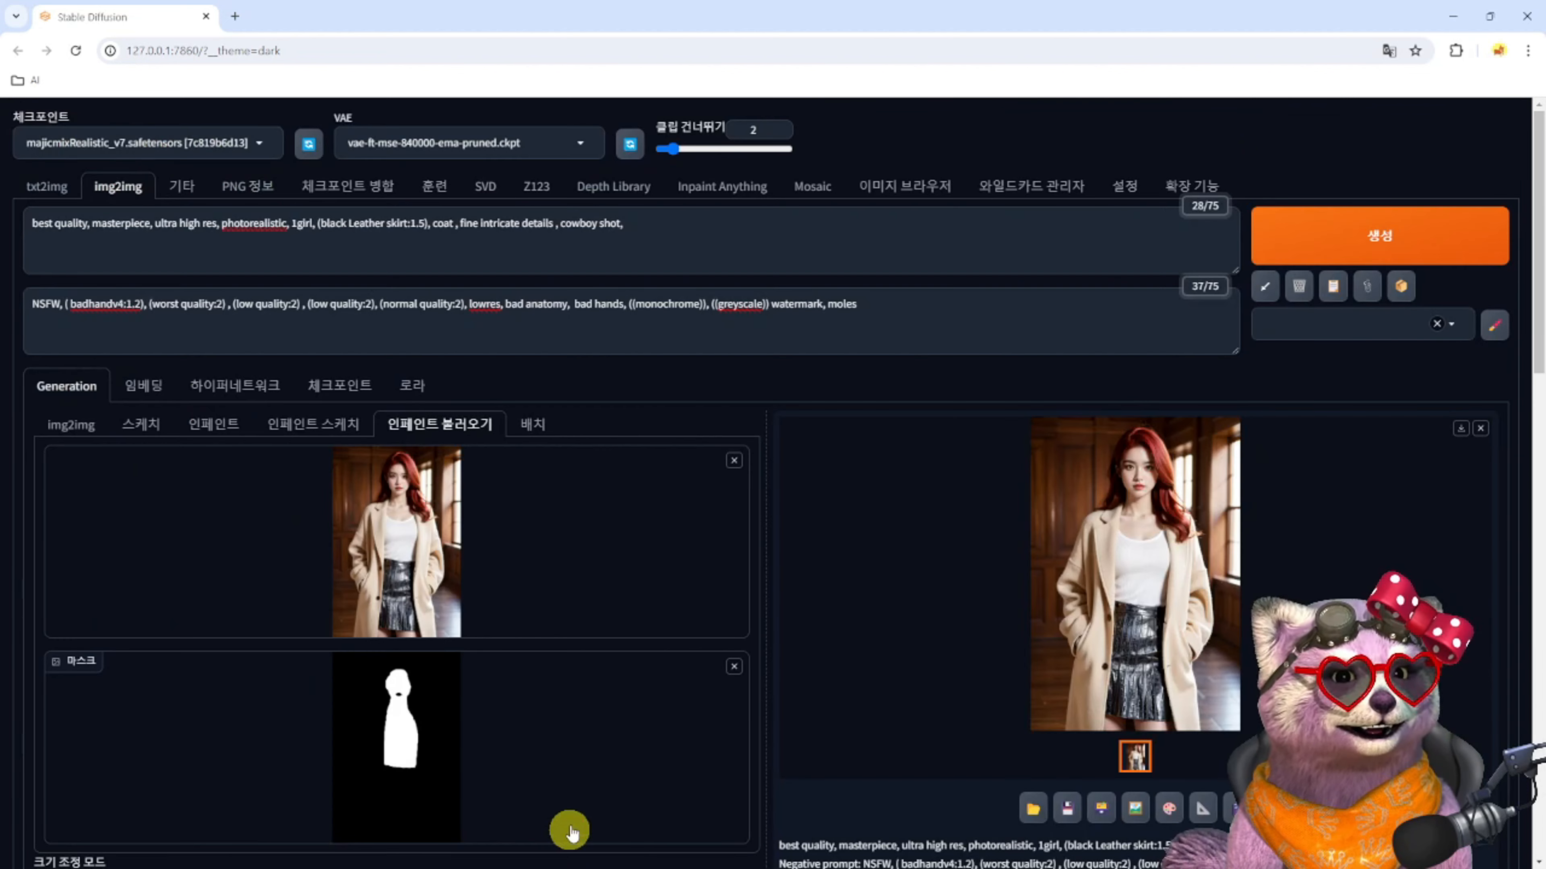
# Append "unbuttoned_white_shirt," to the img2img prompt and generate the image
pyautogui.click(655, 233)
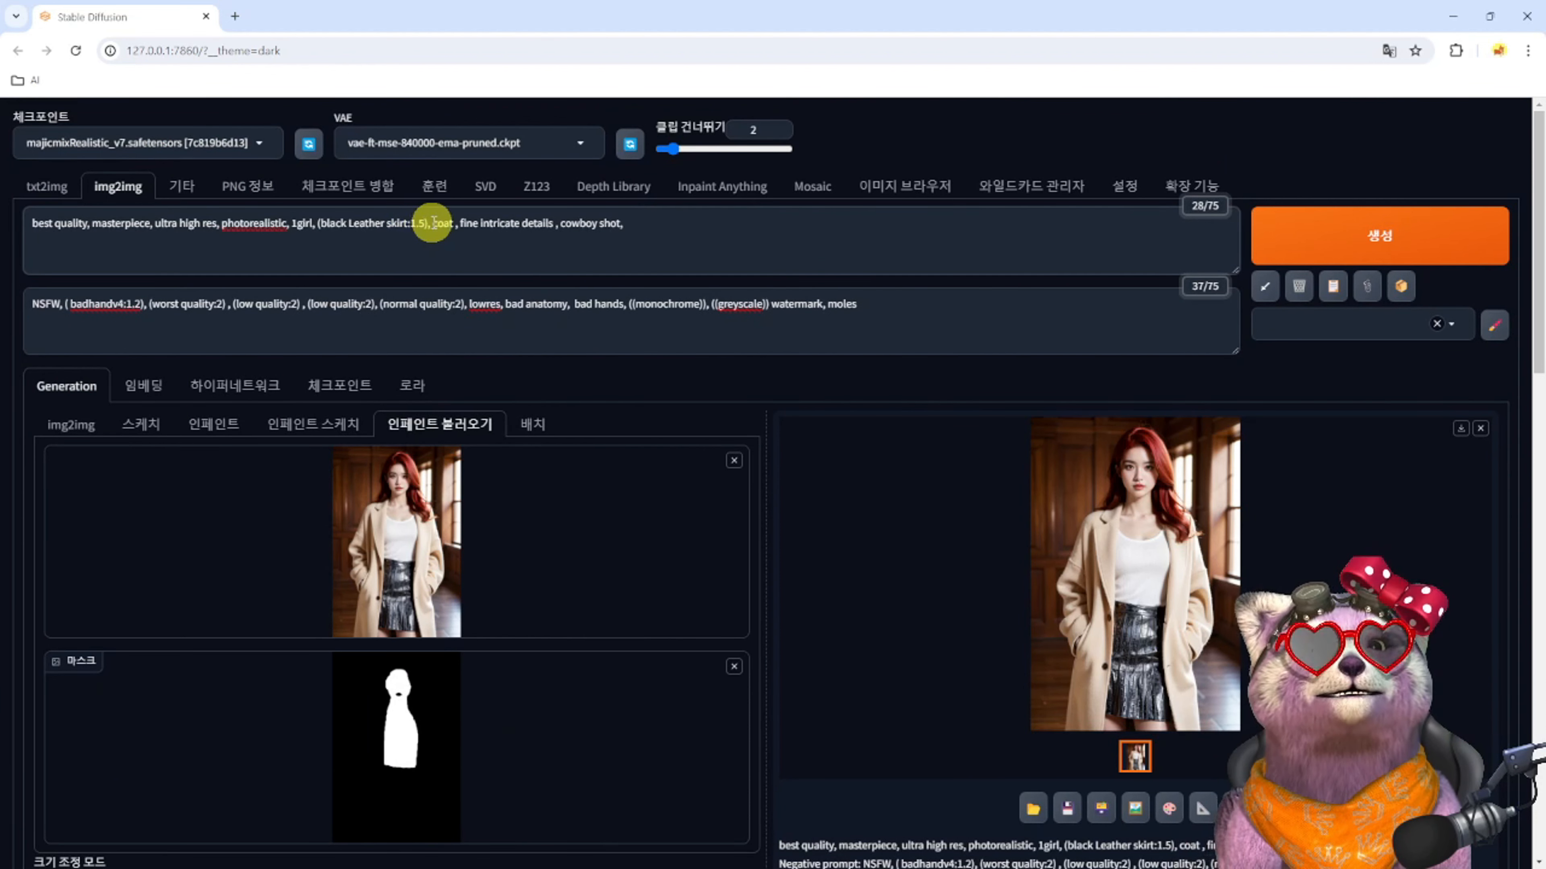
pyautogui.hotkey('ctrl', 'v')
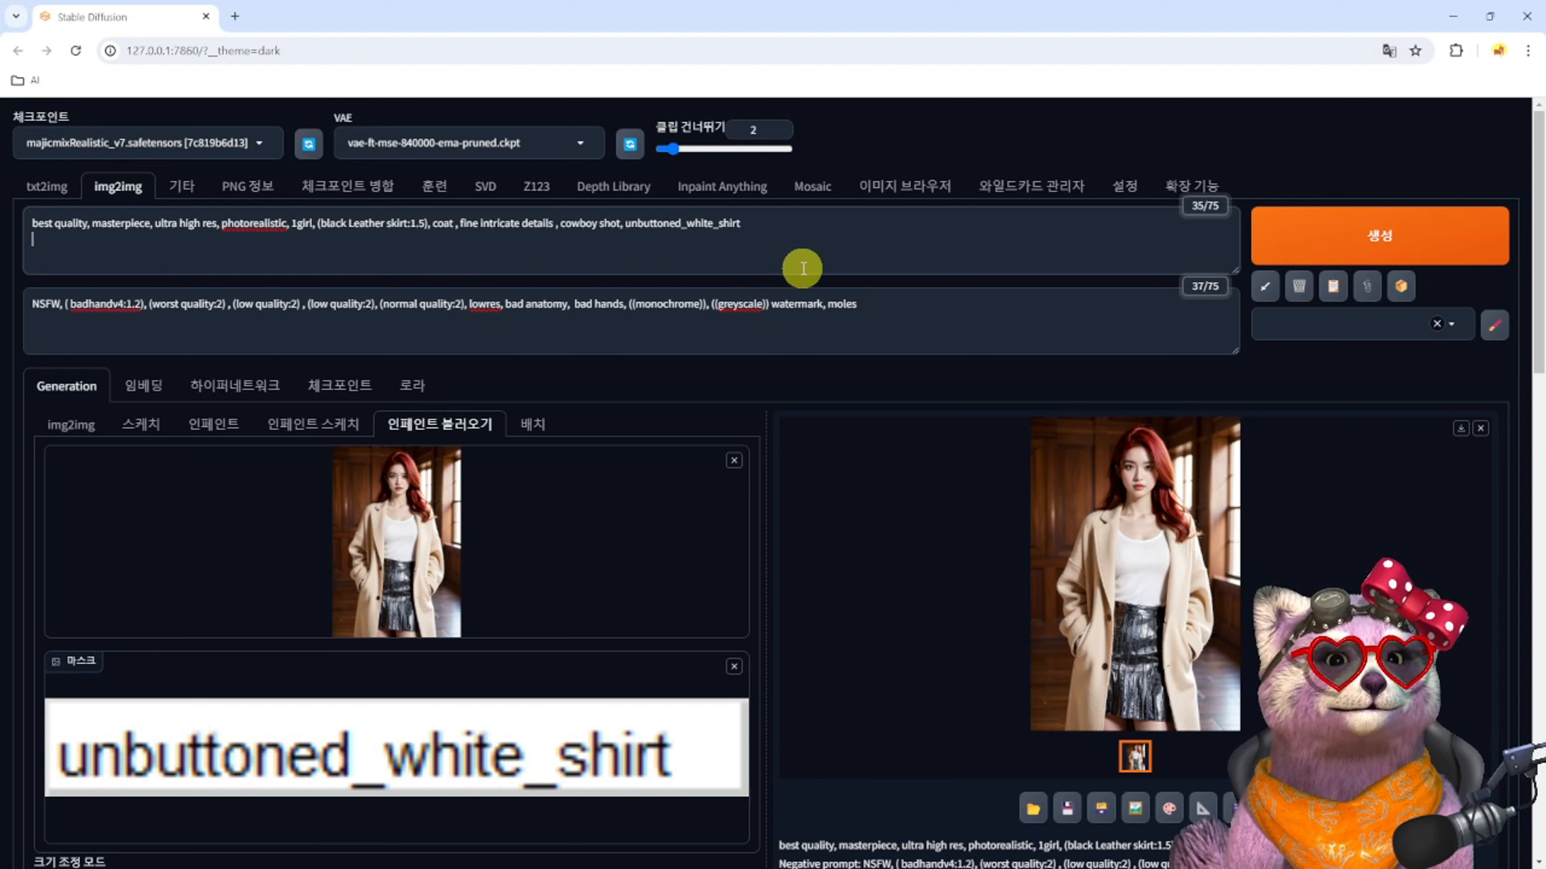
pyautogui.write(',')
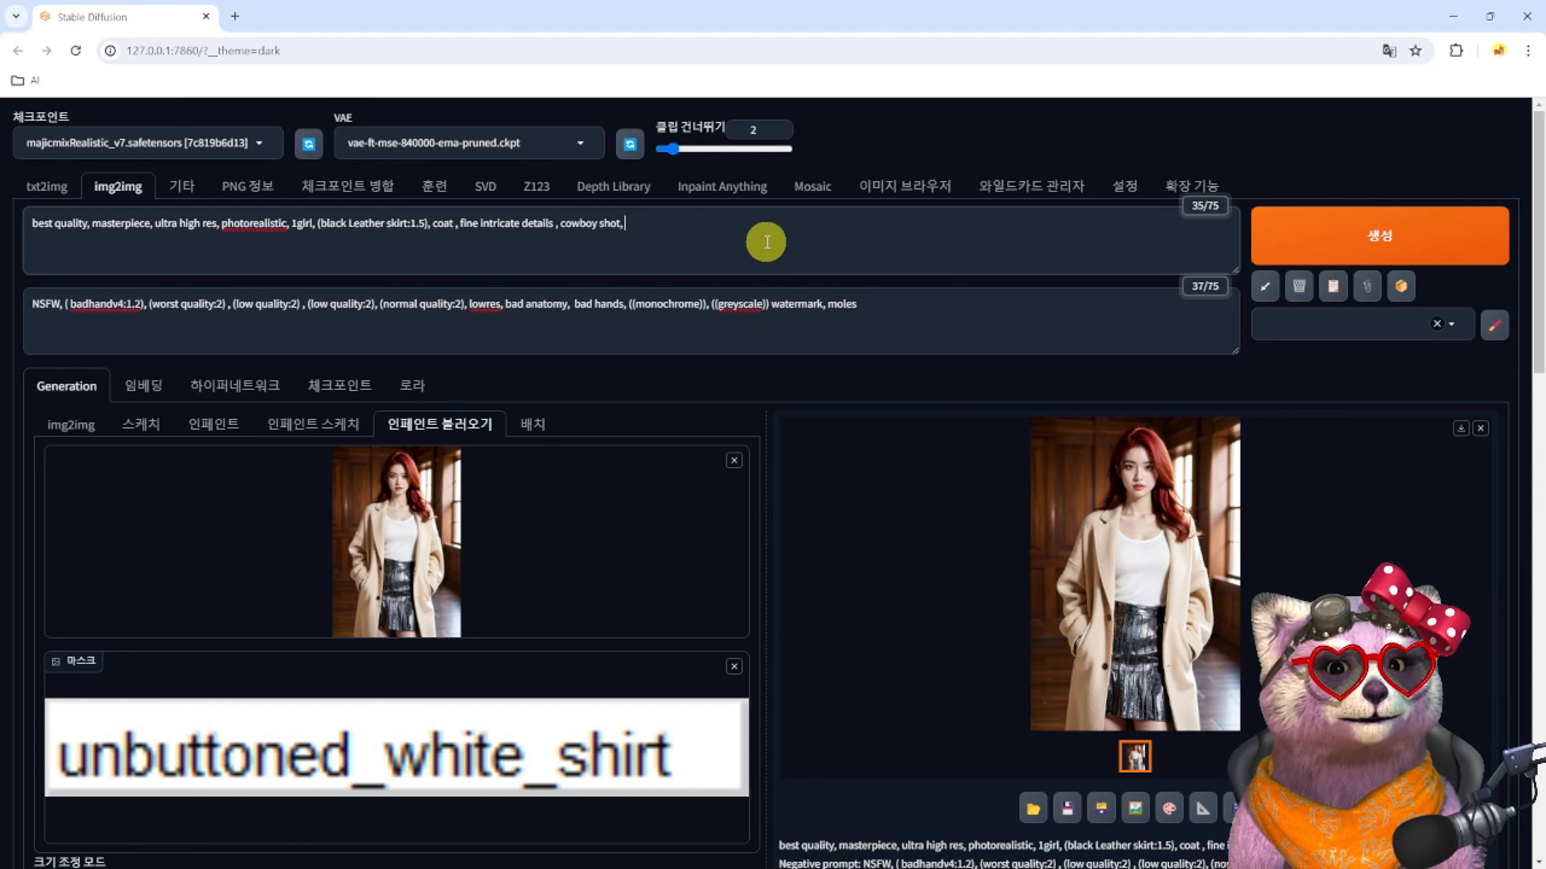
pyautogui.click(1345, 242)
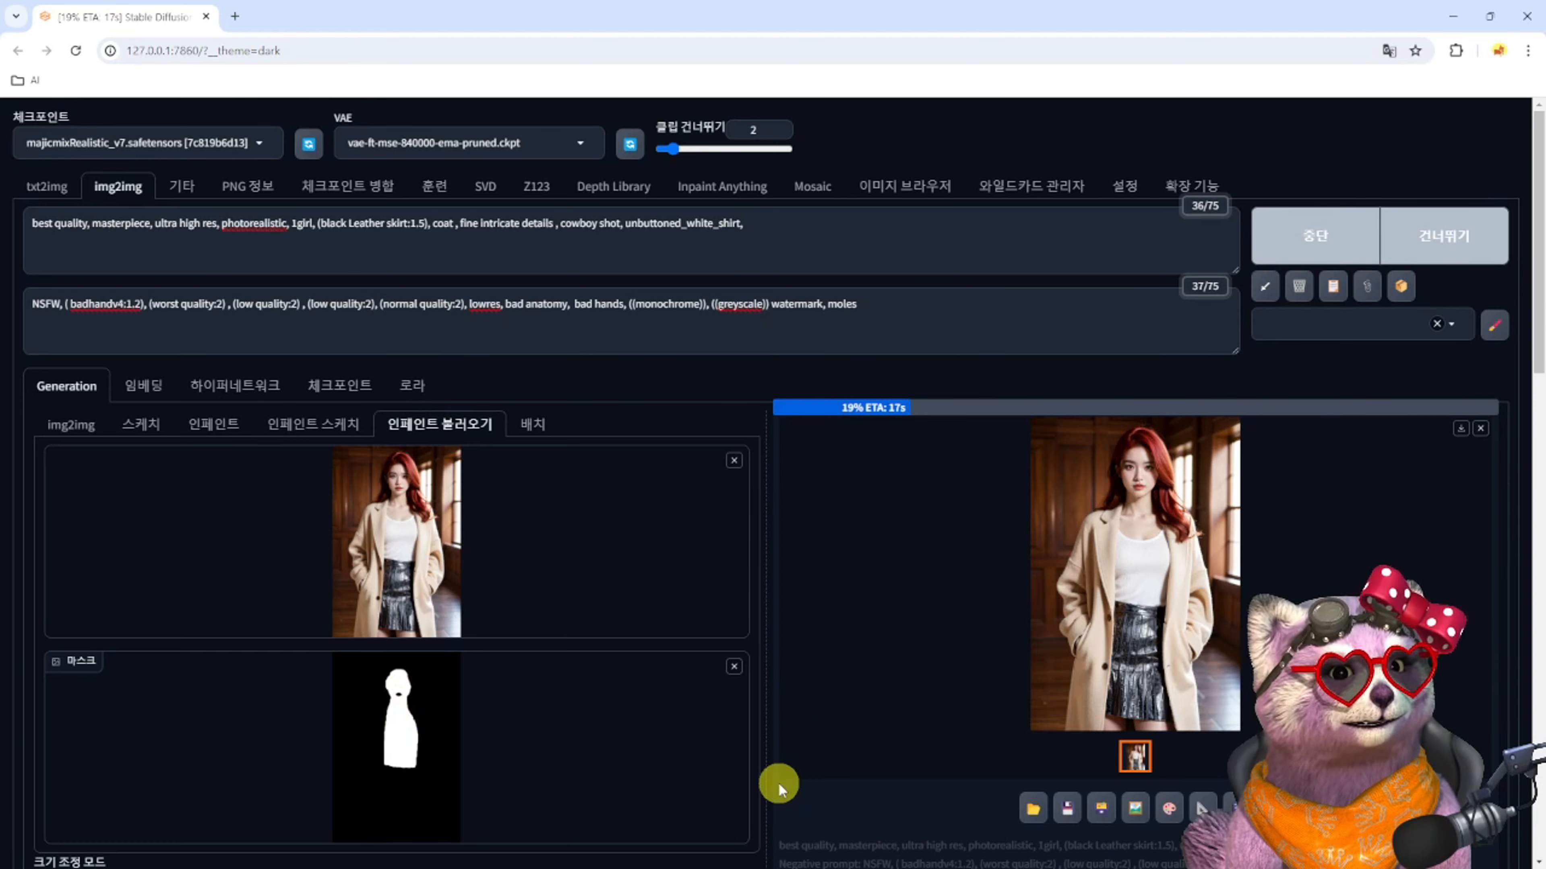
pyautogui.scroll(-8, 778, 783)
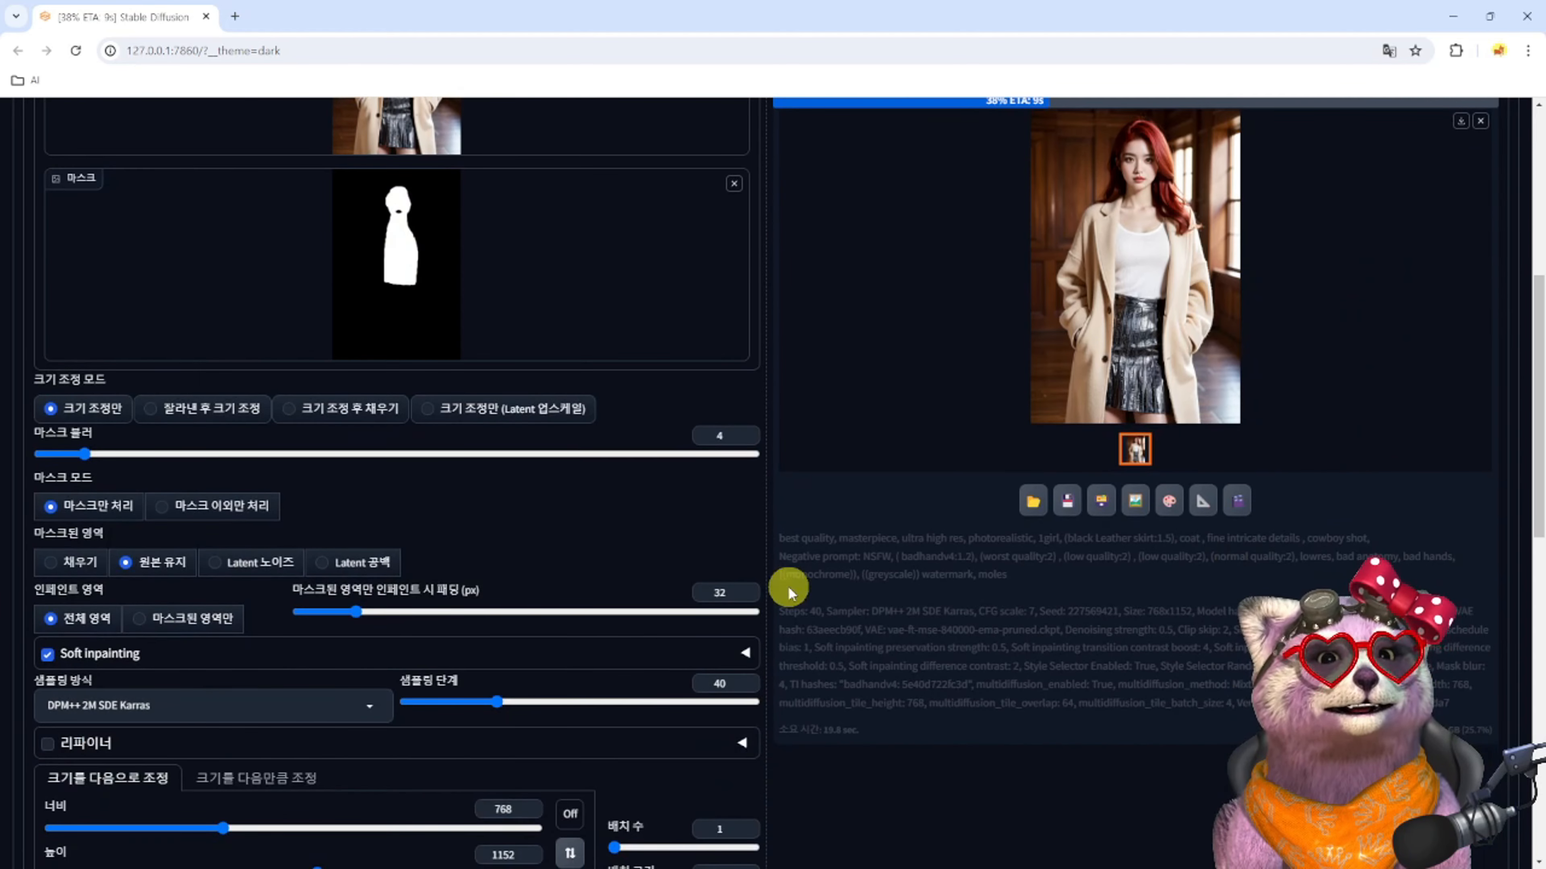
pyautogui.scroll(8, 372, 328)
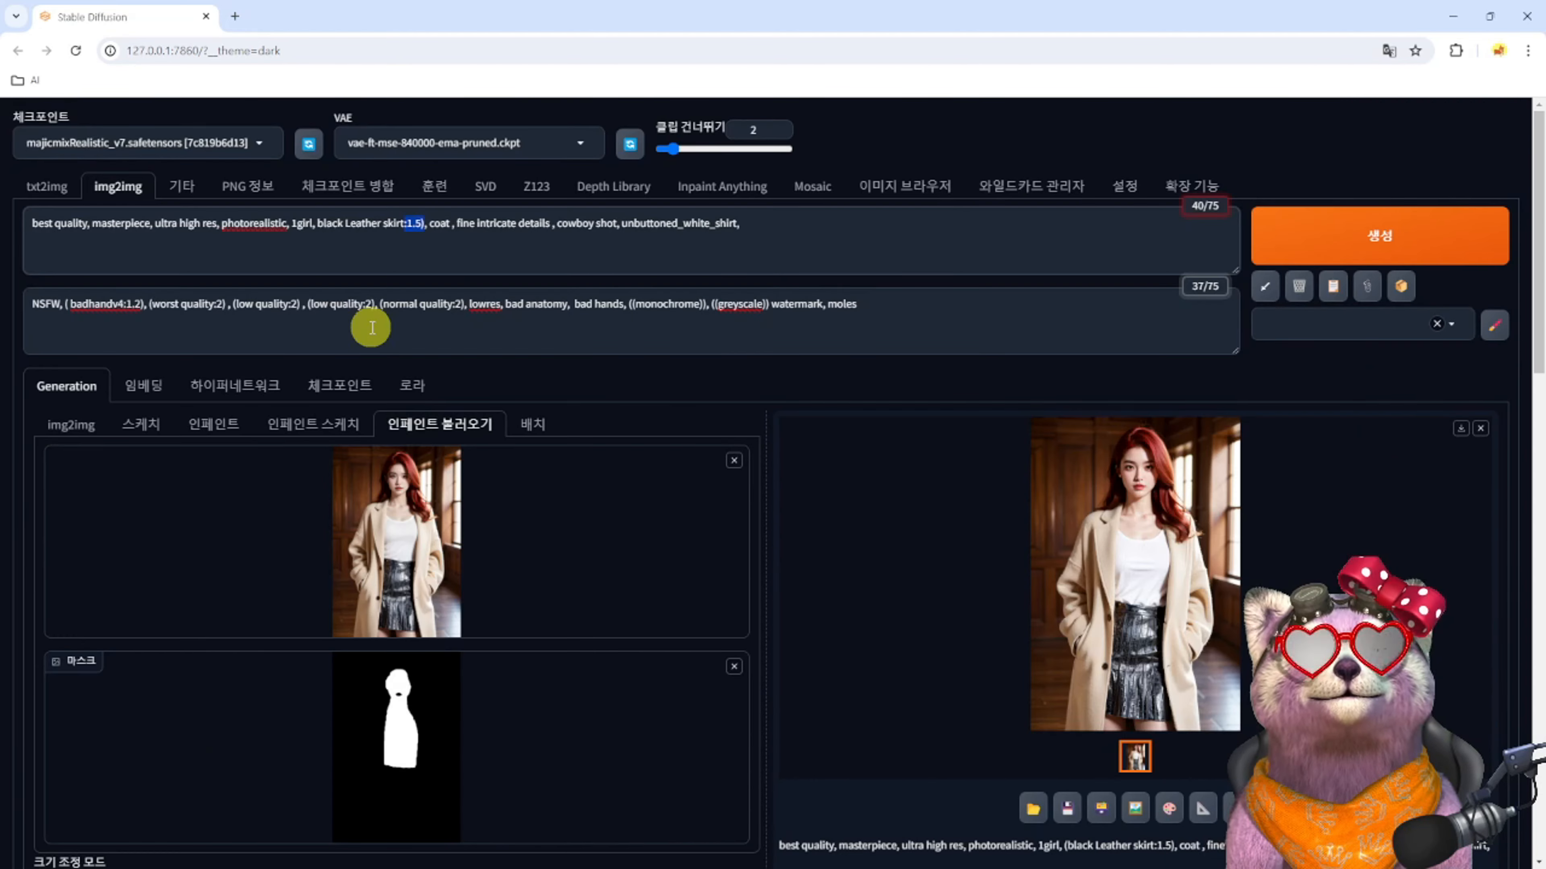
# Remove the weight from "black Leather skirt", change the shirt prompt to "(unbuttoned_white_shirt:1.5)", and regenerate and inspect the image enlarged
pyautogui.press('BackSpace')
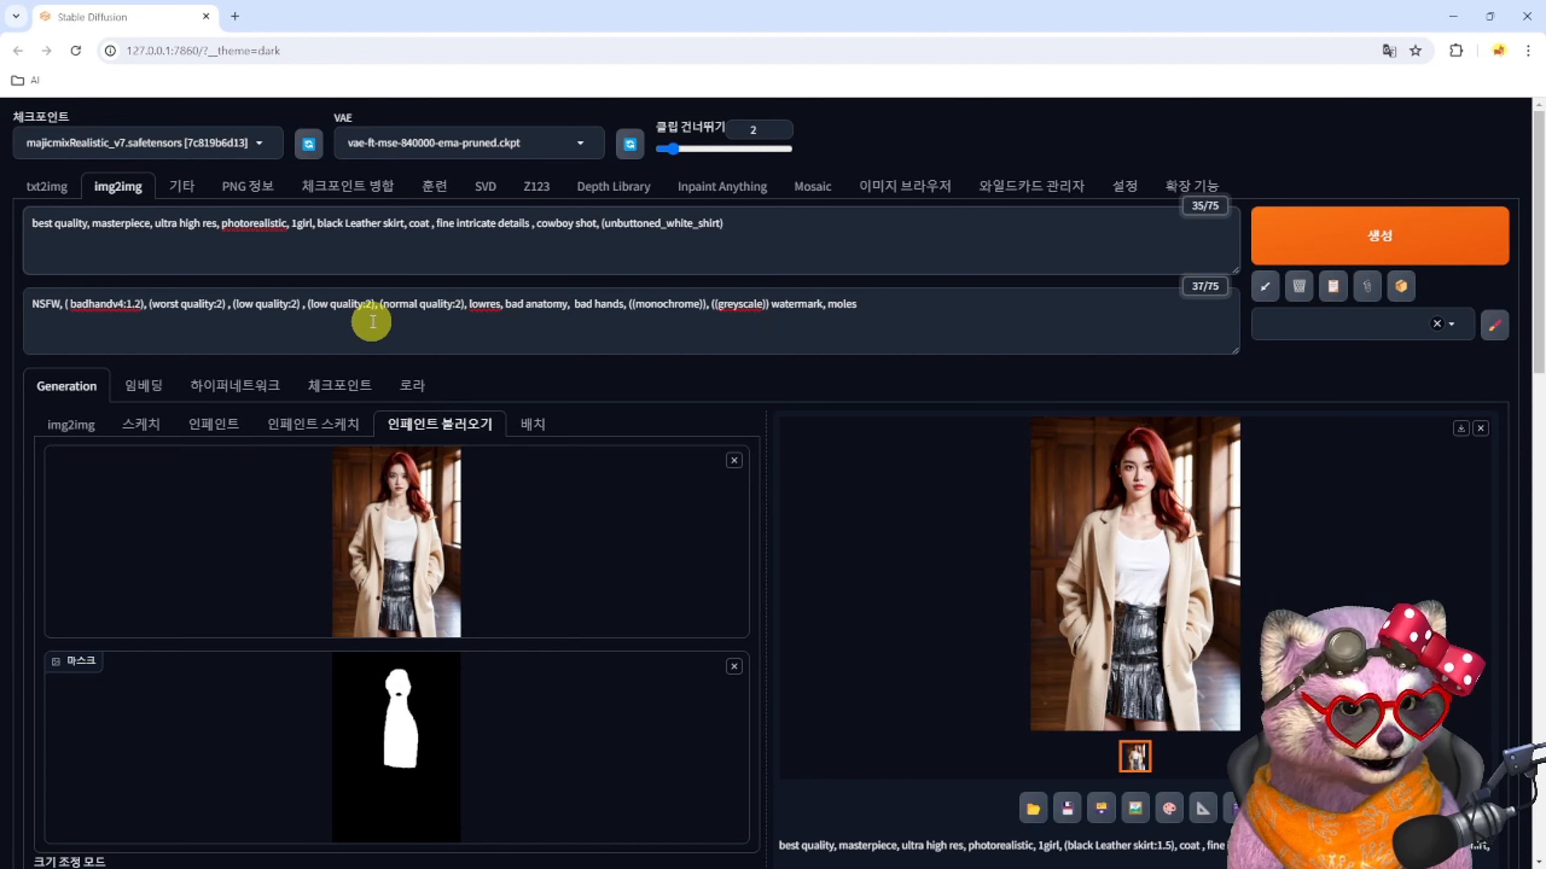
pyautogui.write(':1.5')
pyautogui.hotkey('ctrl', 'Return')
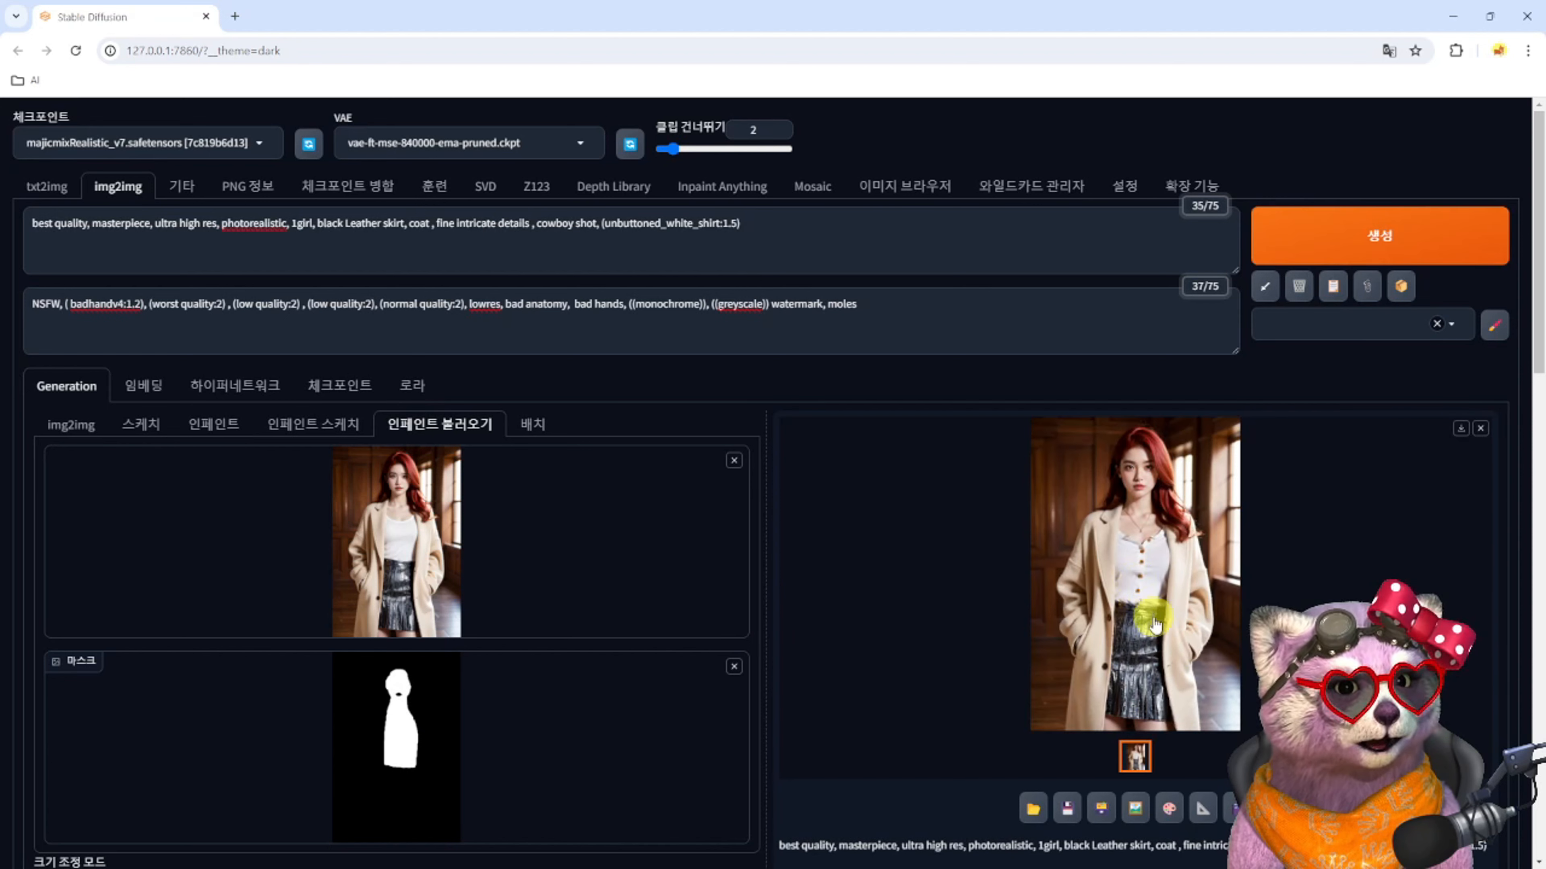
pyautogui.click(1136, 594)
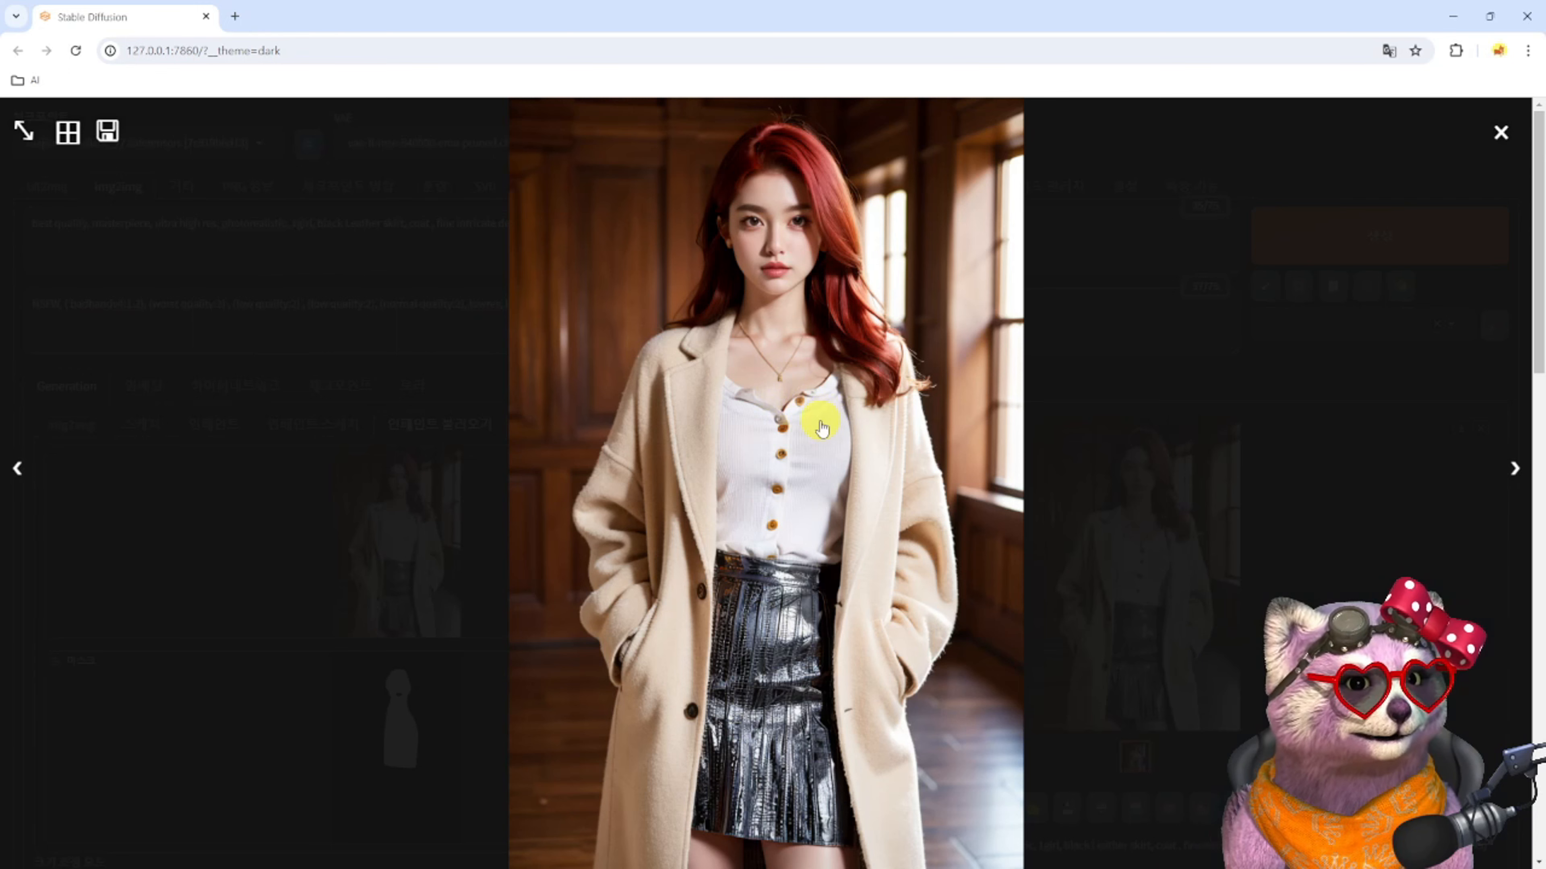
pyautogui.click(823, 414)
# Set the denoising strength to 0.7, then regenerate the white shirt image and inspect it enlarged
pyautogui.scroll(-10, 746, 672)
pyautogui.scroll(-5, 769, 662)
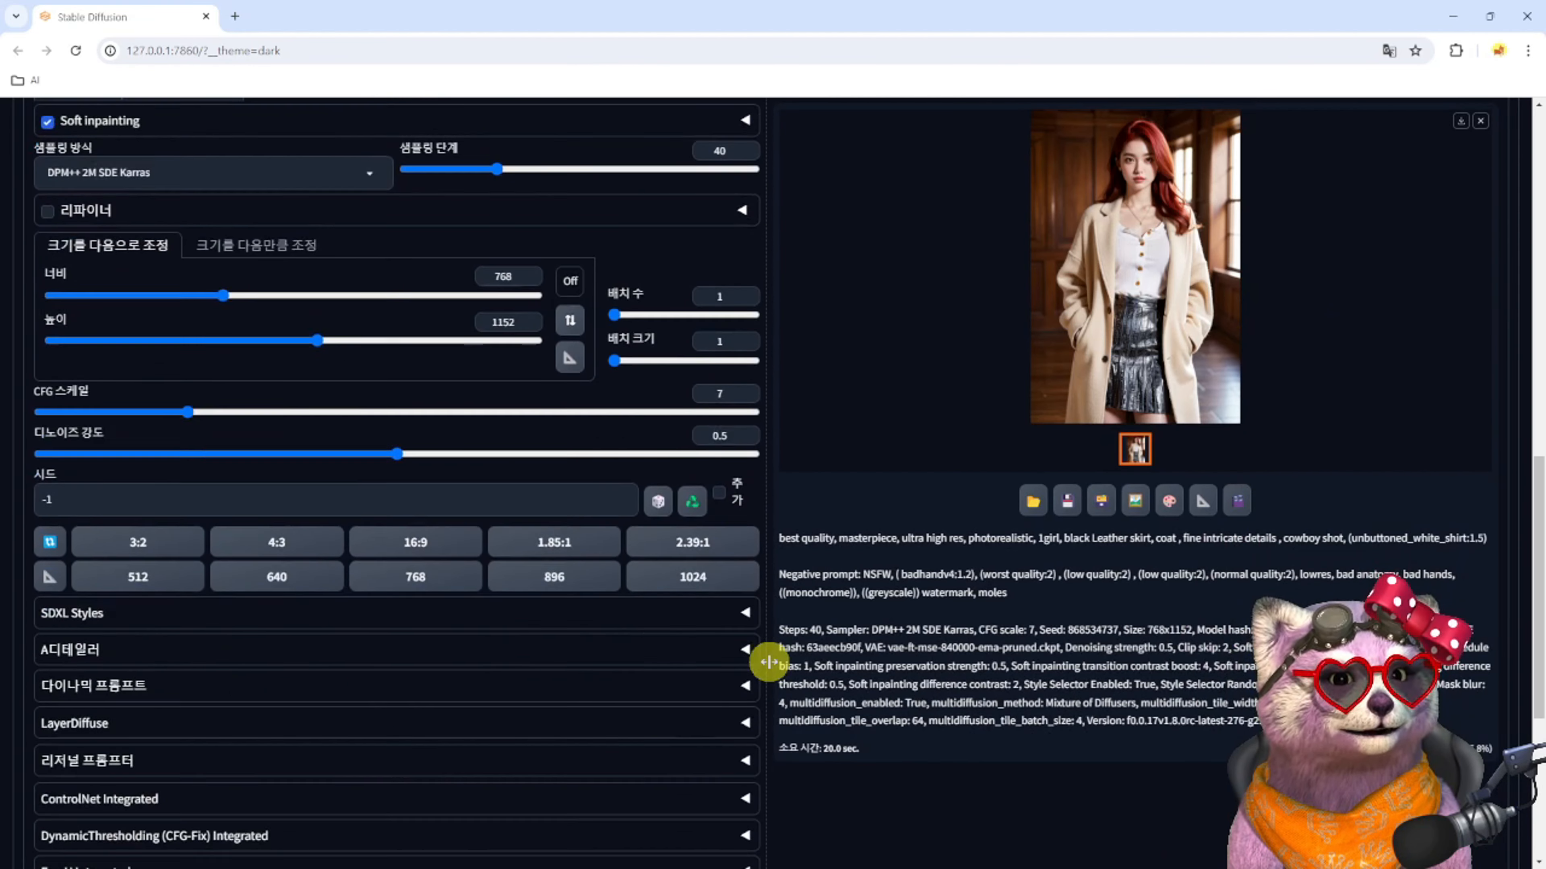
pyautogui.scroll(3, 775, 658)
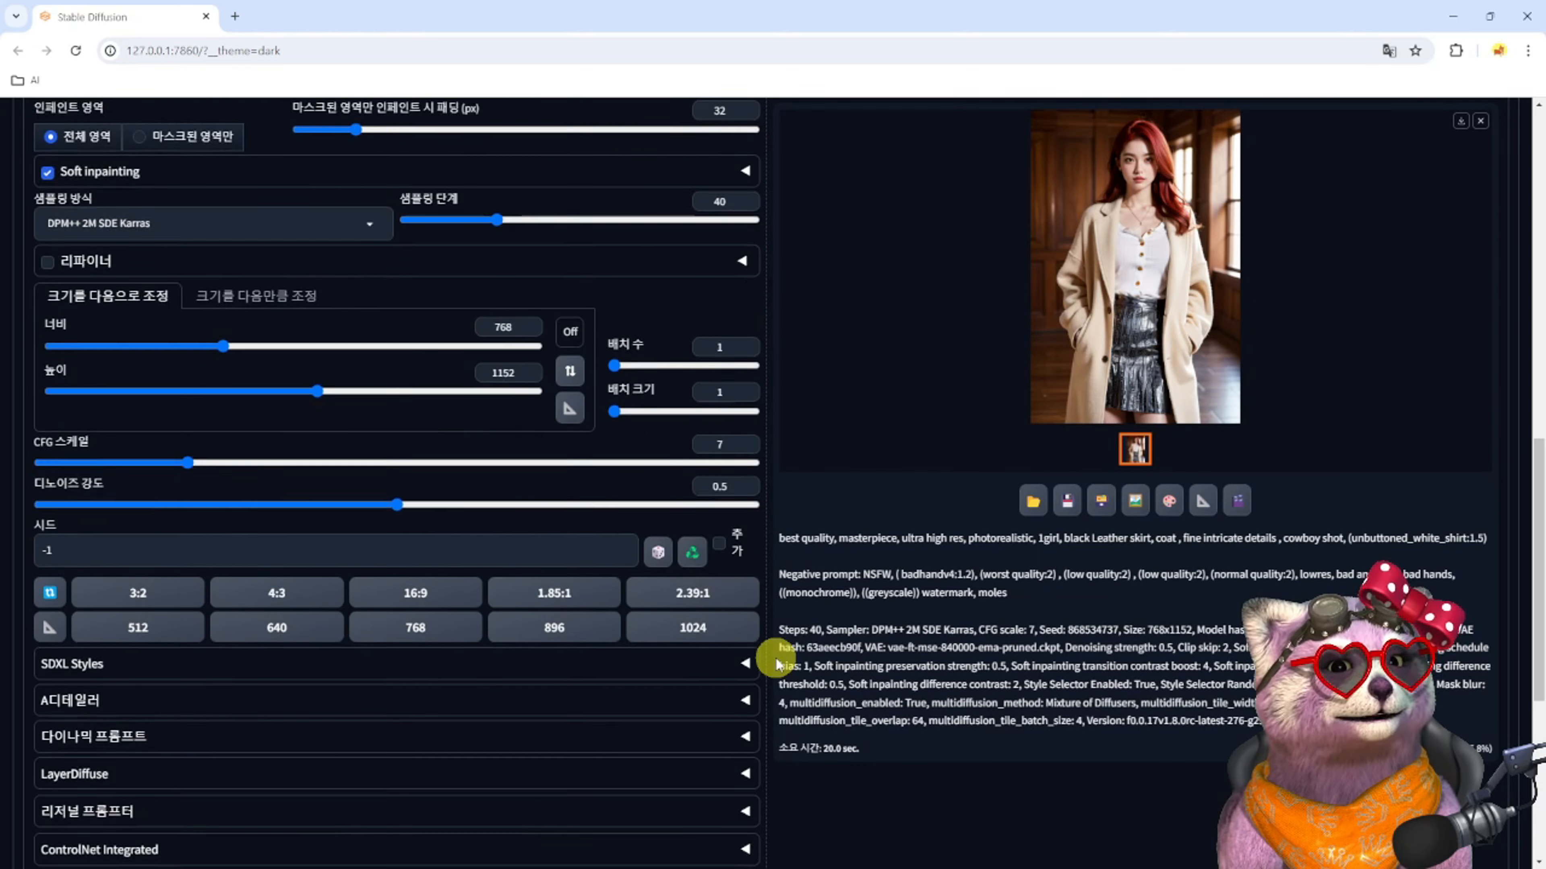
pyautogui.click(541, 586)
pyautogui.scroll(8, 883, 587)
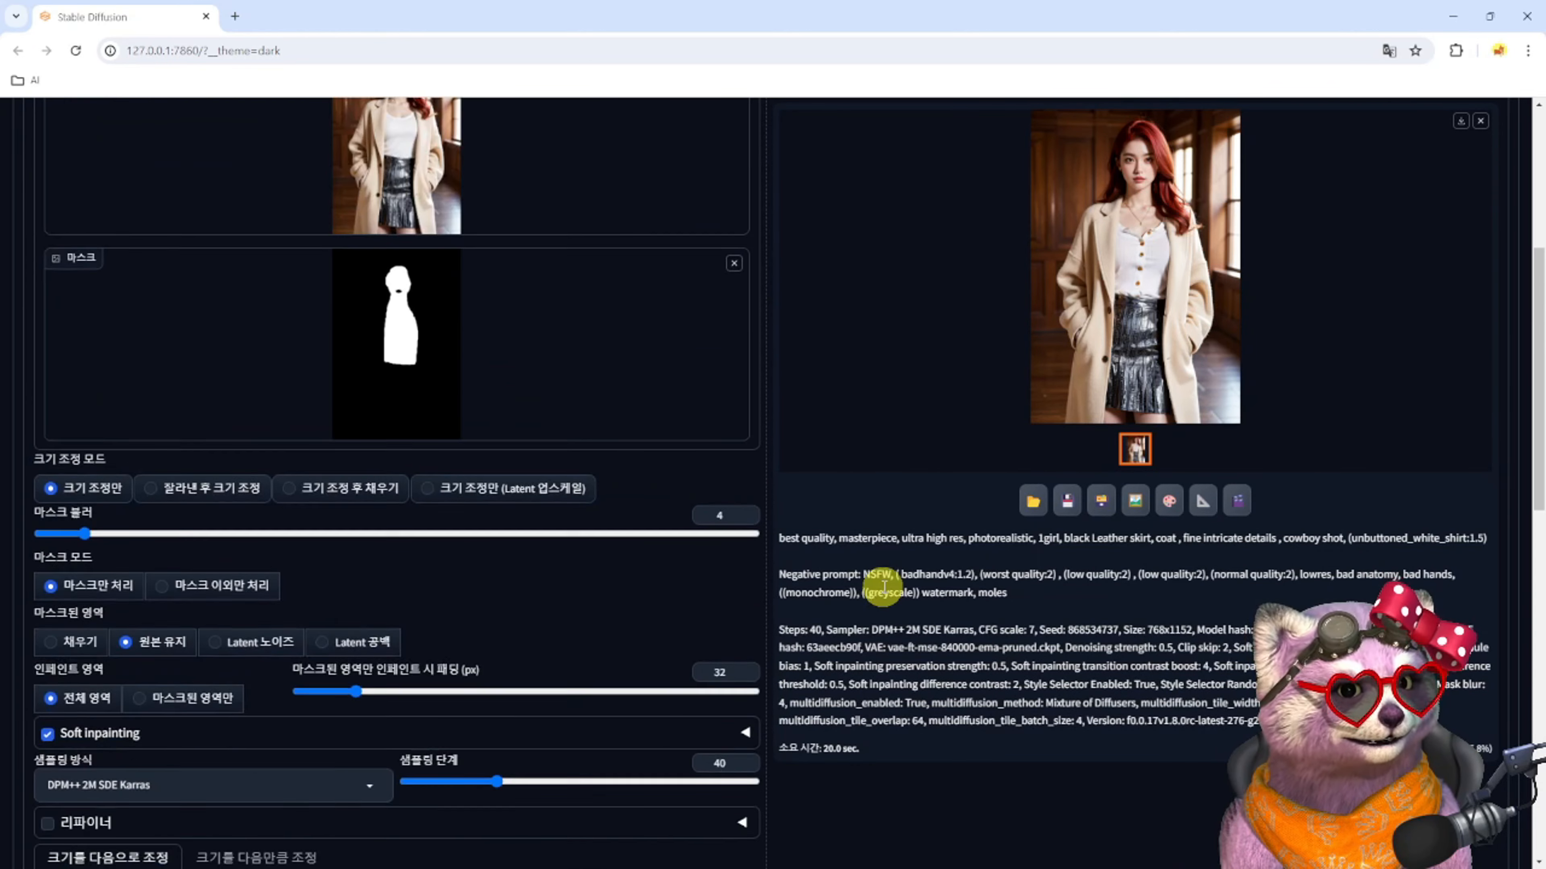
pyautogui.scroll(-8, 883, 586)
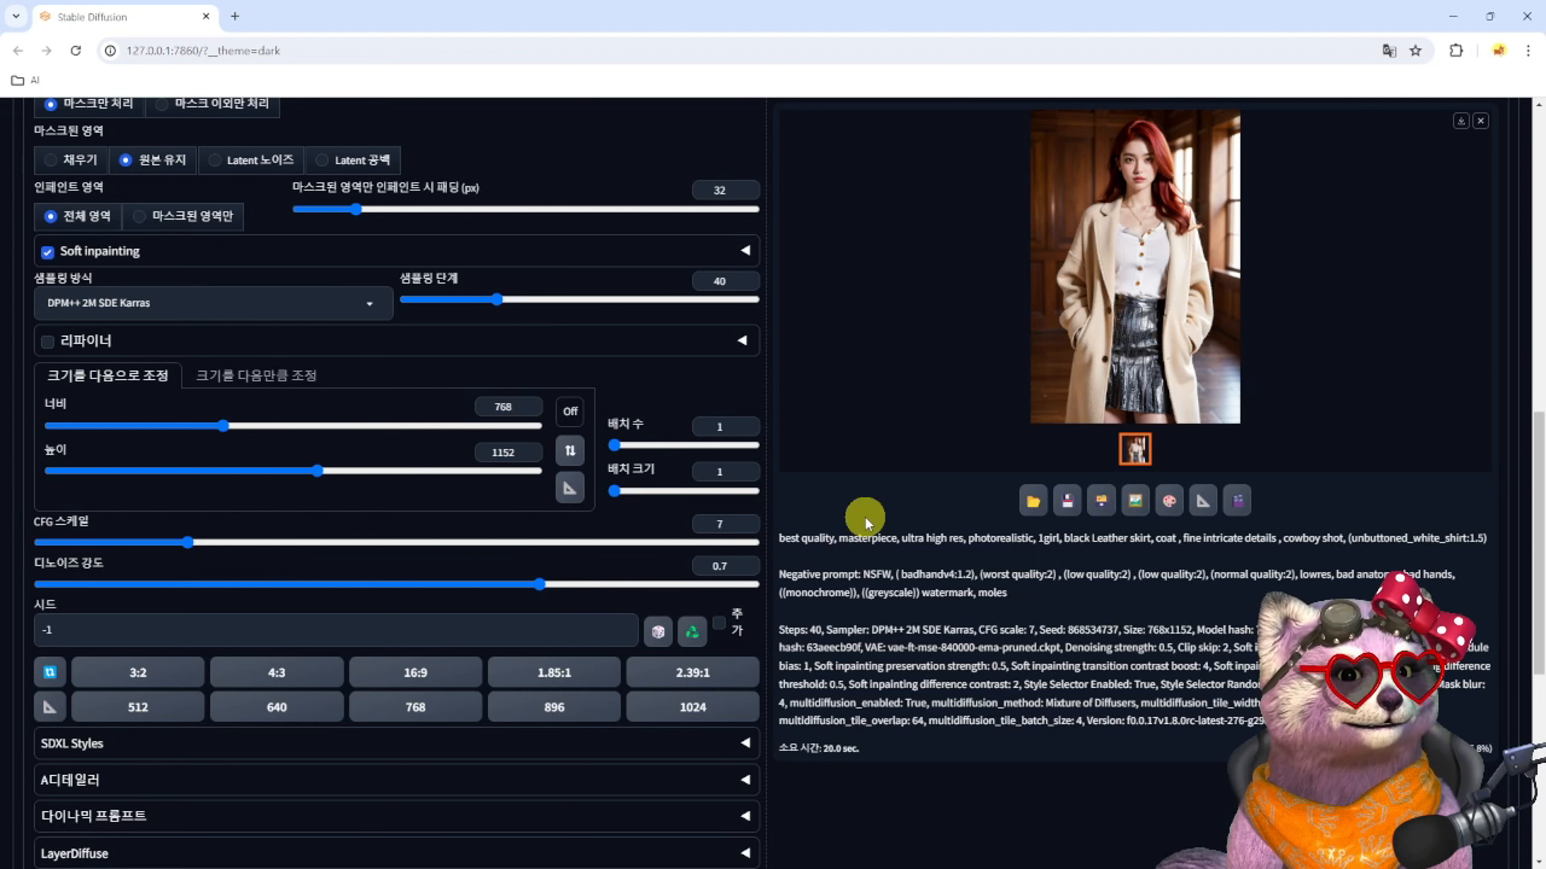
pyautogui.hotkey('ctrl', 'Return')
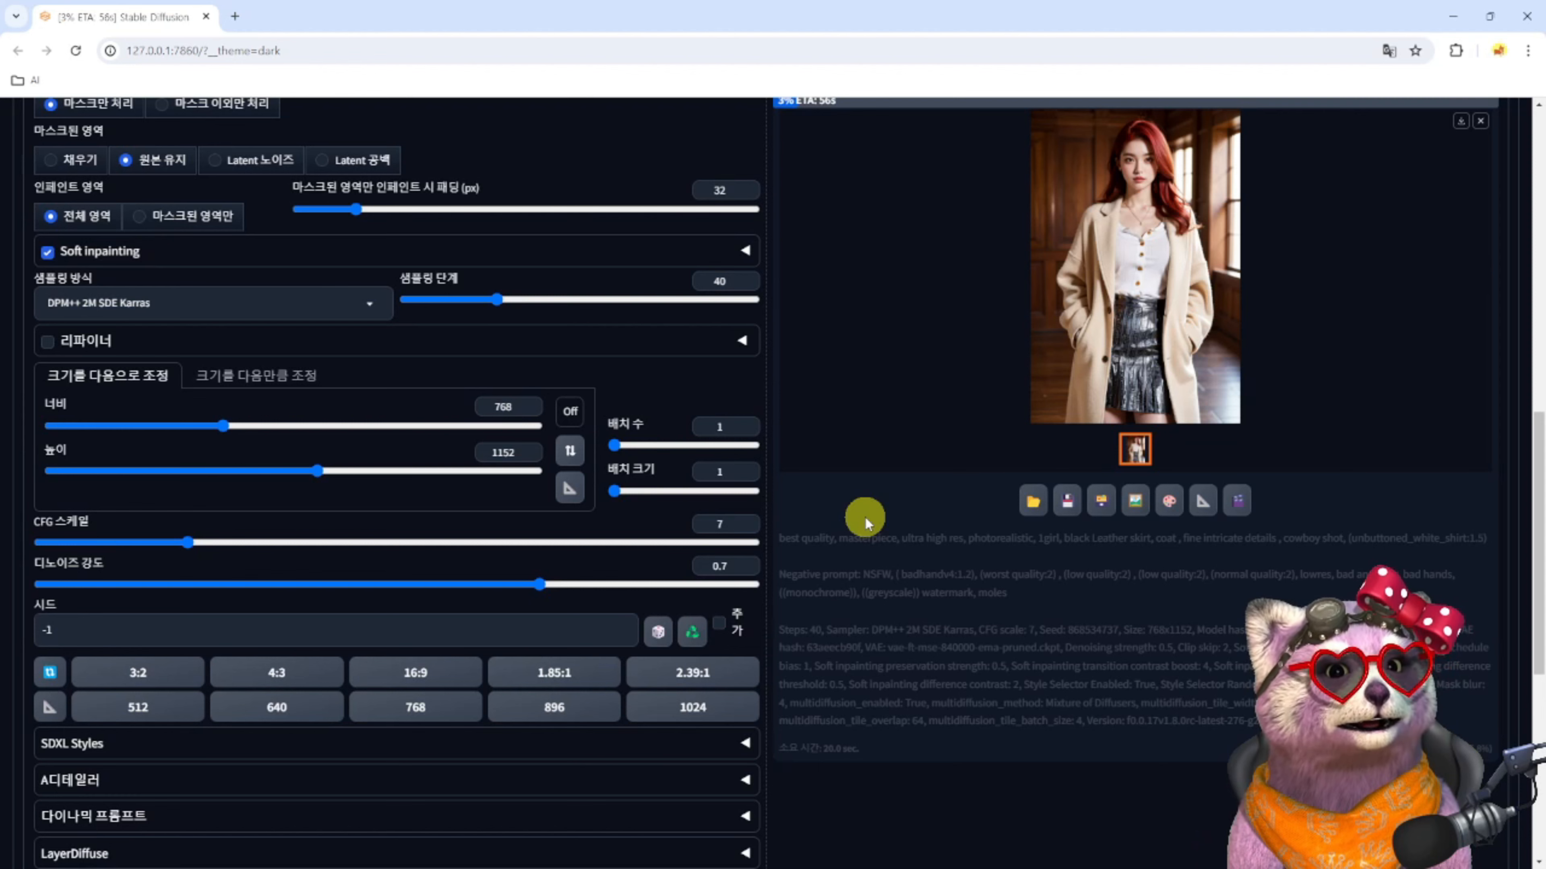
pyautogui.scroll(10, 864, 516)
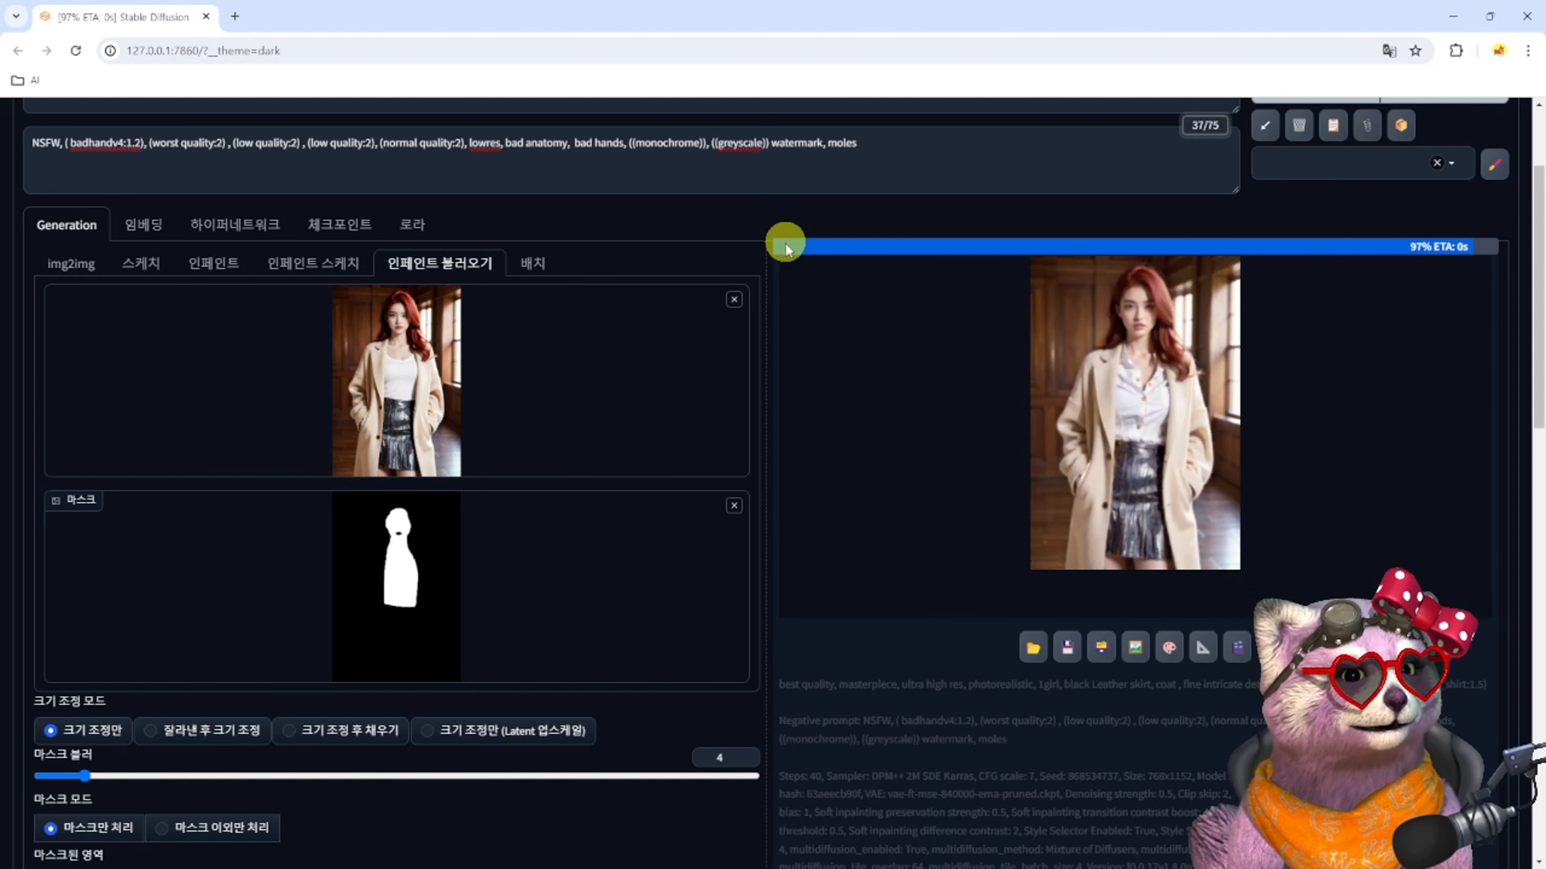
pyautogui.click(1137, 400)
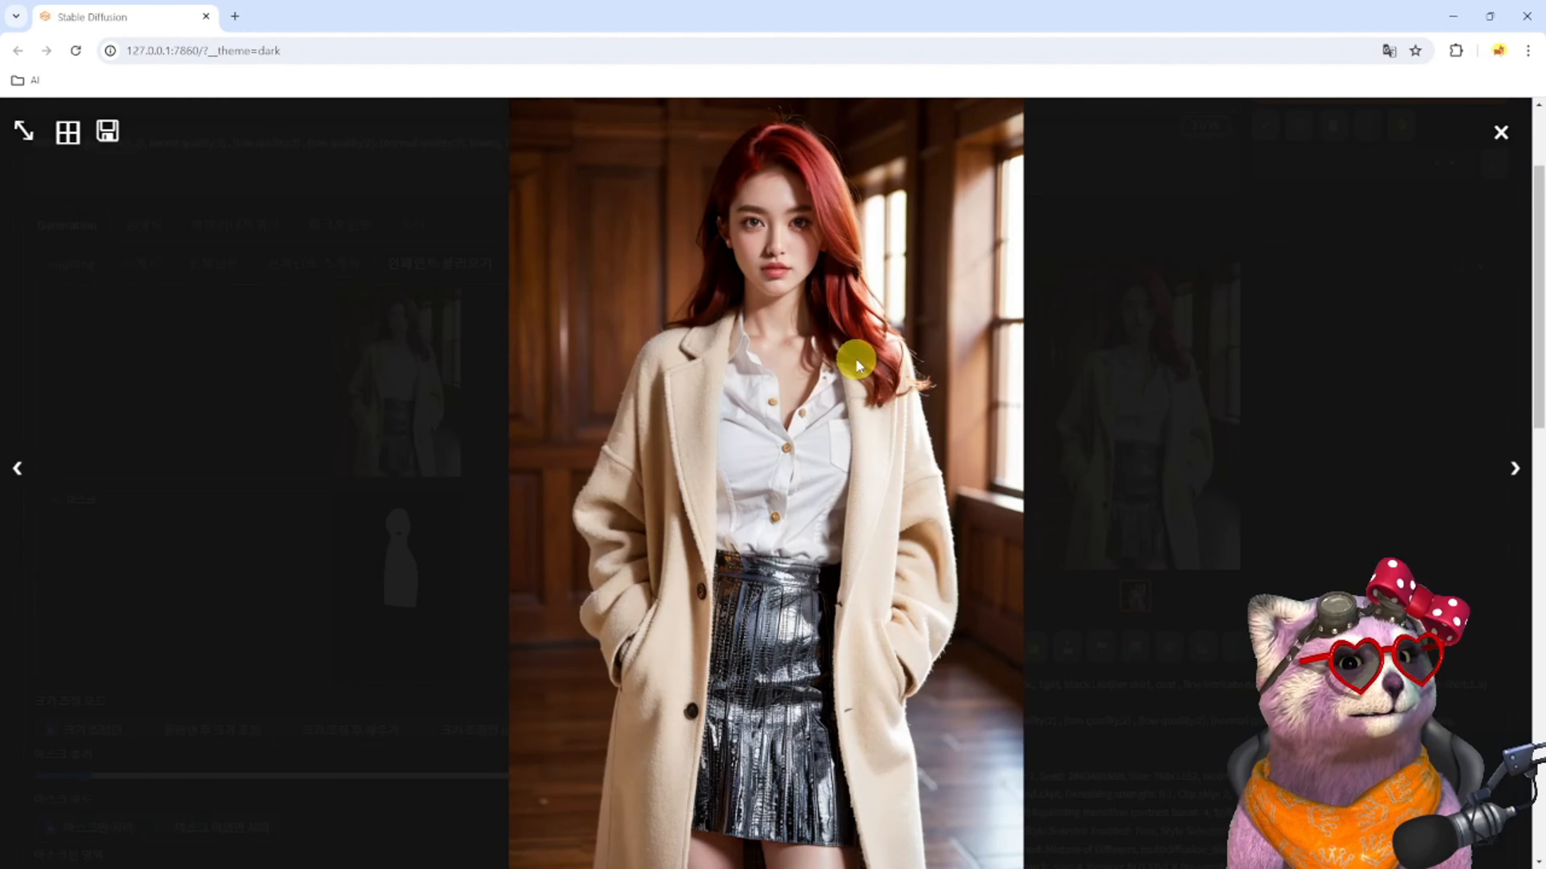
pyautogui.click(856, 361)
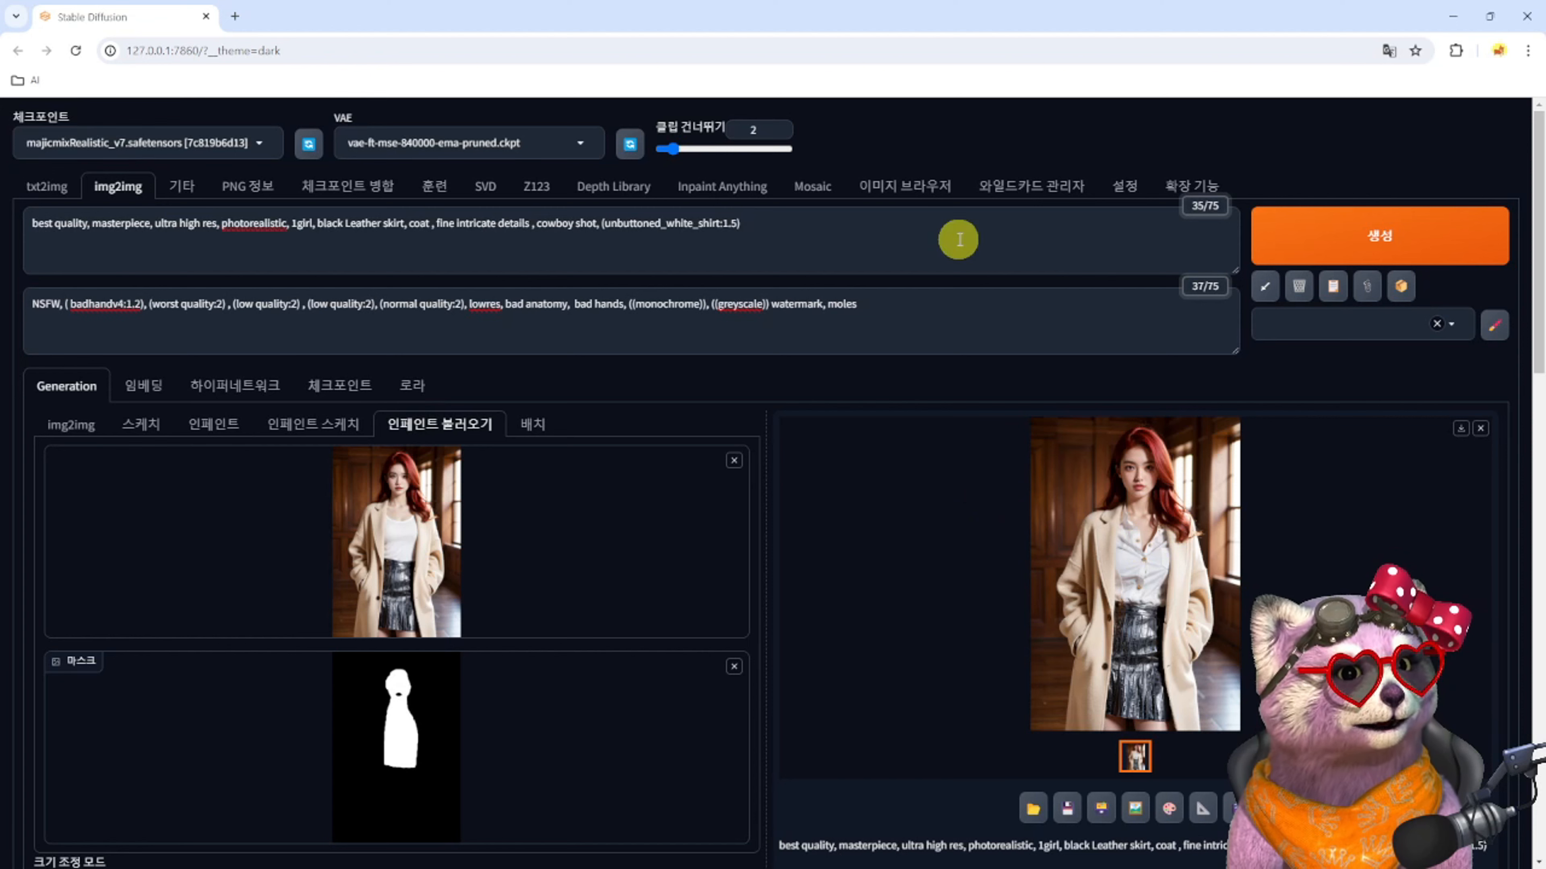
# Return to Inpaint Anything and recreate the mask from the white top's segment only, without the face and neck
pyautogui.click(749, 190)
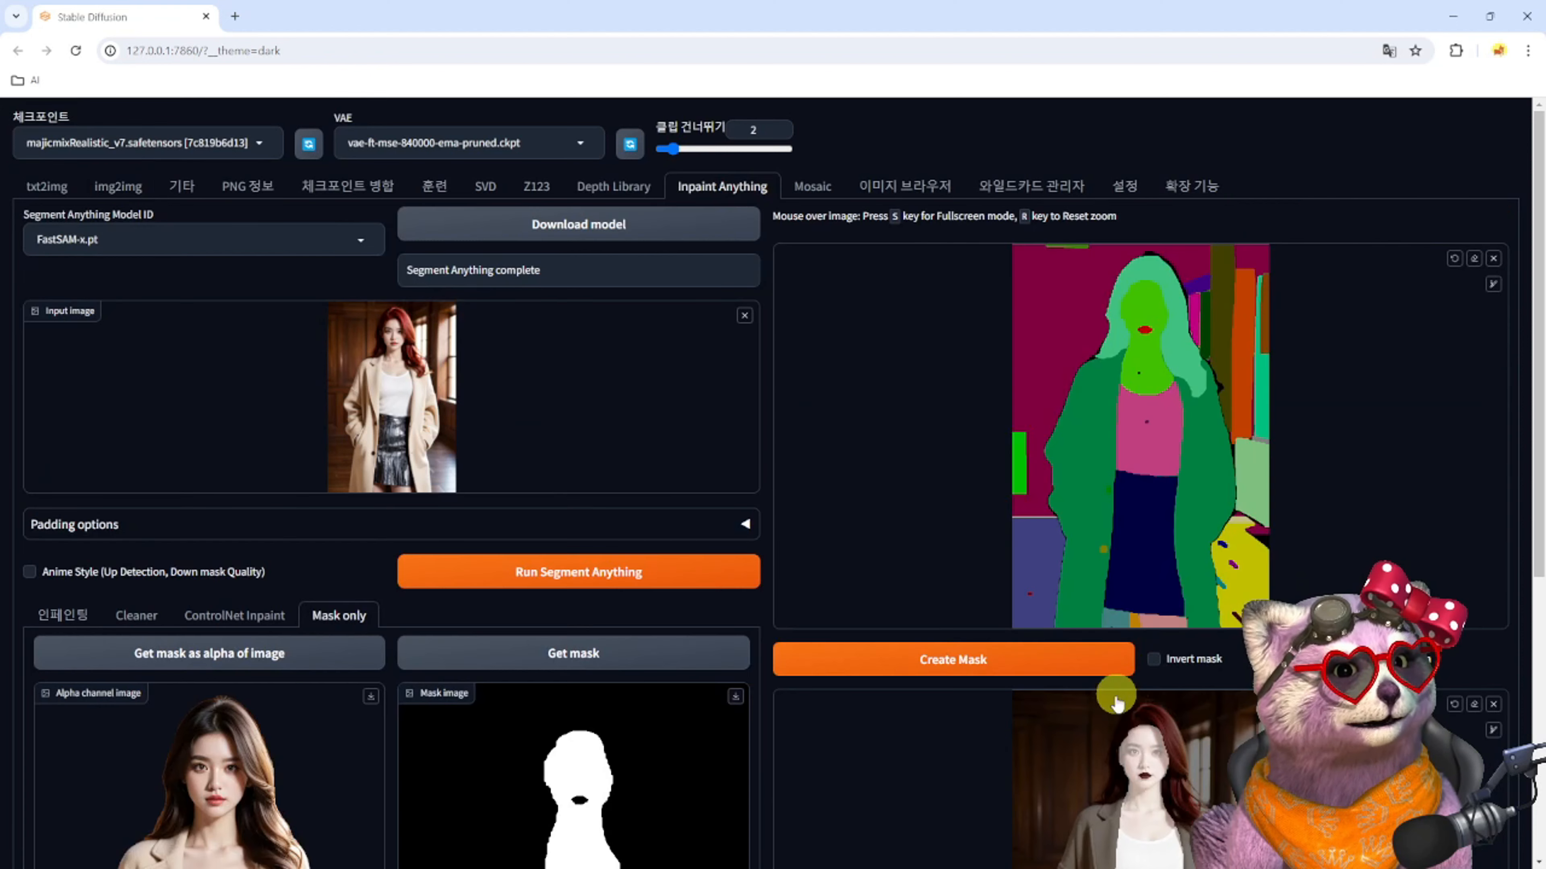
pyautogui.scroll(-4, 1156, 682)
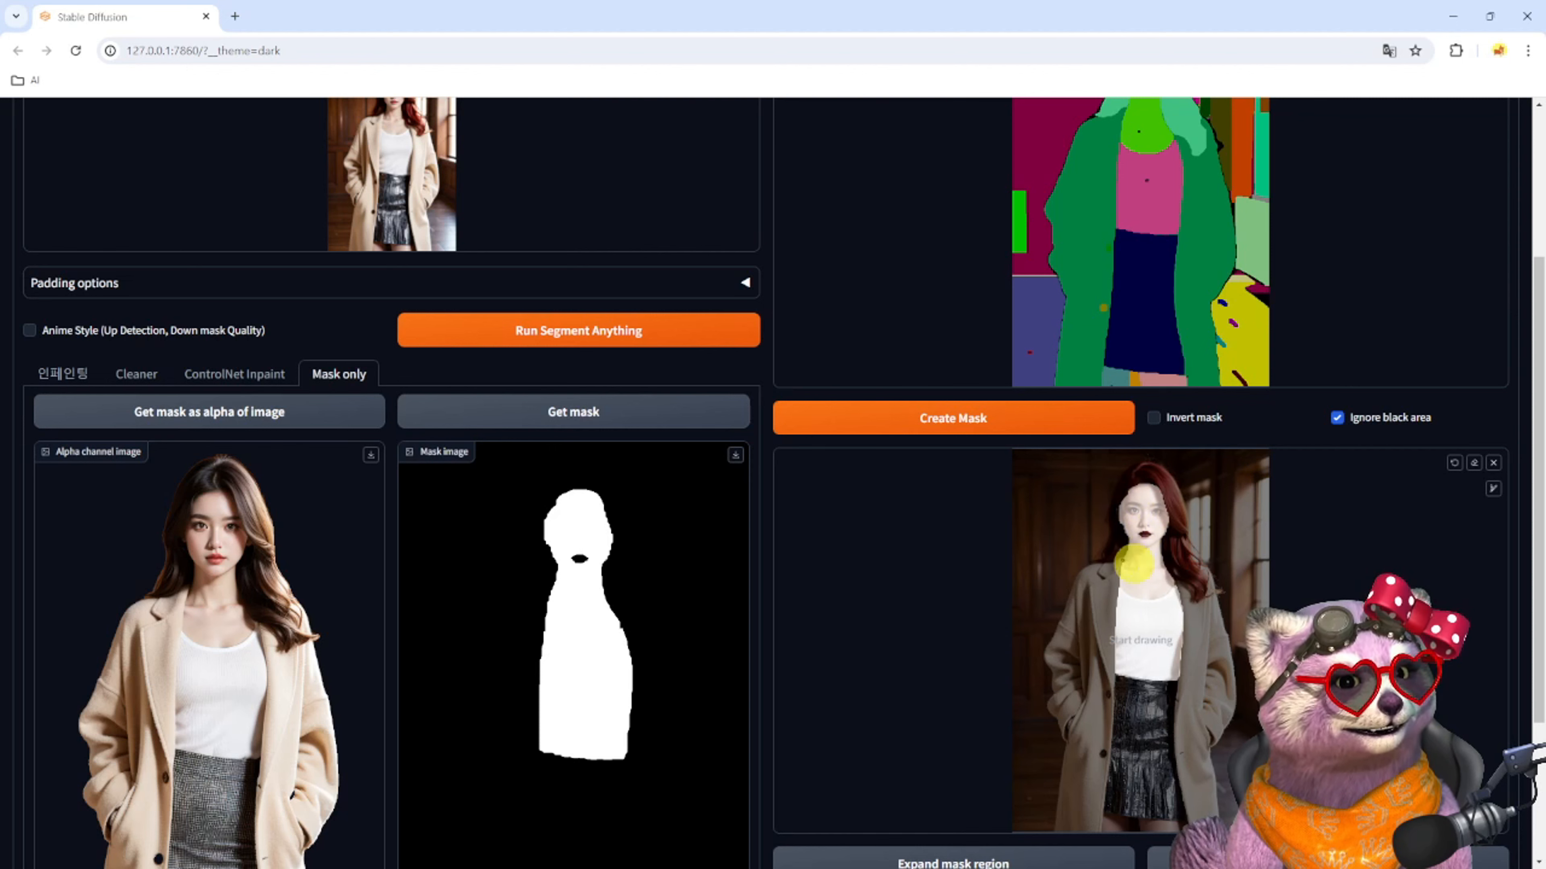
pyautogui.scroll(3, 1007, 542)
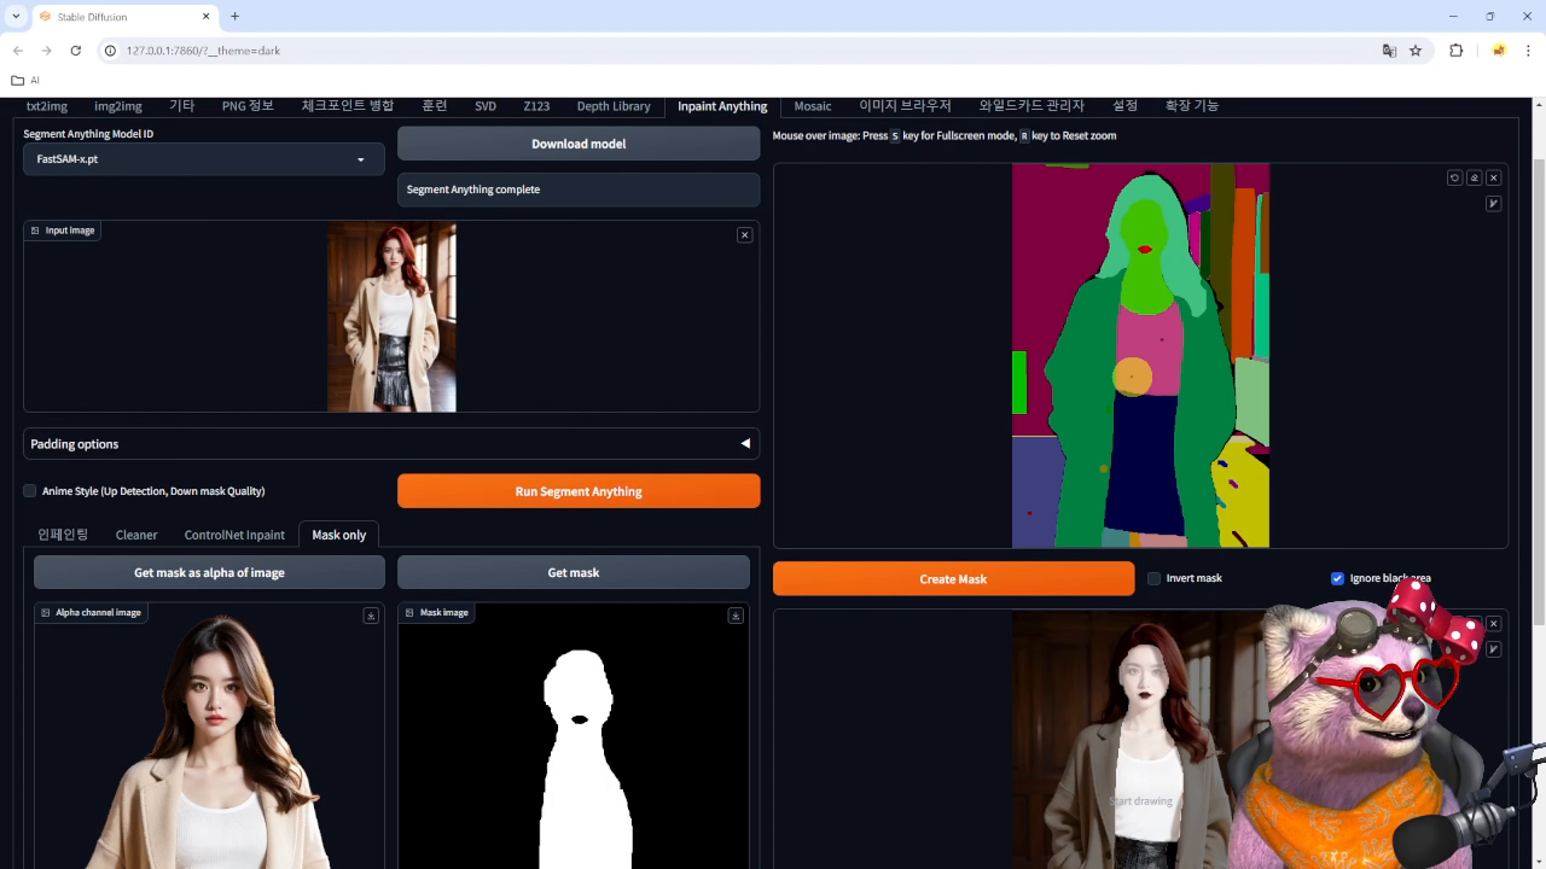
pyautogui.click(1145, 352)
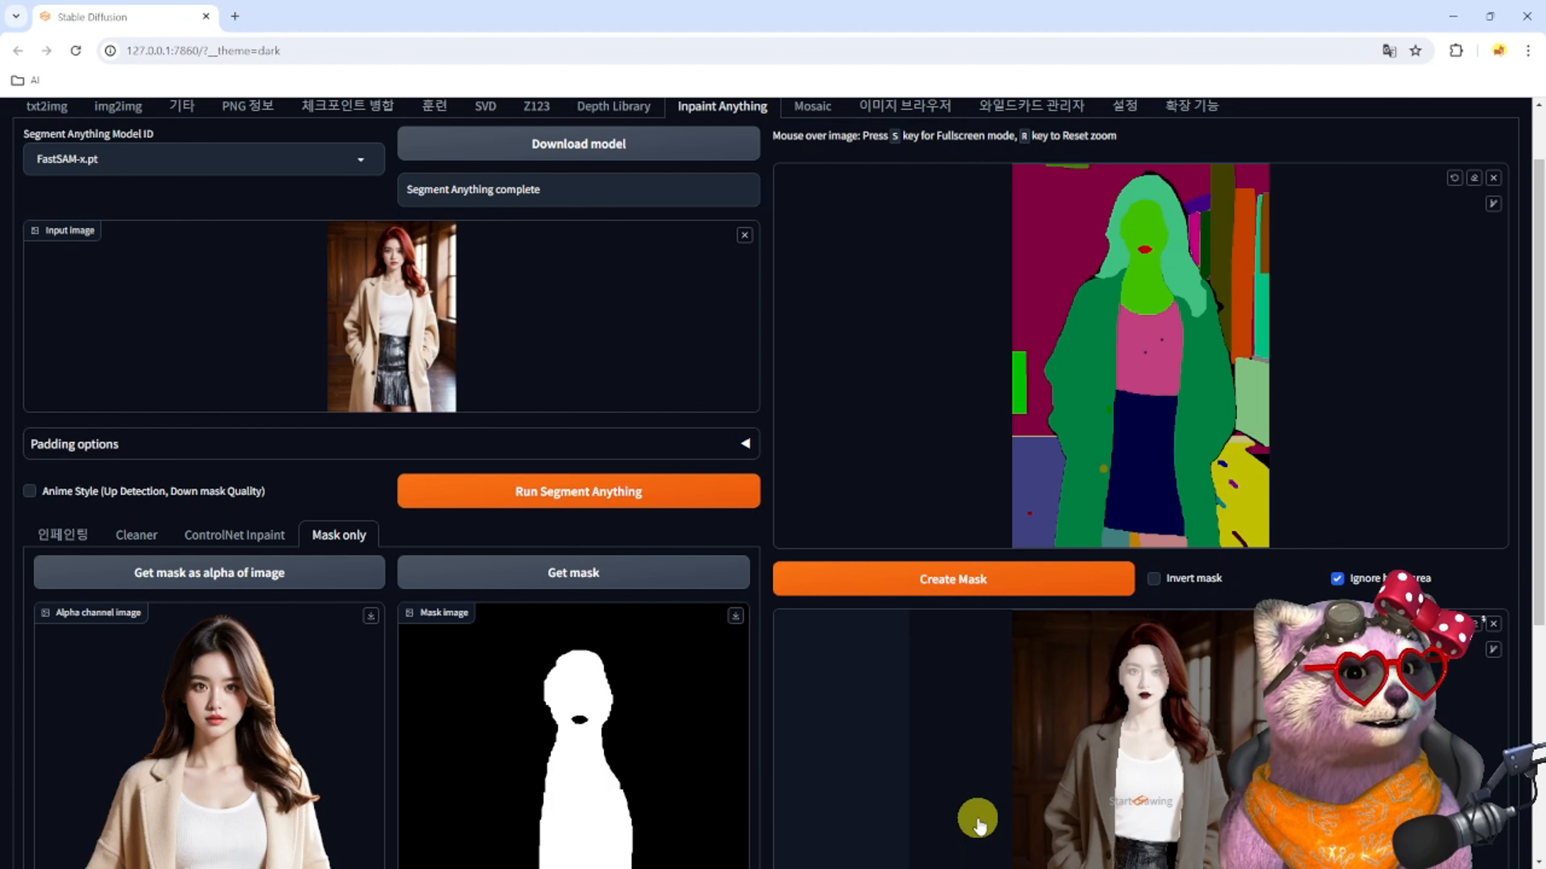
pyautogui.scroll(-4, 1032, 778)
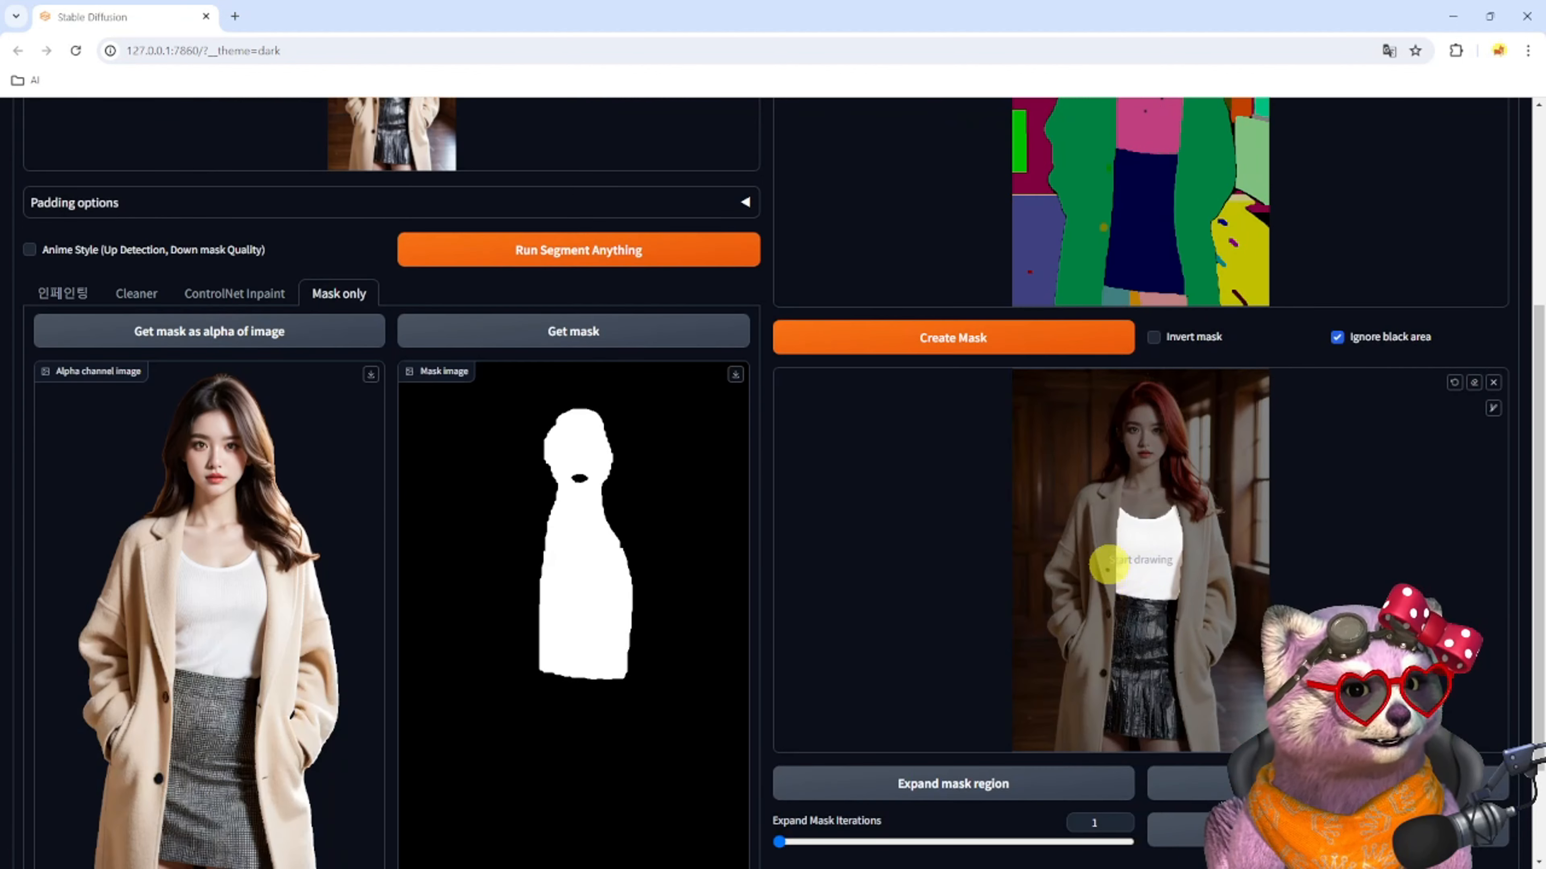
# Paint over the bare neckline area just above the white top and add the sketch to the mask
pyautogui.click(1493, 407)
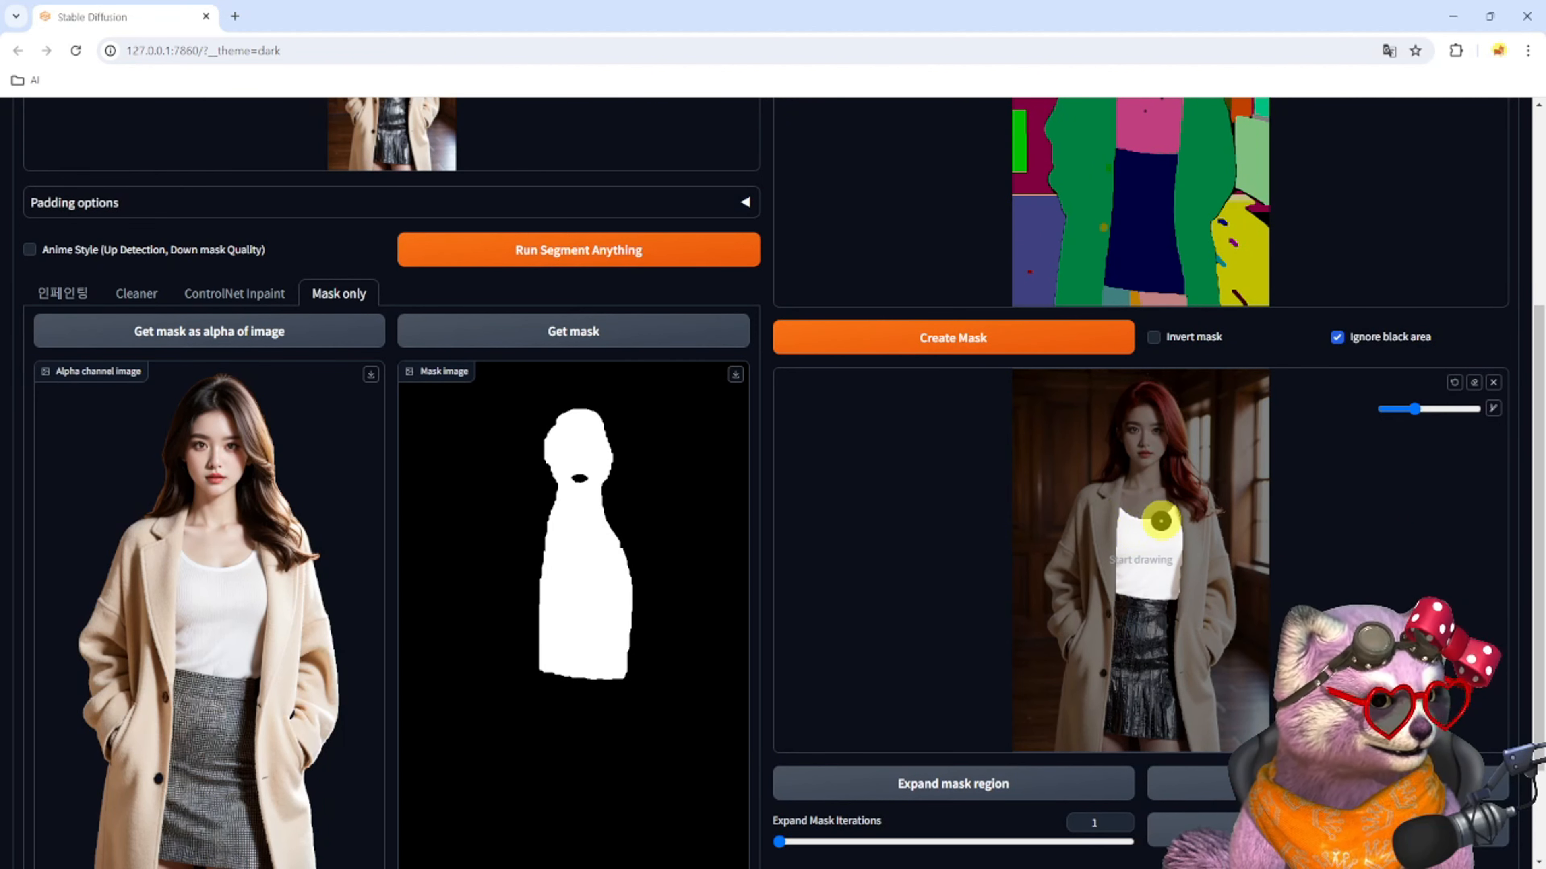
pyautogui.scroll(1, 1162, 521)
pyautogui.scroll(-1, 1160, 524)
pyautogui.moveTo(1128, 508)
pyautogui.mouseDown()
pyautogui.moveTo(1138, 494)
pyautogui.moveTo(1172, 508)
pyautogui.moveTo(1141, 518)
pyautogui.mouseUp()
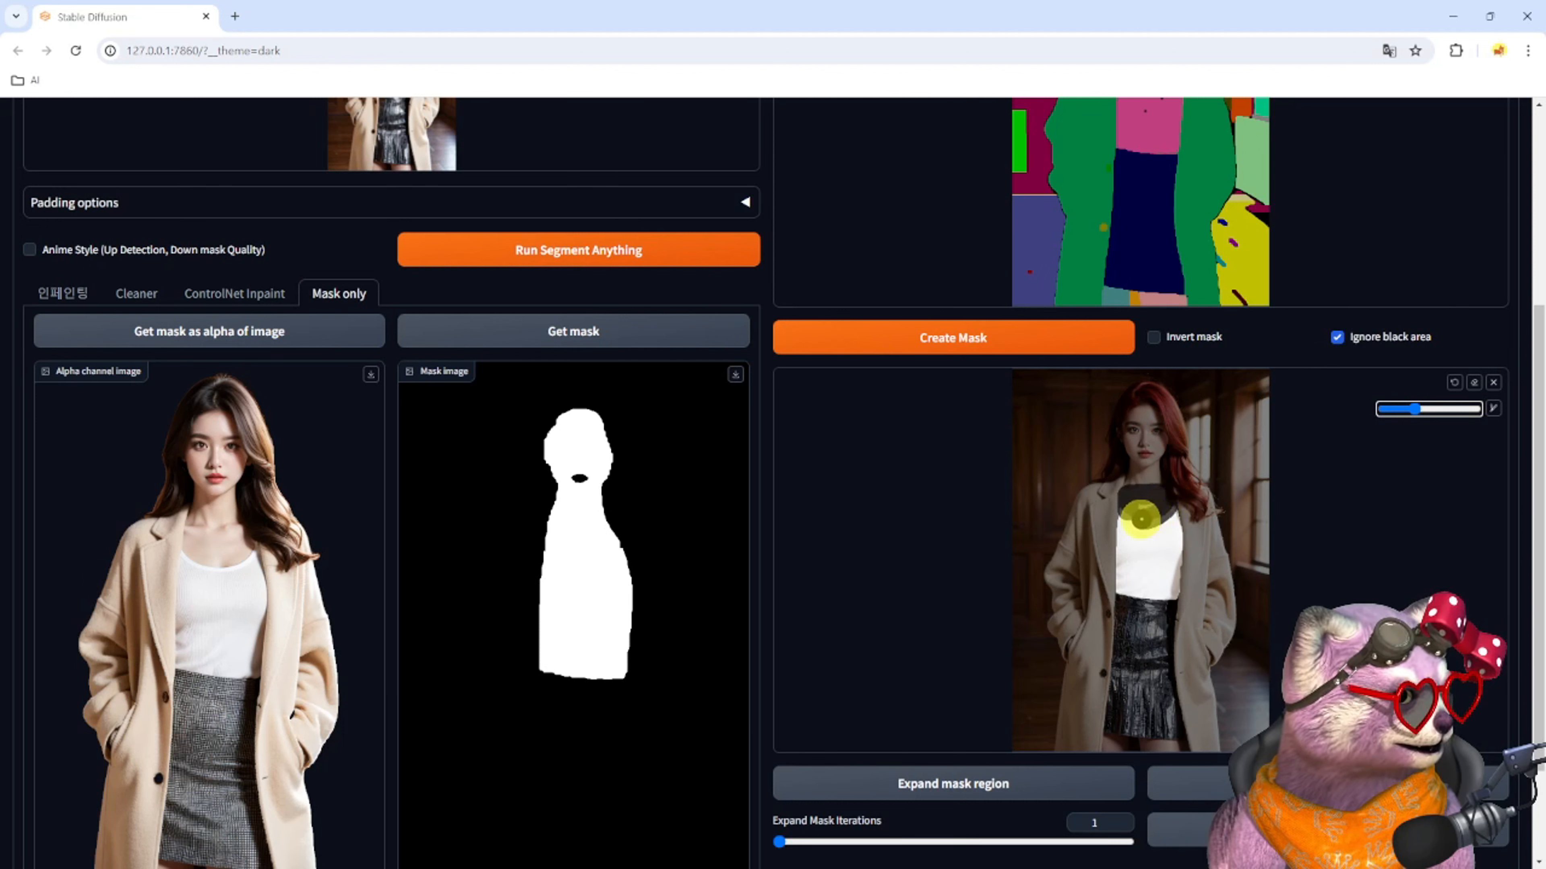
pyautogui.click(1212, 829)
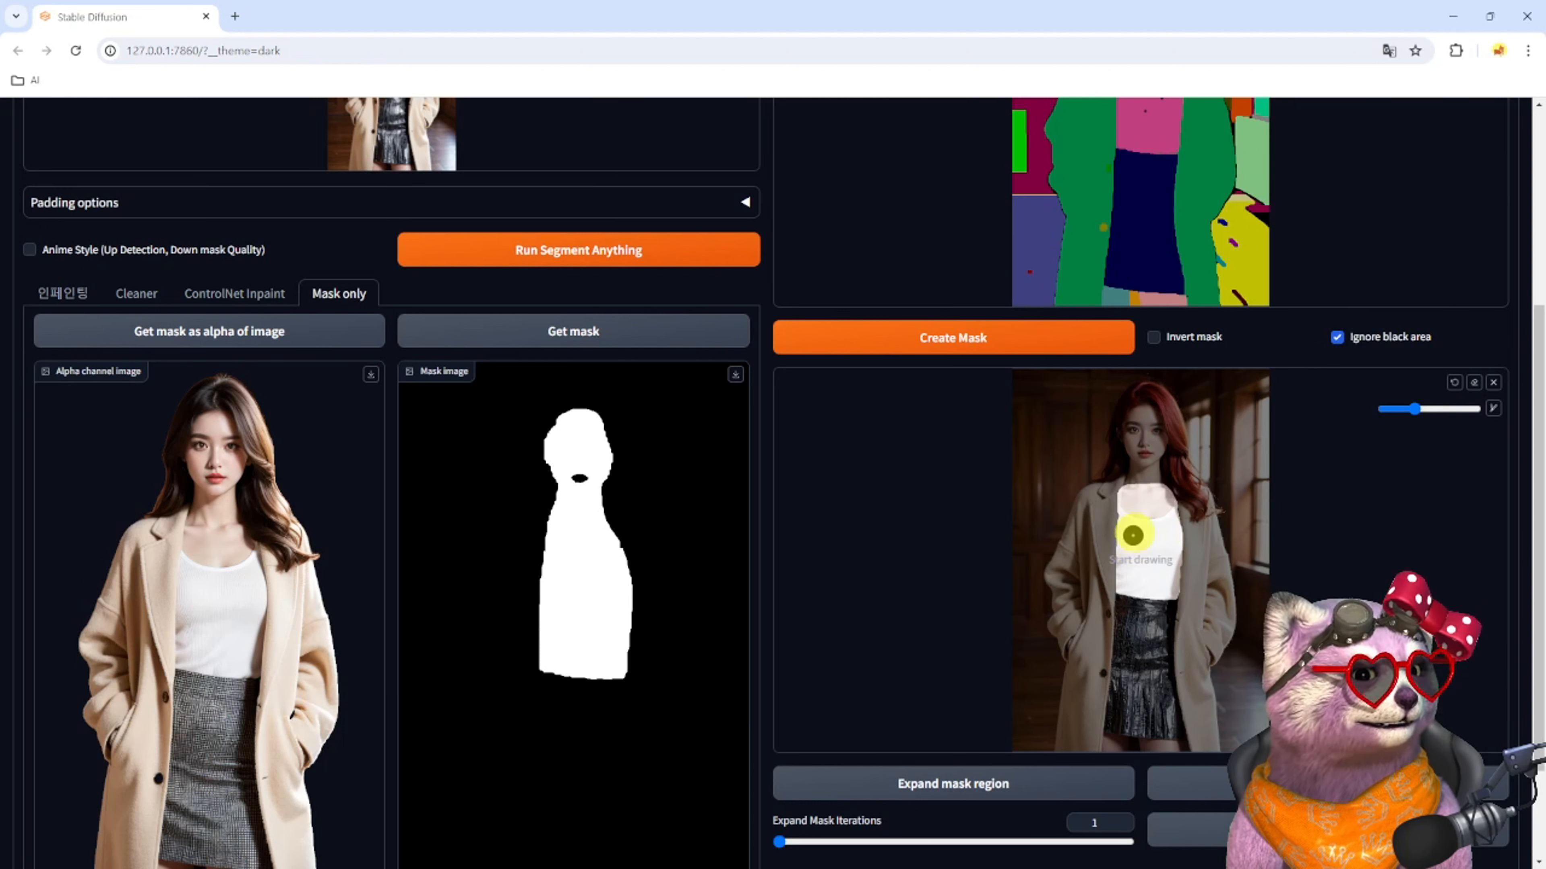
# Expand the mask region twice with 1 iteration and get the mask image of the top and neckline
pyautogui.click(940, 784)
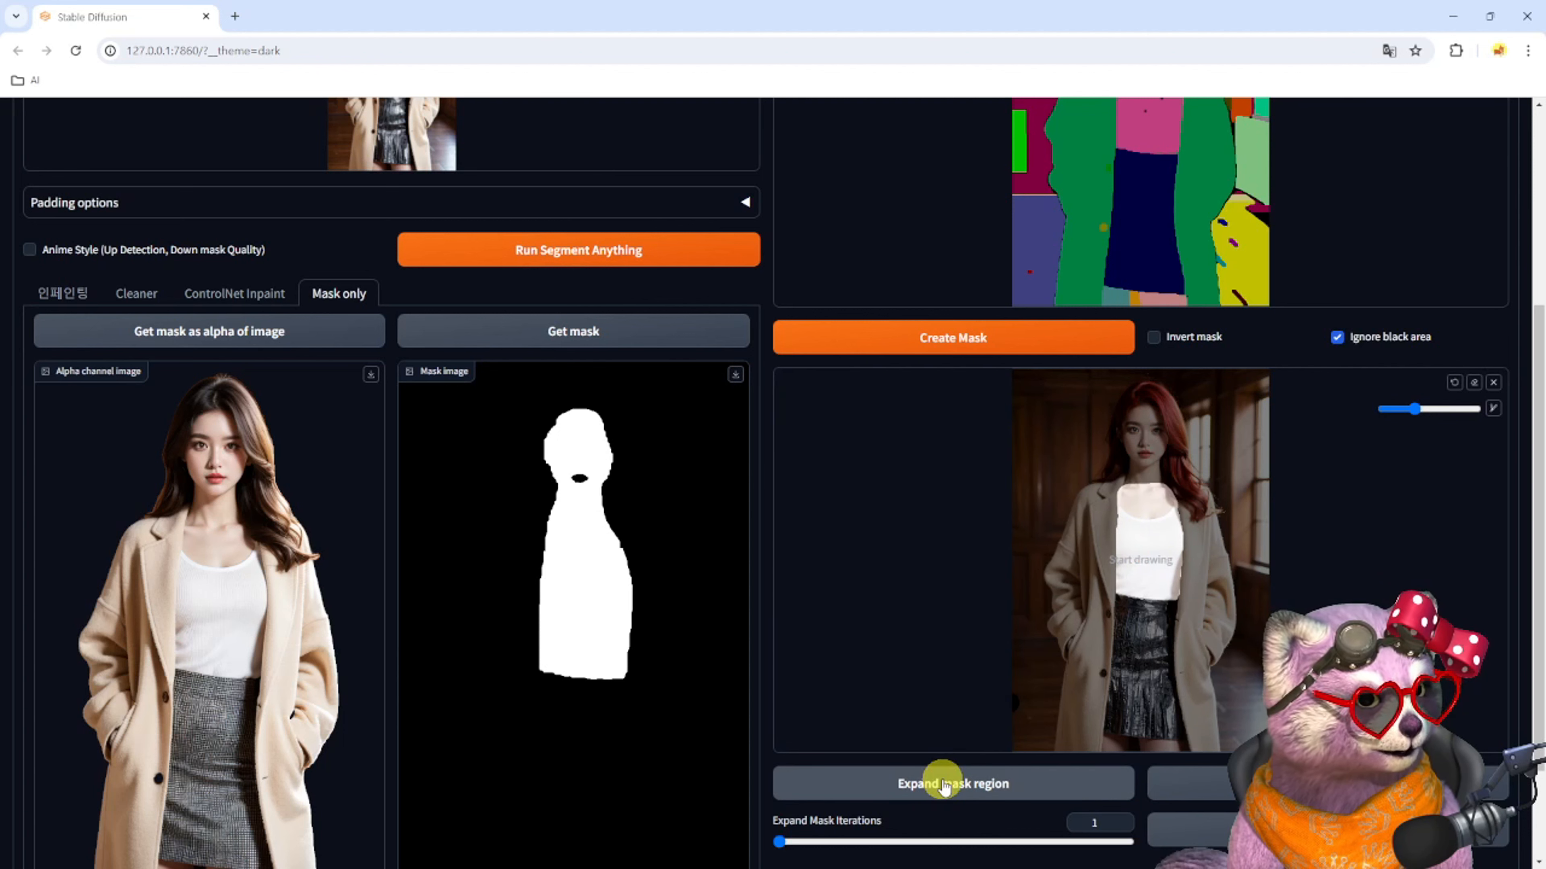
pyautogui.click(942, 785)
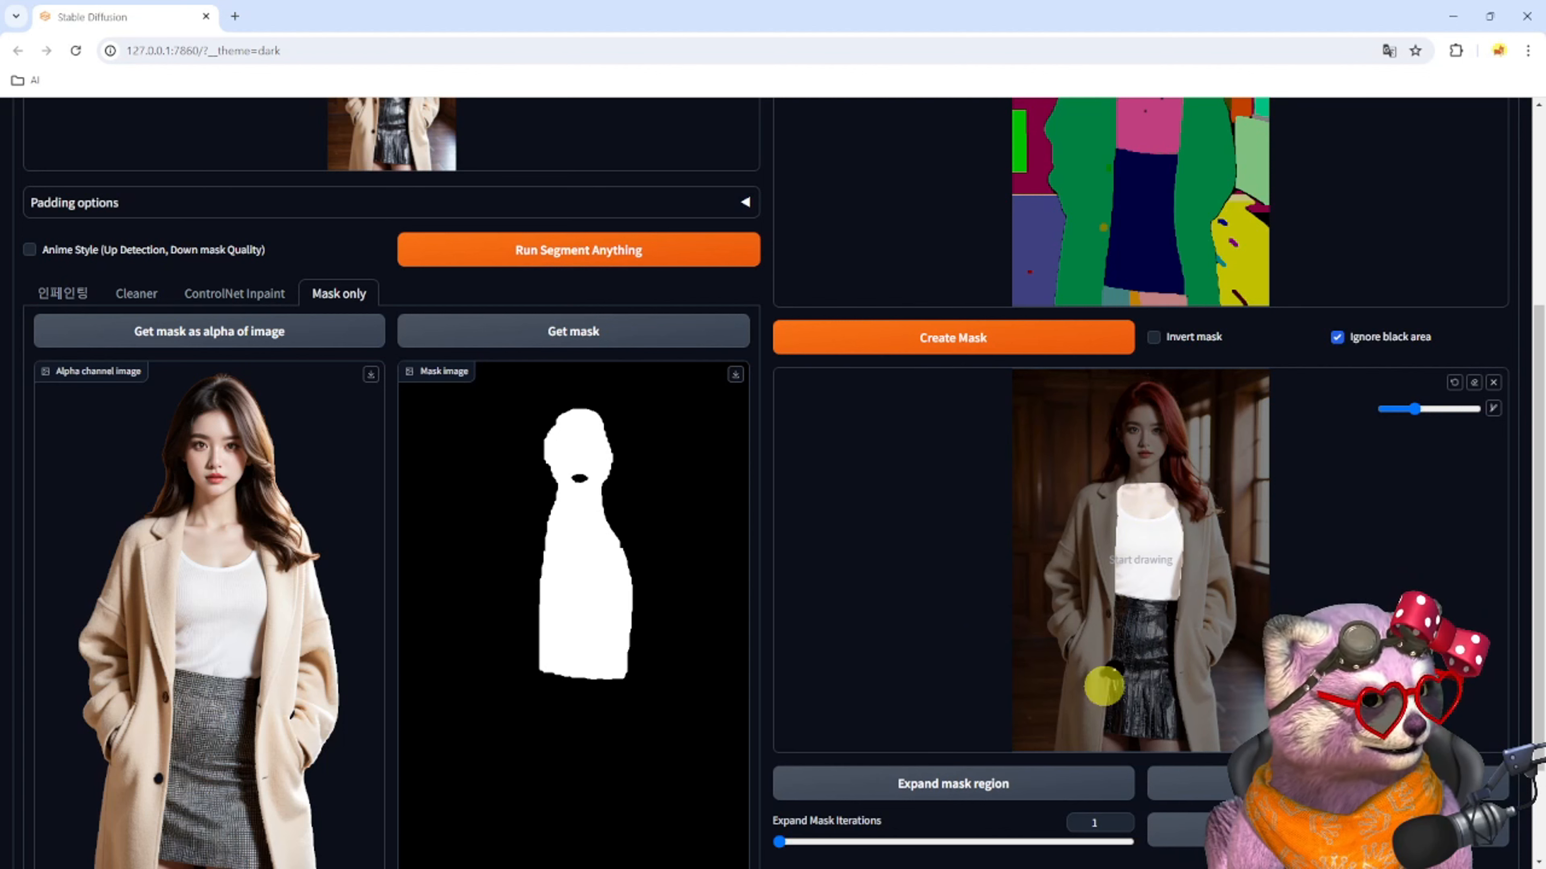
pyautogui.scroll(-3, 998, 706)
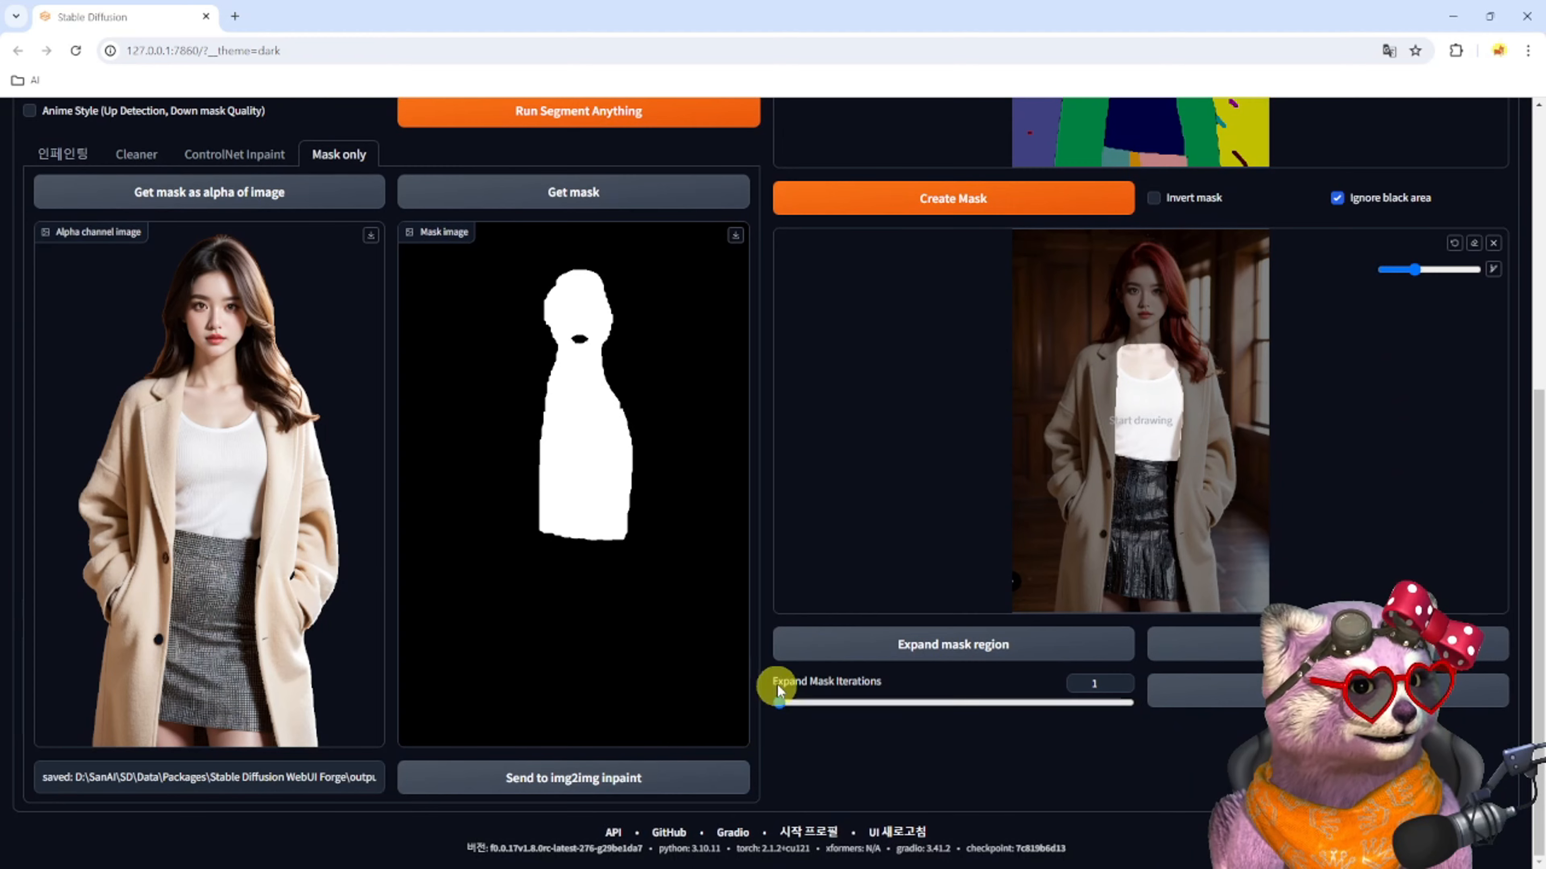
pyautogui.scroll(4, 772, 686)
pyautogui.click(573, 434)
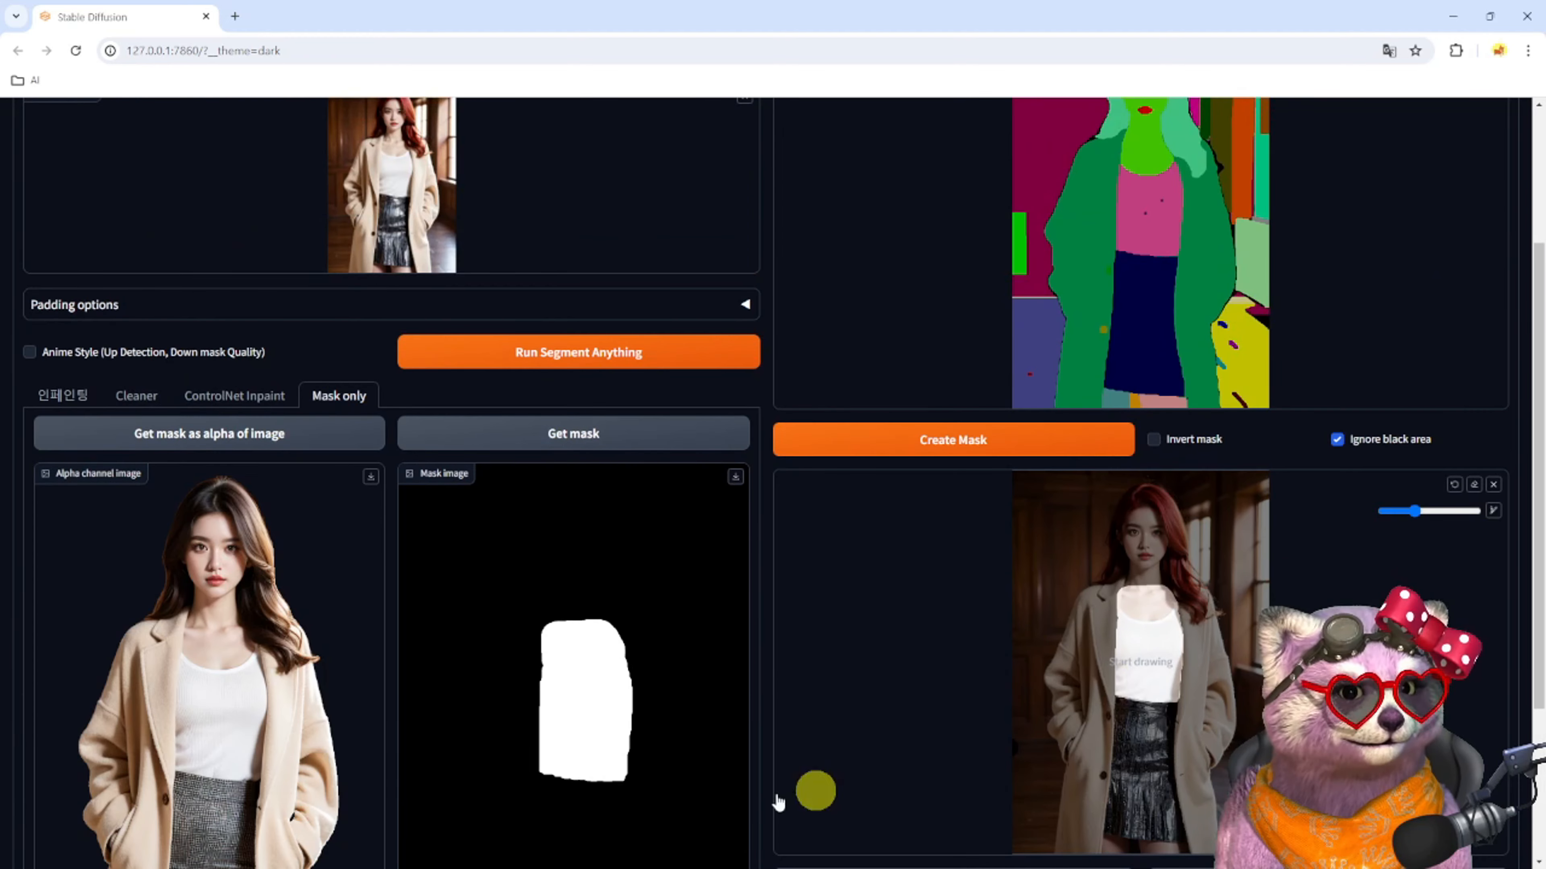
# Send the top and neckline mask to img2img inpaint, generate the image and inspect the result enlarged
pyautogui.scroll(-4, 614, 755)
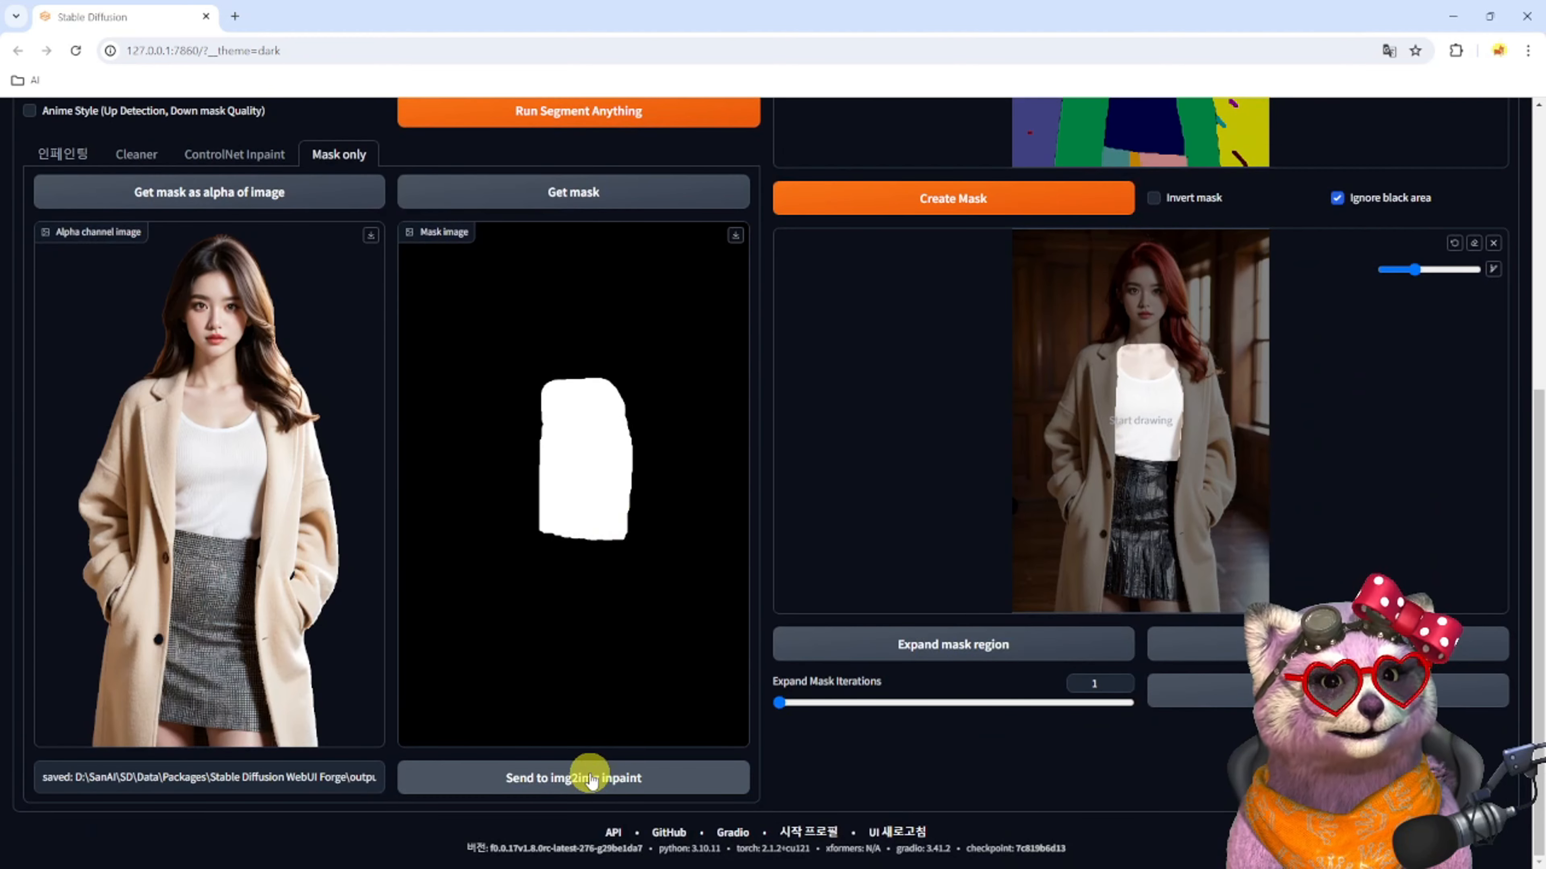
pyautogui.click(538, 778)
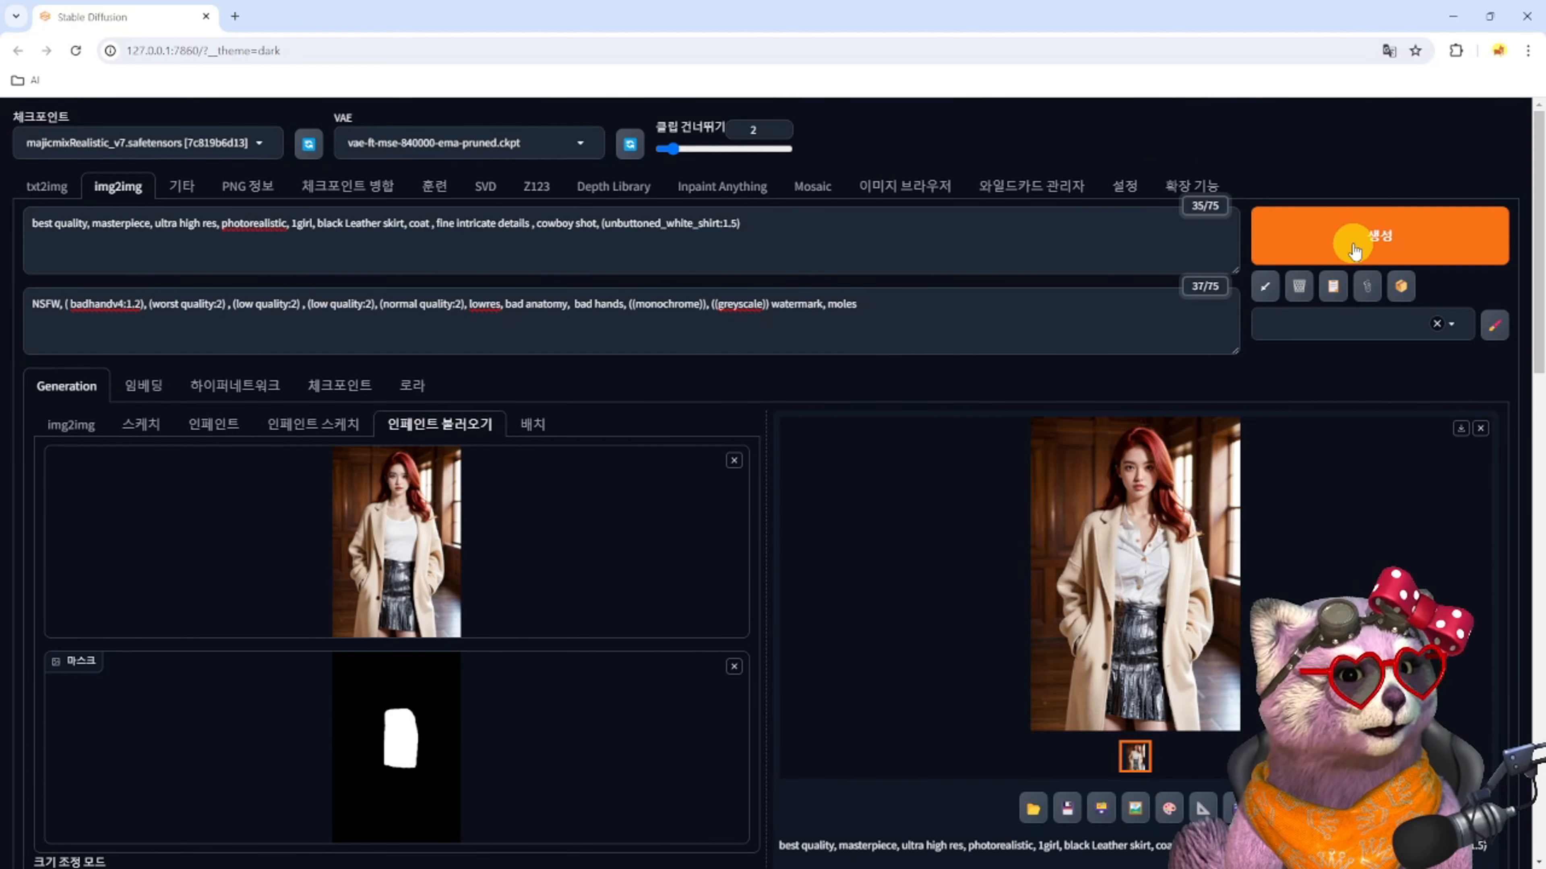
pyautogui.click(1373, 235)
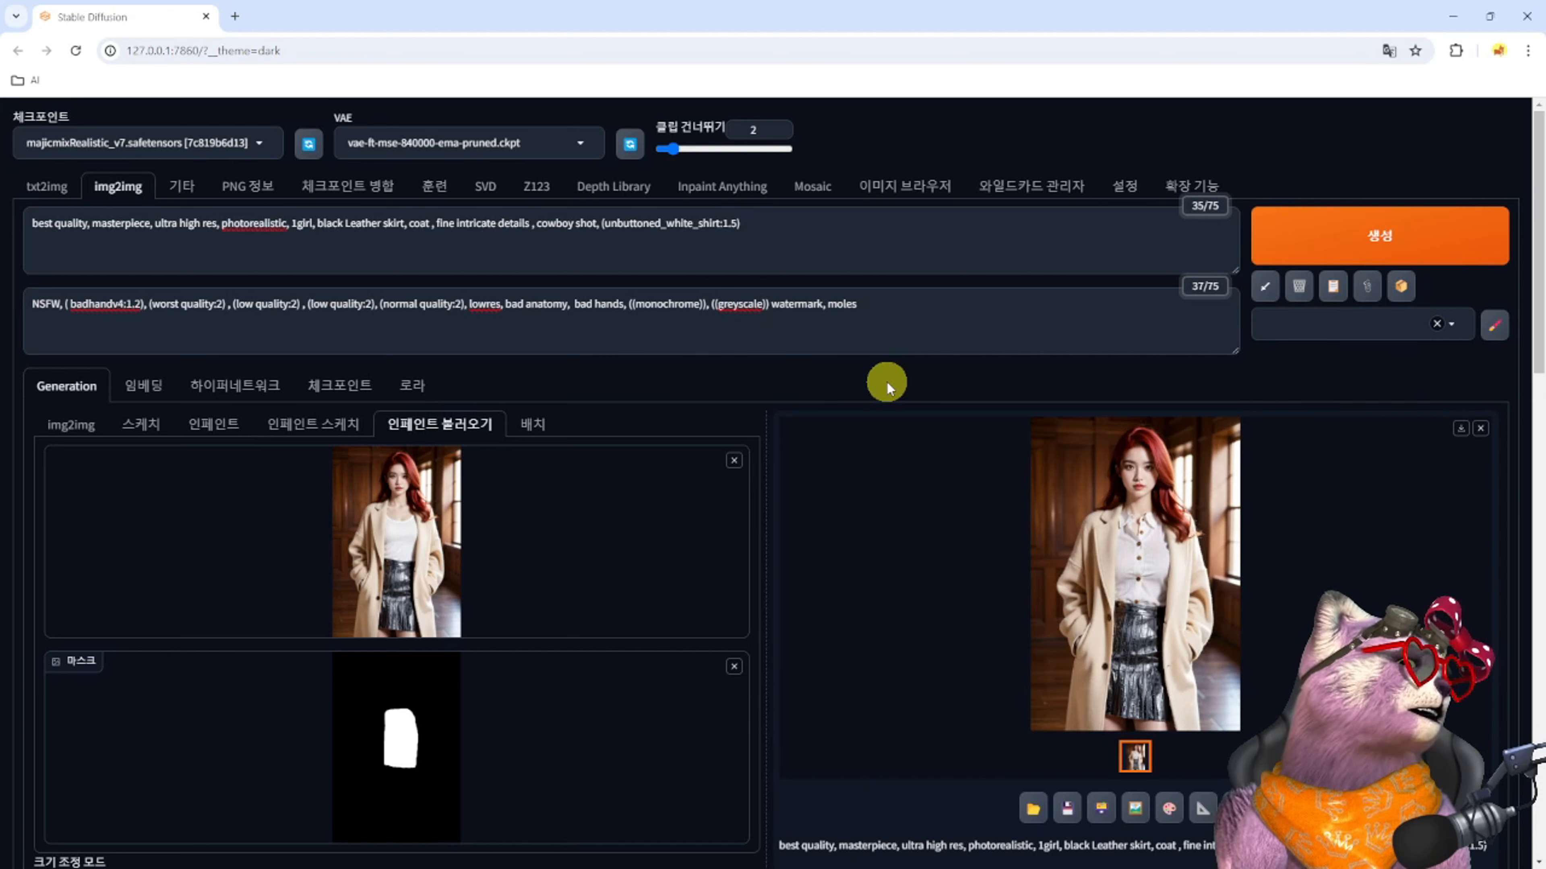
pyautogui.click(1176, 594)
pyautogui.click(1498, 135)
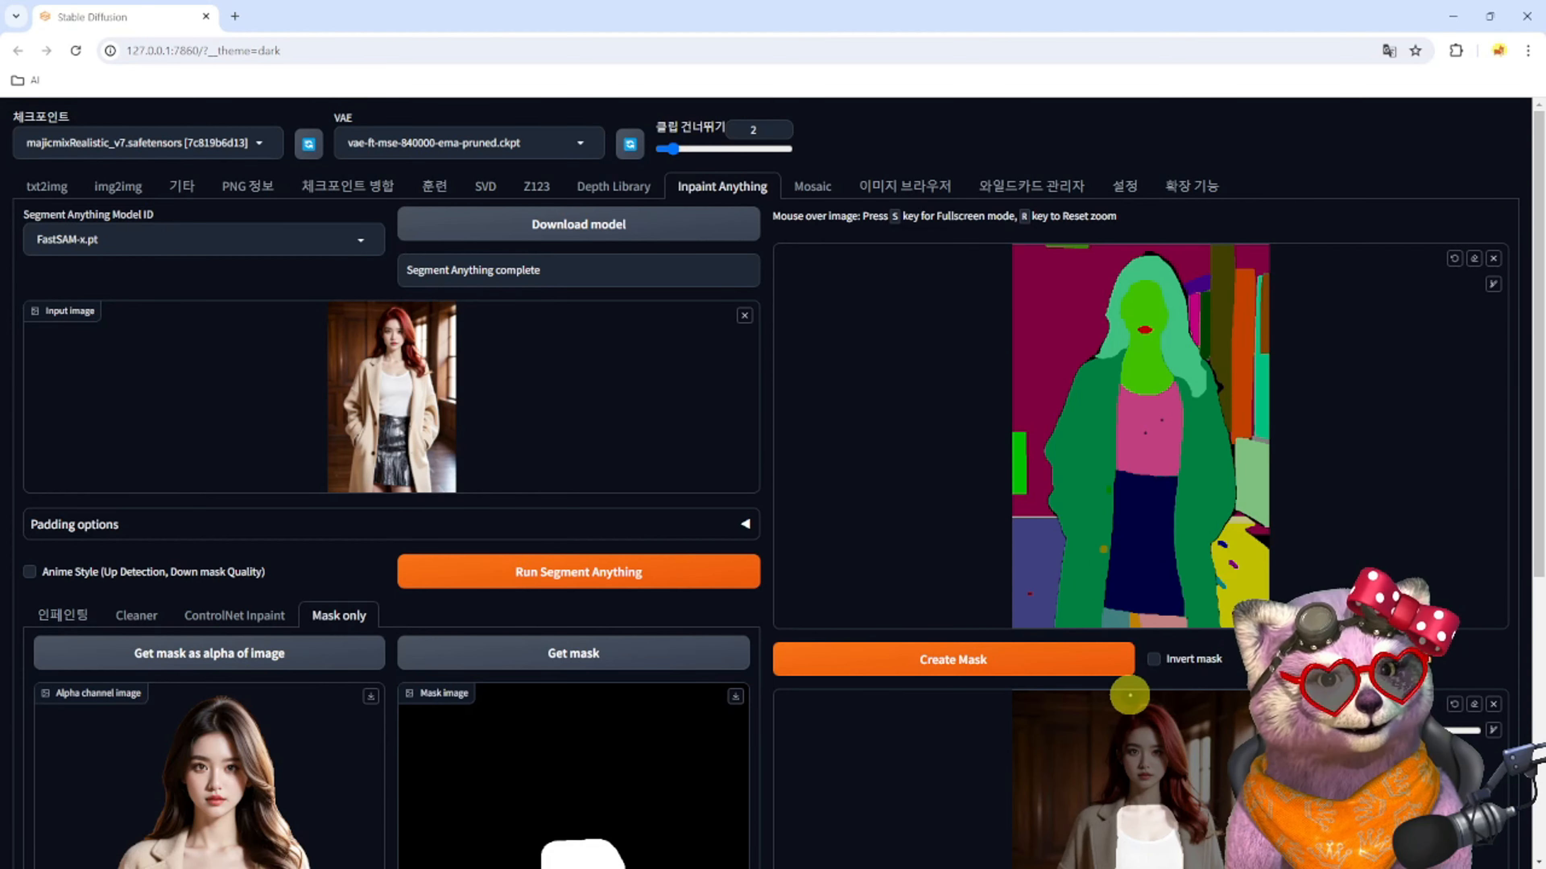
# Return to Inpaint Anything, mark the woman's hair, face, clothes and coat segments, and create an inverted mask that covers the background
pyautogui.scroll(-3, 1144, 682)
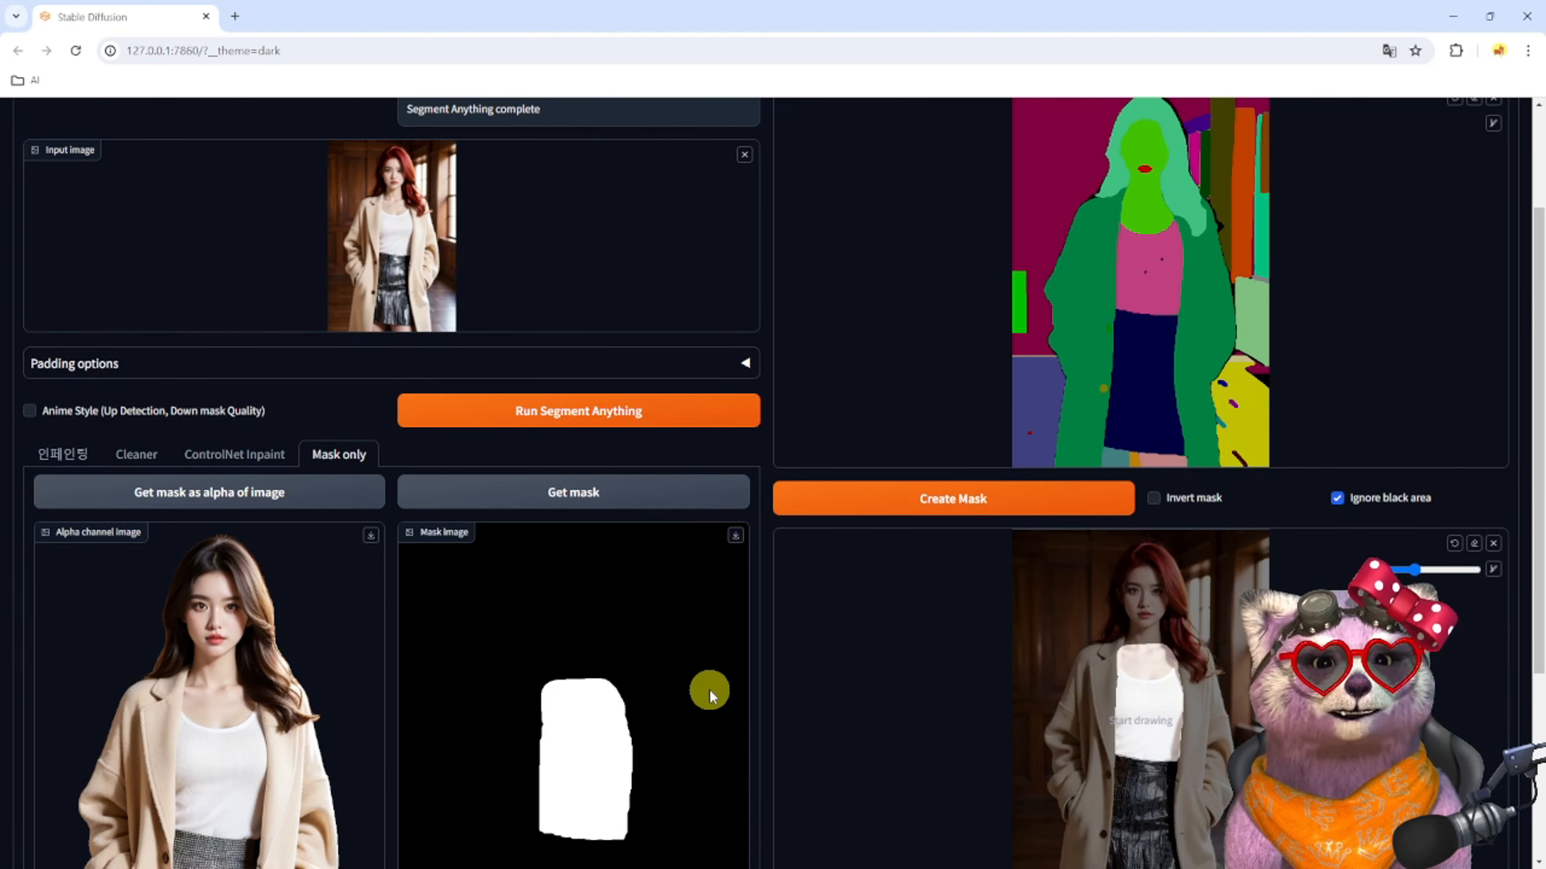
pyautogui.scroll(1, 766, 635)
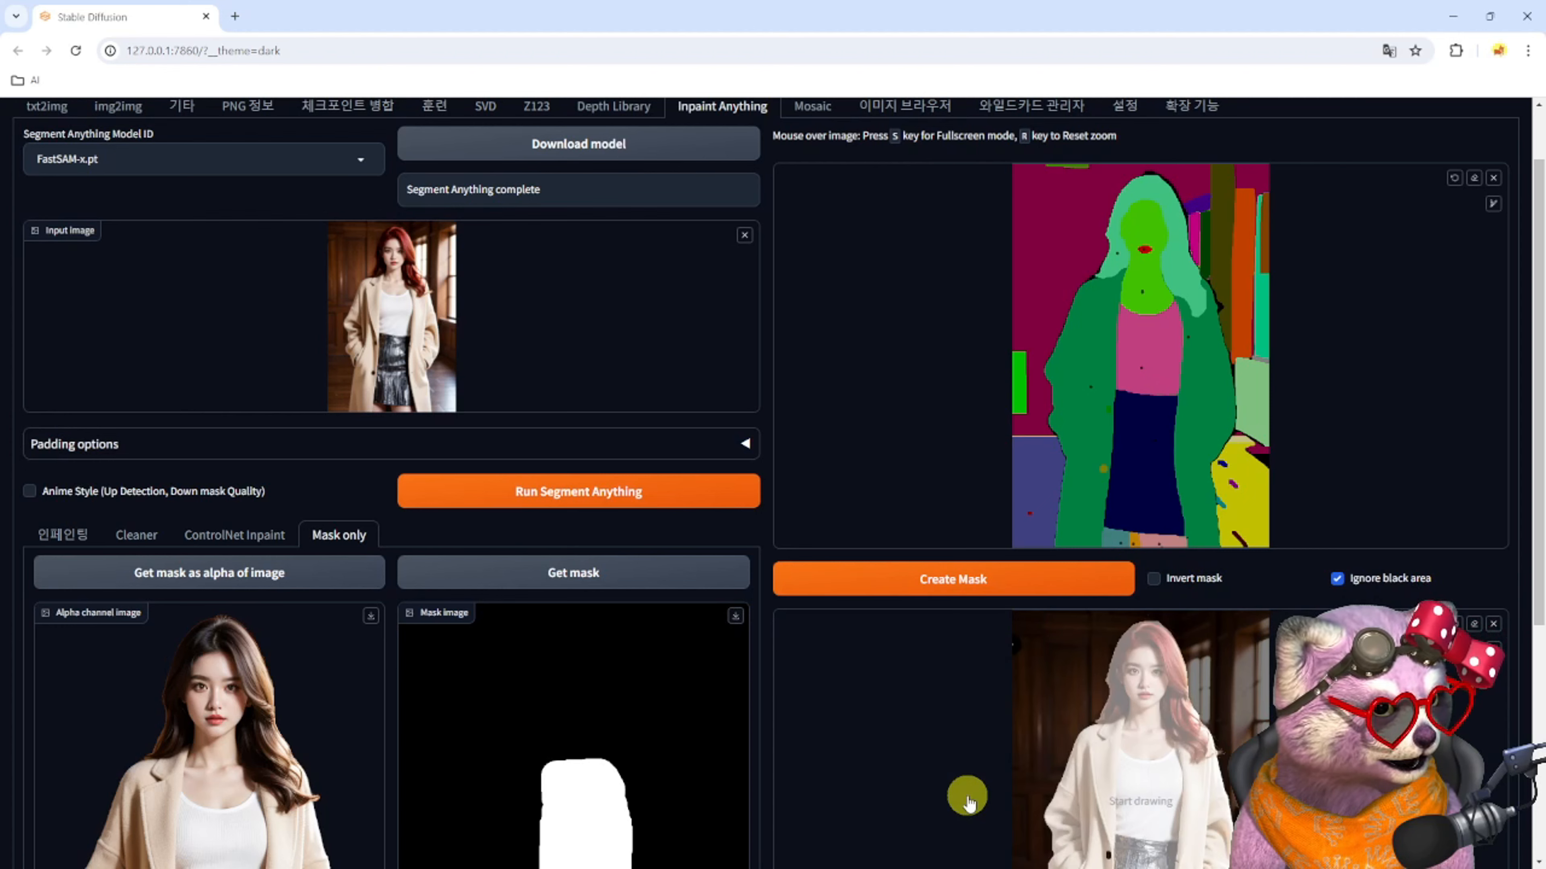
pyautogui.scroll(-2, 969, 803)
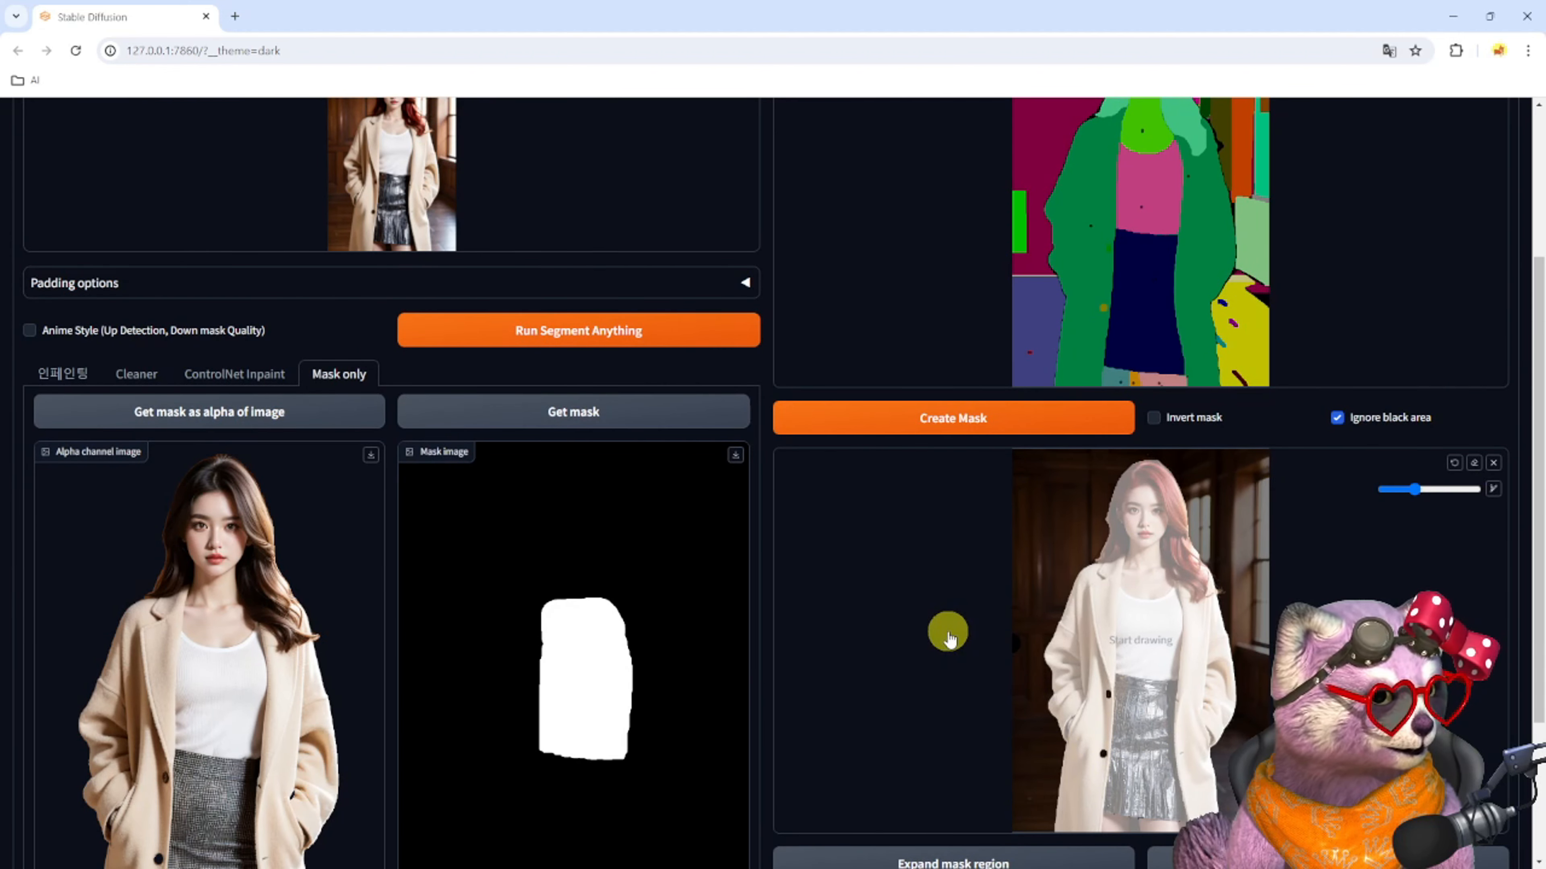
pyautogui.scroll(2, 945, 631)
pyautogui.click(1153, 578)
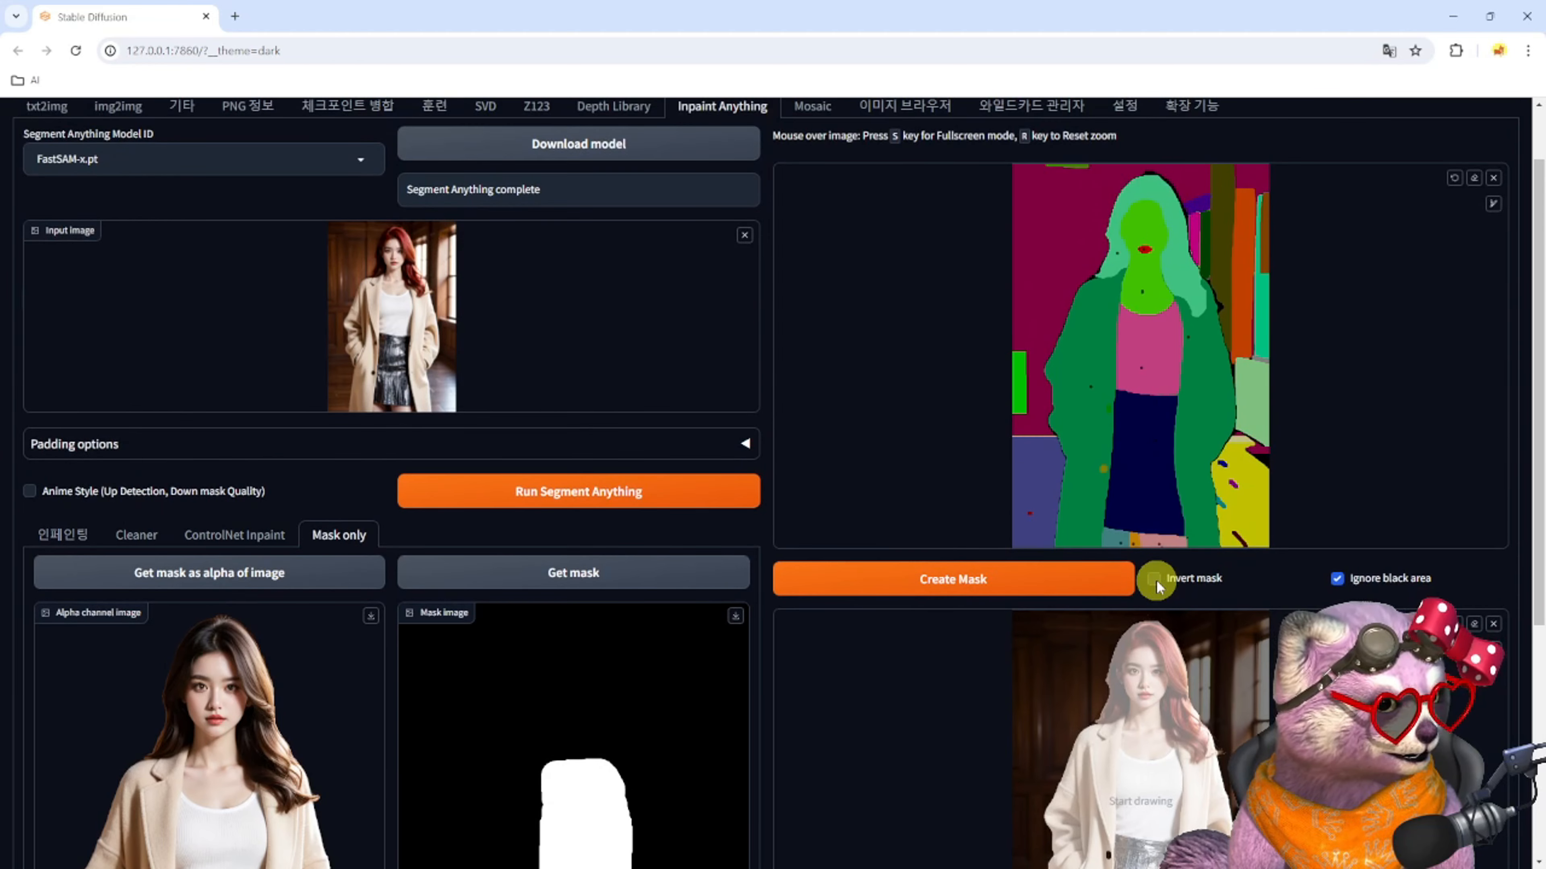
pyautogui.click(949, 581)
pyautogui.scroll(-1, 952, 670)
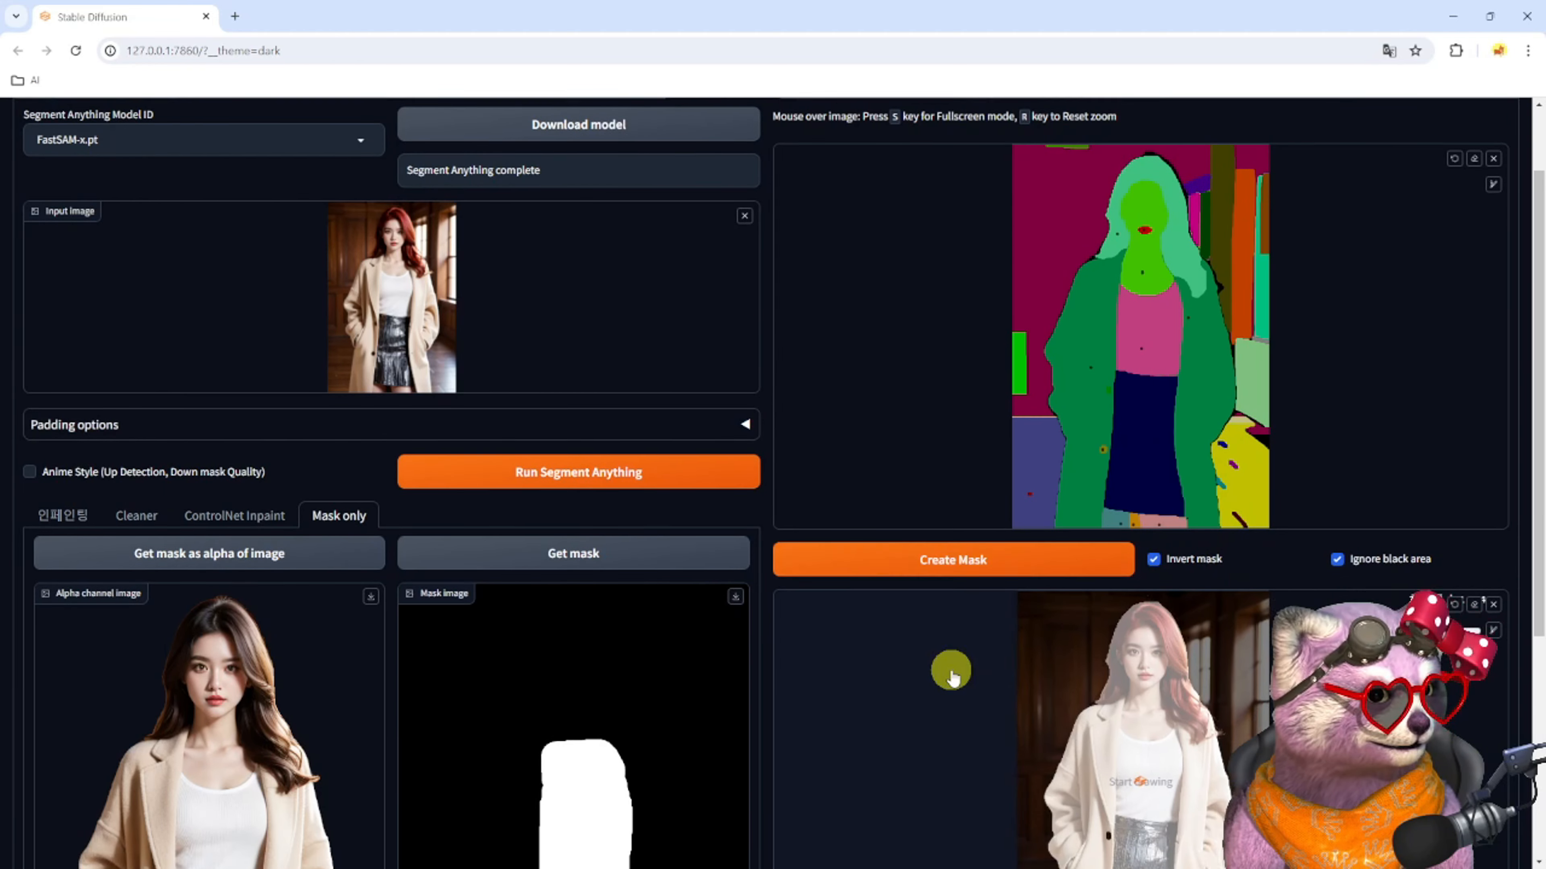
pyautogui.scroll(-4, 952, 676)
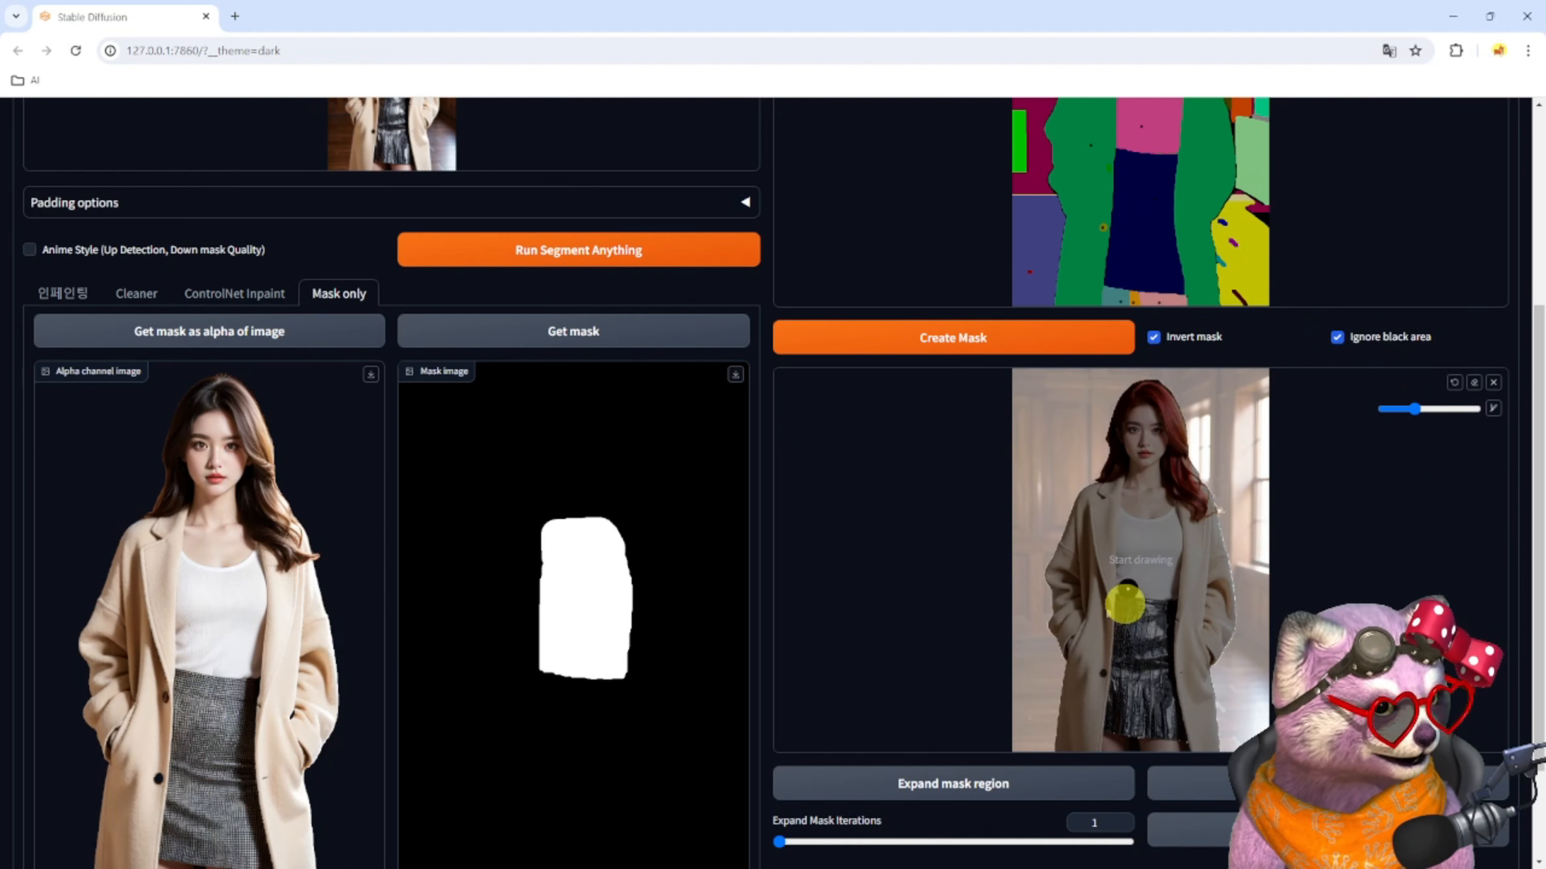
# Mark the small missed segment on the coat in the enlarged segmentation map and recreate the inverted mask
pyautogui.scroll(1, 1111, 639)
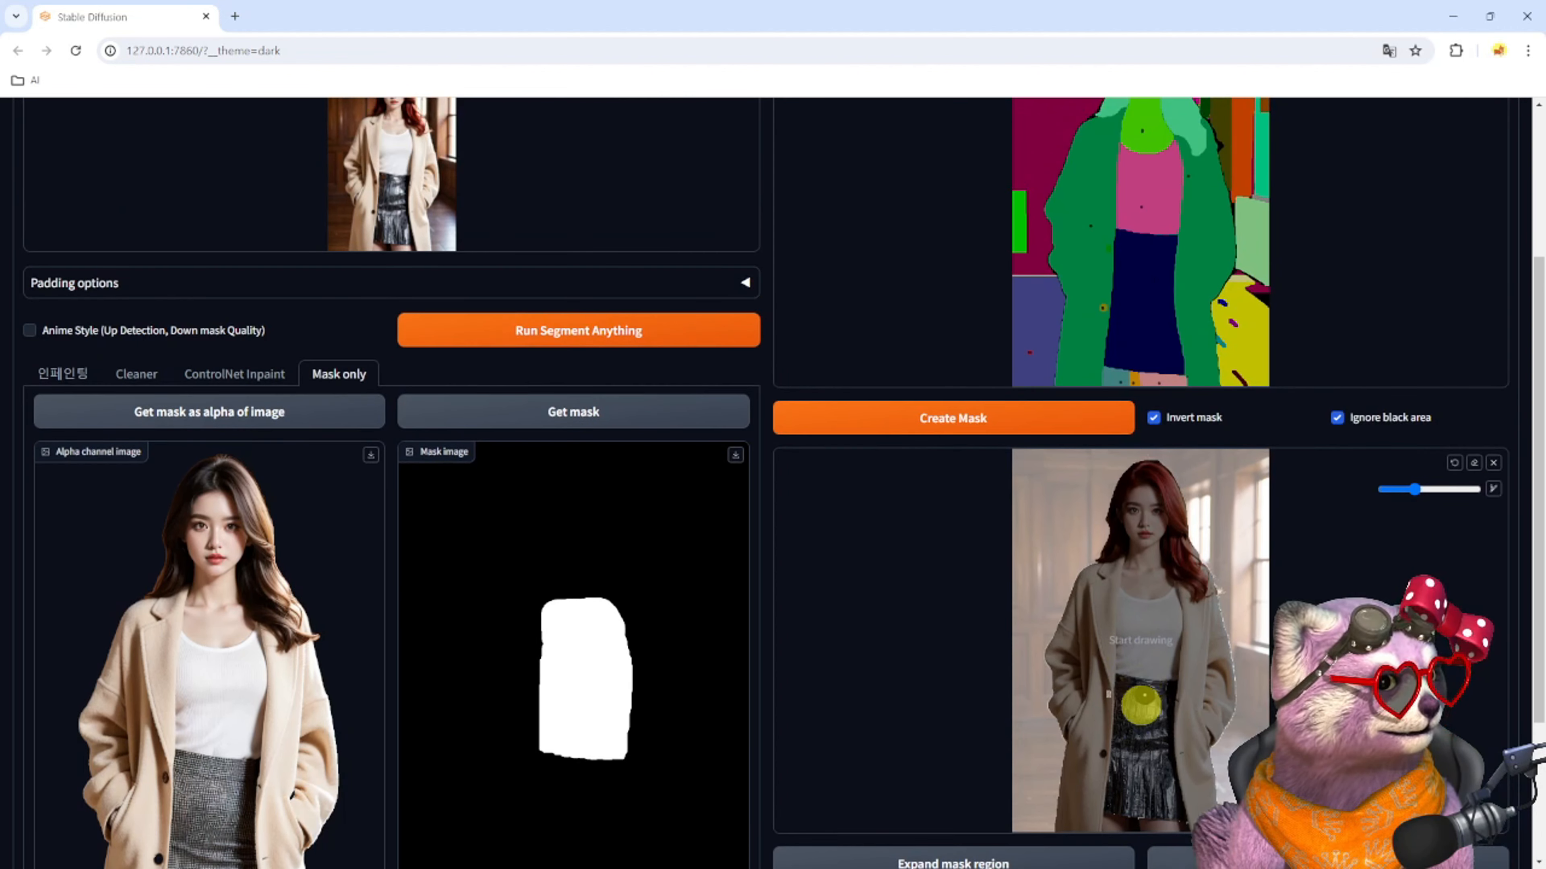
pyautogui.scroll(2, 1105, 700)
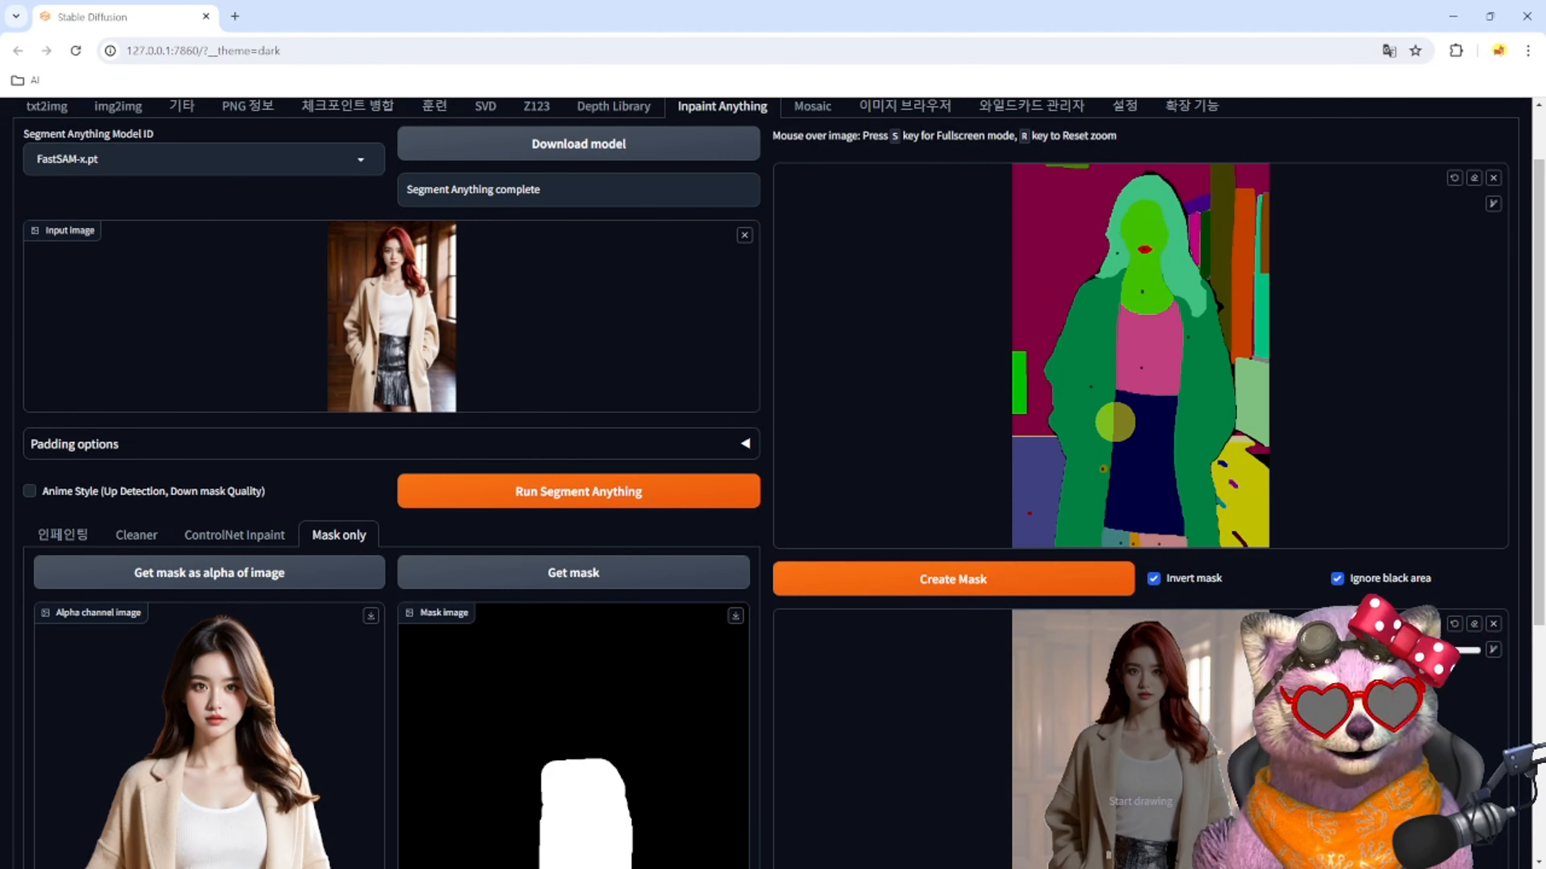
pyautogui.press('s')
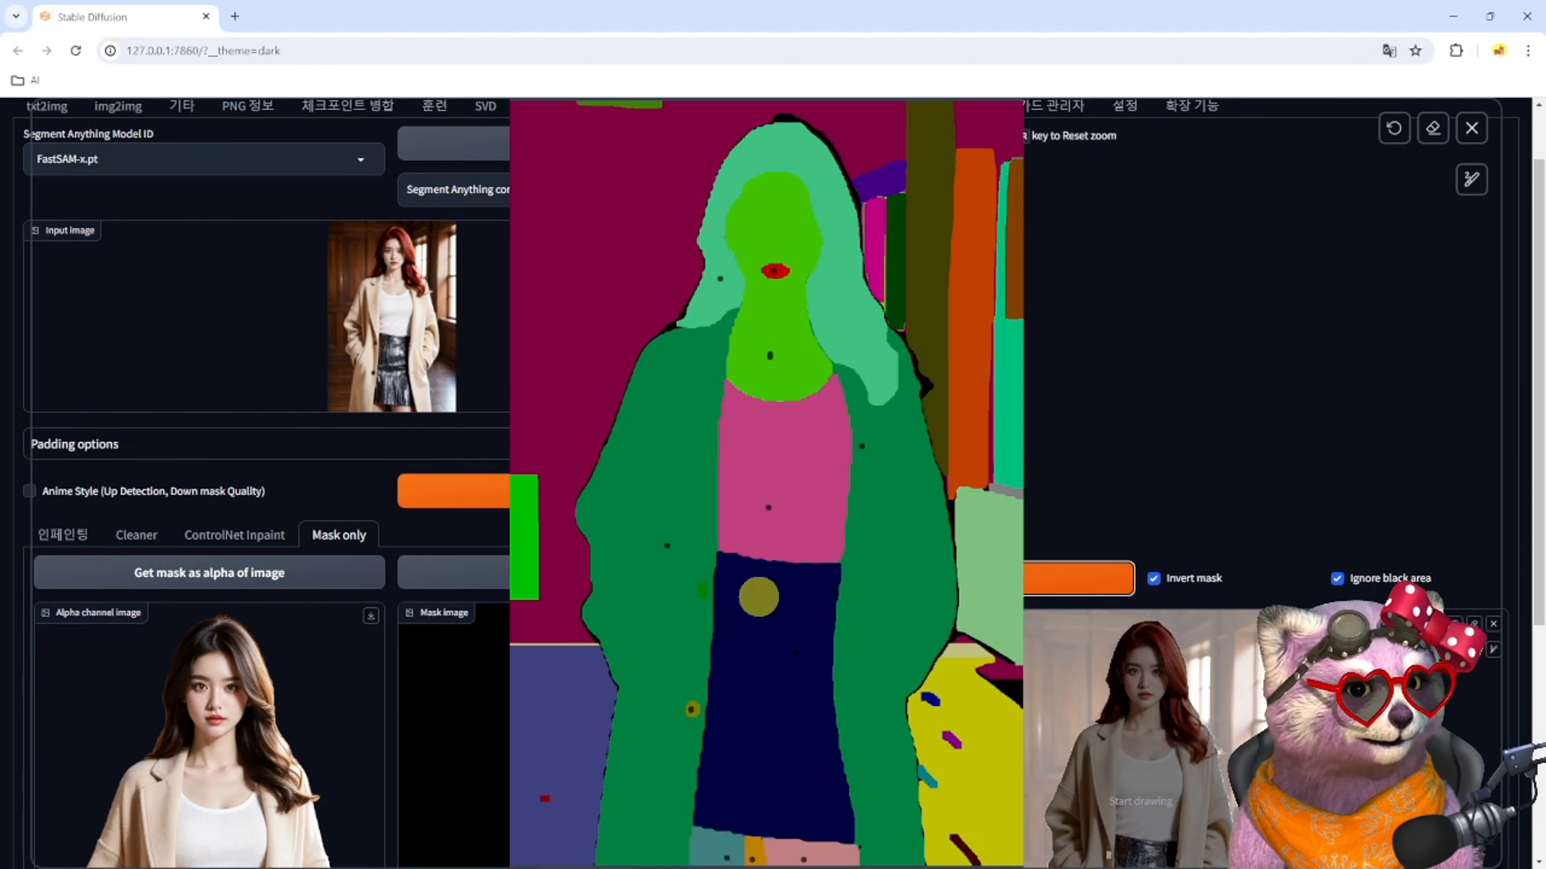
pyautogui.press('s')
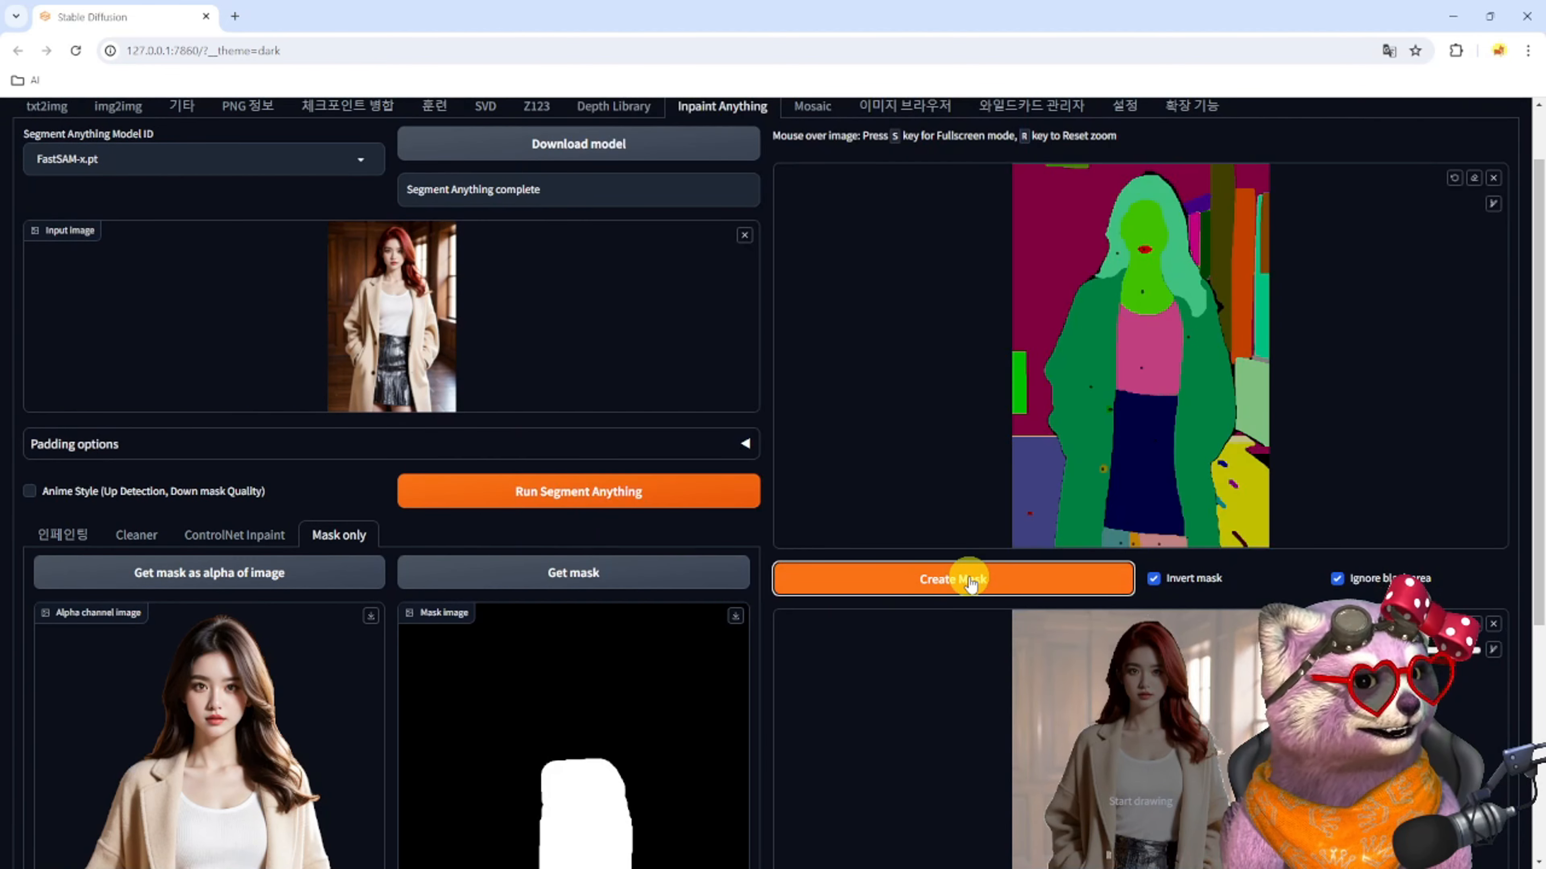
pyautogui.scroll(-2, 1006, 682)
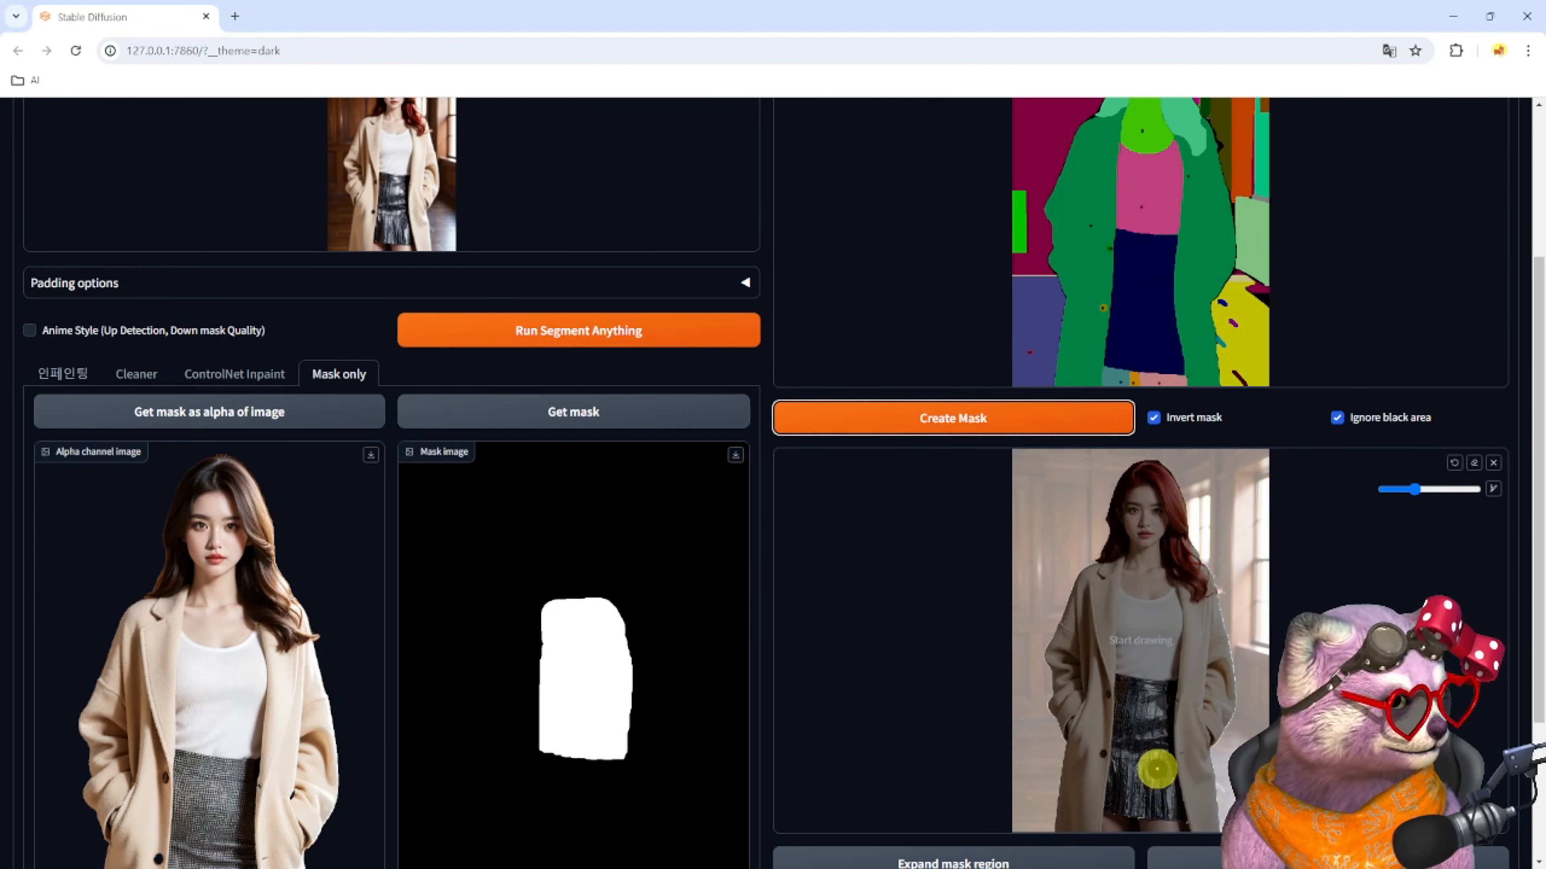
# Expand the inverted mask region with 1 iteration, then get the background mask image and send it to img2img inpaint
pyautogui.scroll(-1, 1012, 804)
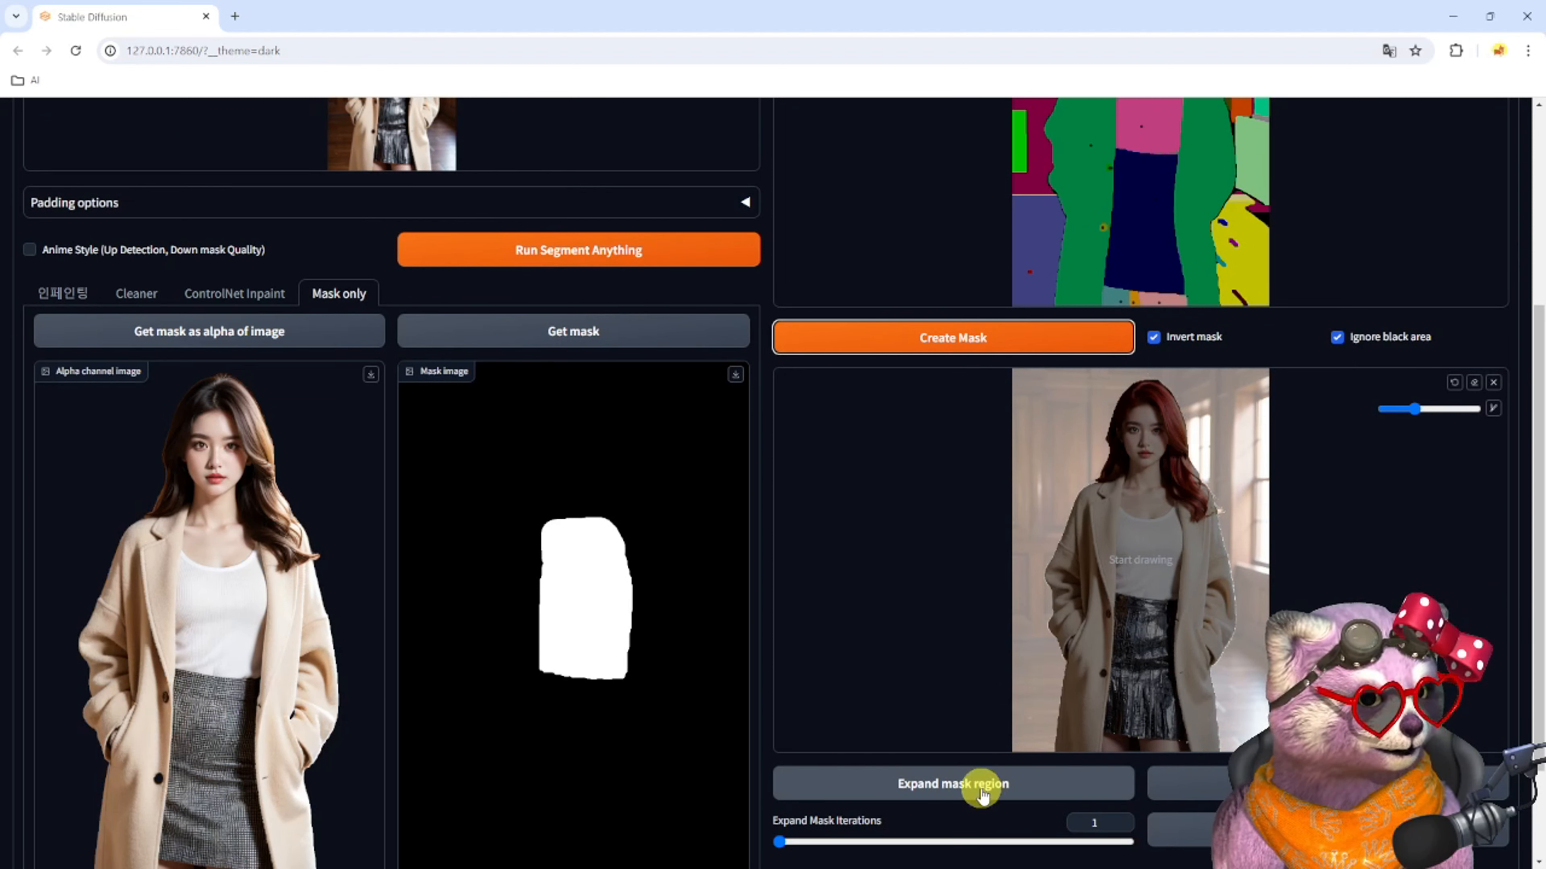
pyautogui.click(950, 787)
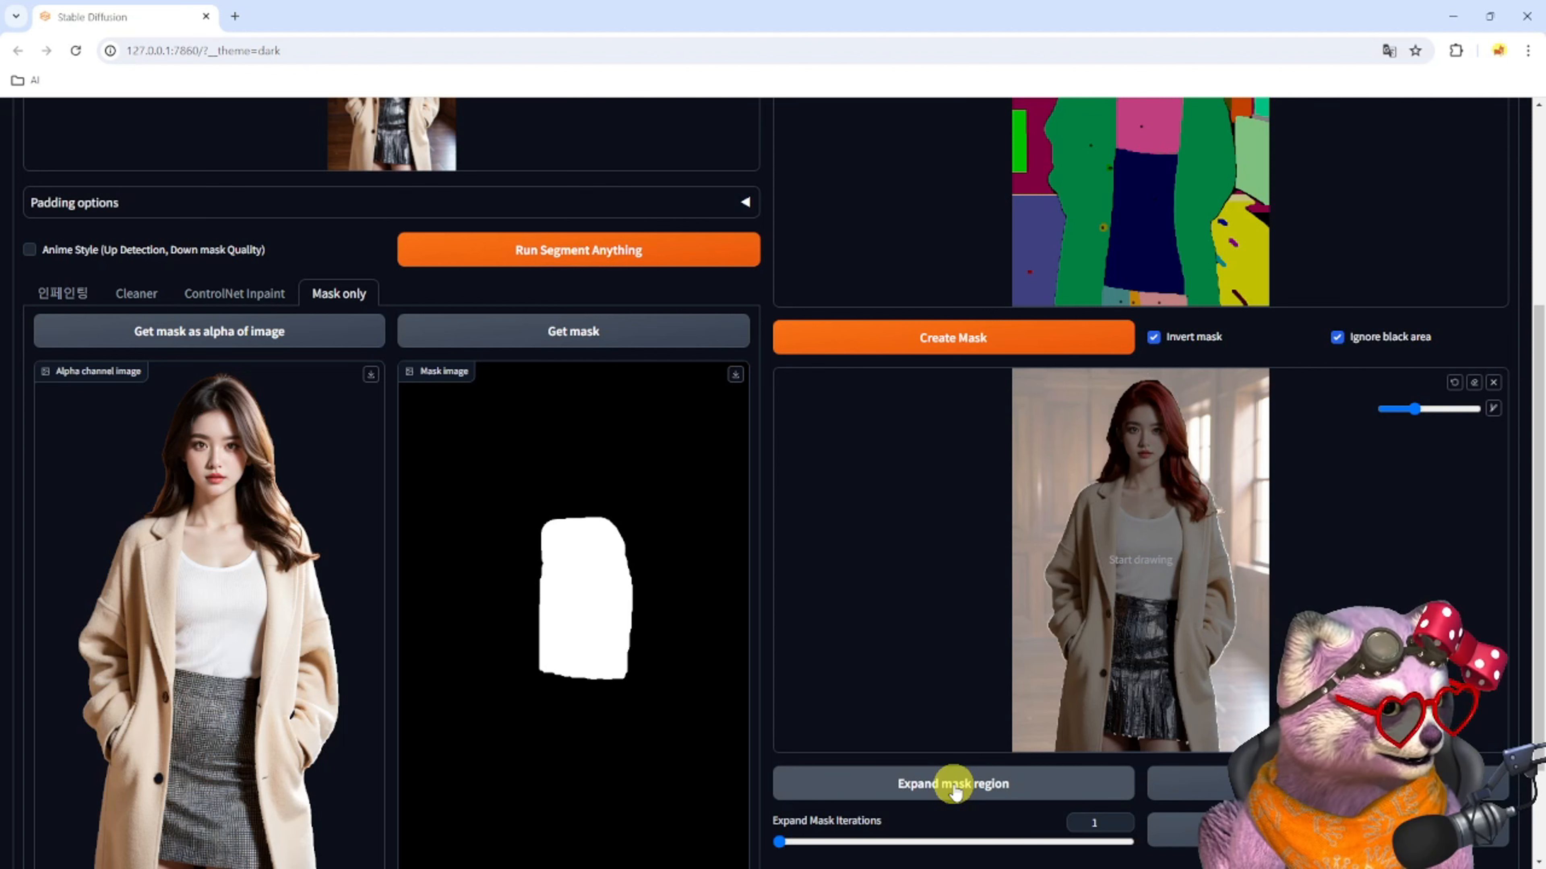
pyautogui.scroll(-2, 645, 752)
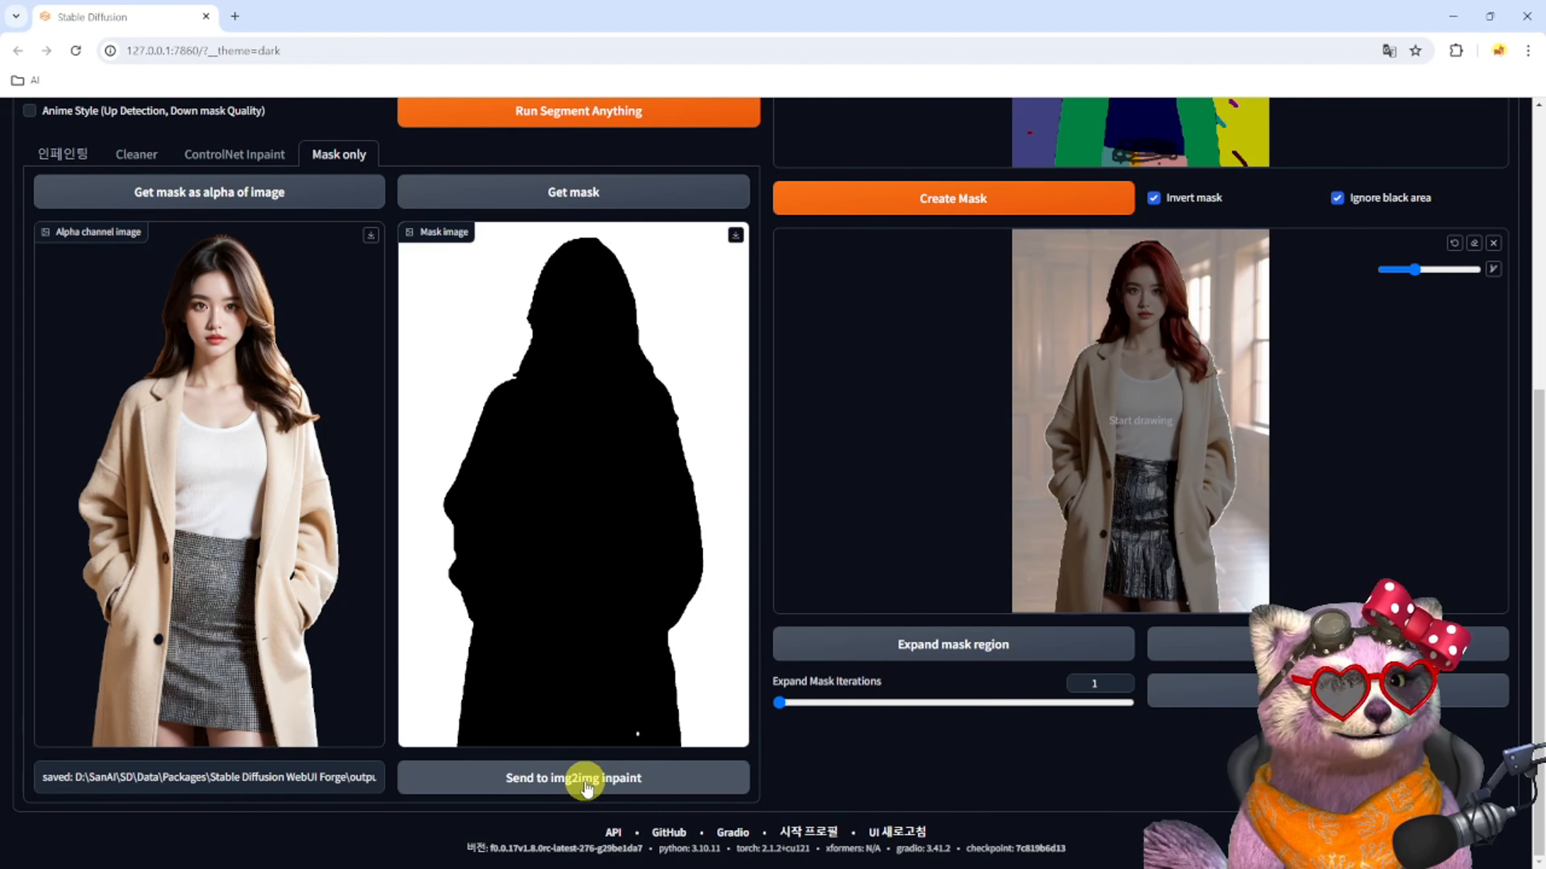
pyautogui.click(584, 785)
# Remove the parentheses and 1.5 weight from unbuttoned_white_shirt in the prompt and append "in street"
pyautogui.click(787, 226)
pyautogui.write(',')
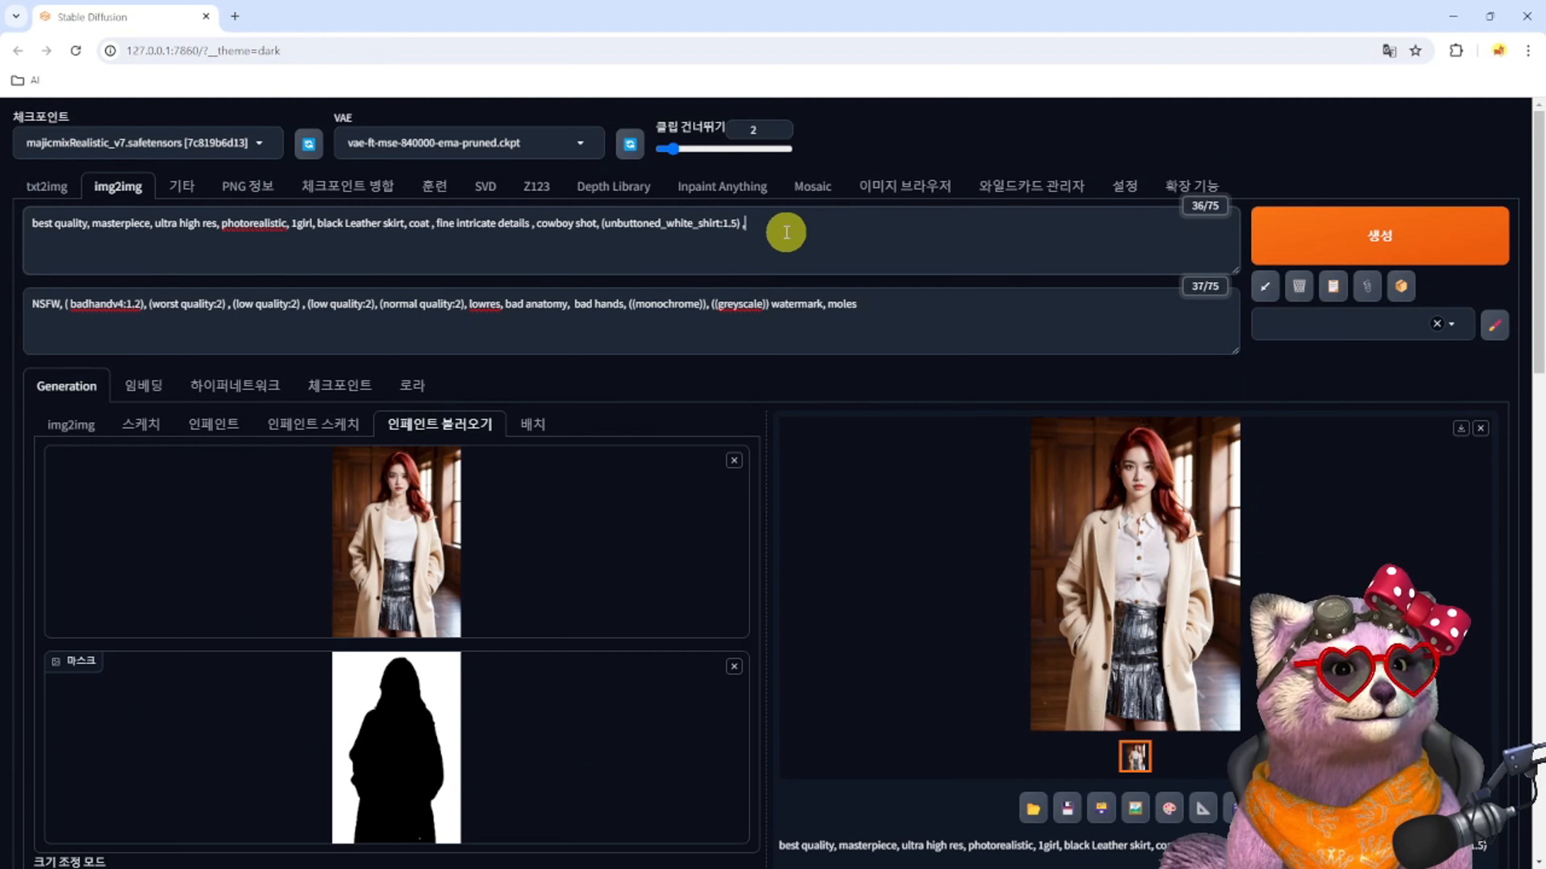
pyautogui.click(601, 224)
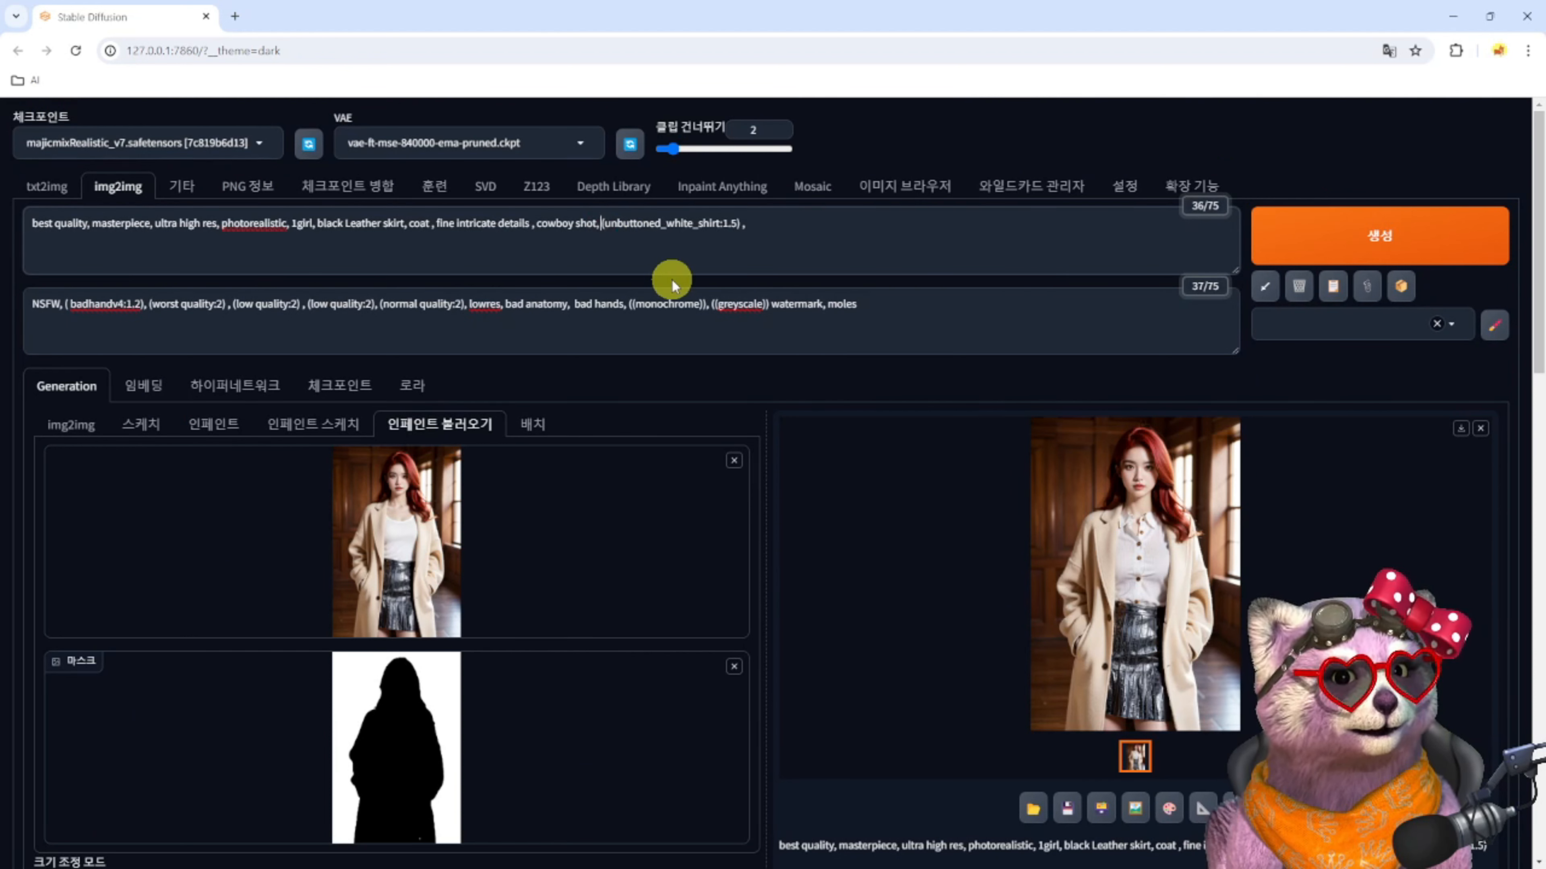
pyautogui.press('BackSpace')
pyautogui.press('BackSpace')
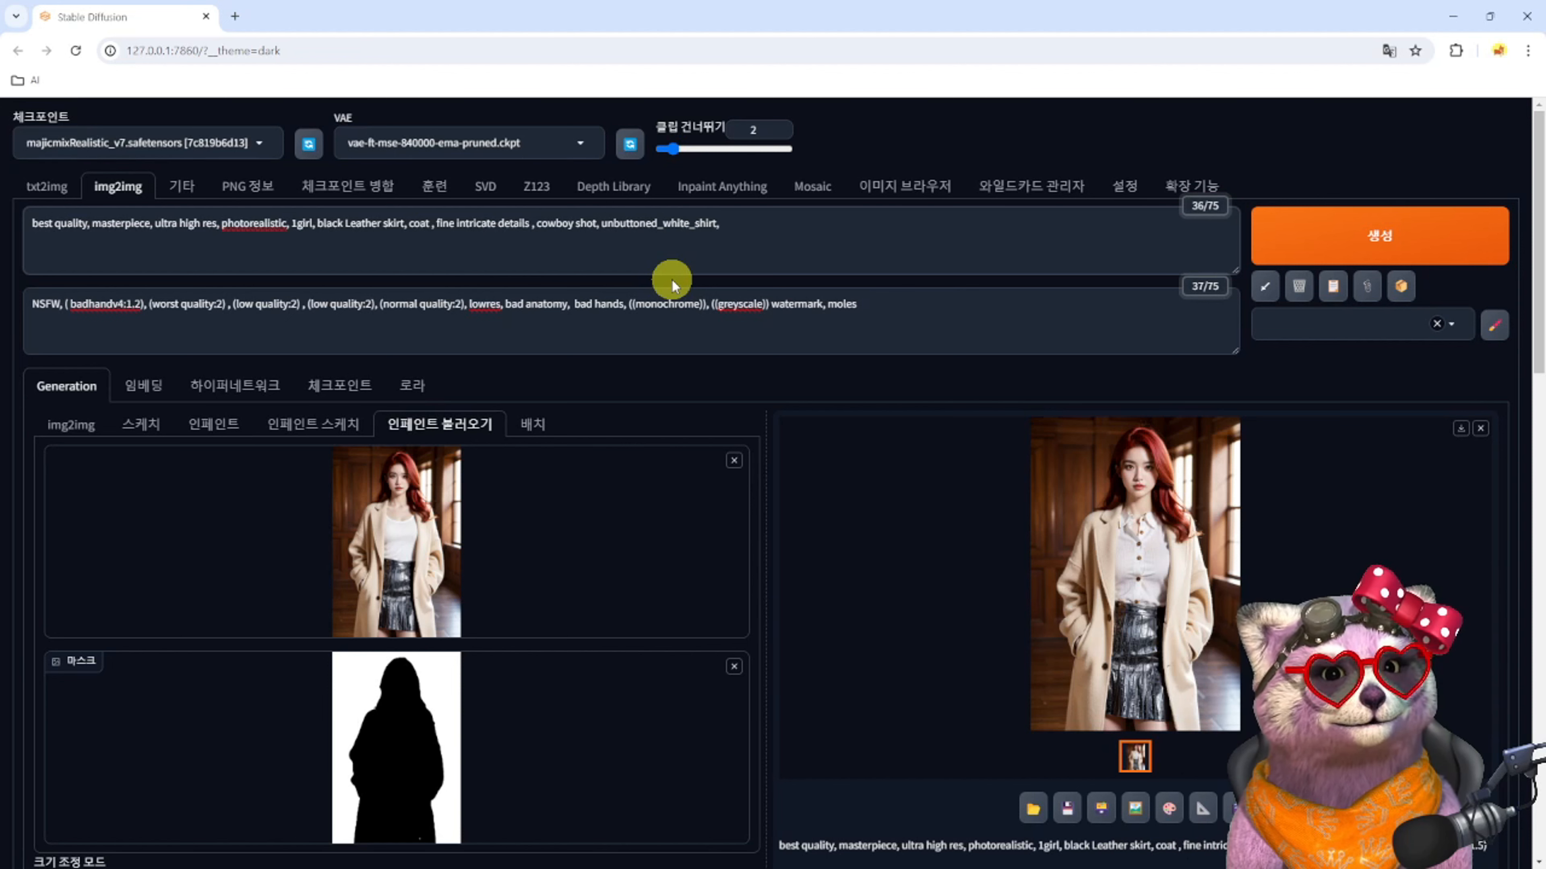
pyautogui.write('in')
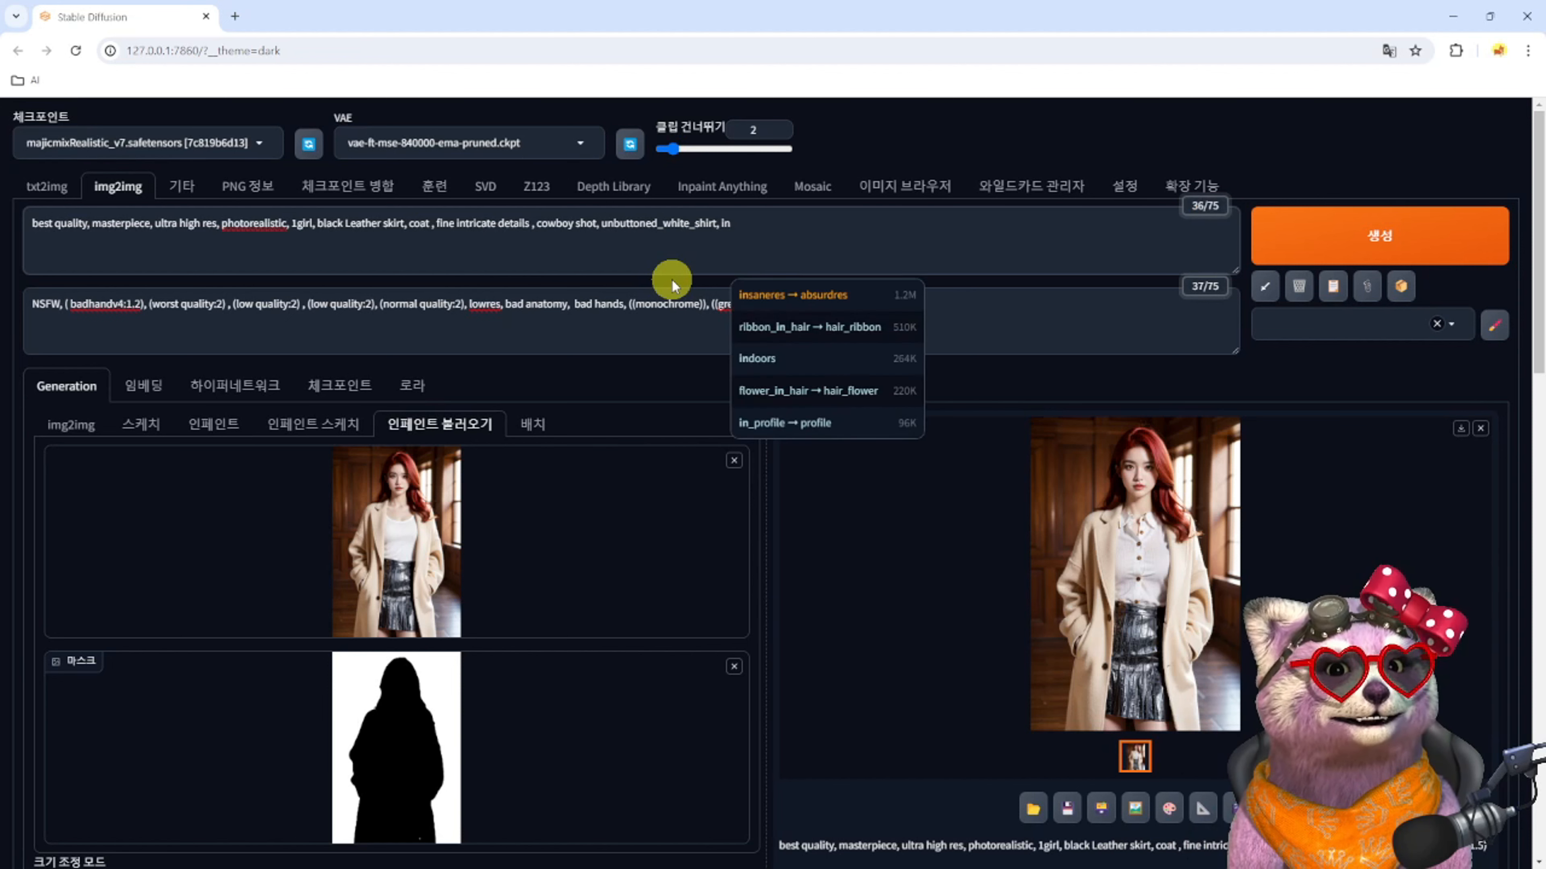
pyautogui.write(' street')
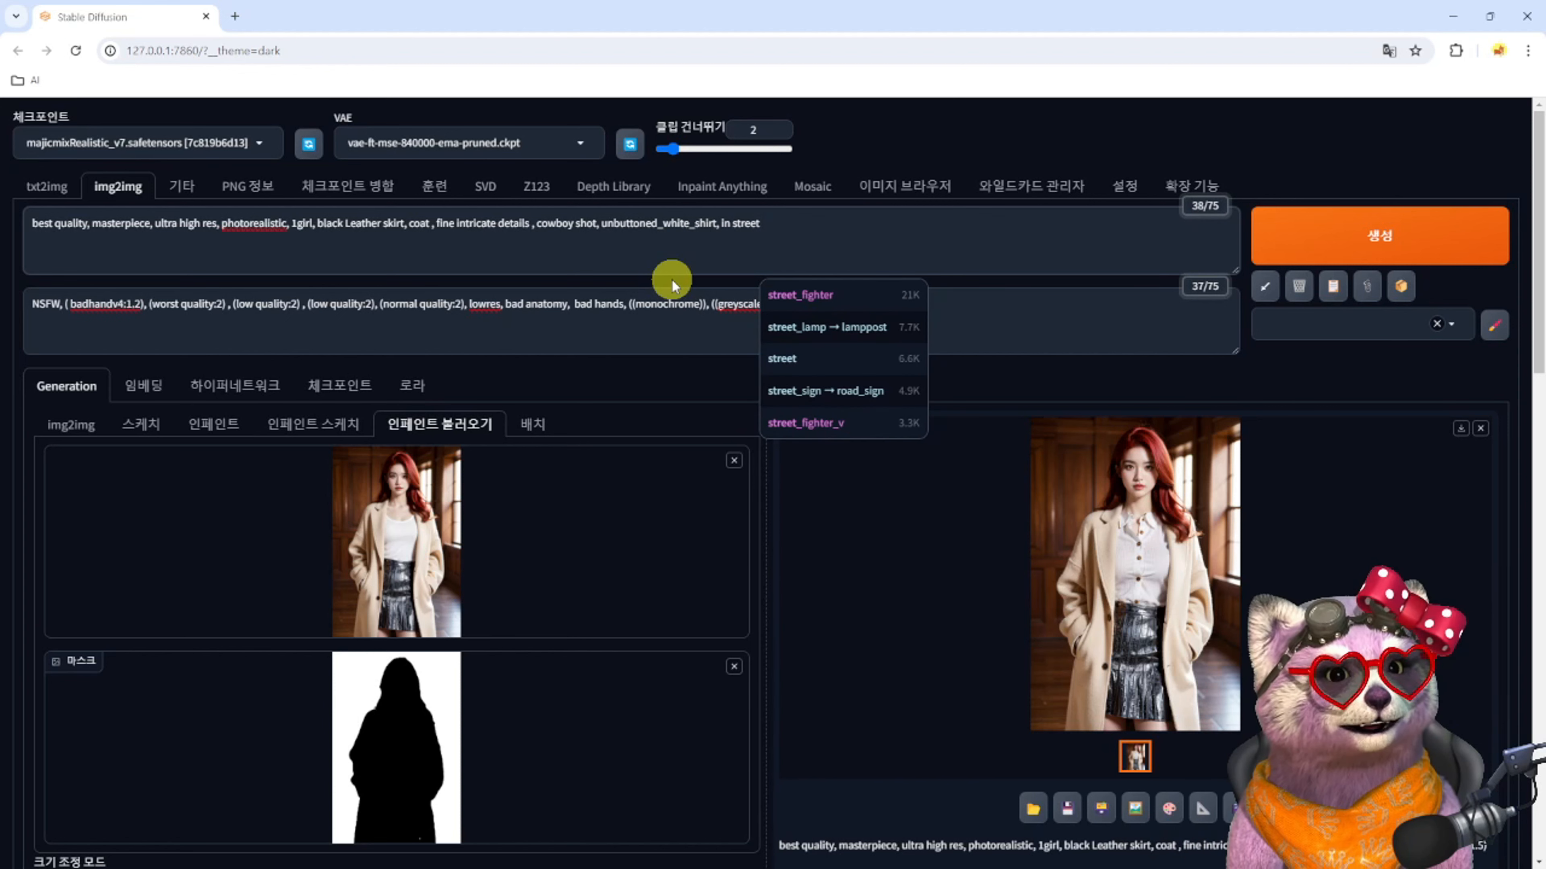
# Generate the image with the street background and inspect the result enlarged
pyautogui.hotkey('ctrl', 'Return')
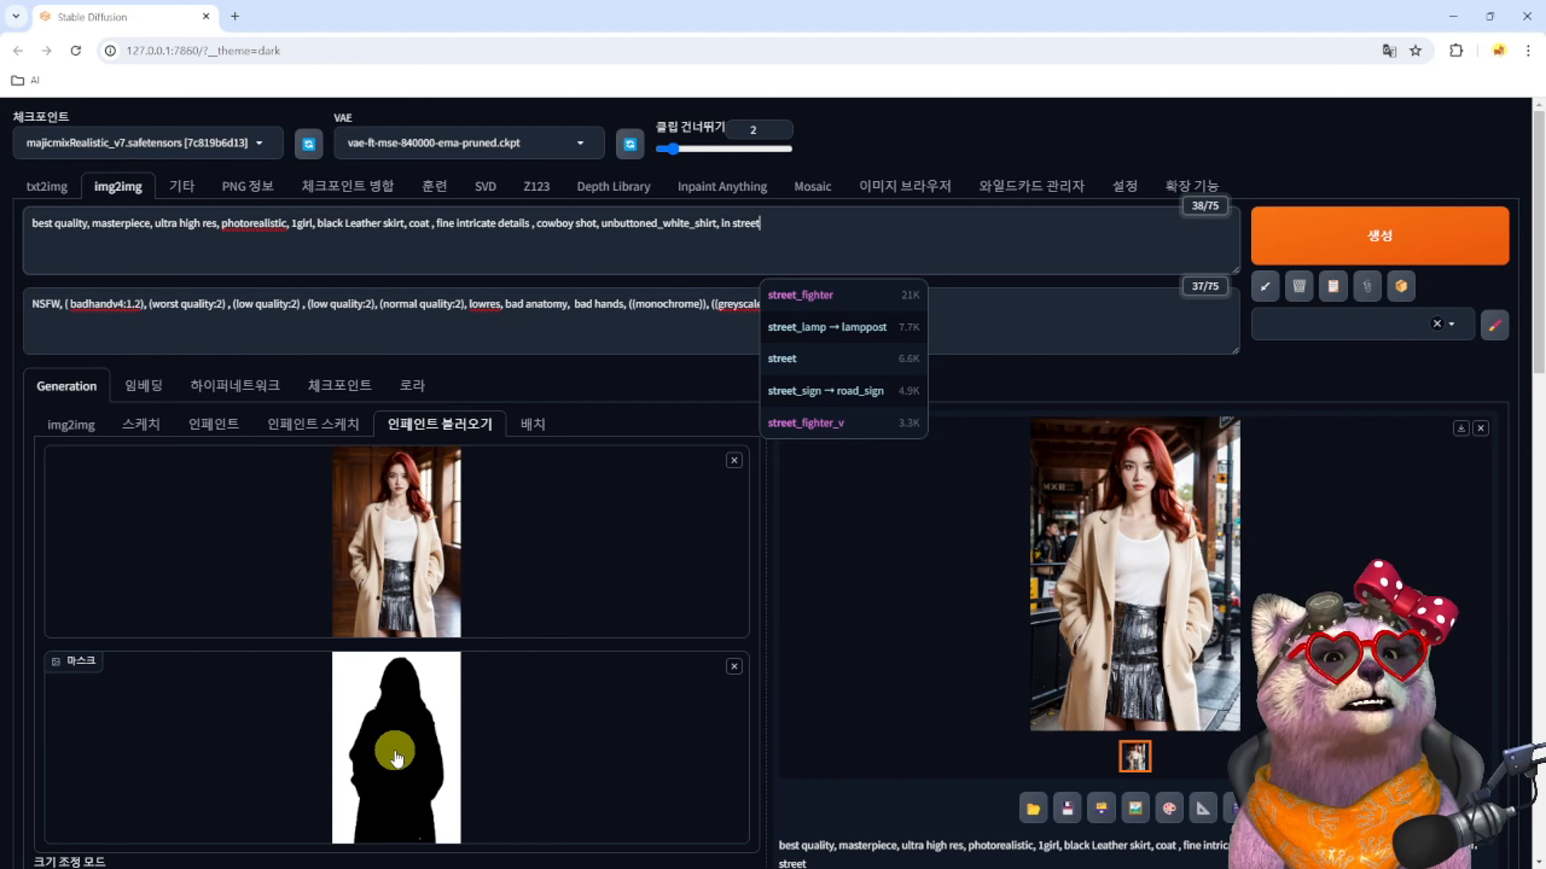
pyautogui.click(1135, 573)
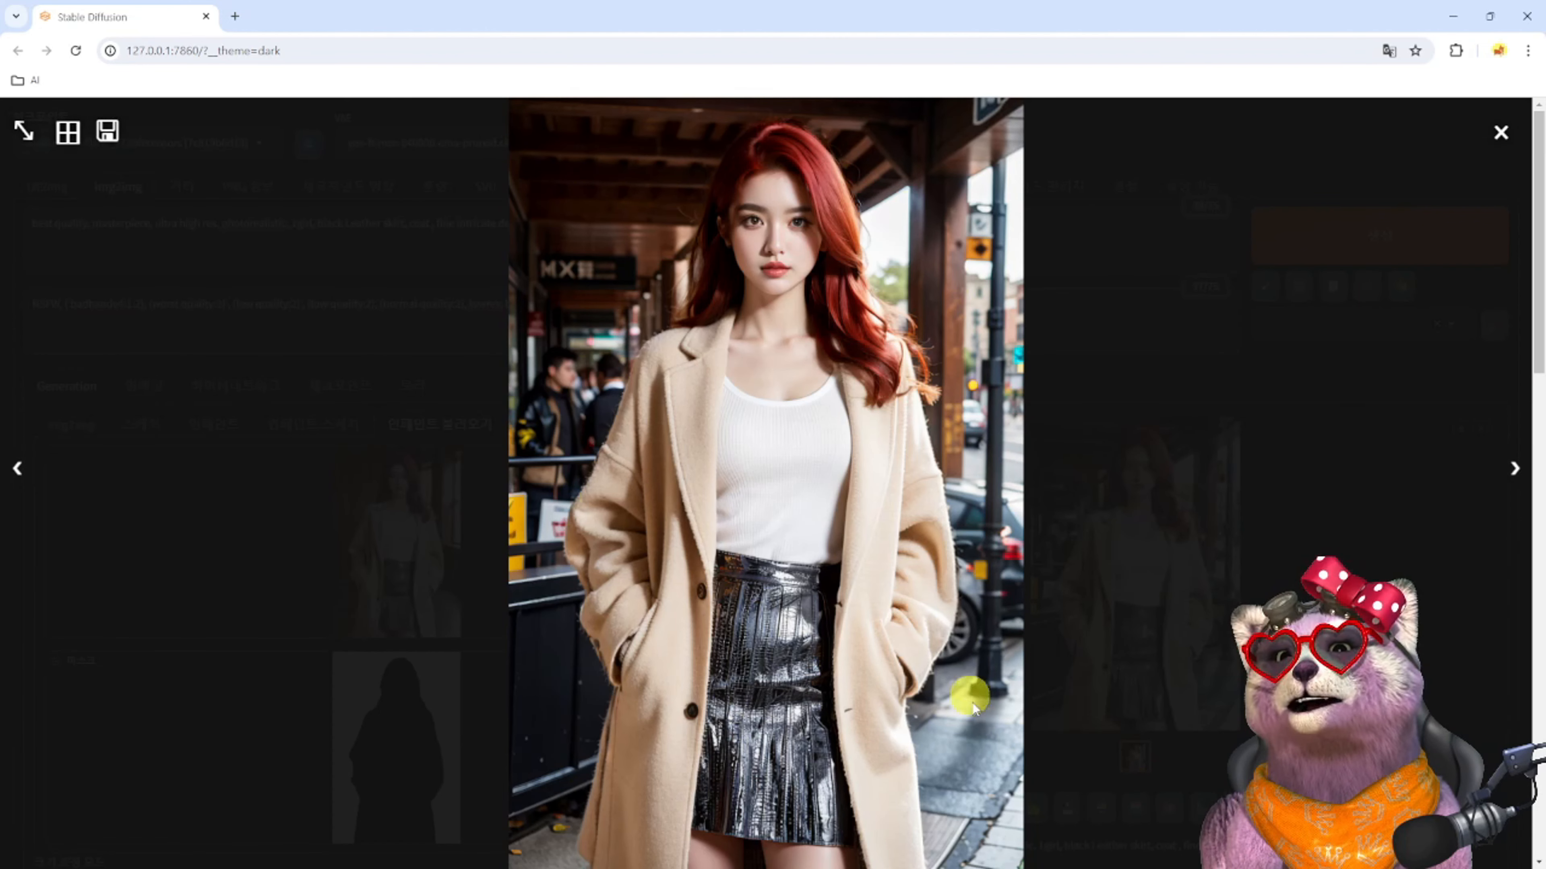
pyautogui.click(1501, 133)
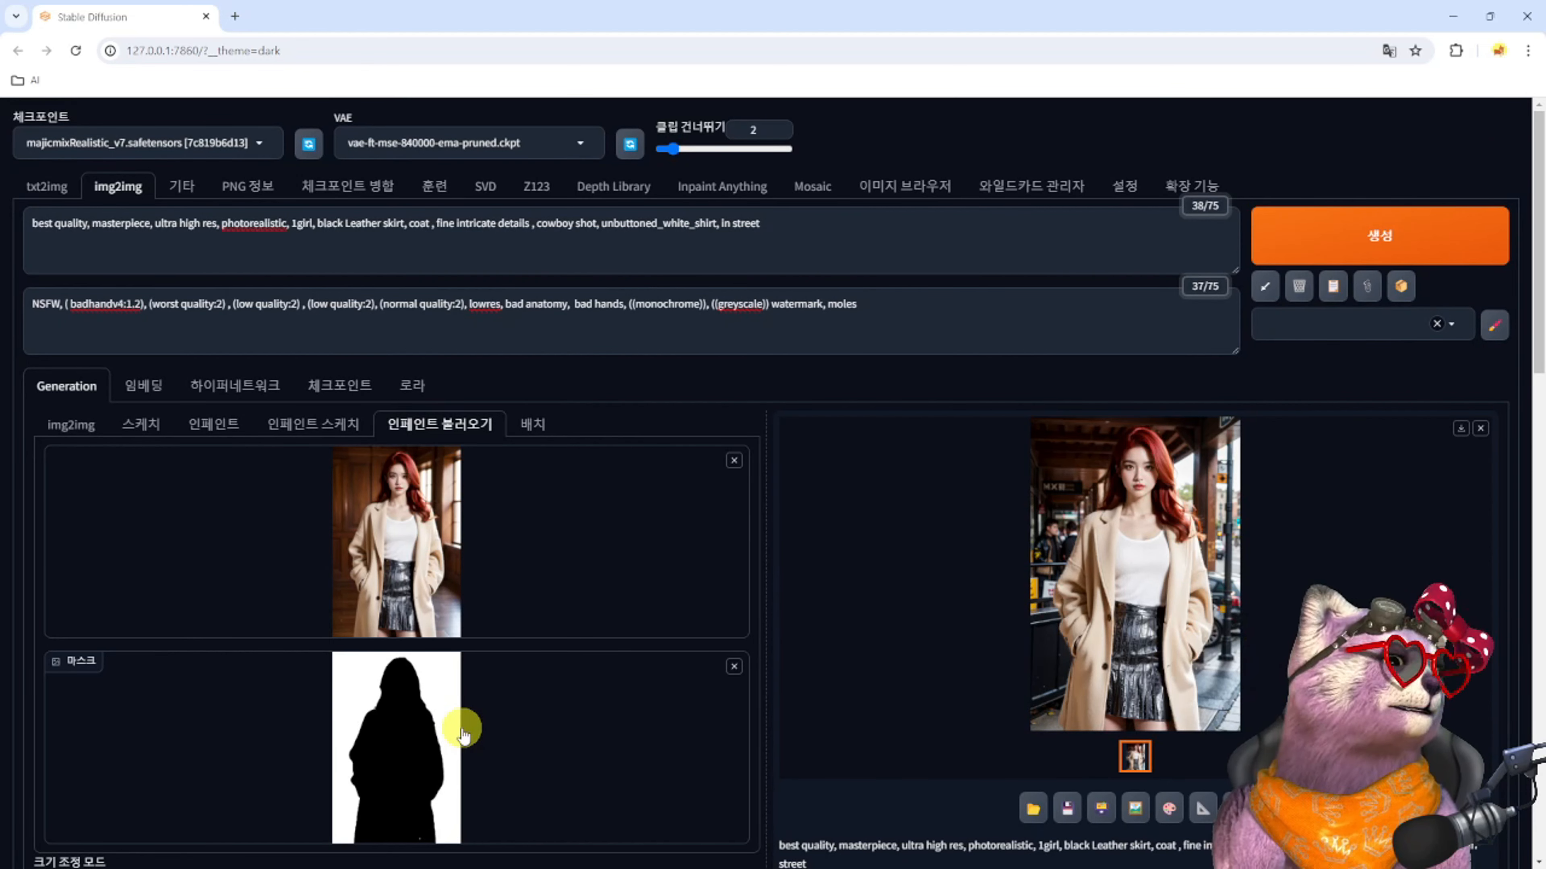